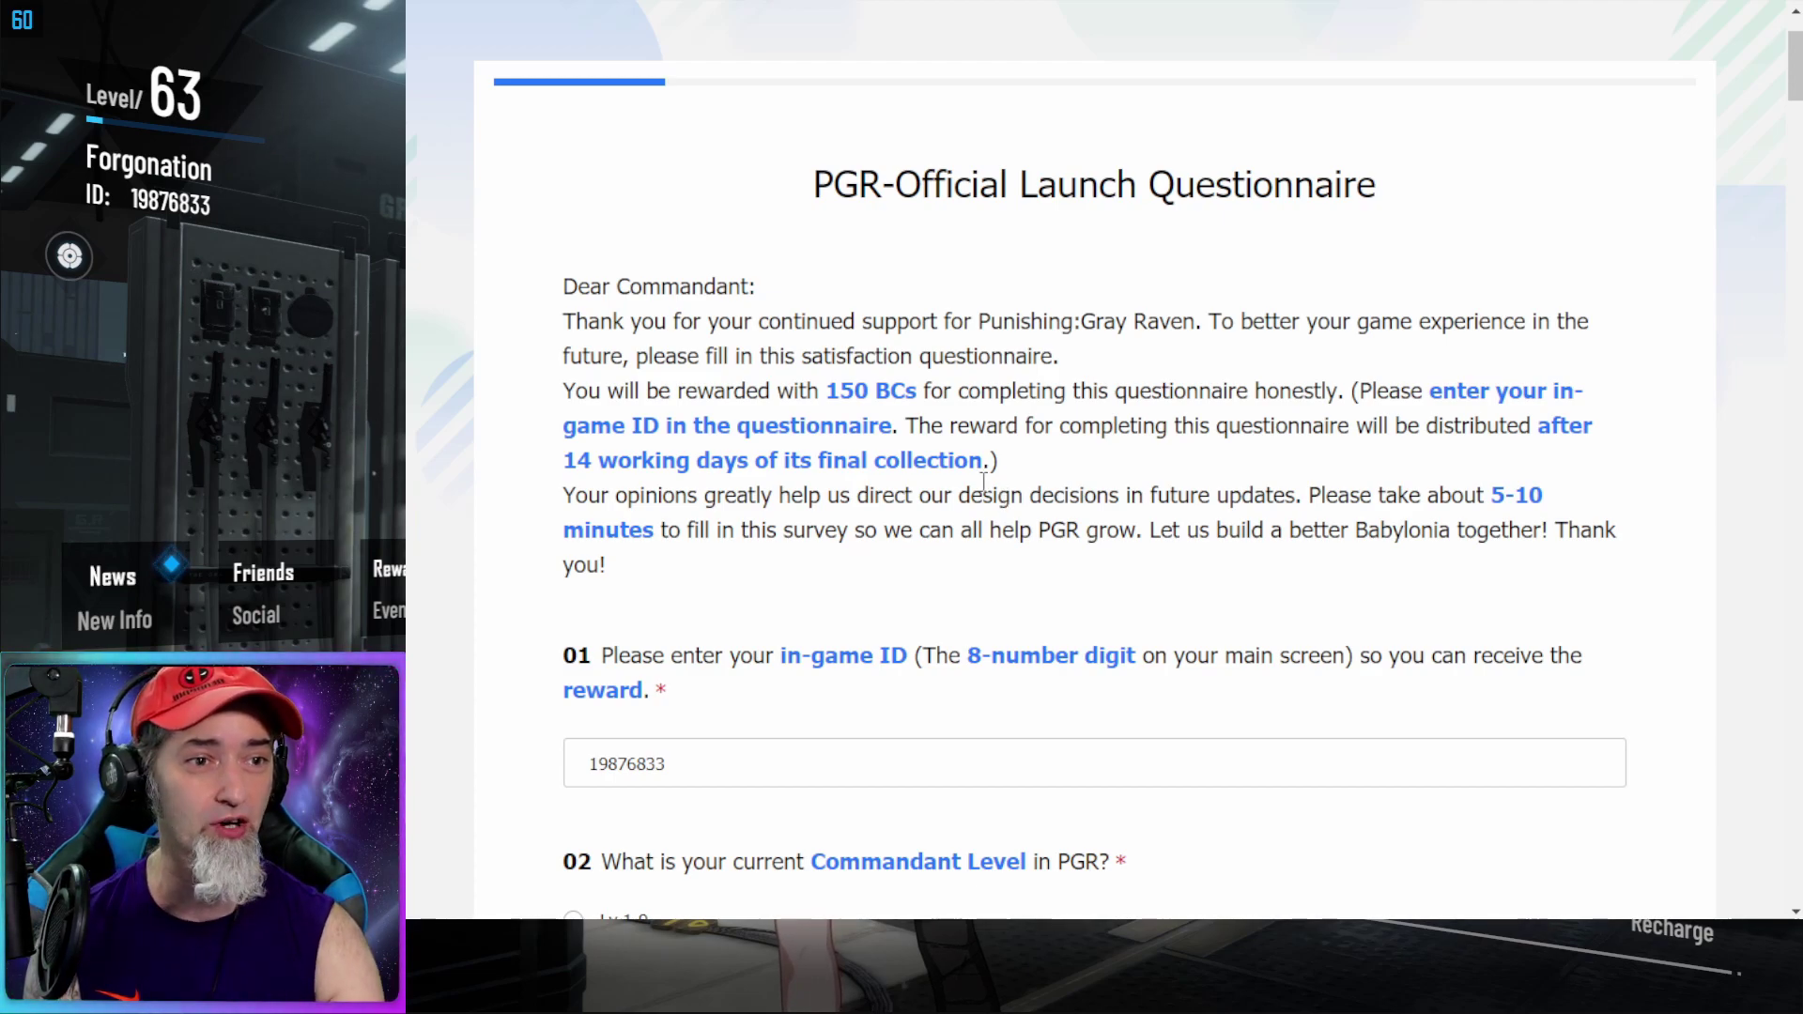
Answer question 02 on the current Commandant Level with "Lv.60 or above"
scroll(846, 648, down, 2)
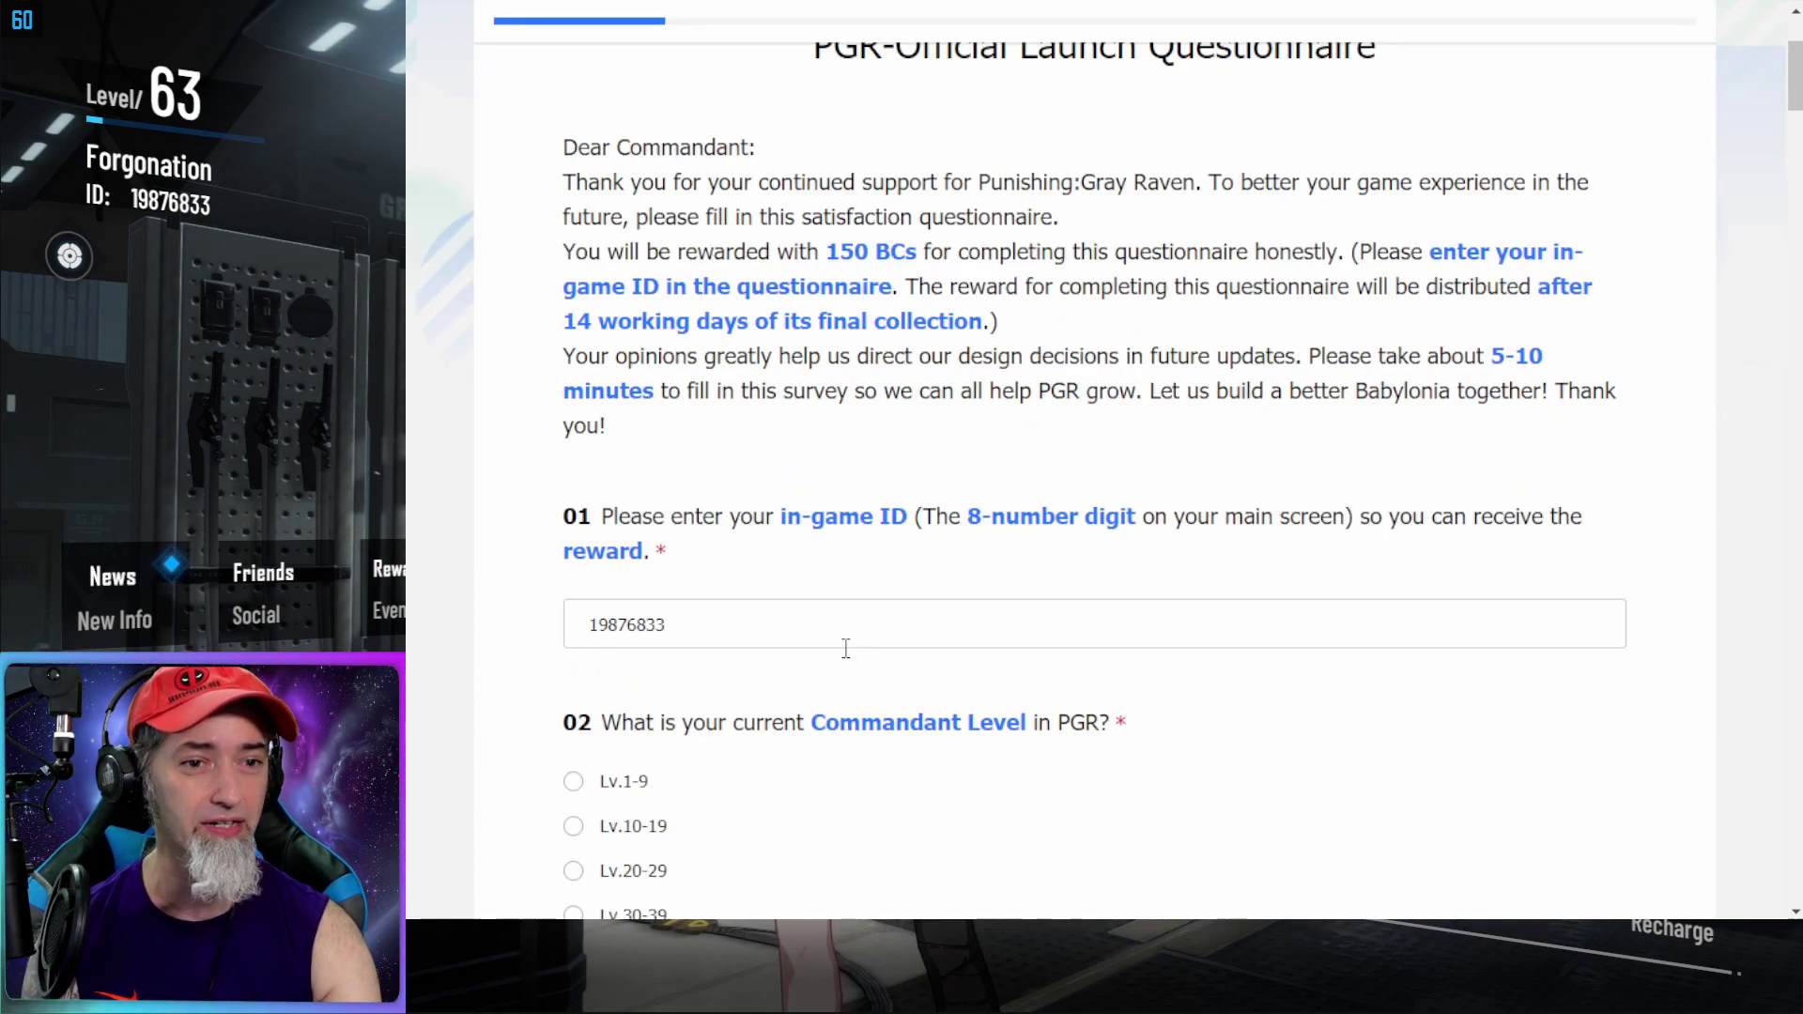
scroll(846, 648, down, 2)
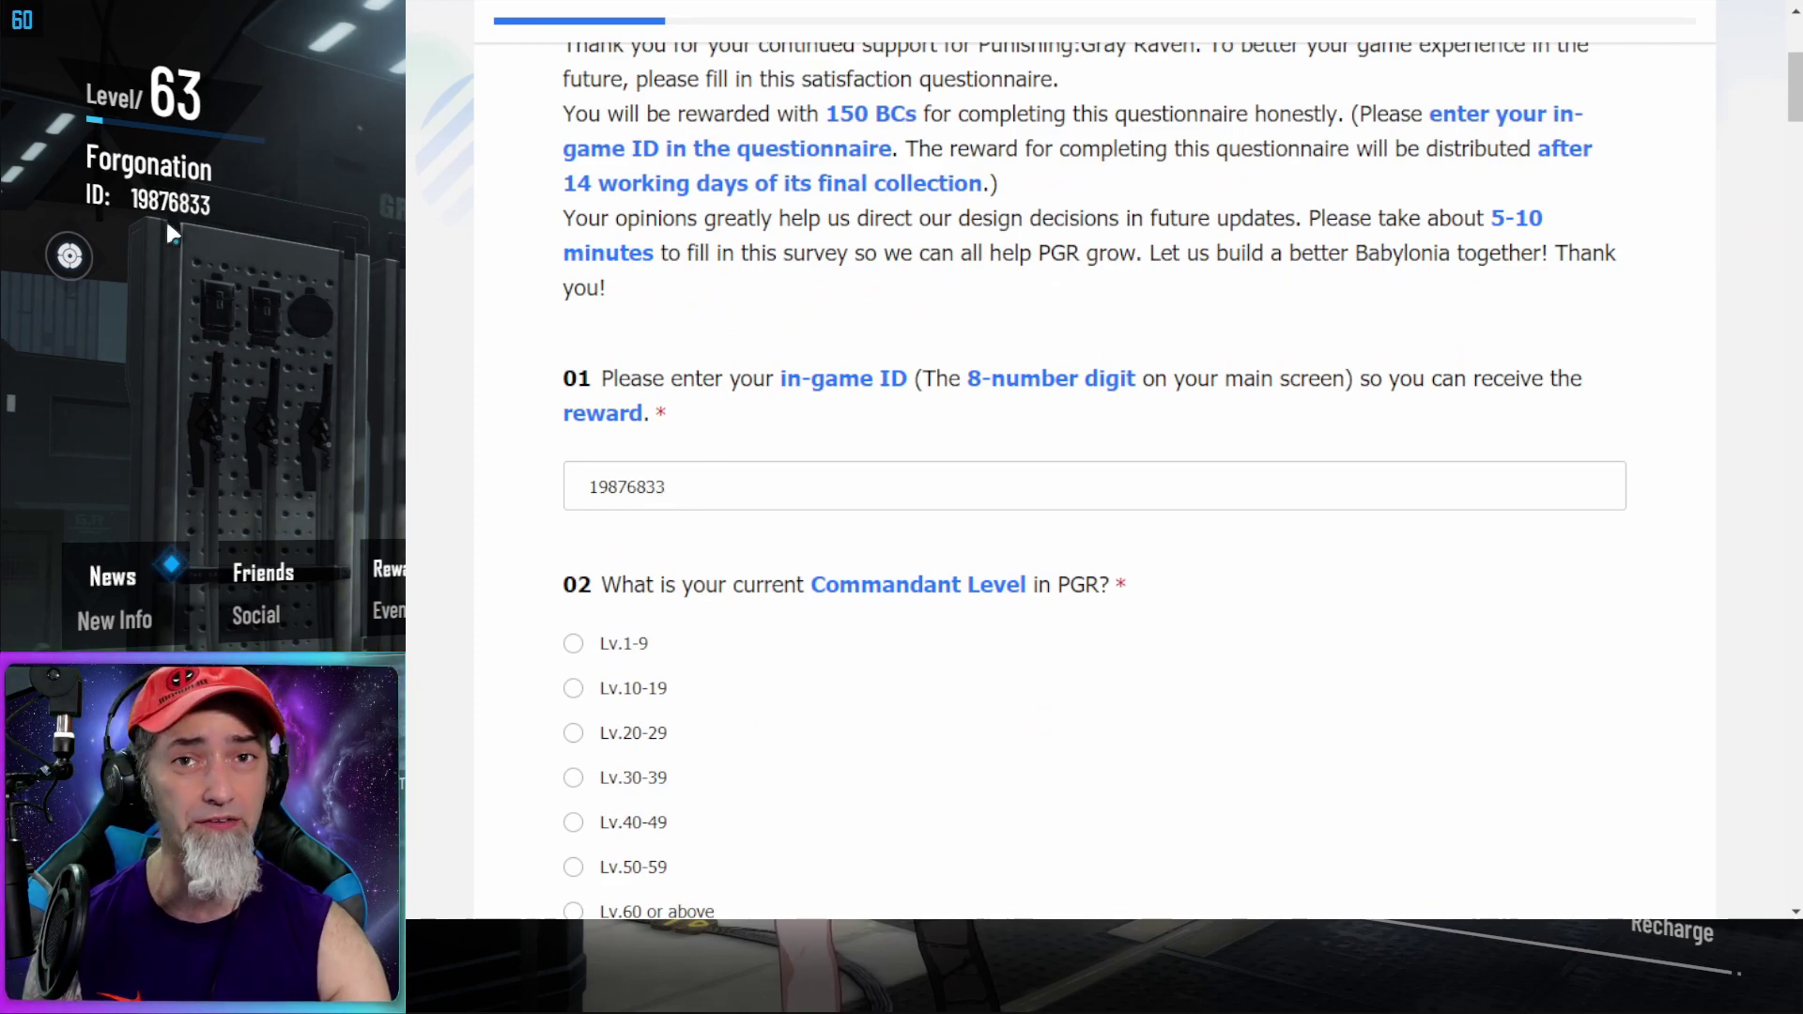
scroll(648, 547, down, 2)
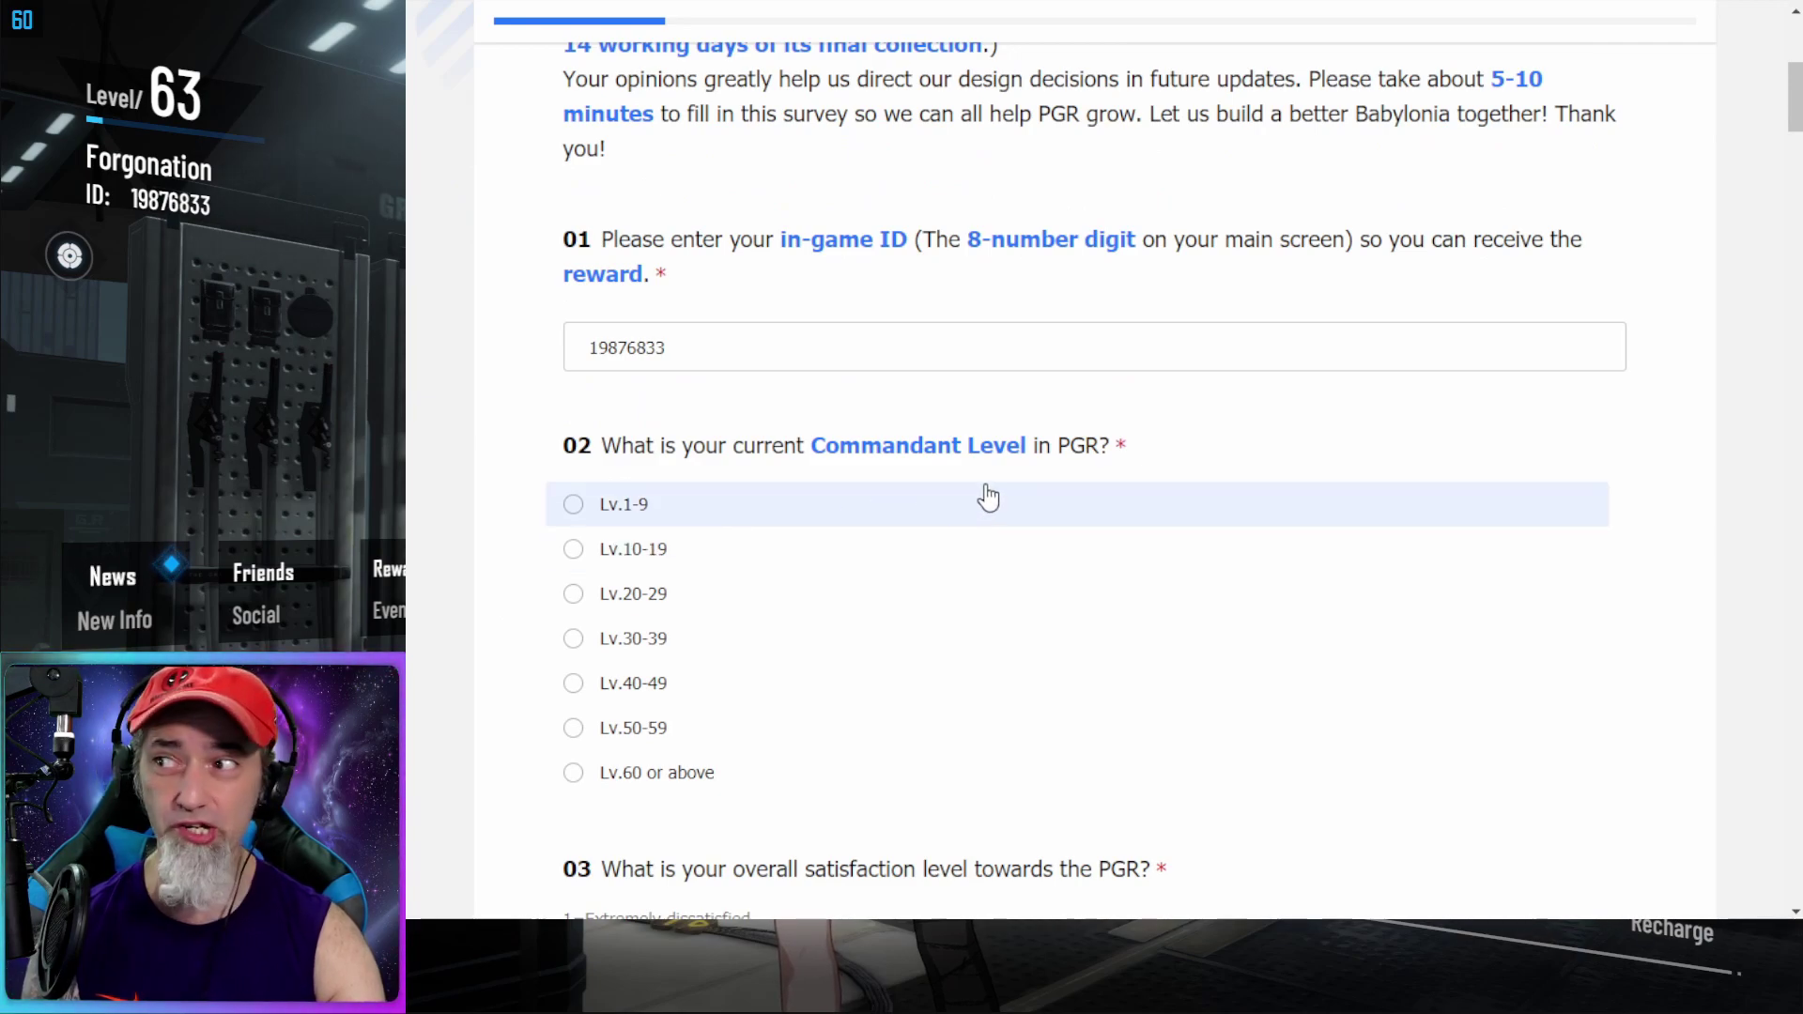
click(575, 774)
Rate the overall satisfaction level towards PGR in question 03 as 5
scroll(691, 767, down, 4)
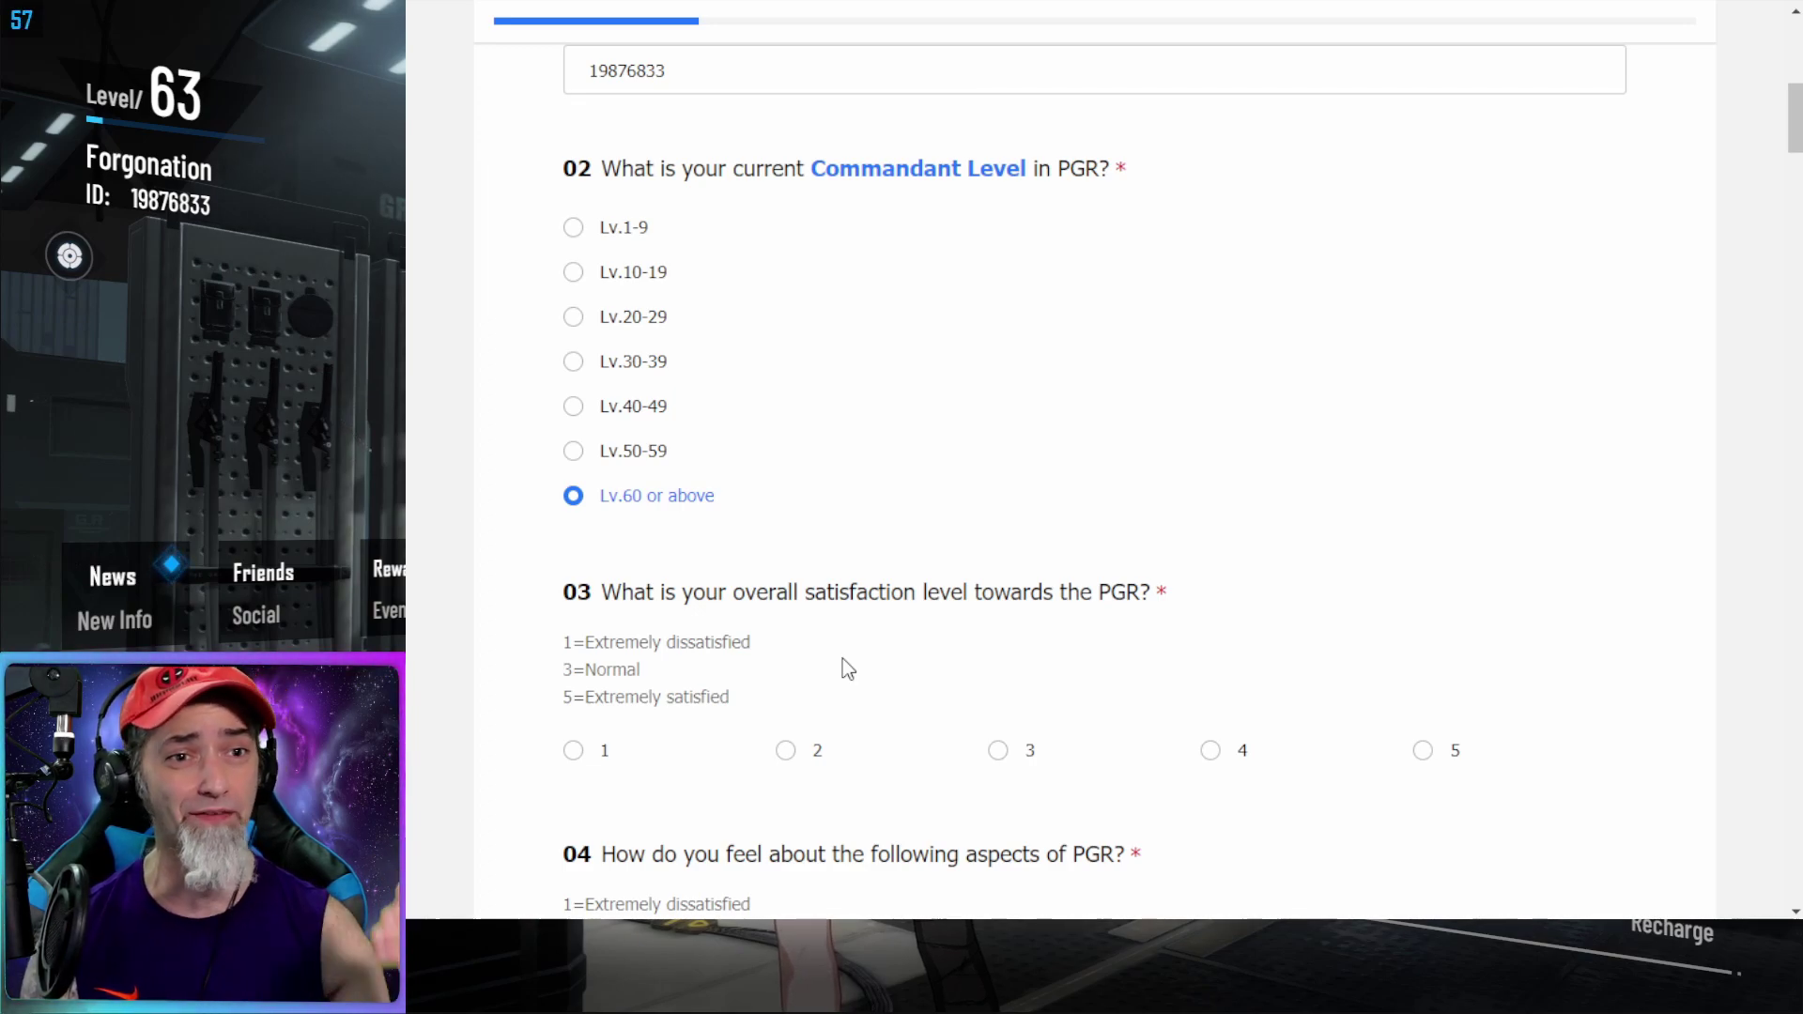
scroll(853, 672, down, 1)
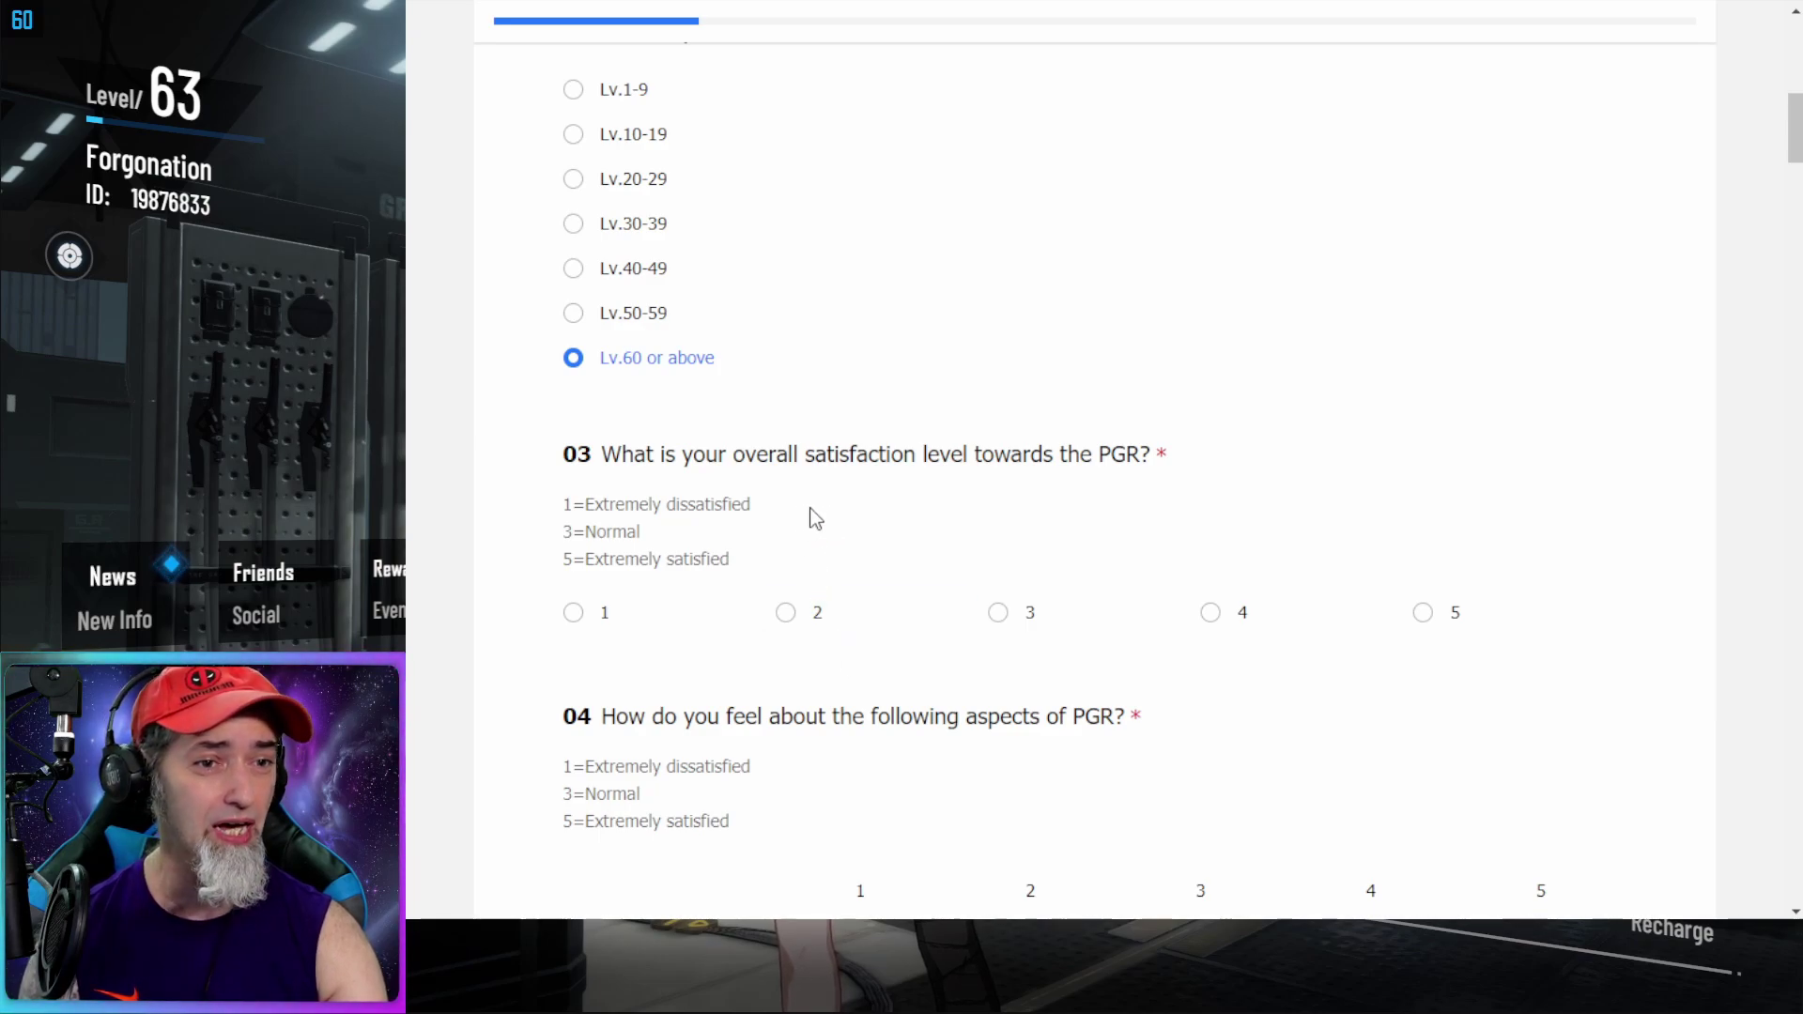
click(1425, 619)
In question 04 on aspects of PGR, rate Scenario and story 4 and all the other aspects 5
scroll(1285, 695, down, 3)
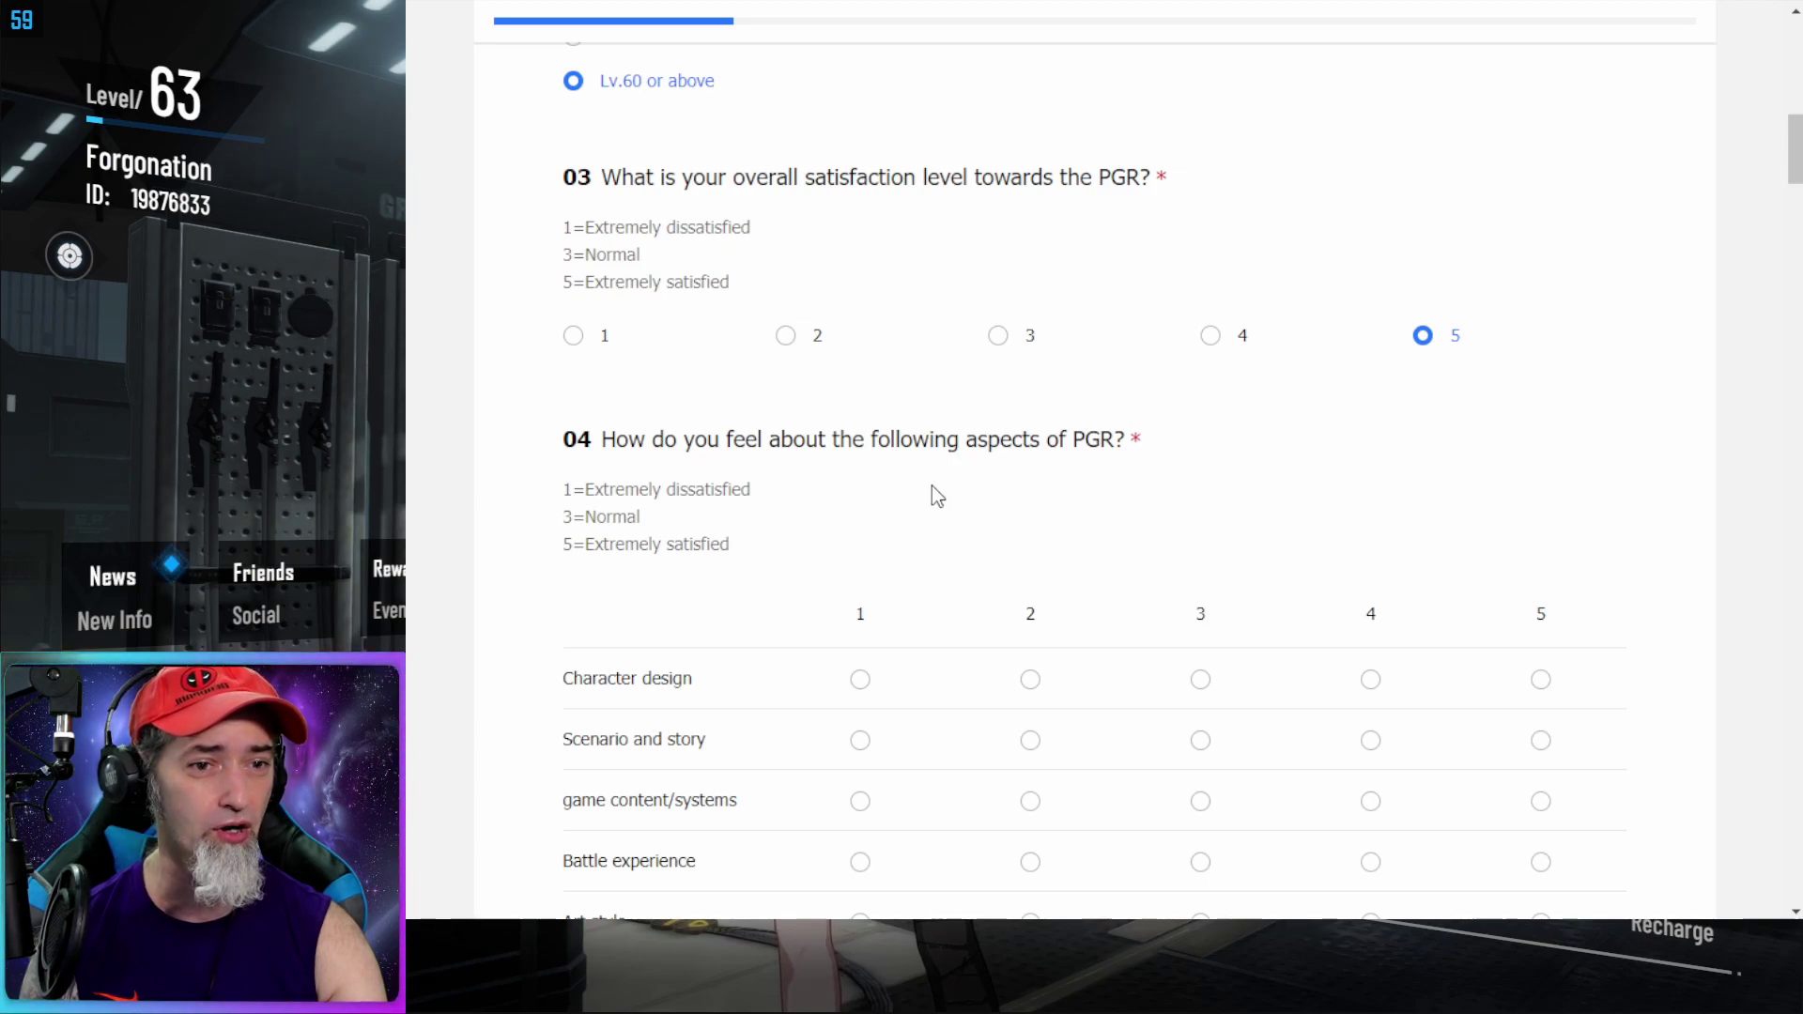
scroll(933, 488, down, 3)
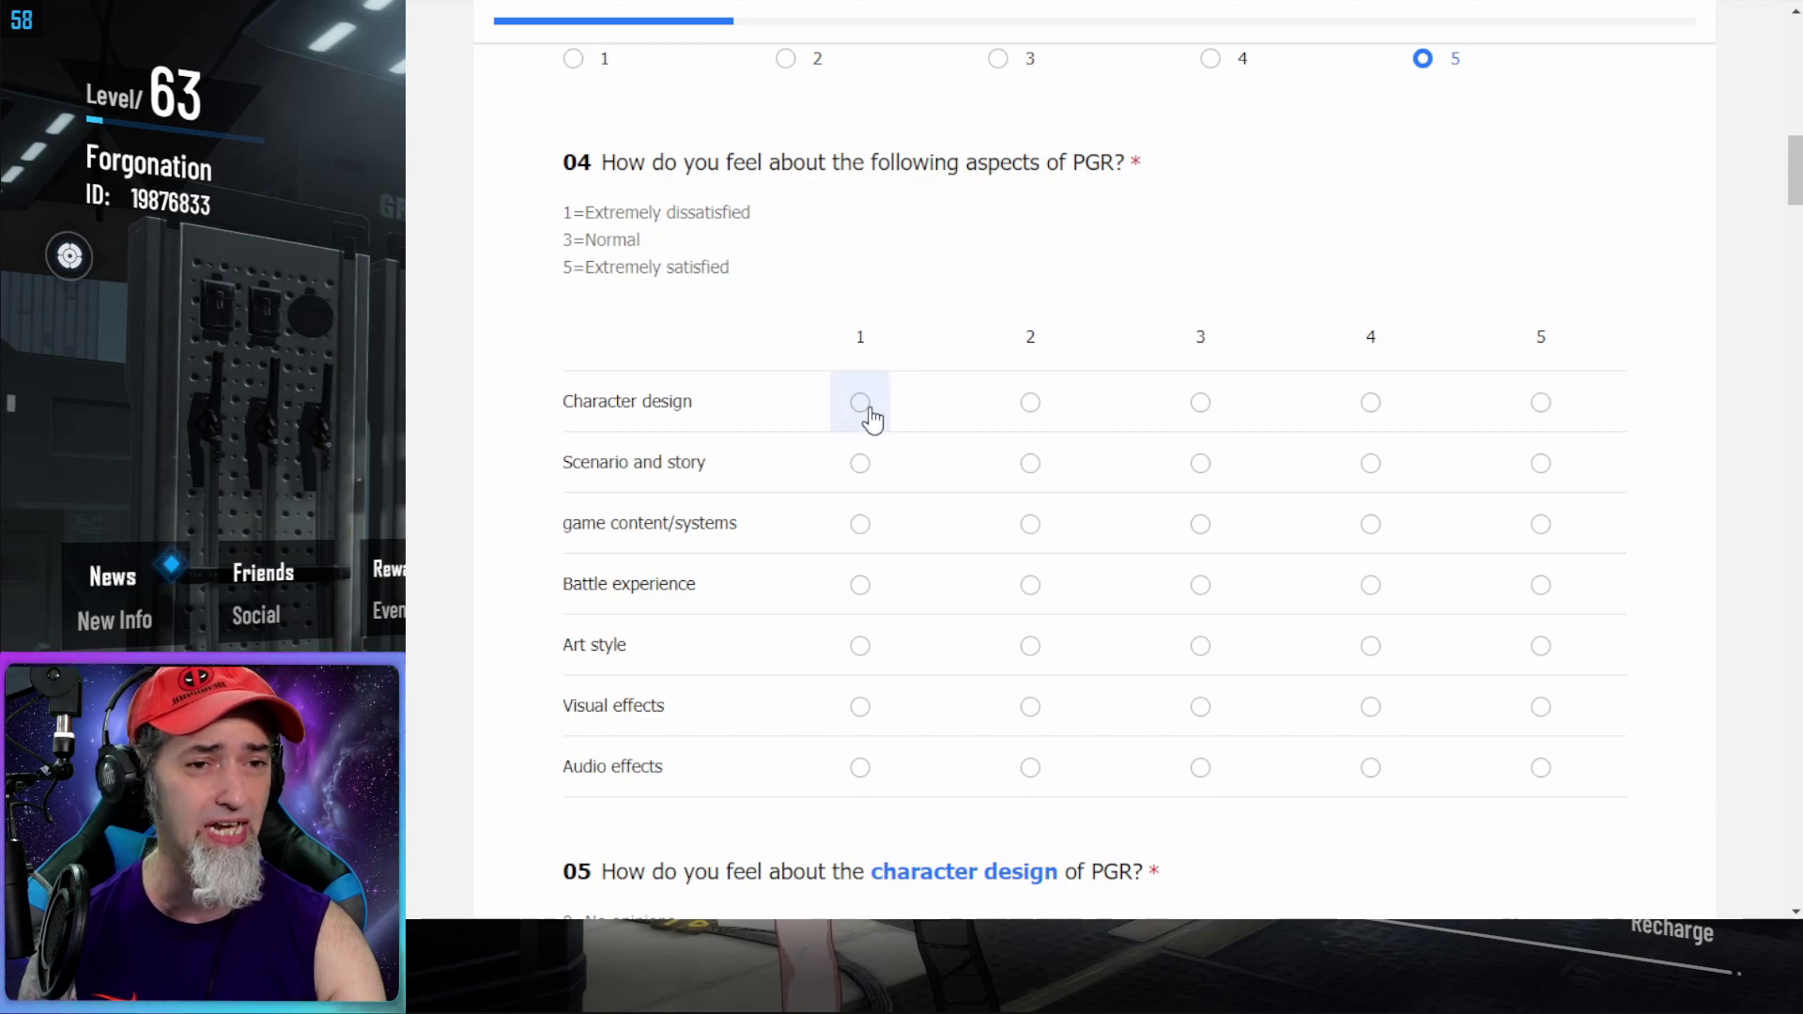
click(1537, 413)
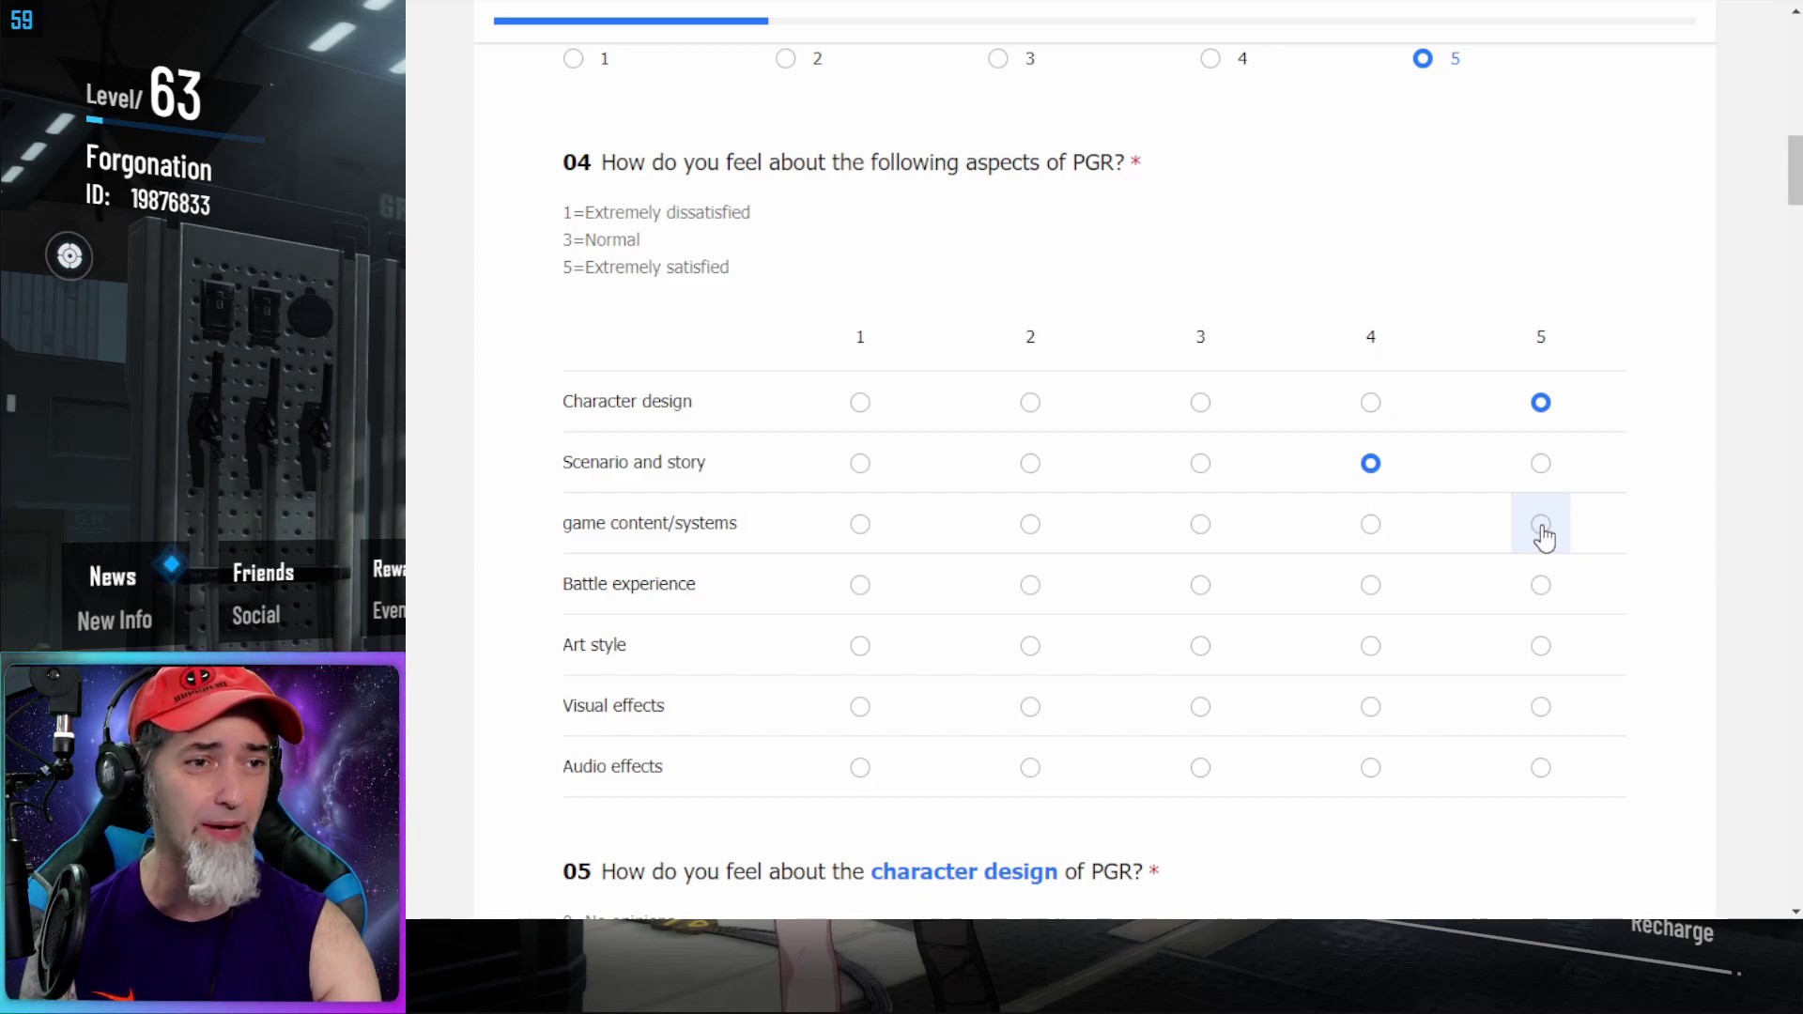
click(1543, 531)
scroll(1484, 554, down, 1)
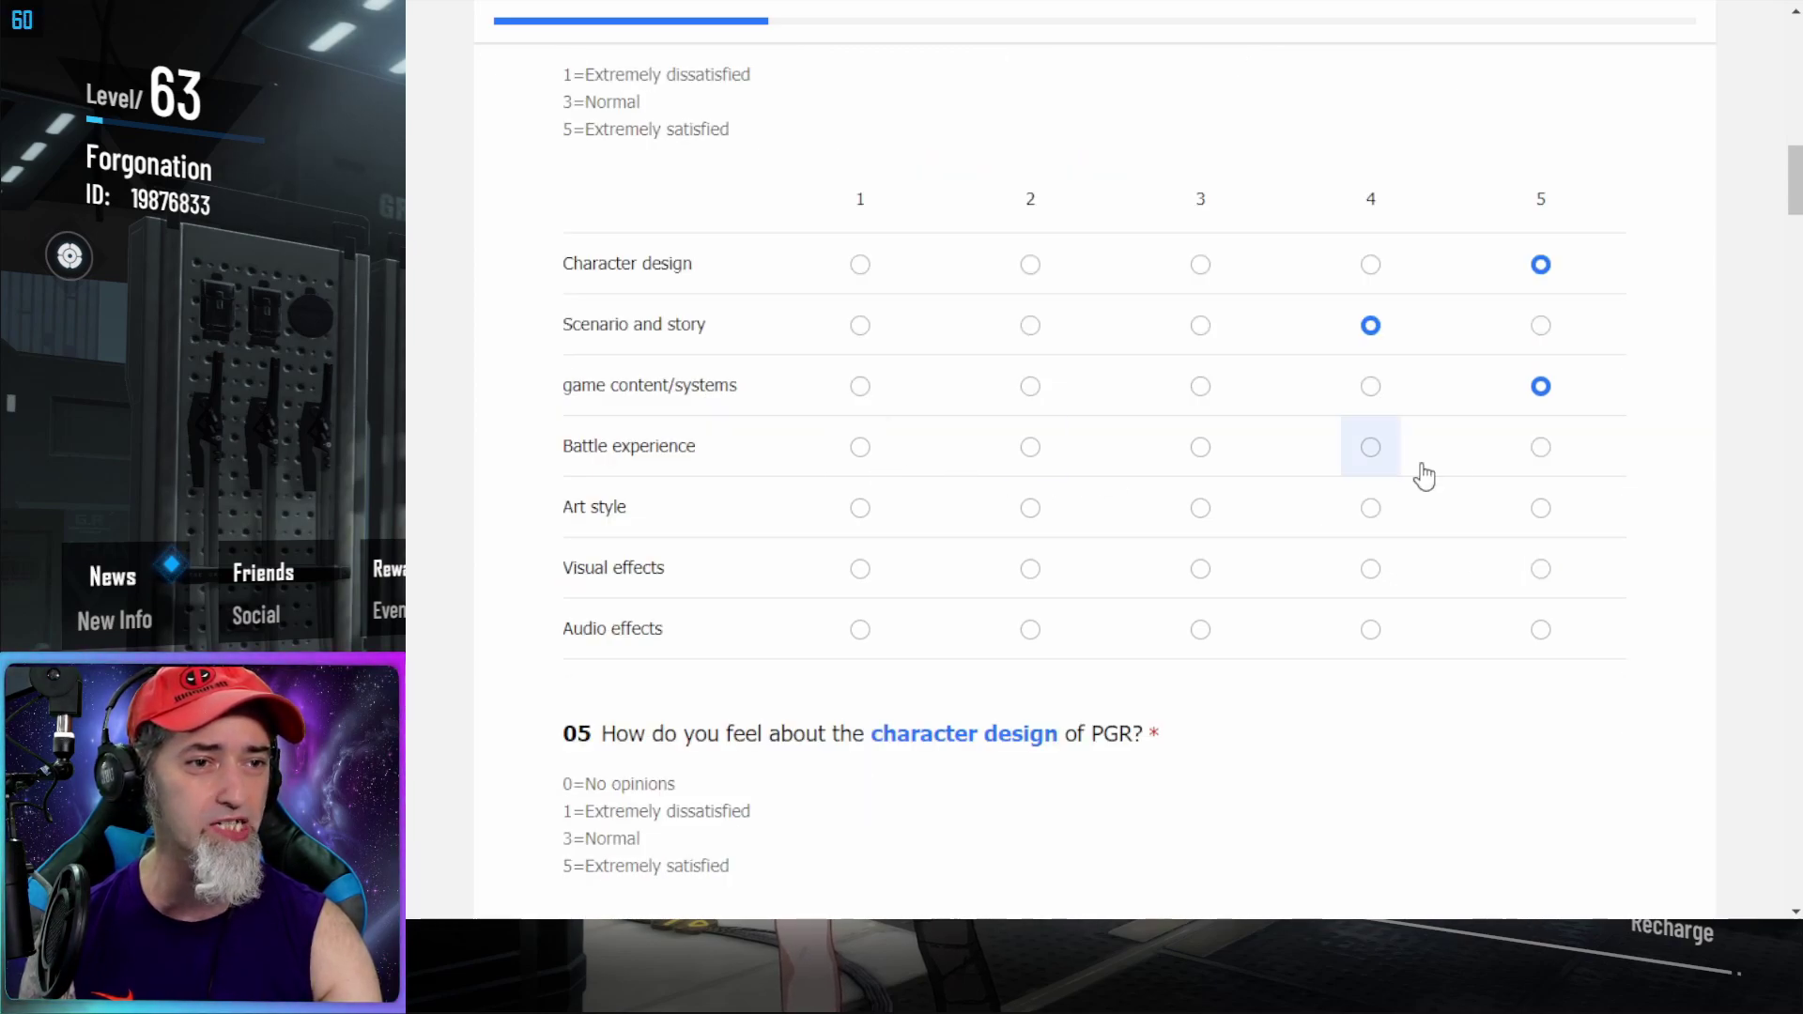
click(1547, 460)
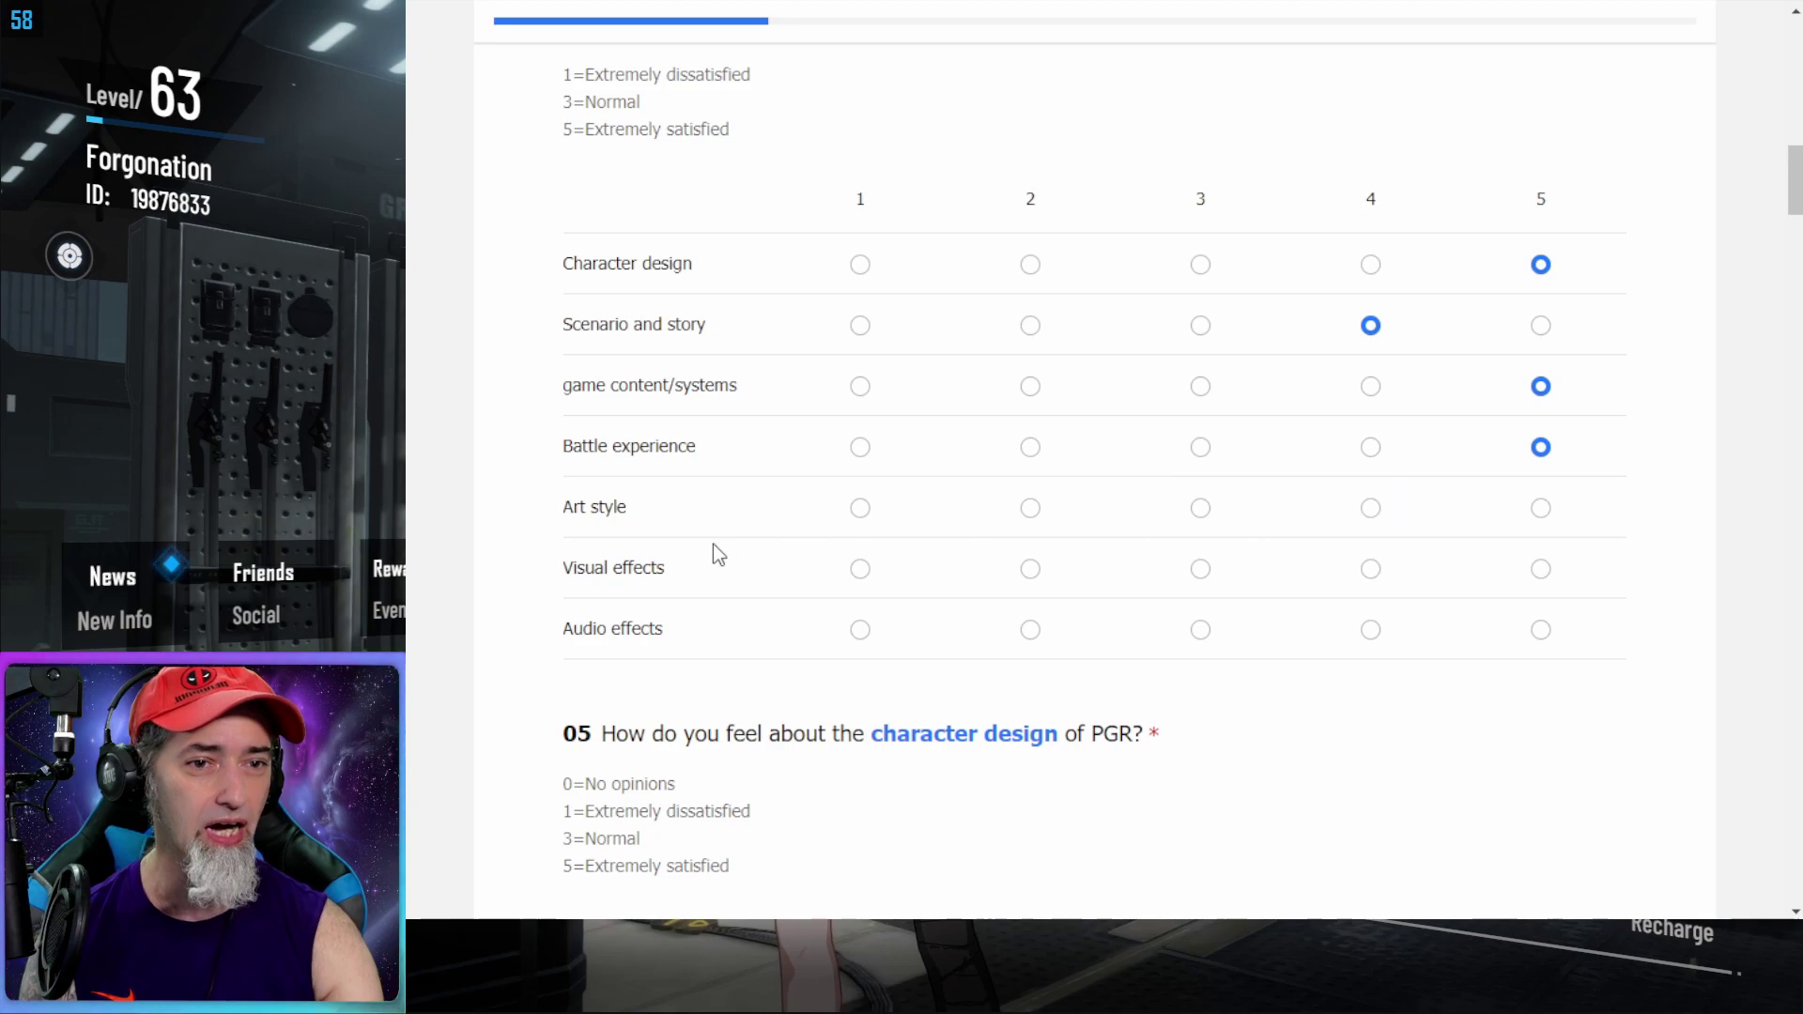
click(1548, 519)
click(1542, 568)
scroll(1352, 587, down, 1)
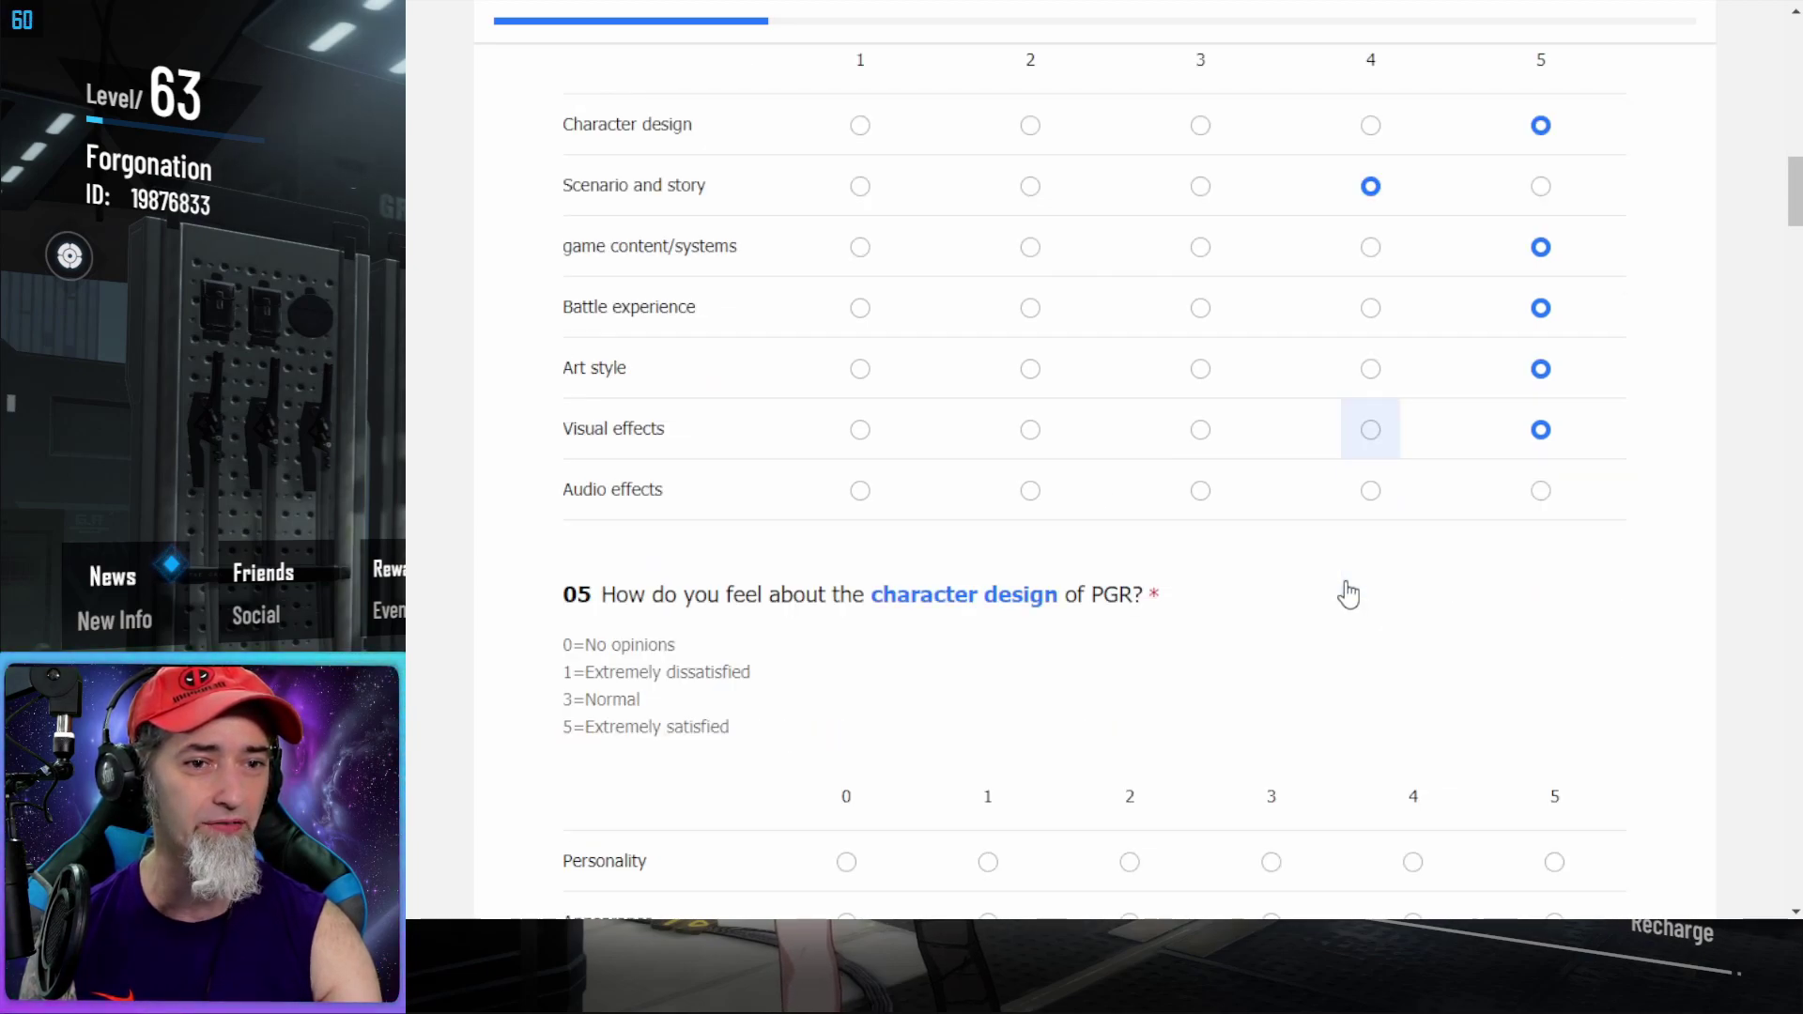
click(1540, 498)
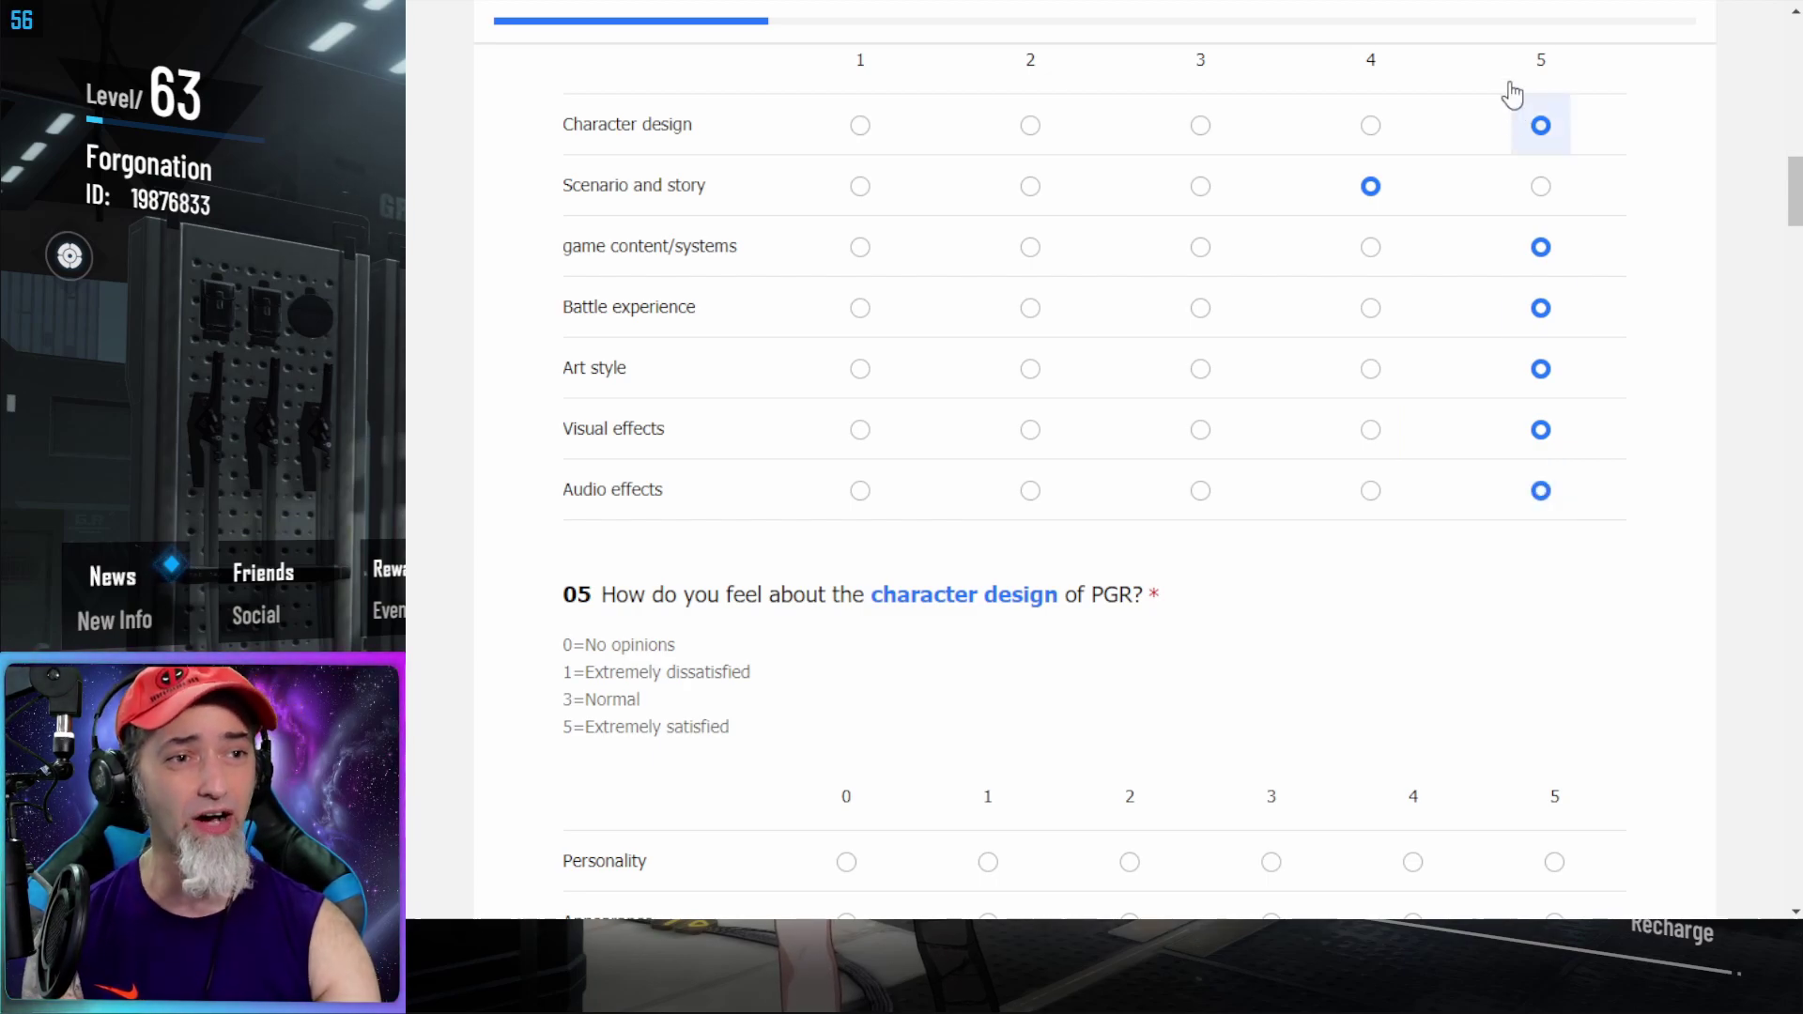
In question 05 on character design, rate Personality 4, and Appearance, Control/Game feel and Combat balance 5
scroll(1446, 423, down, 1)
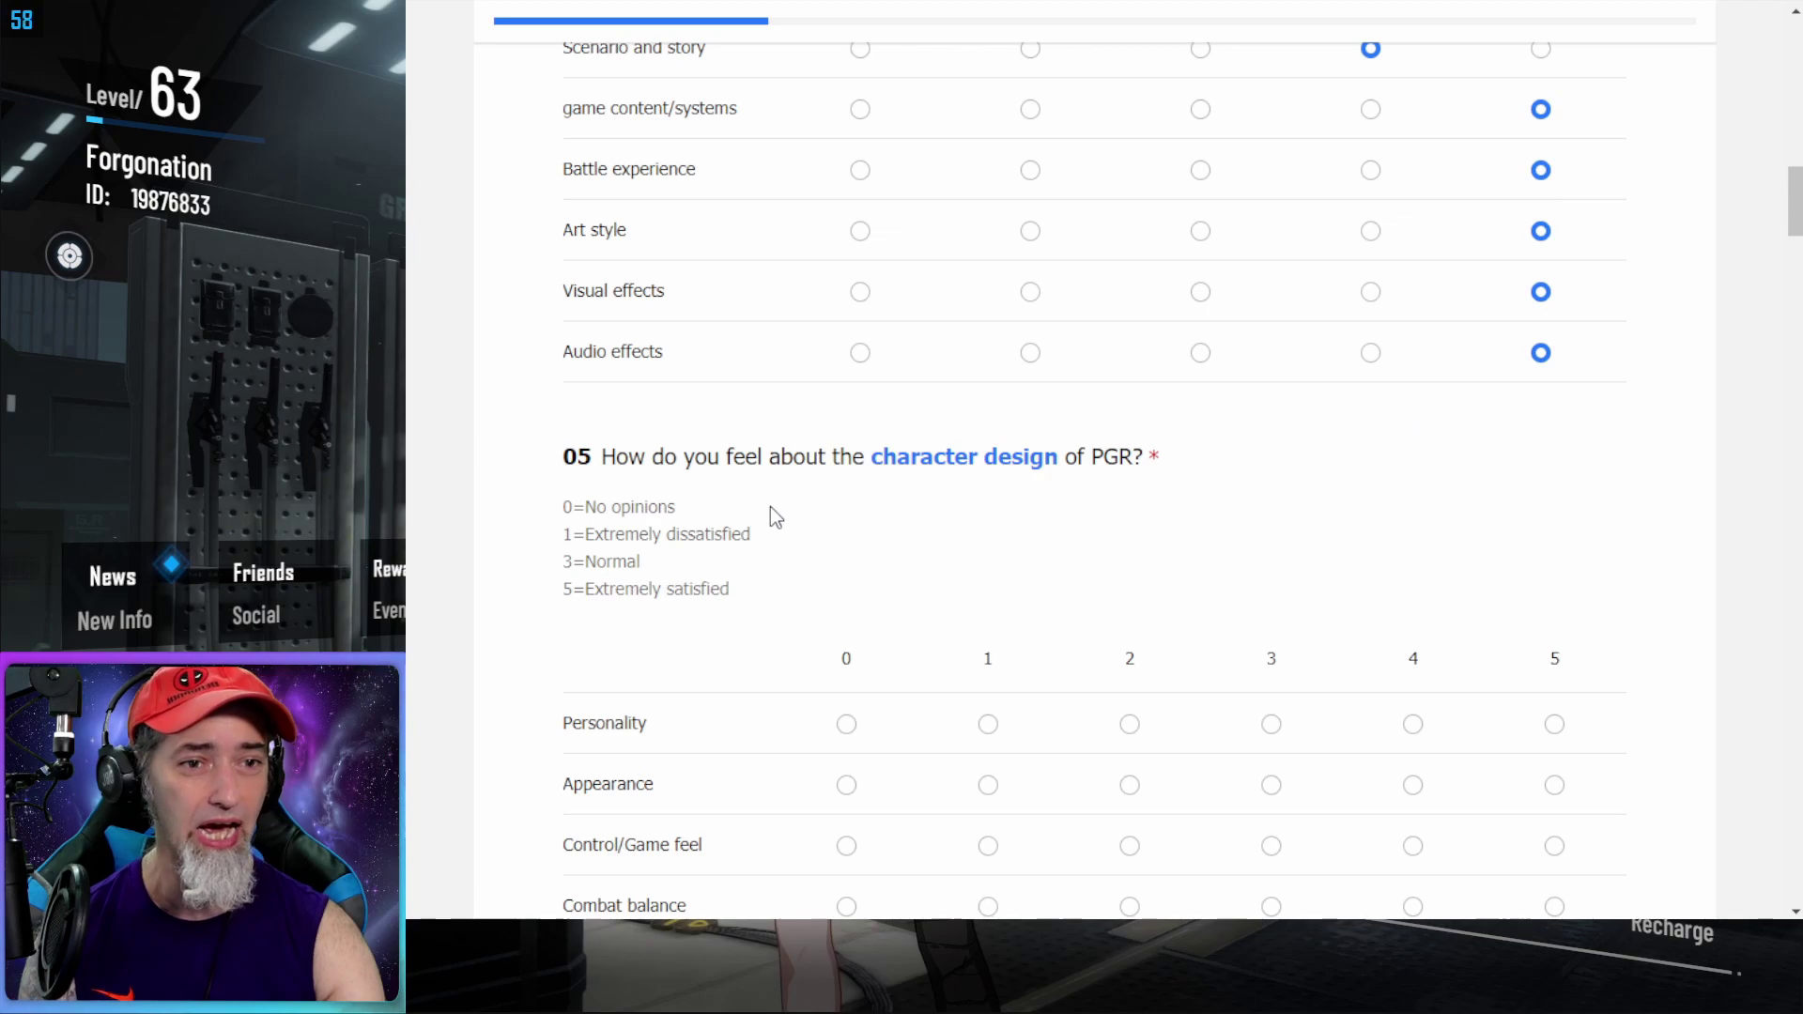
scroll(1023, 497, down, 1)
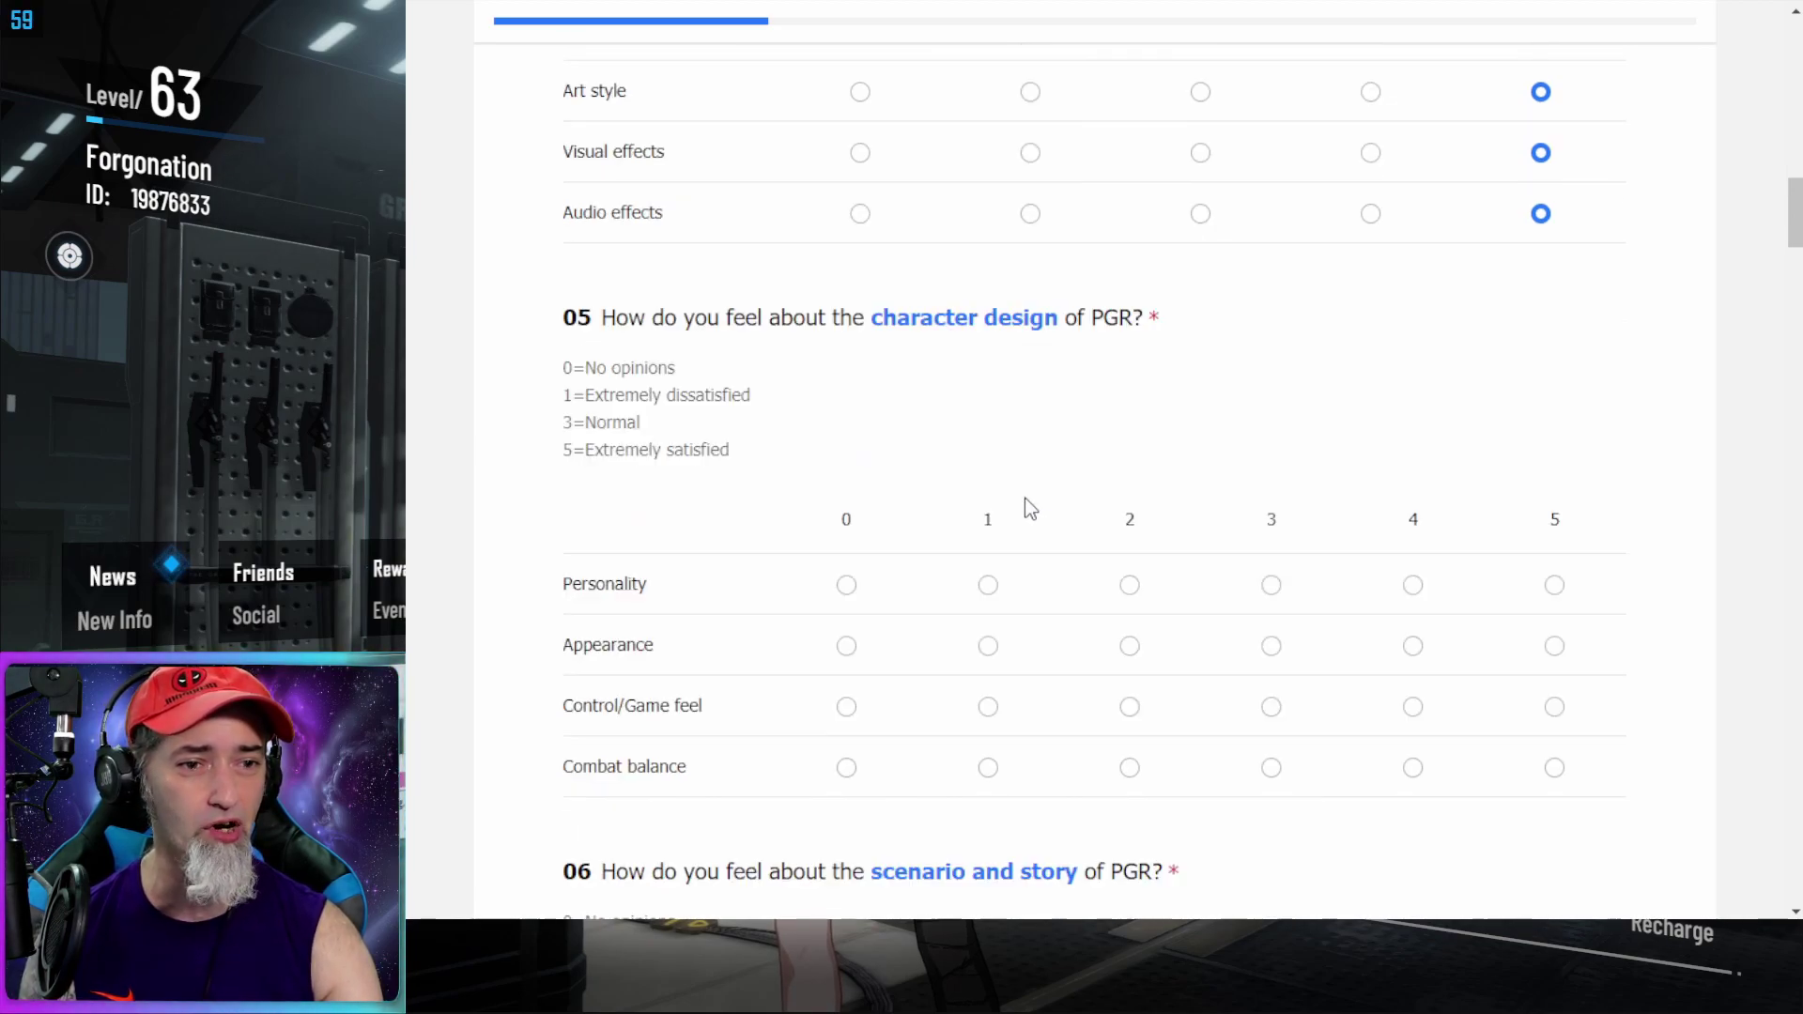
scroll(1023, 498, down, 1)
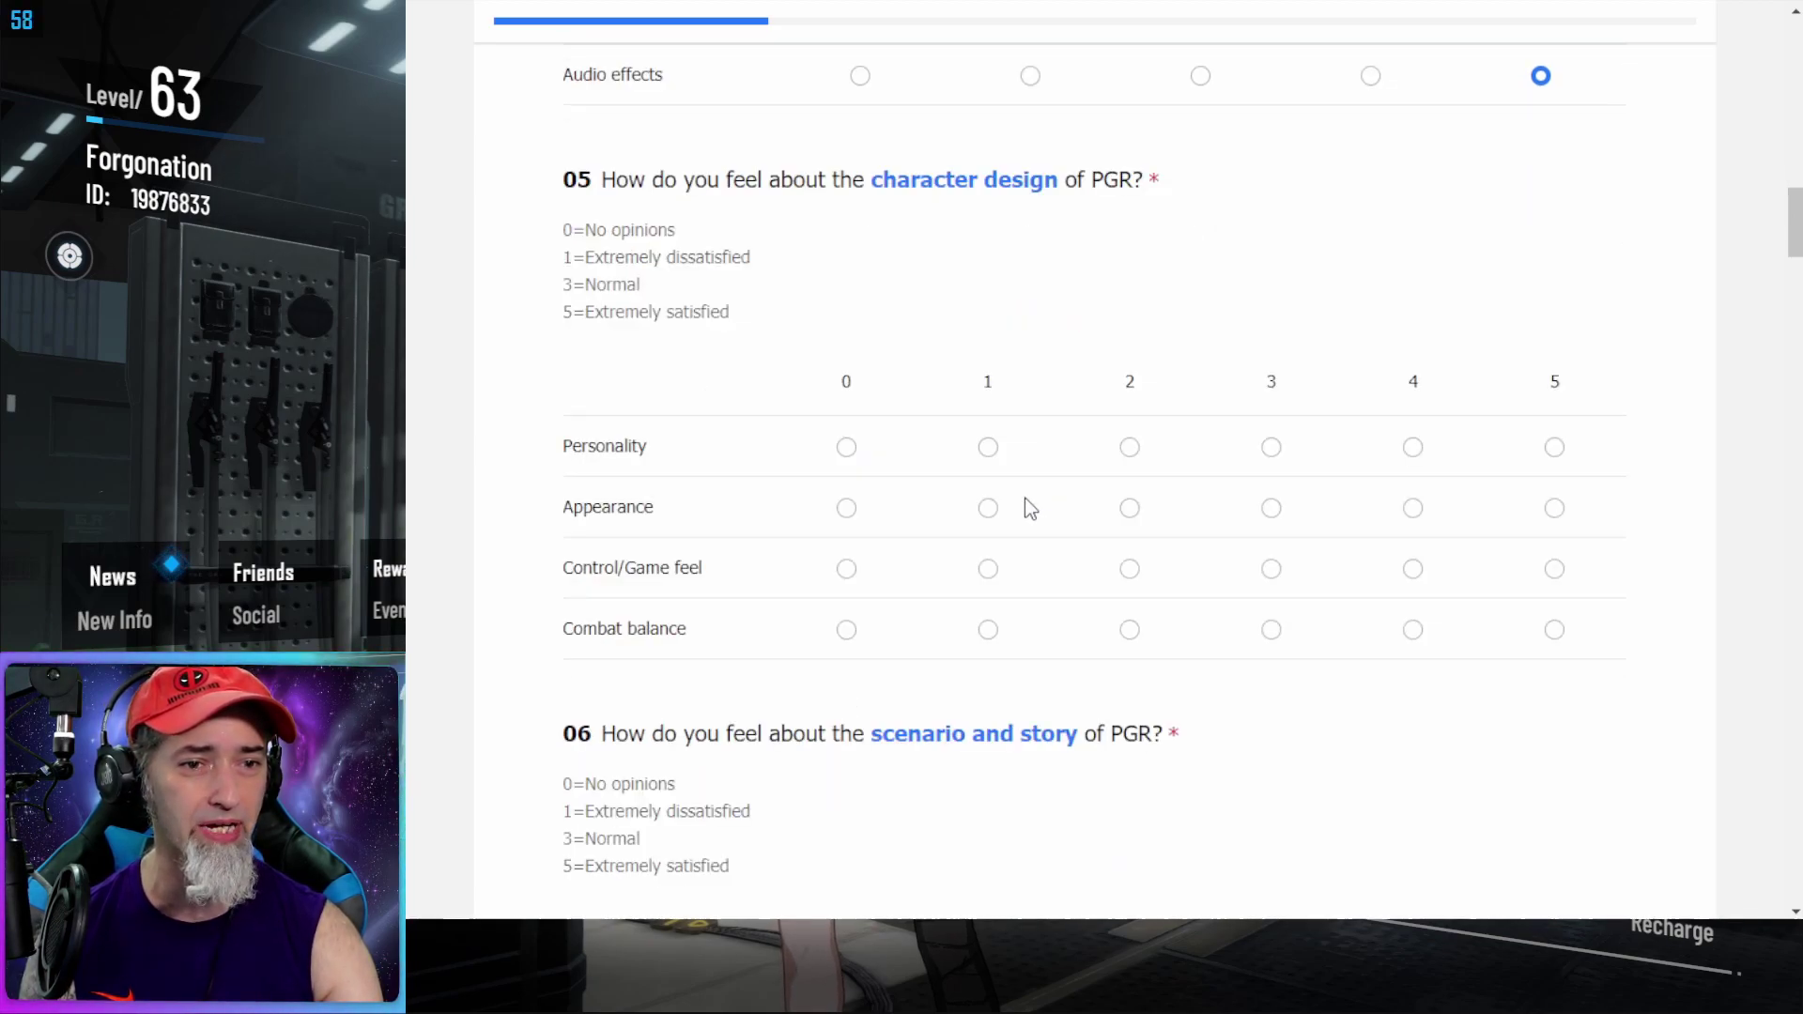
click(1413, 454)
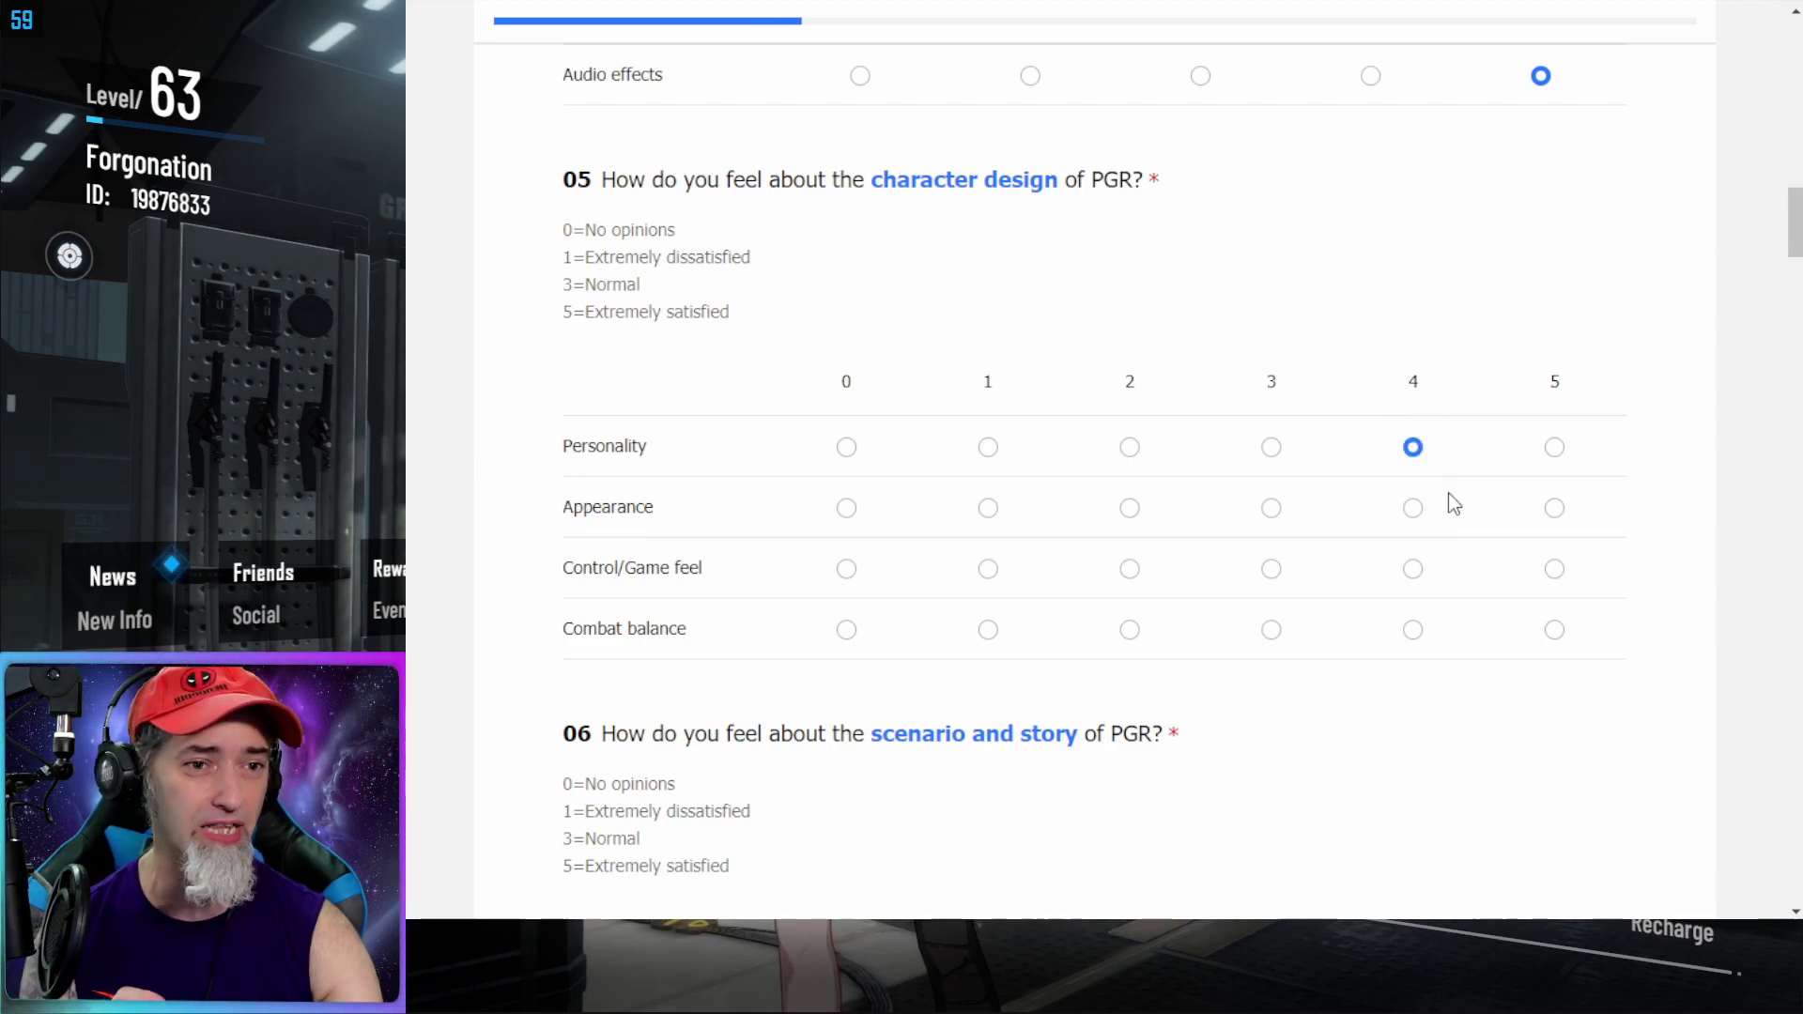
click(1556, 508)
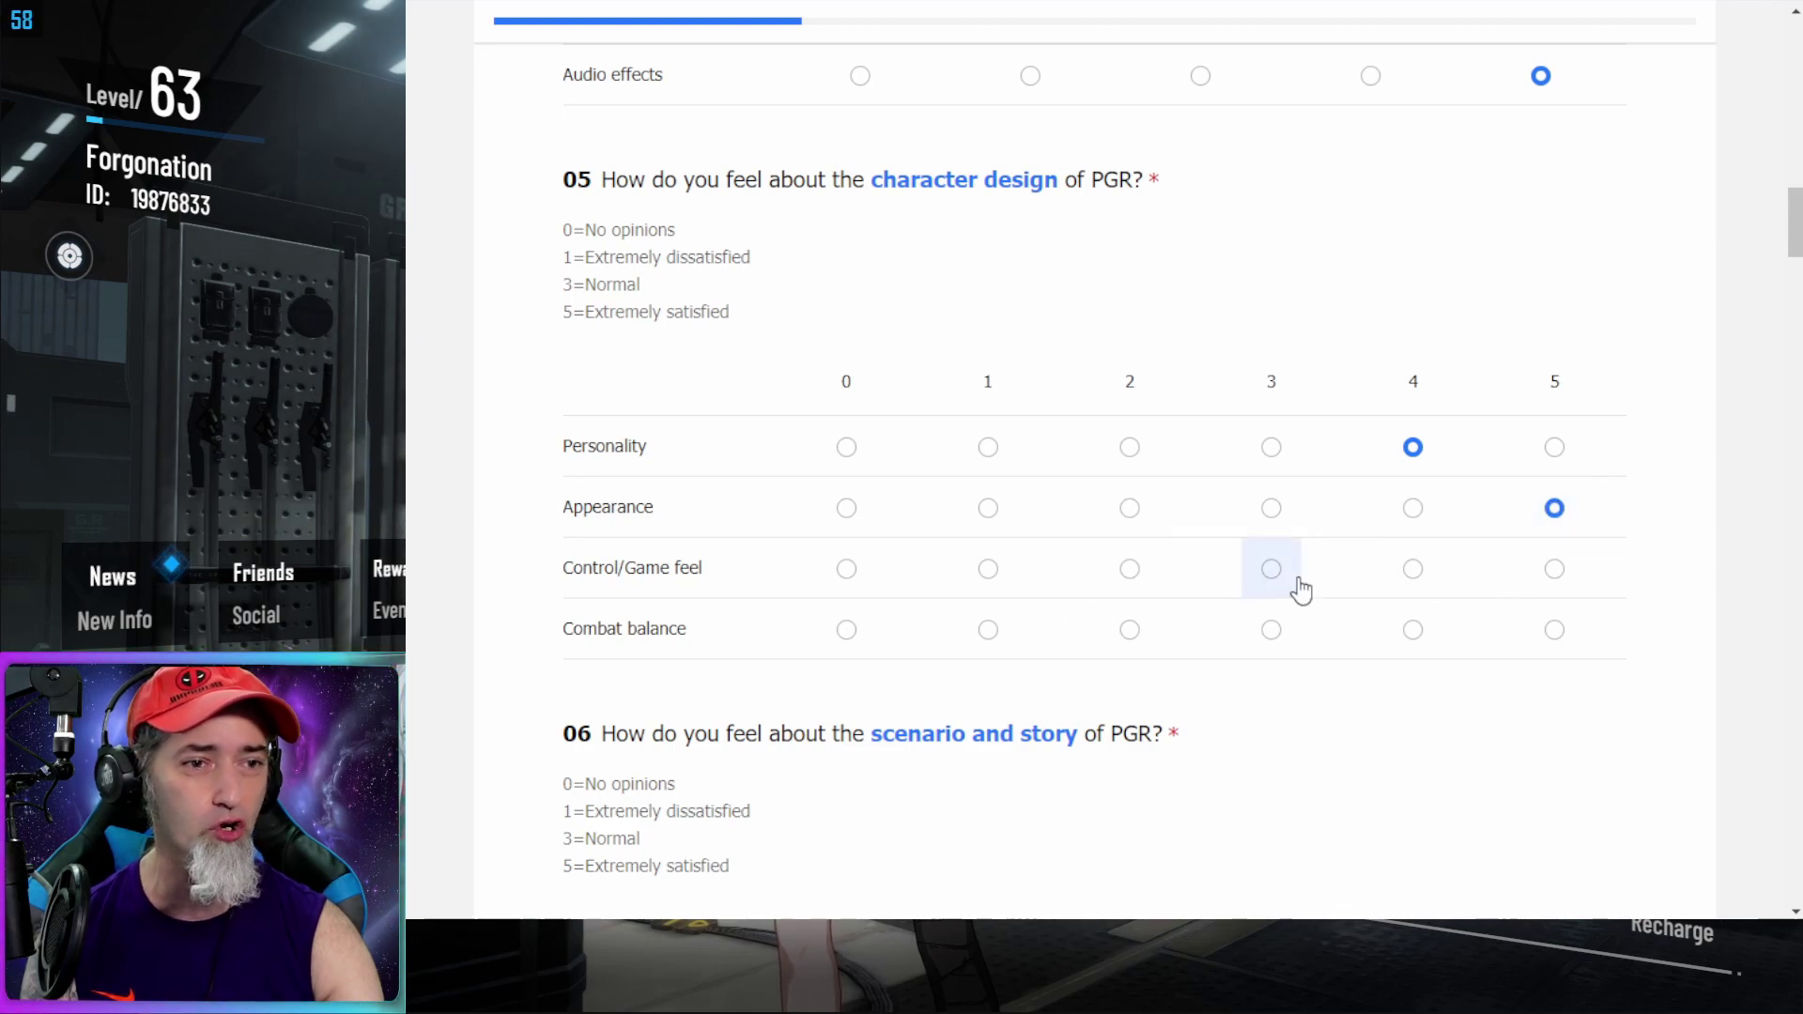
click(1556, 570)
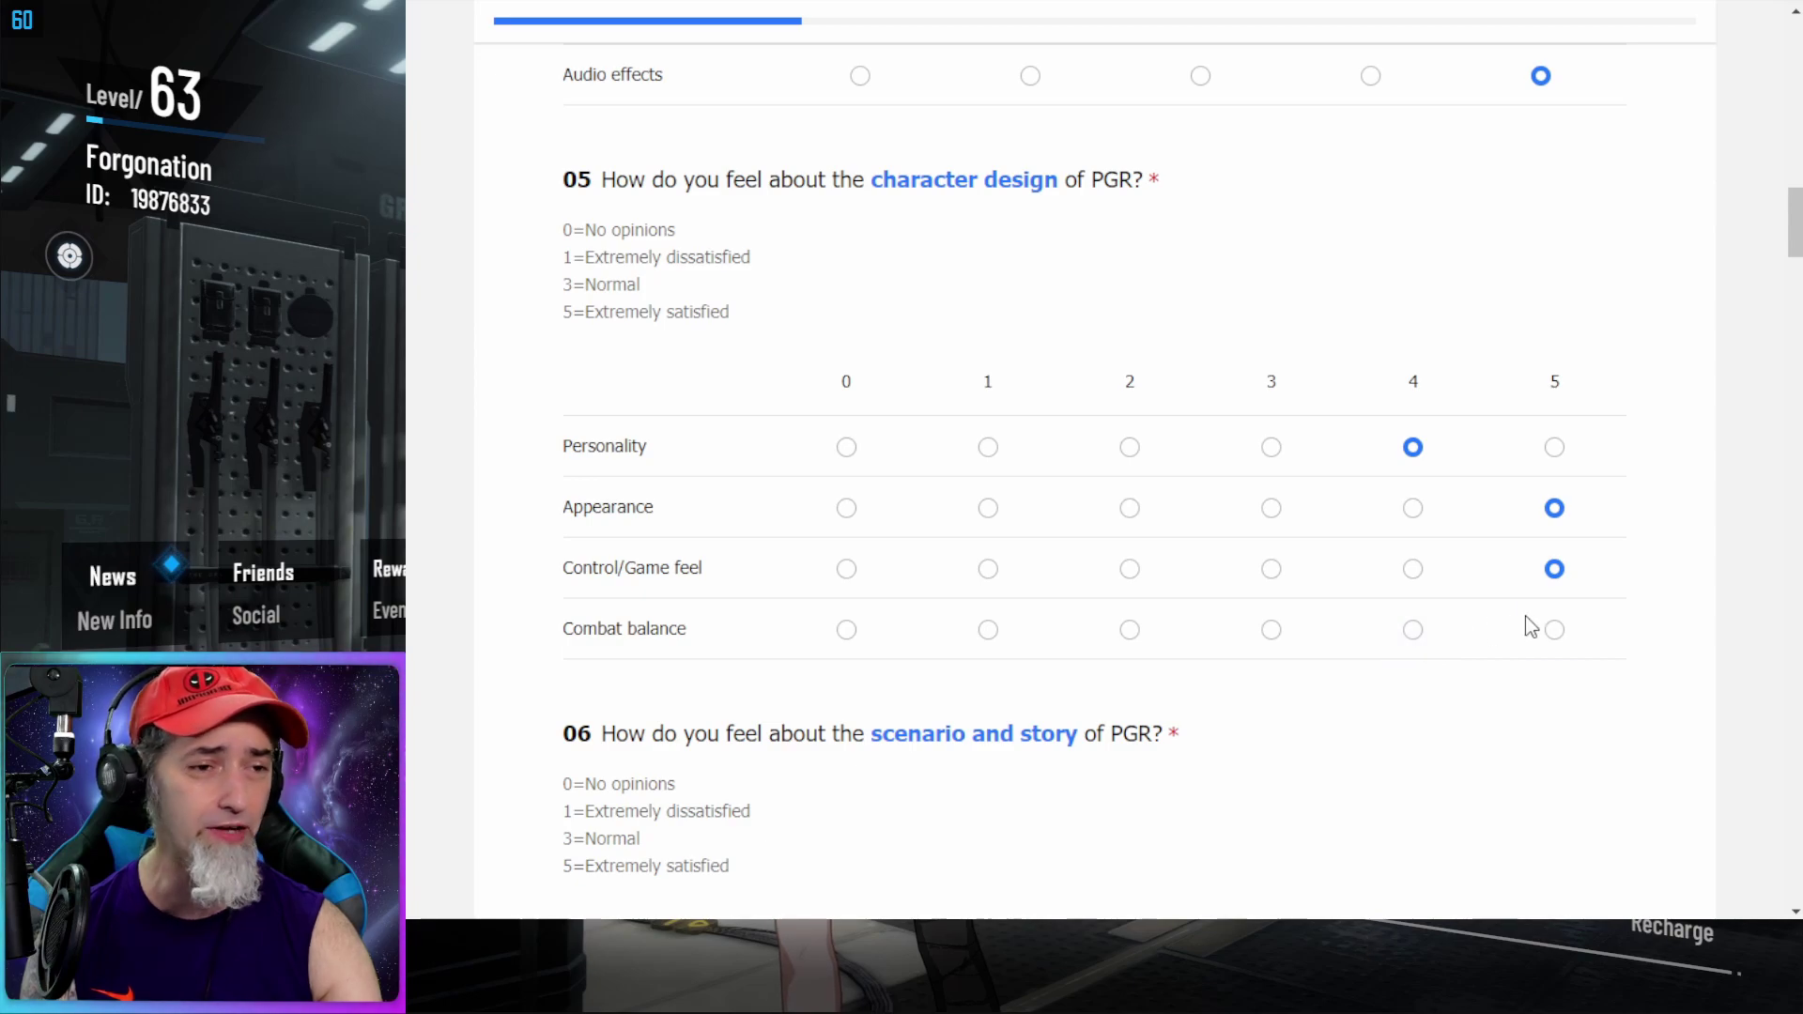
click(1553, 630)
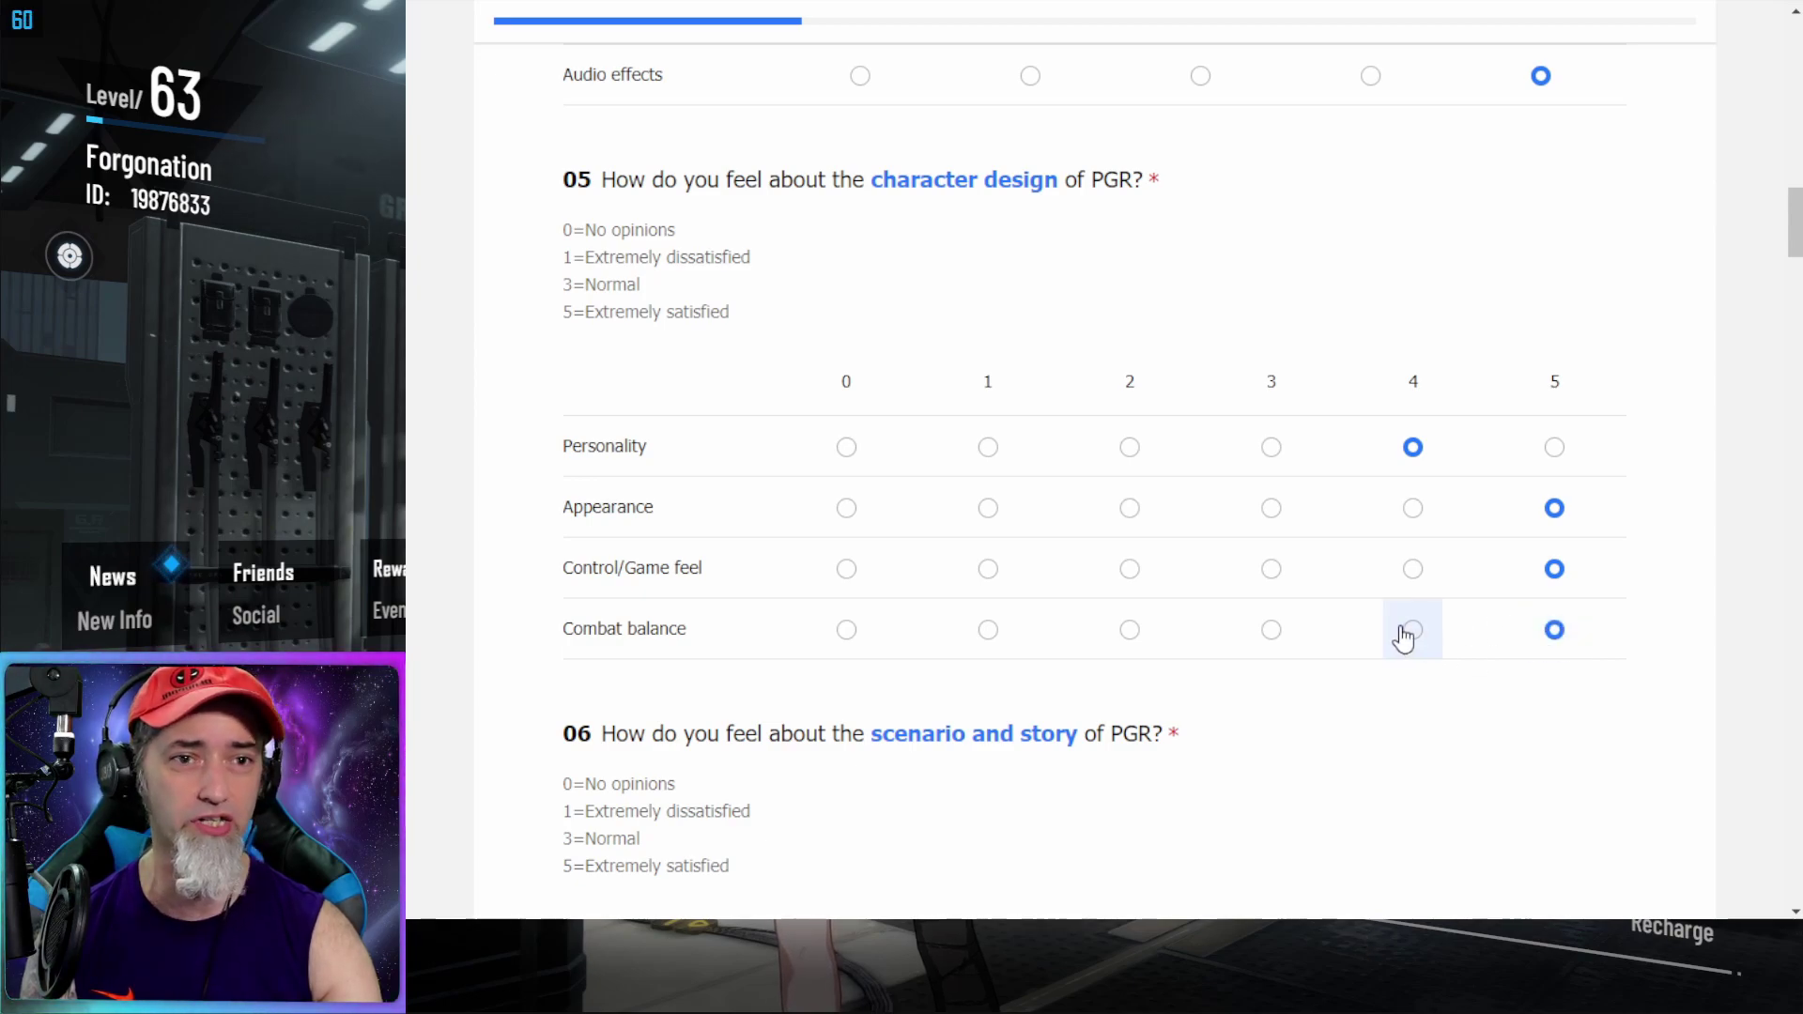
In question 06 on scenario and story, rate World background setting, Character depiction and Atmosphere 4 each
scroll(1409, 637, down, 1)
scroll(1400, 627, down, 1)
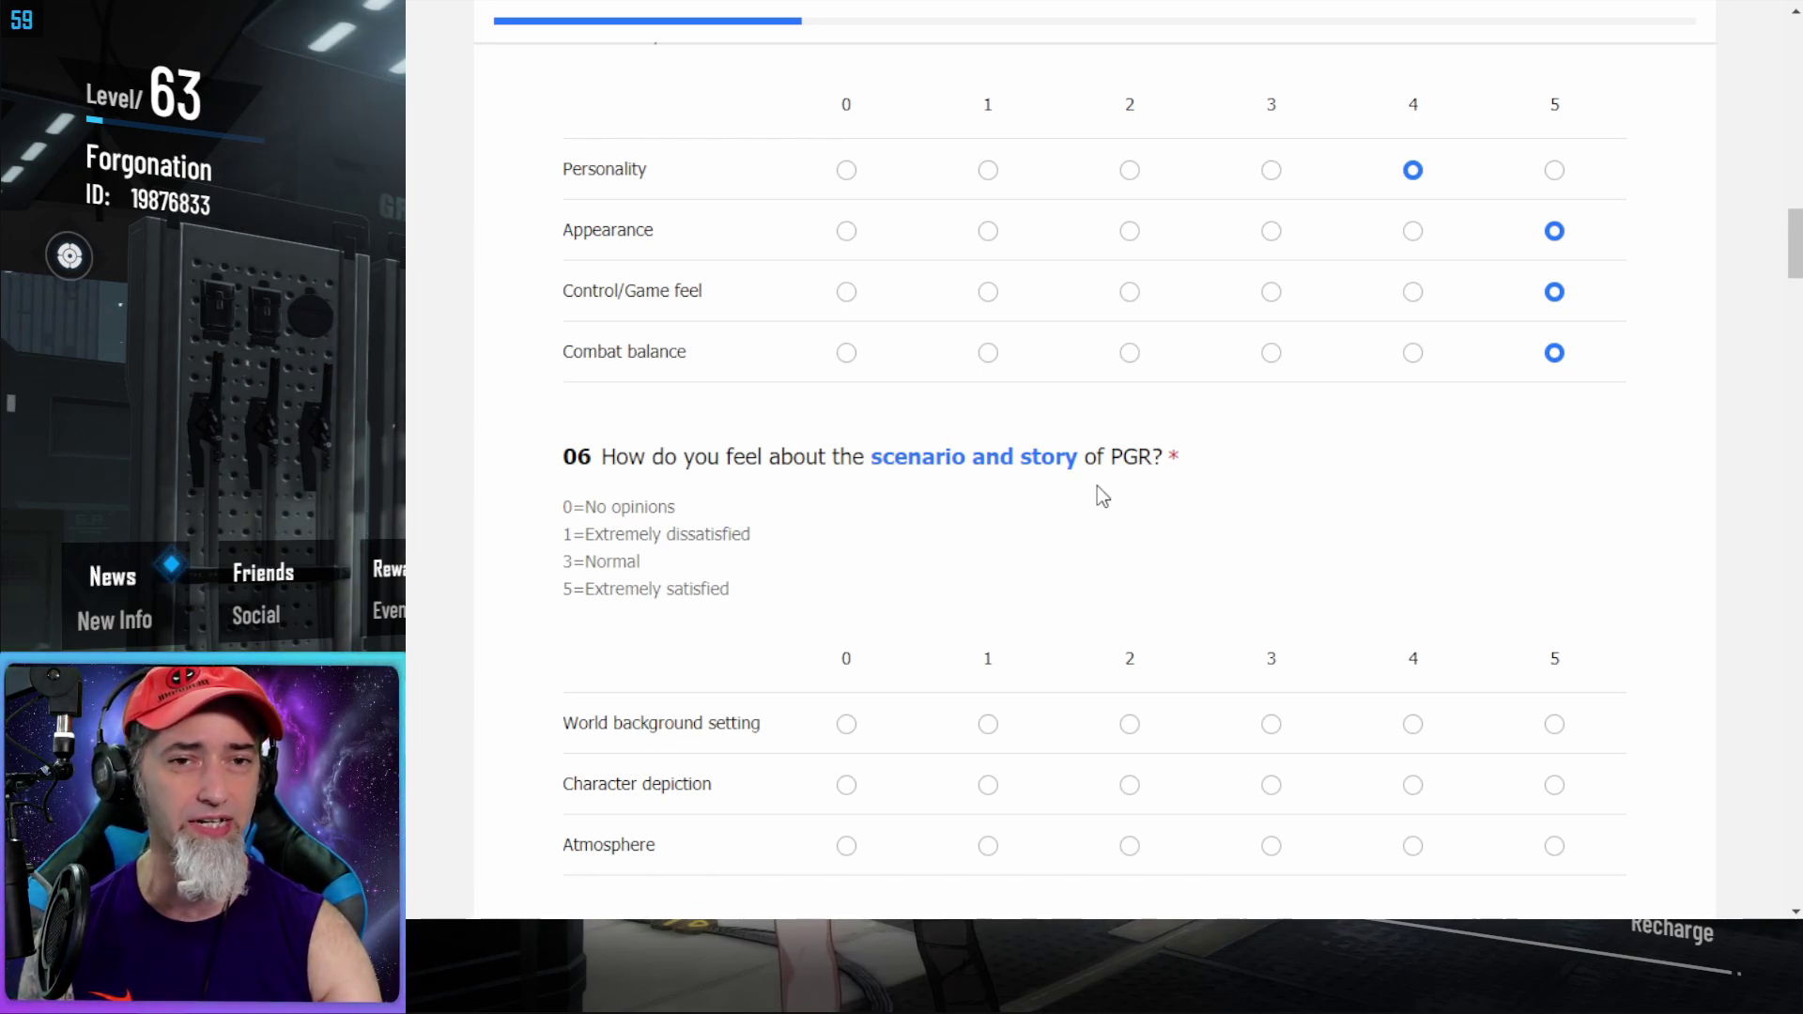
scroll(1097, 486, down, 2)
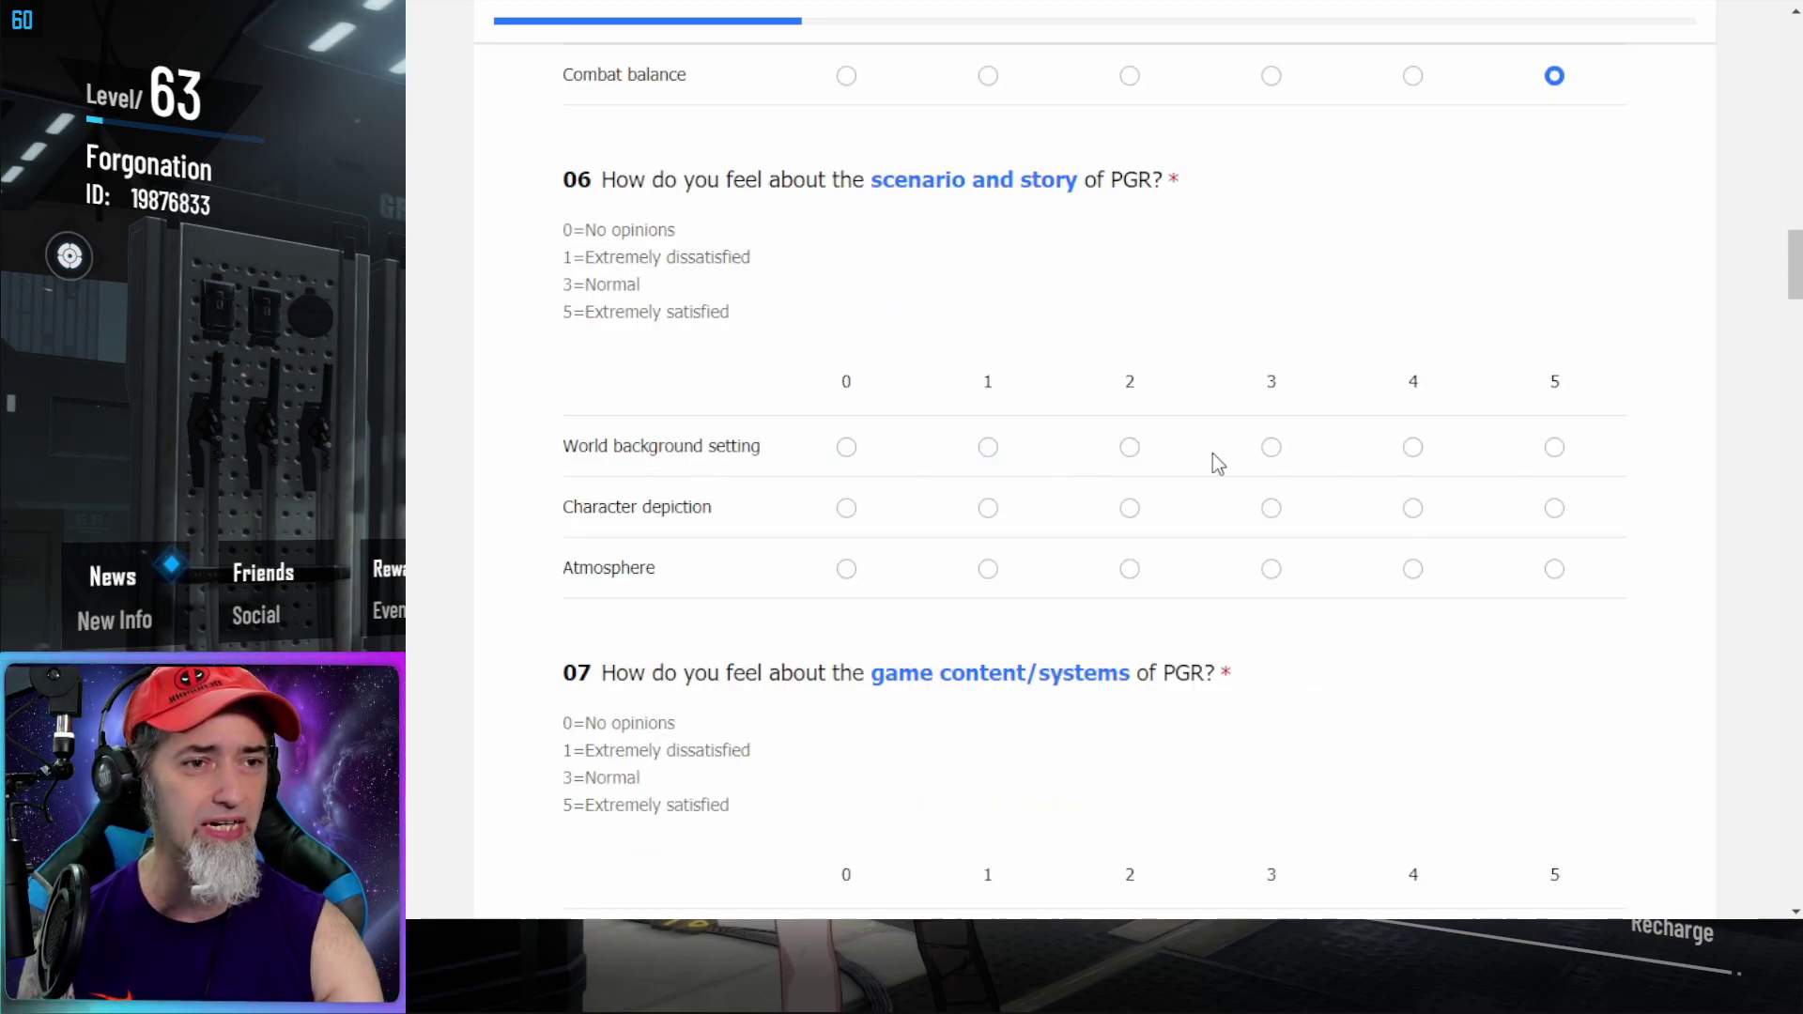
click(1413, 451)
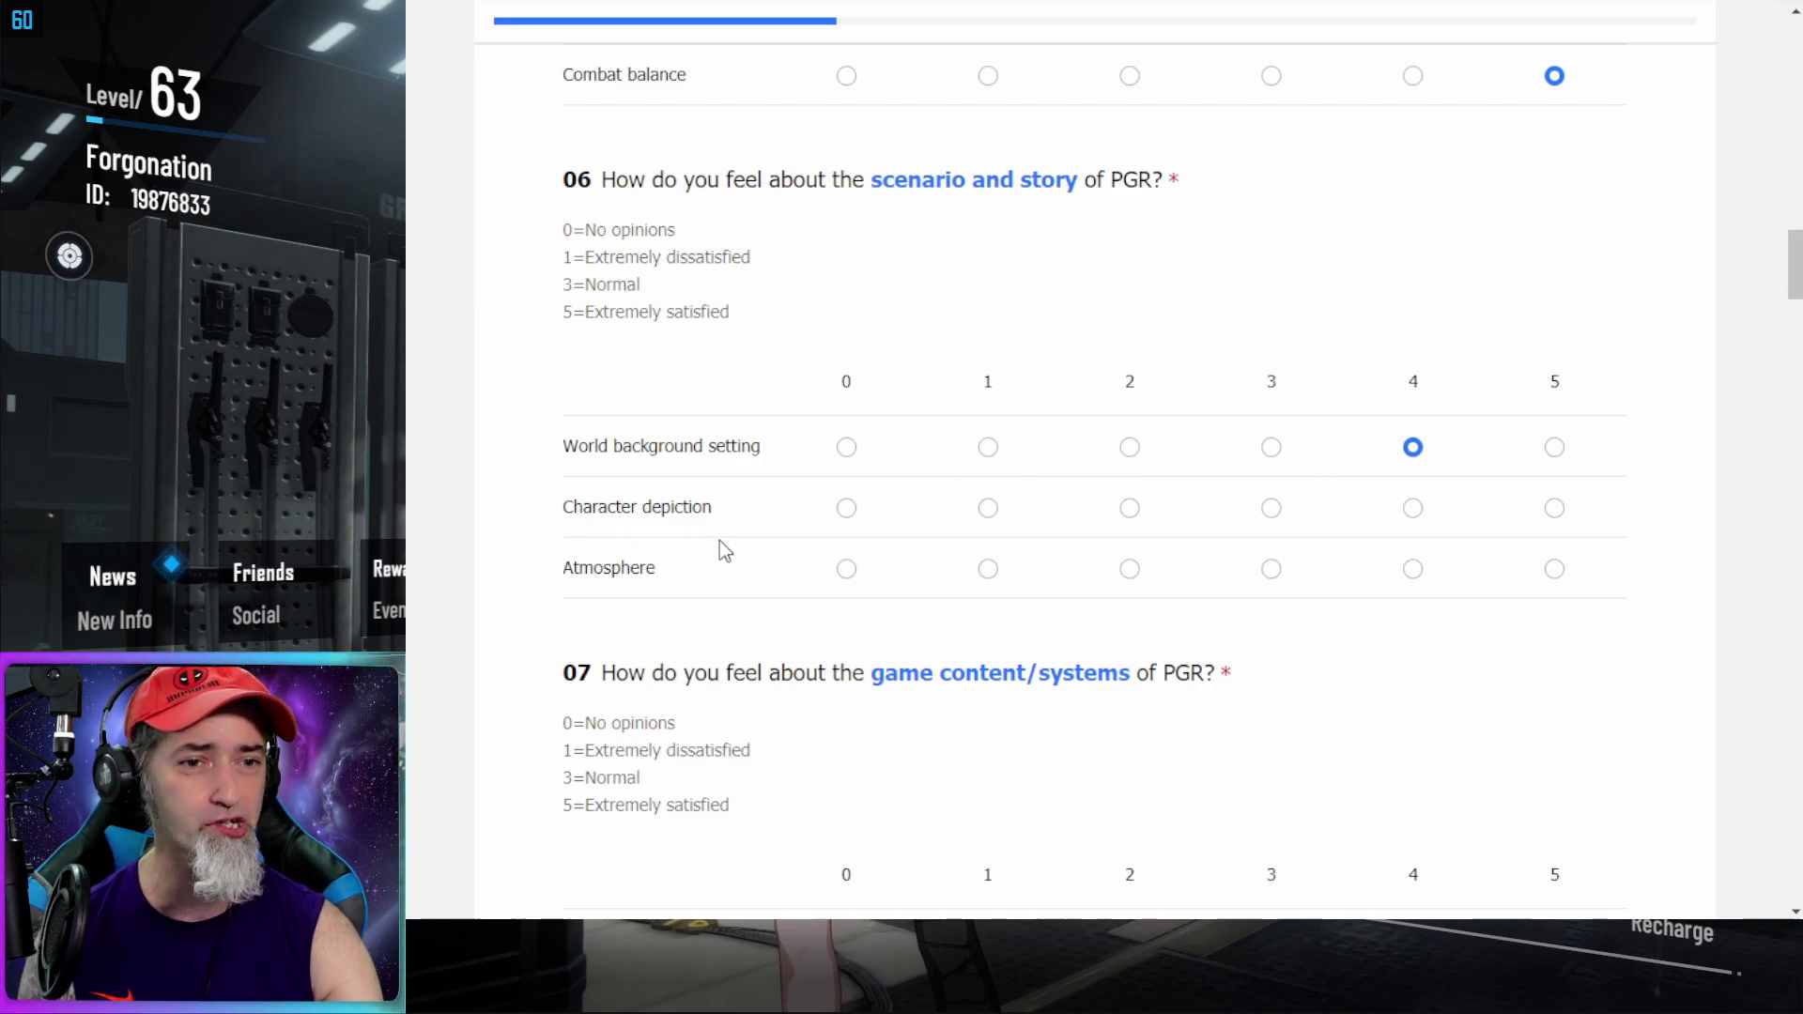
click(1414, 510)
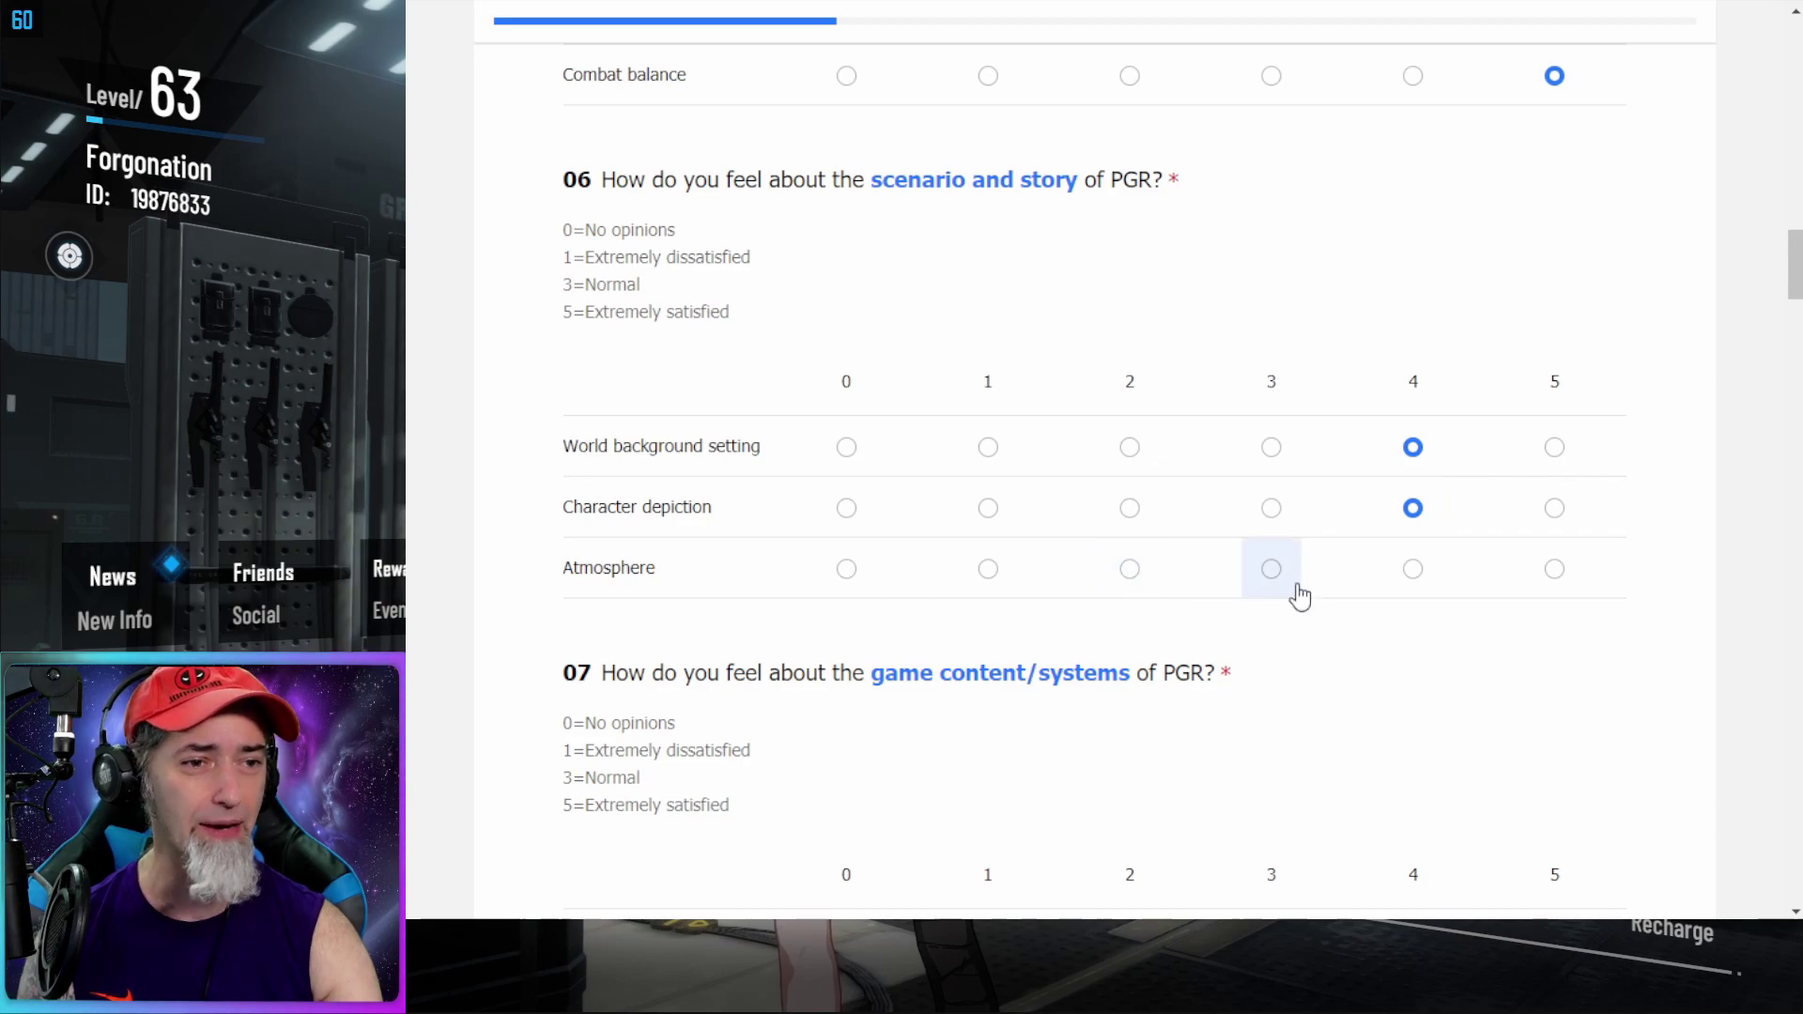
click(1414, 571)
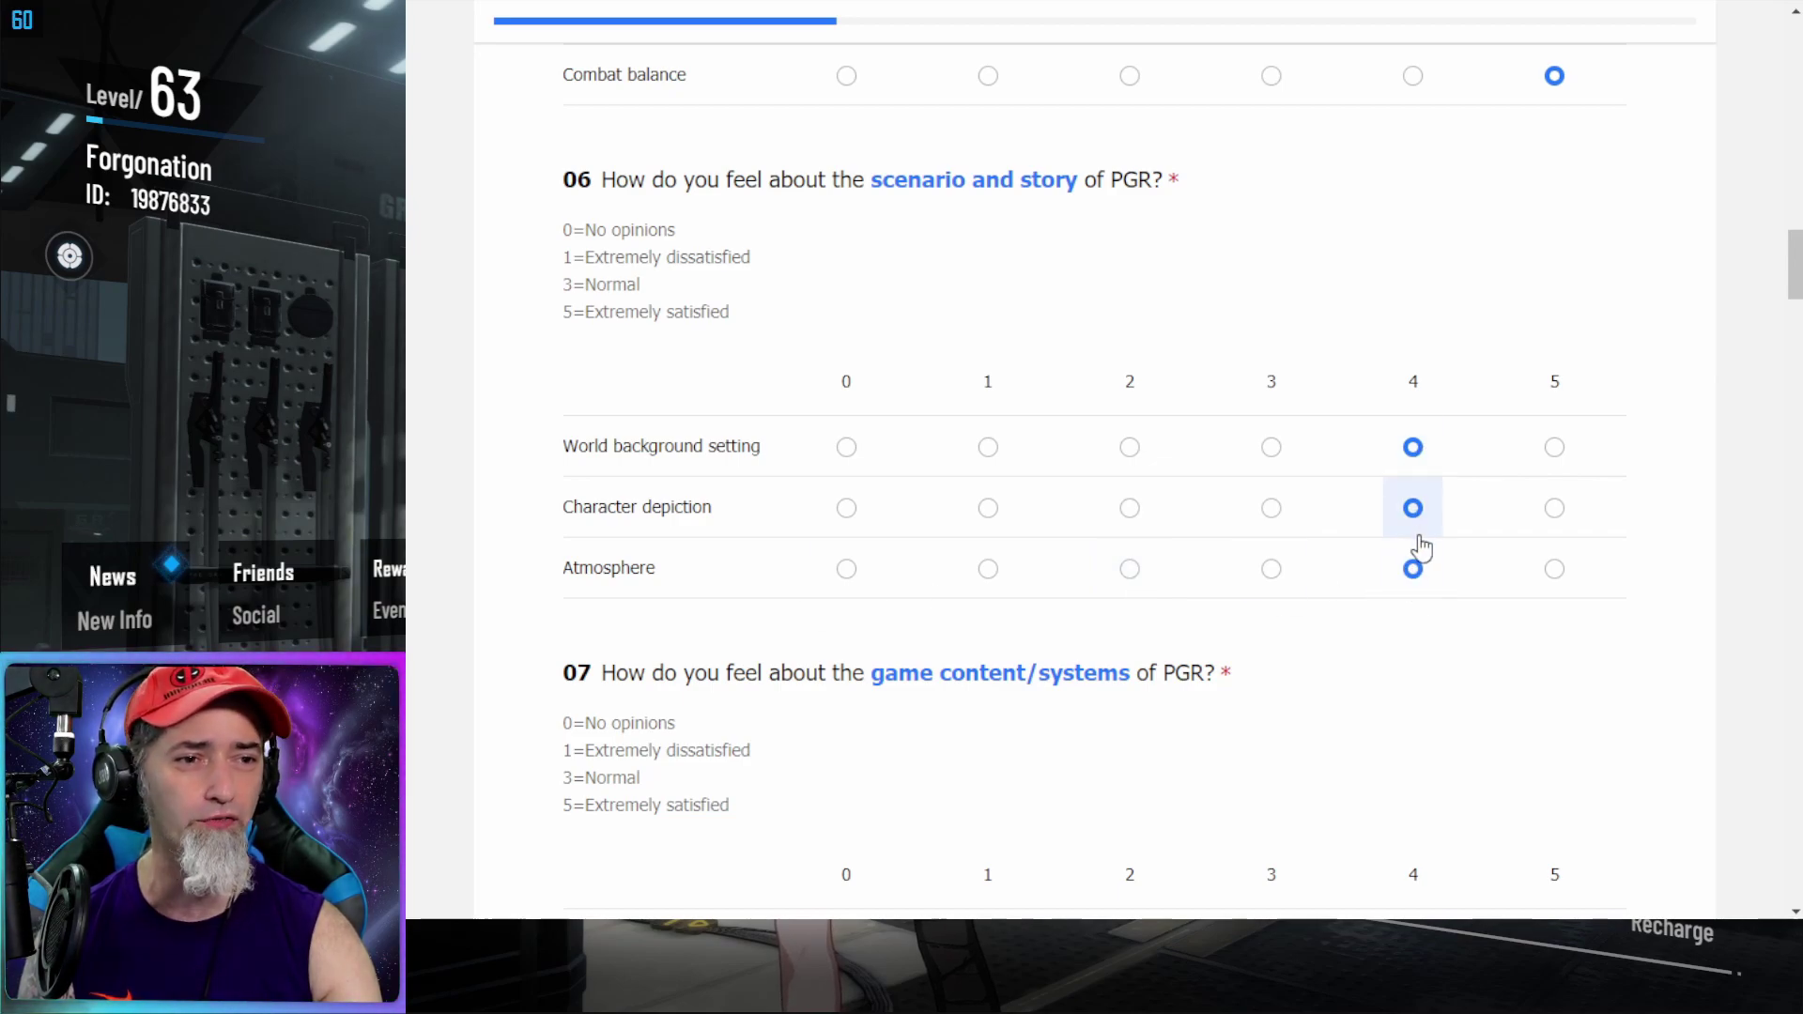
In question 07 on game content/systems, rate Energy Recovery Event 2, Resources stages 4, and Phantom Pain Cage and War Zone 5
scroll(1385, 547, down, 2)
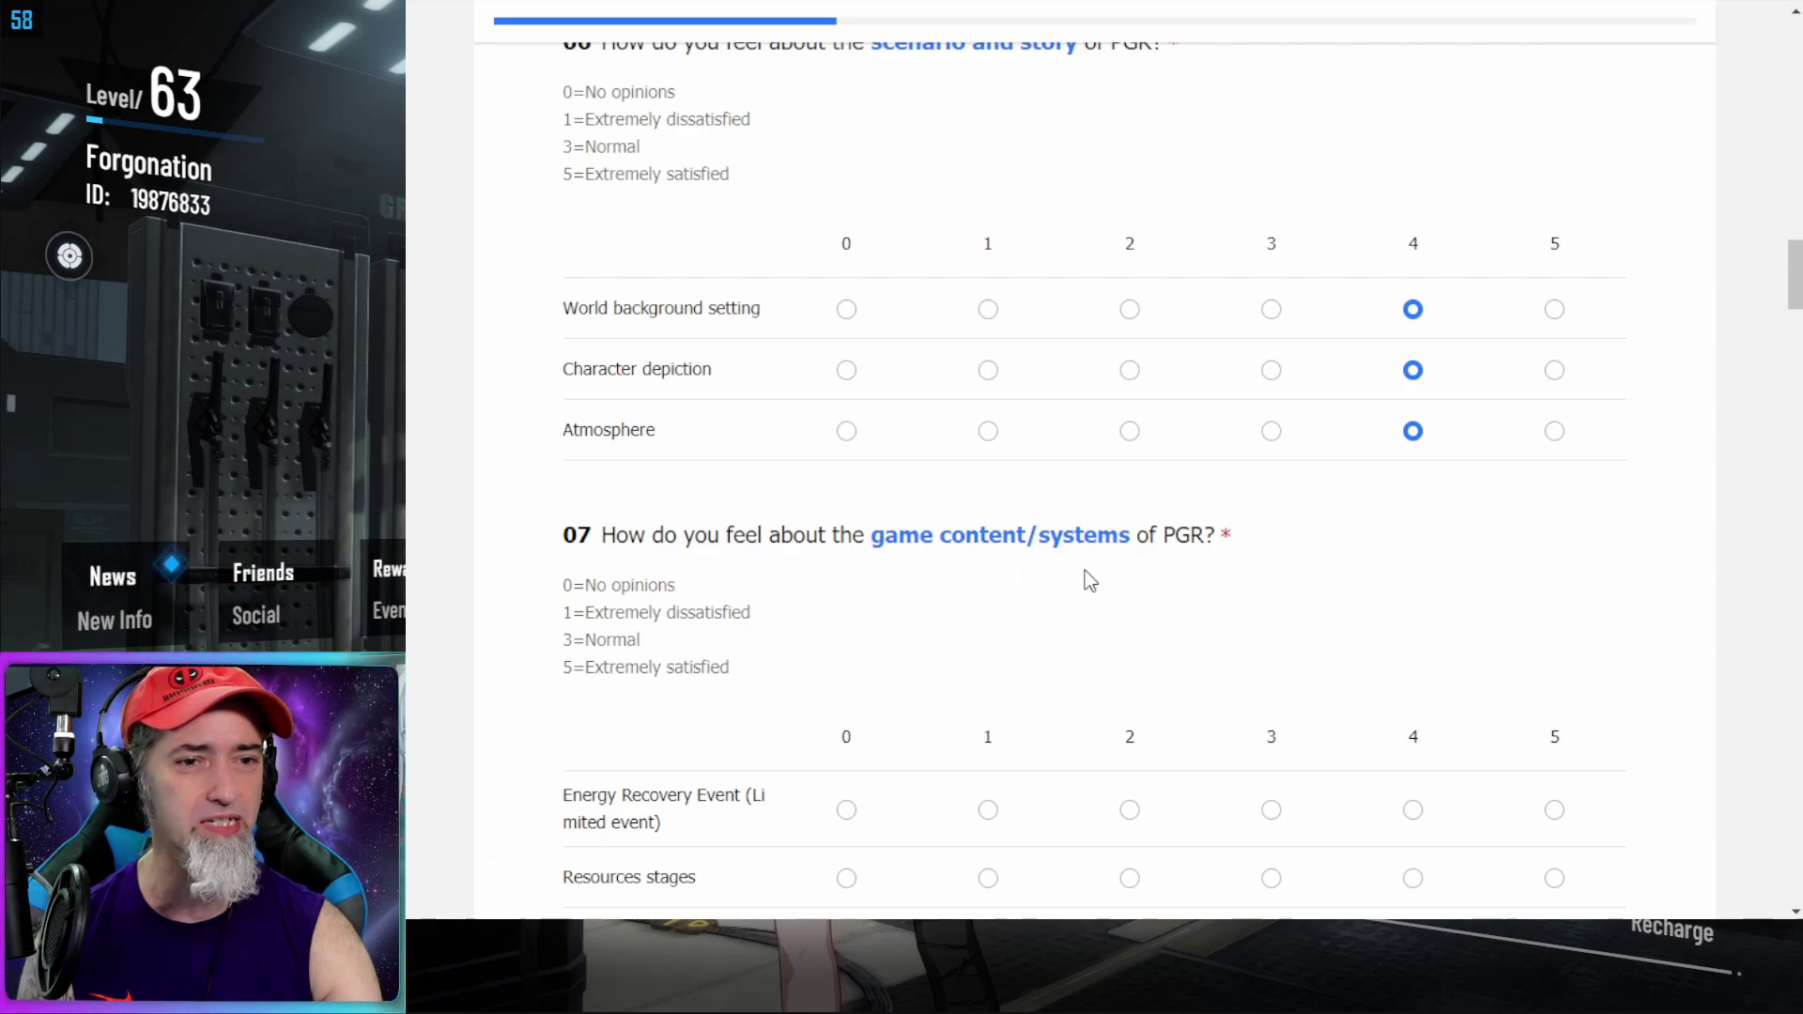
scroll(1087, 579, down, 4)
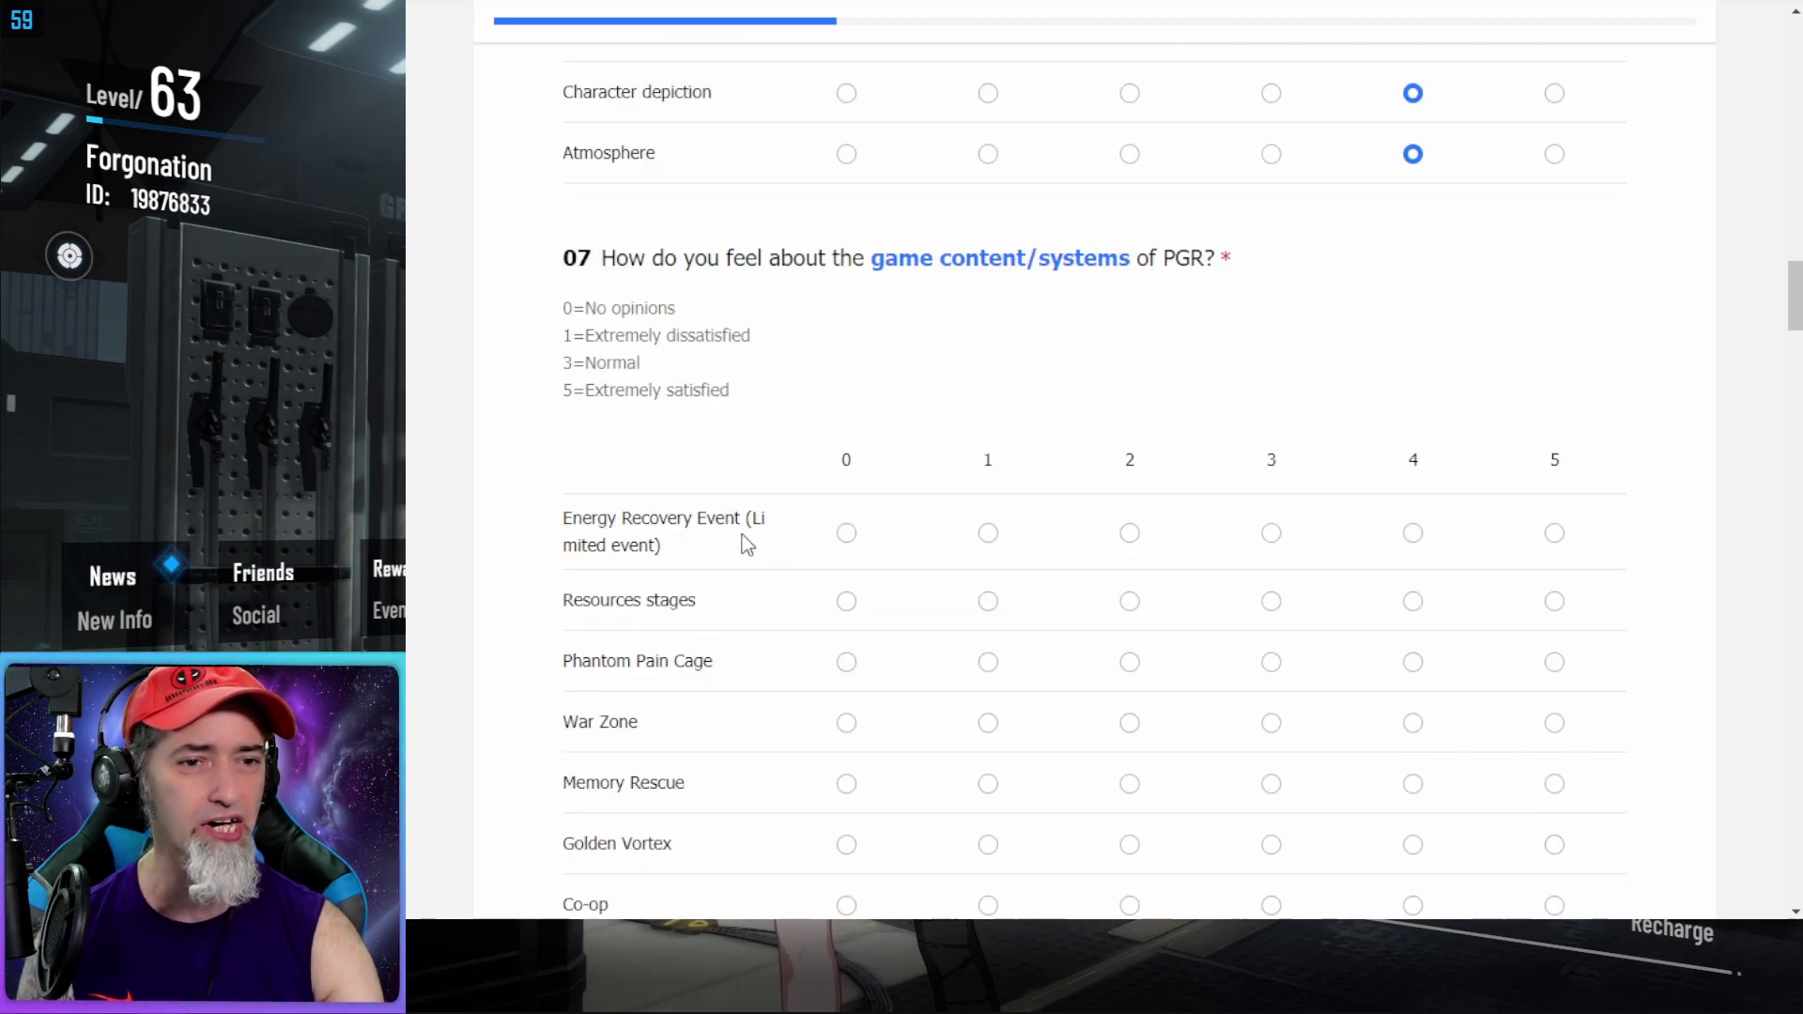
scroll(944, 524, down, 2)
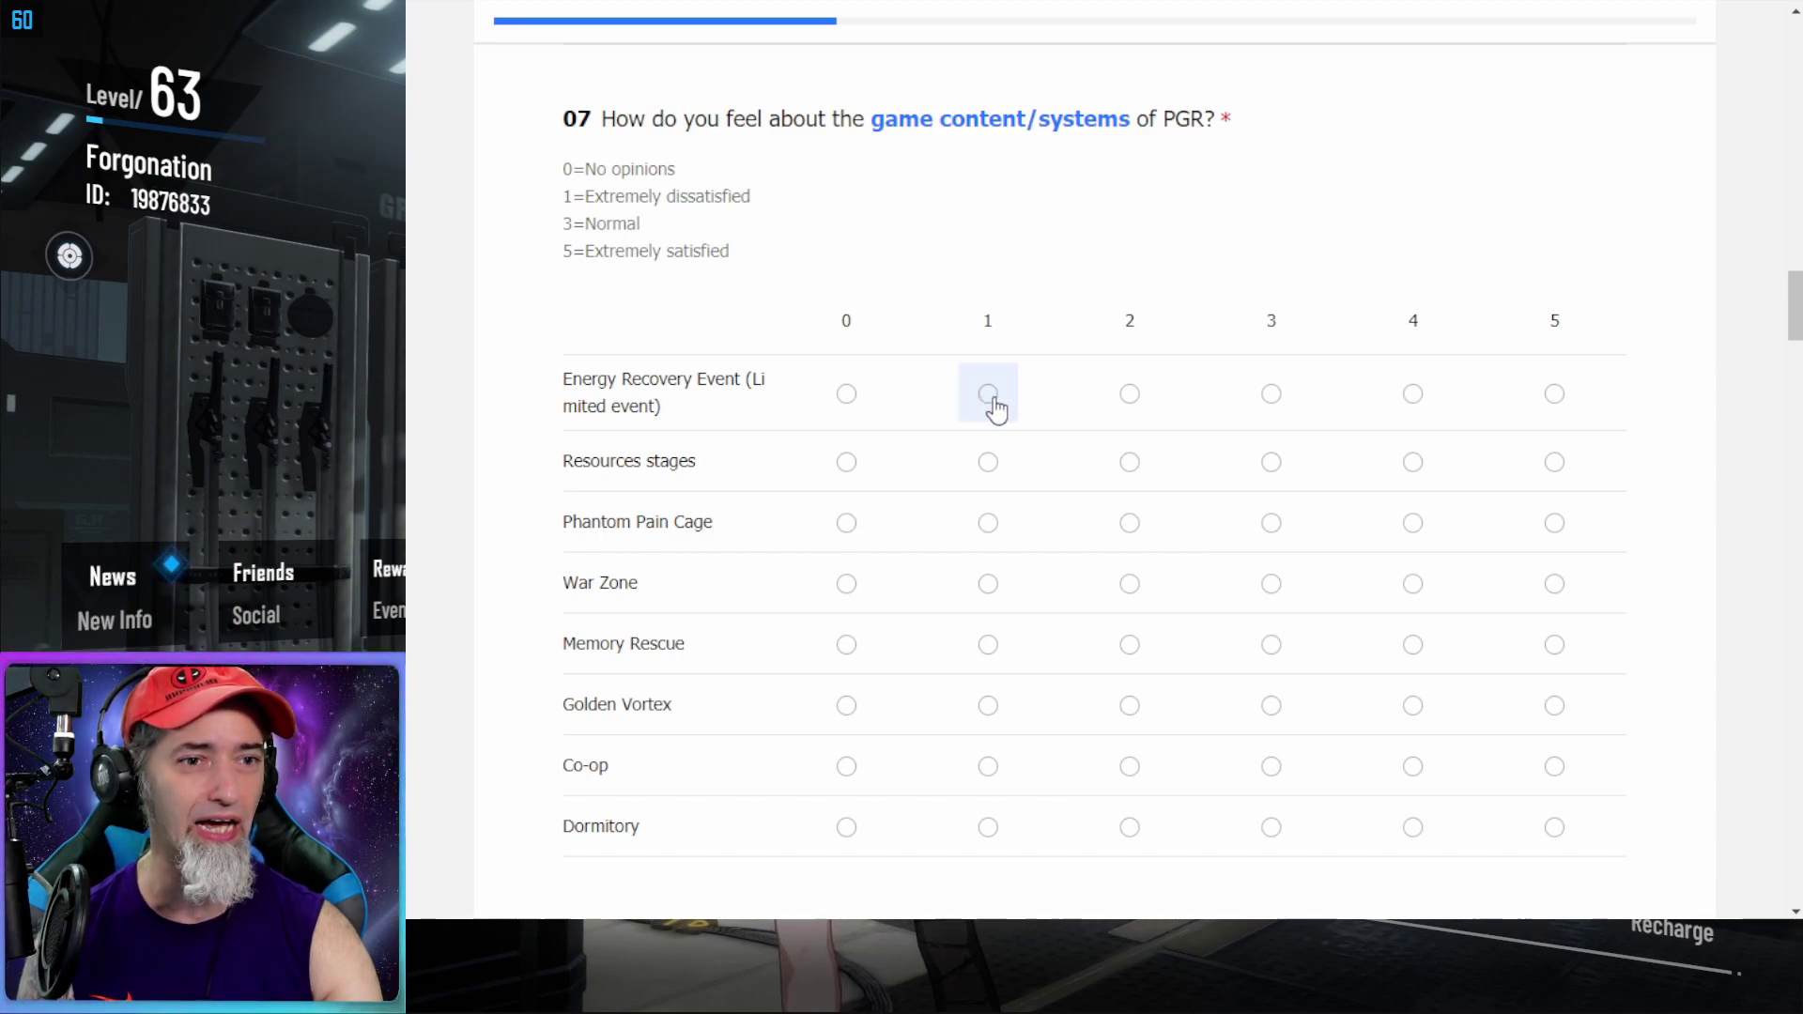
click(1130, 395)
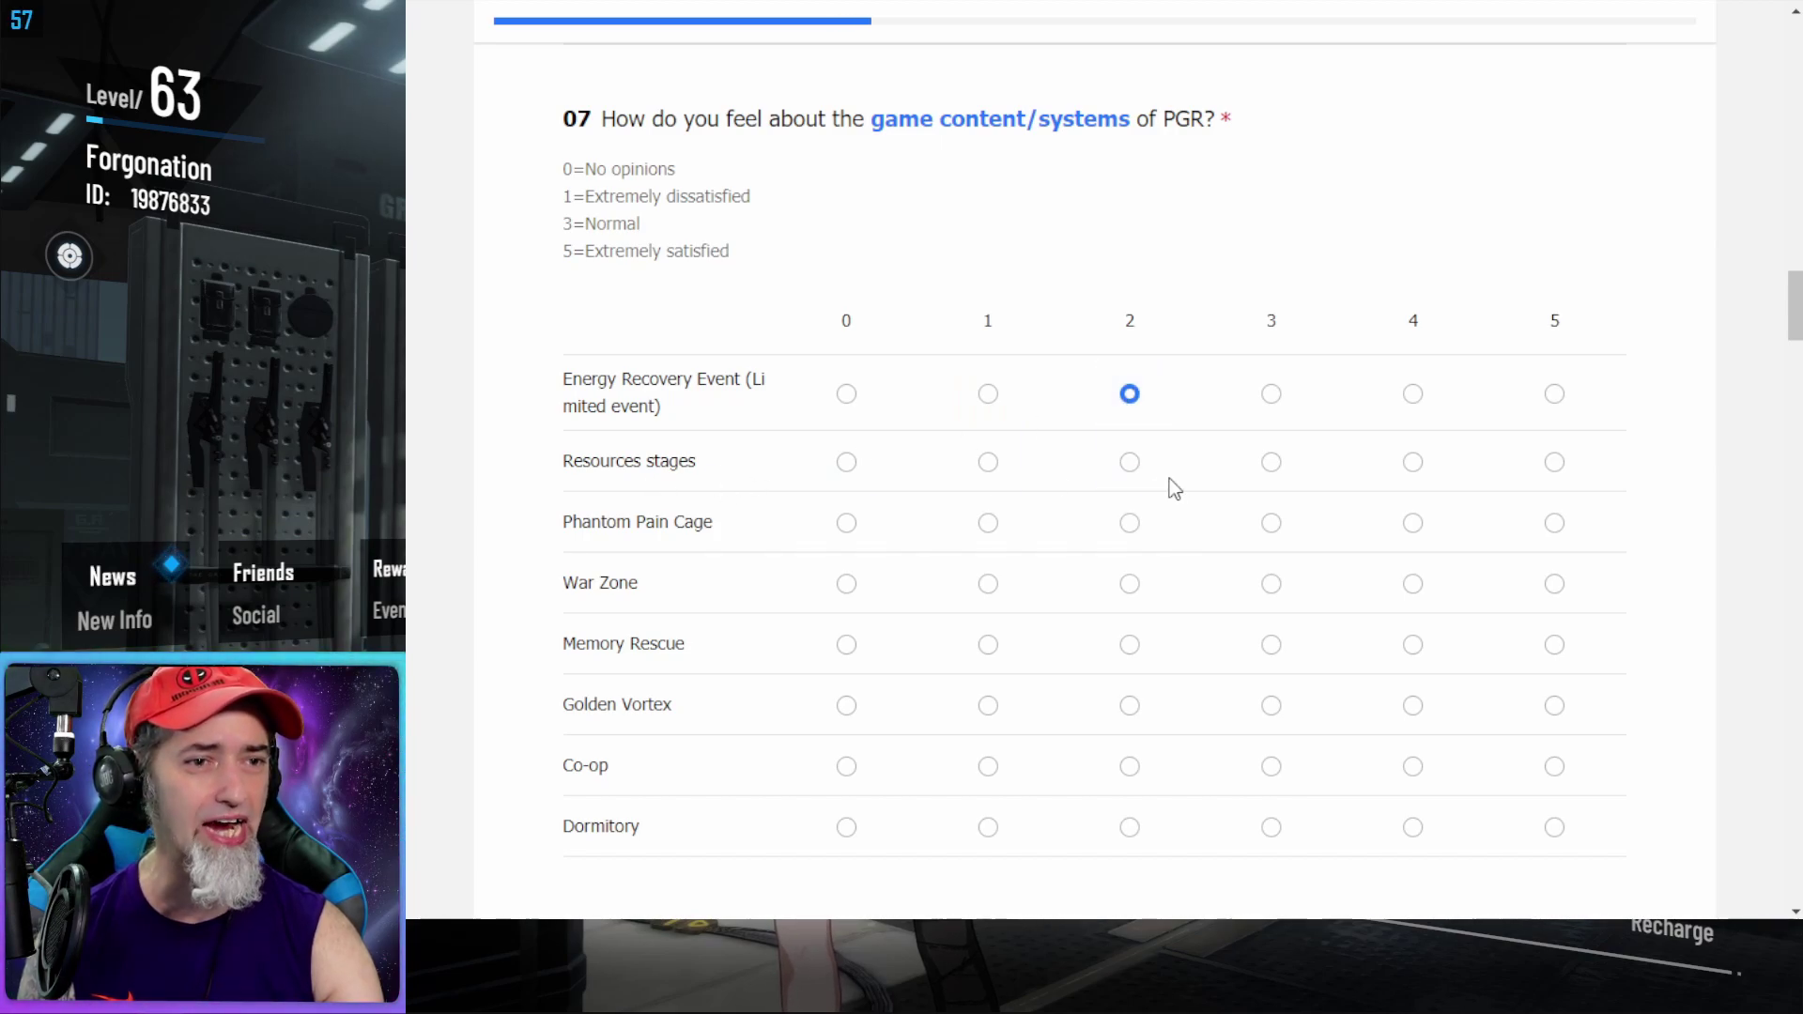
click(1412, 465)
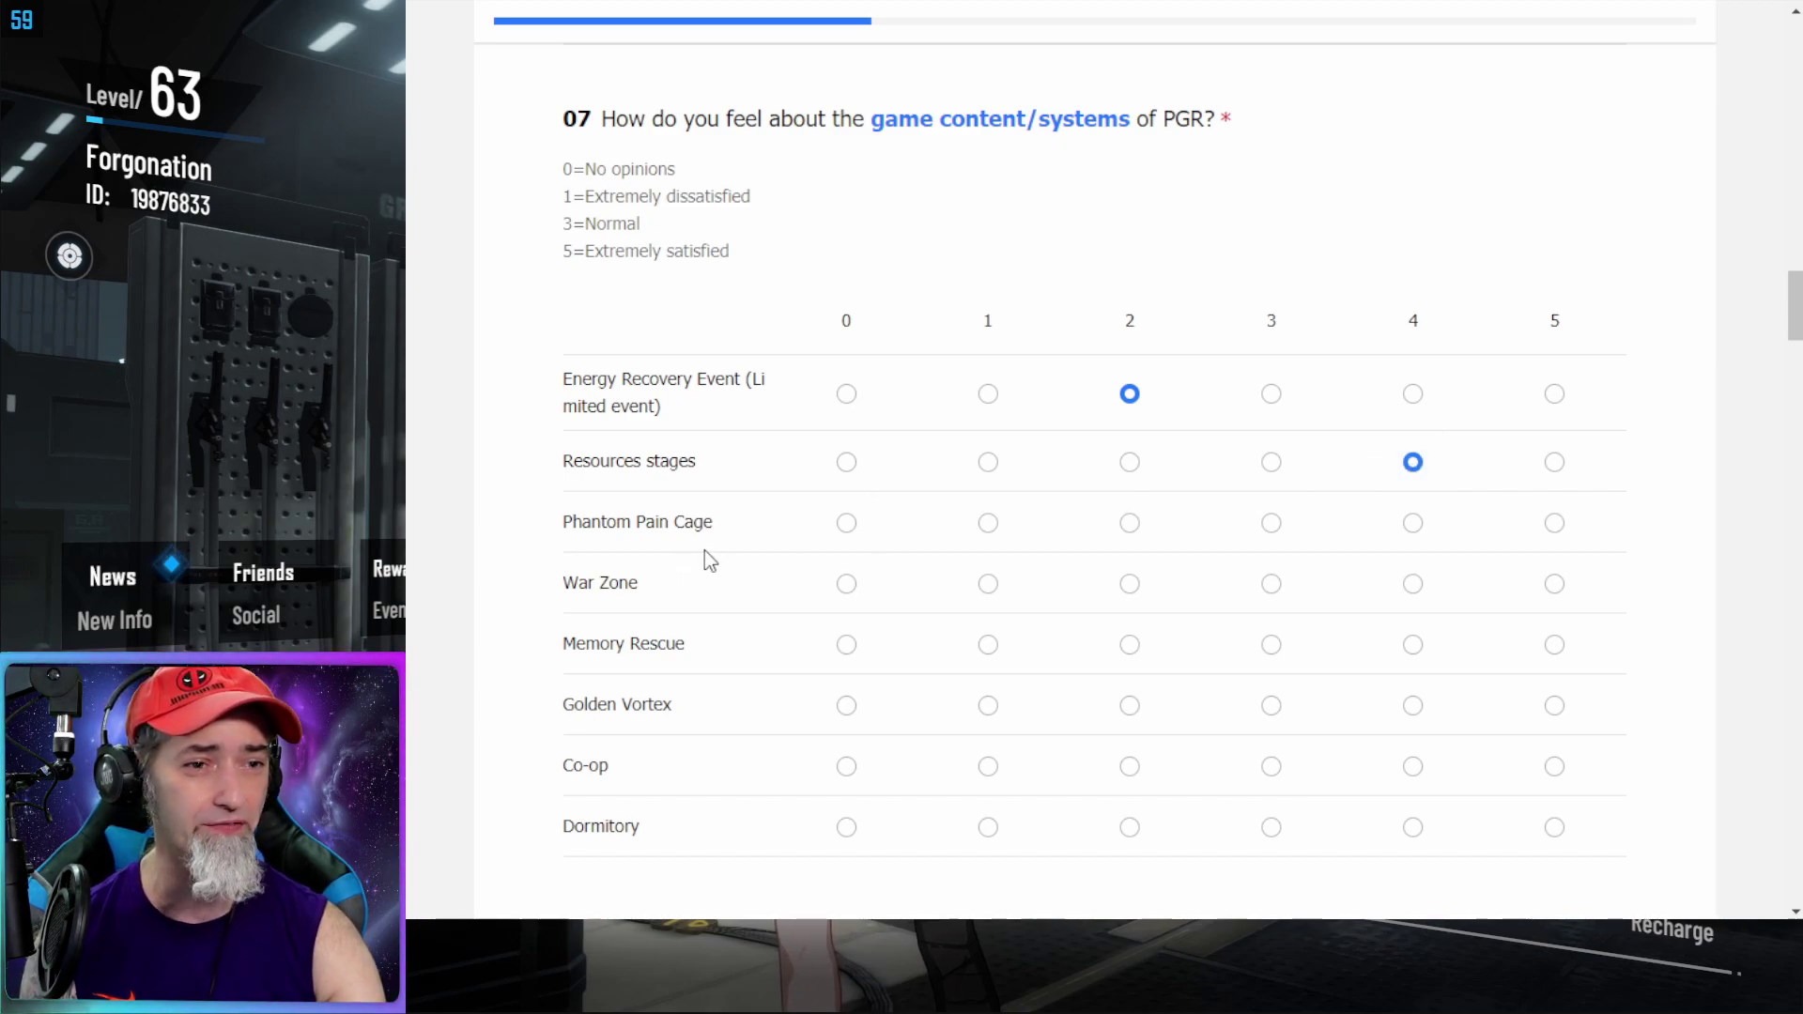
click(1559, 531)
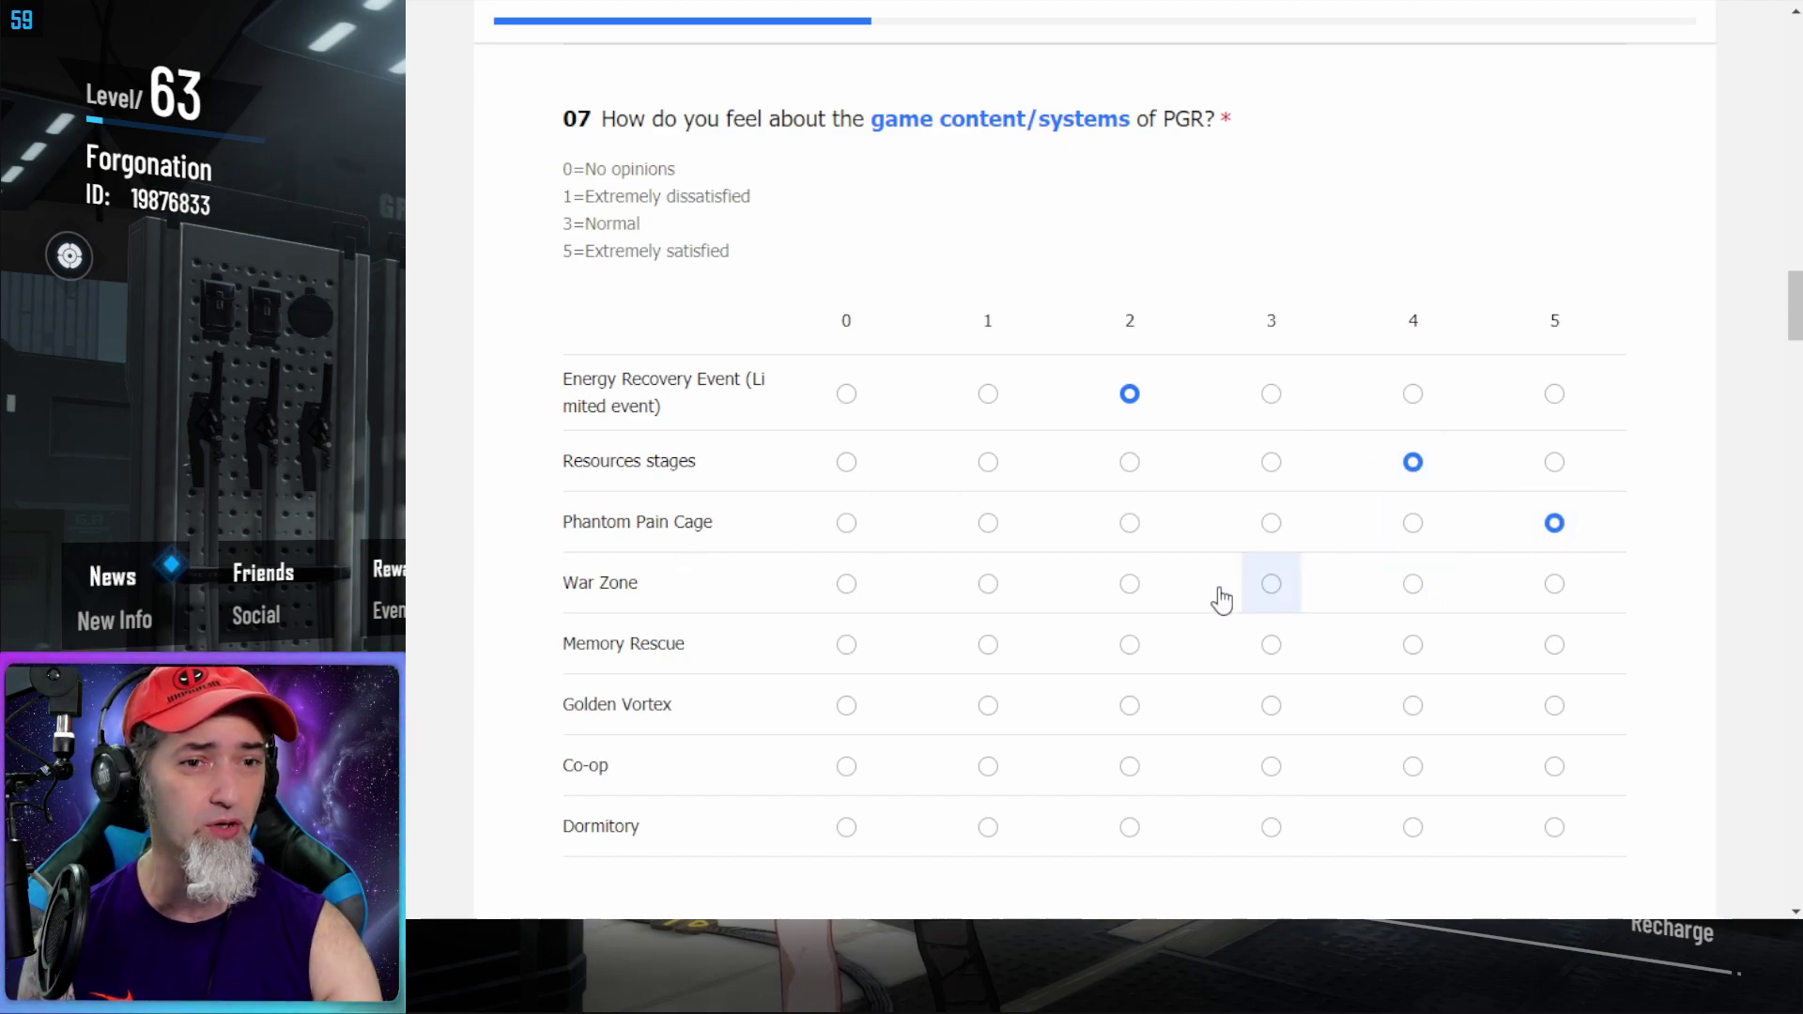
click(1556, 585)
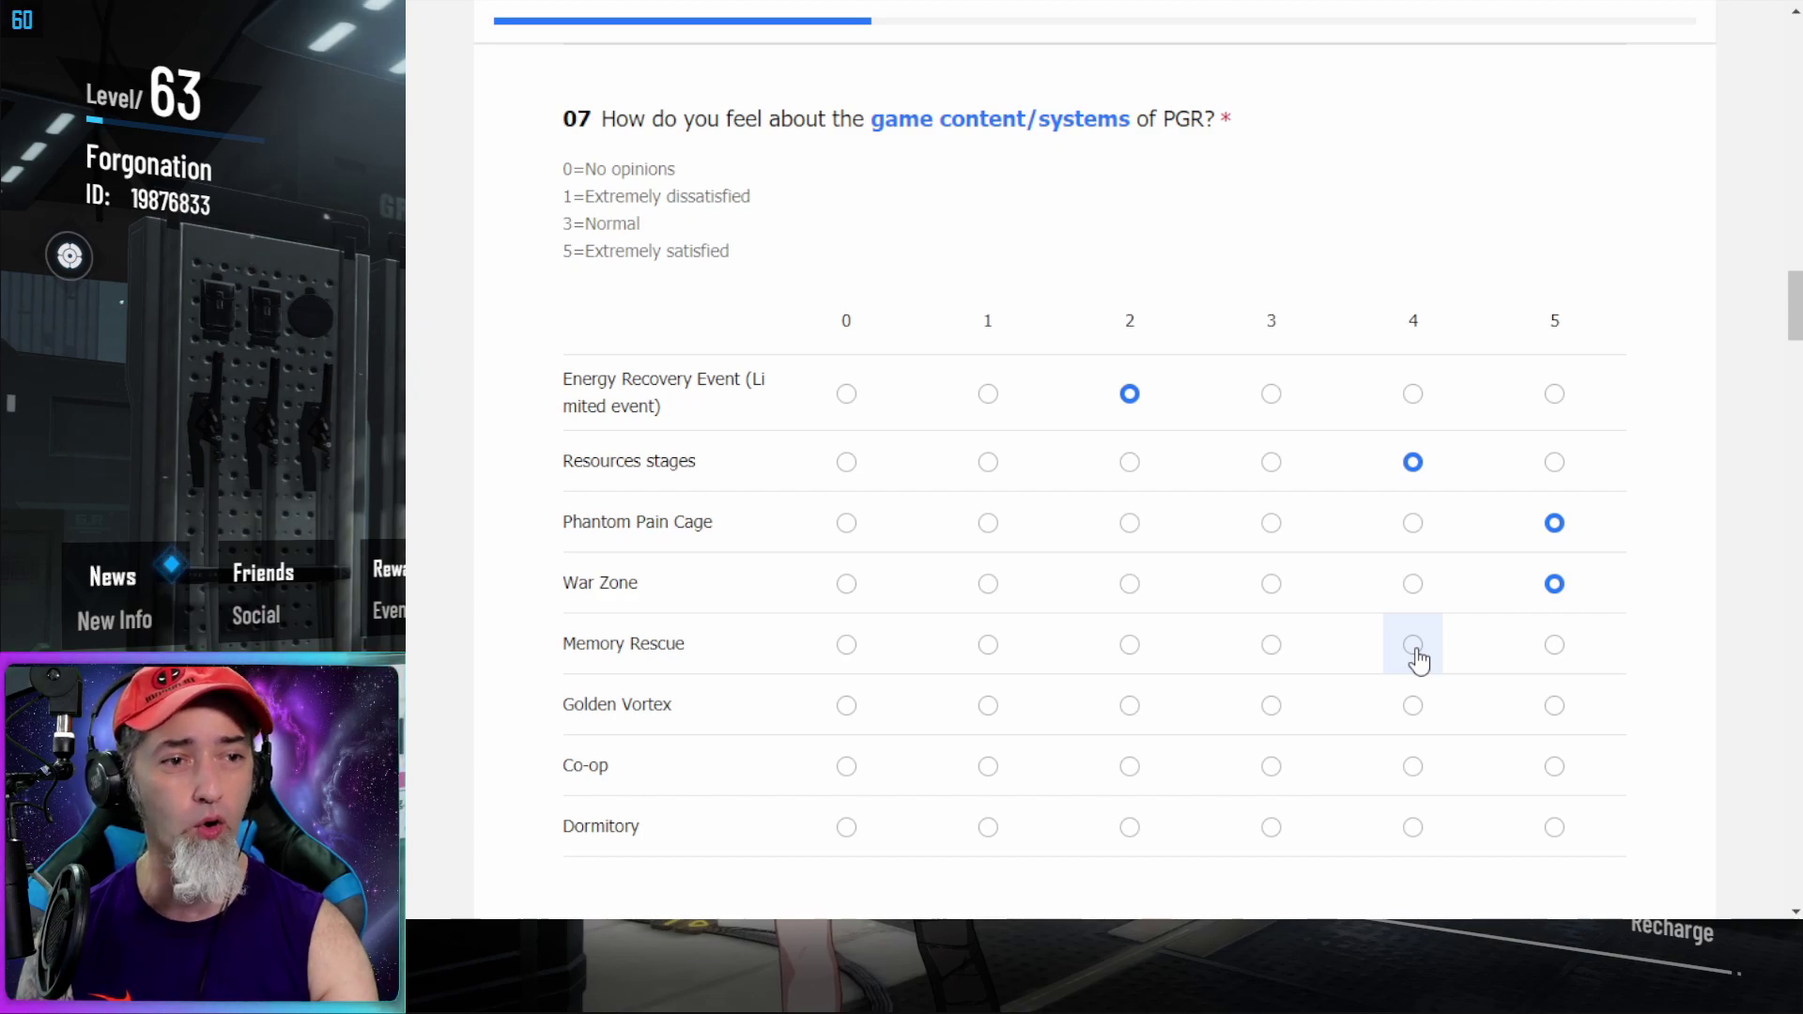
Complete question 07 by rating Memory Rescue 4, Golden Vortex 2, Co-op 1 and Dormitory 2
click(1414, 645)
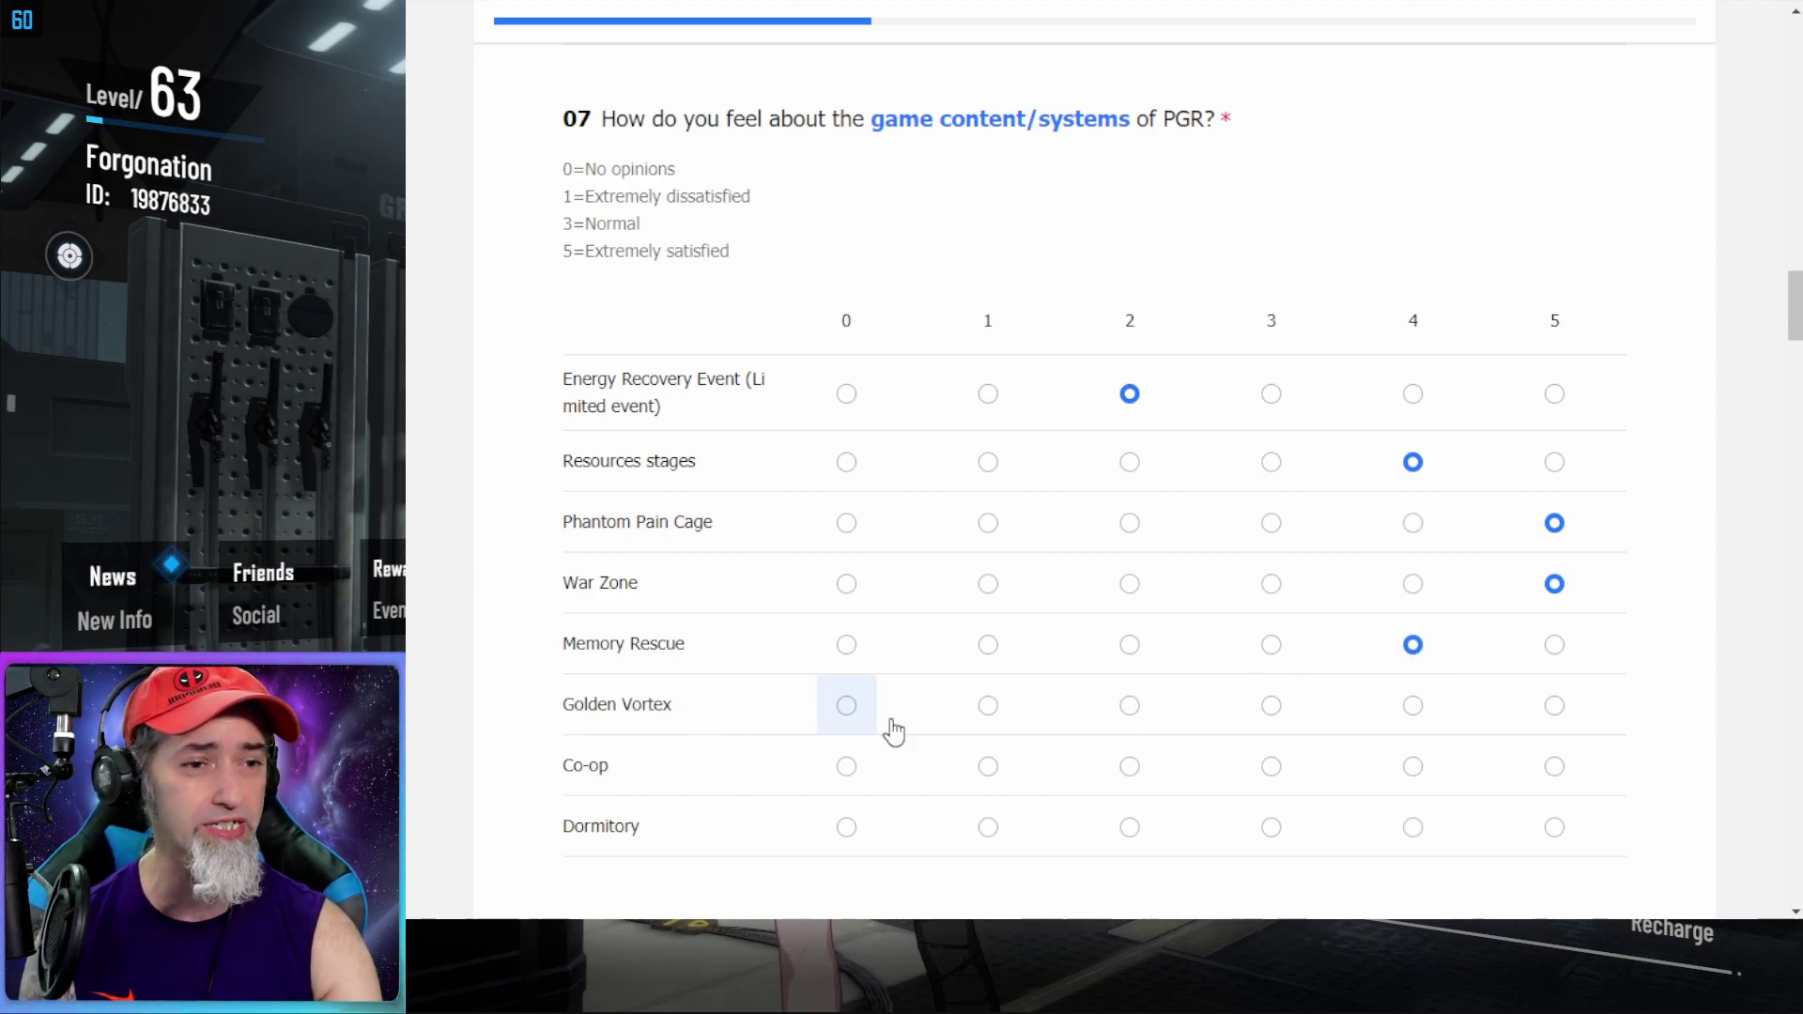
click(1130, 717)
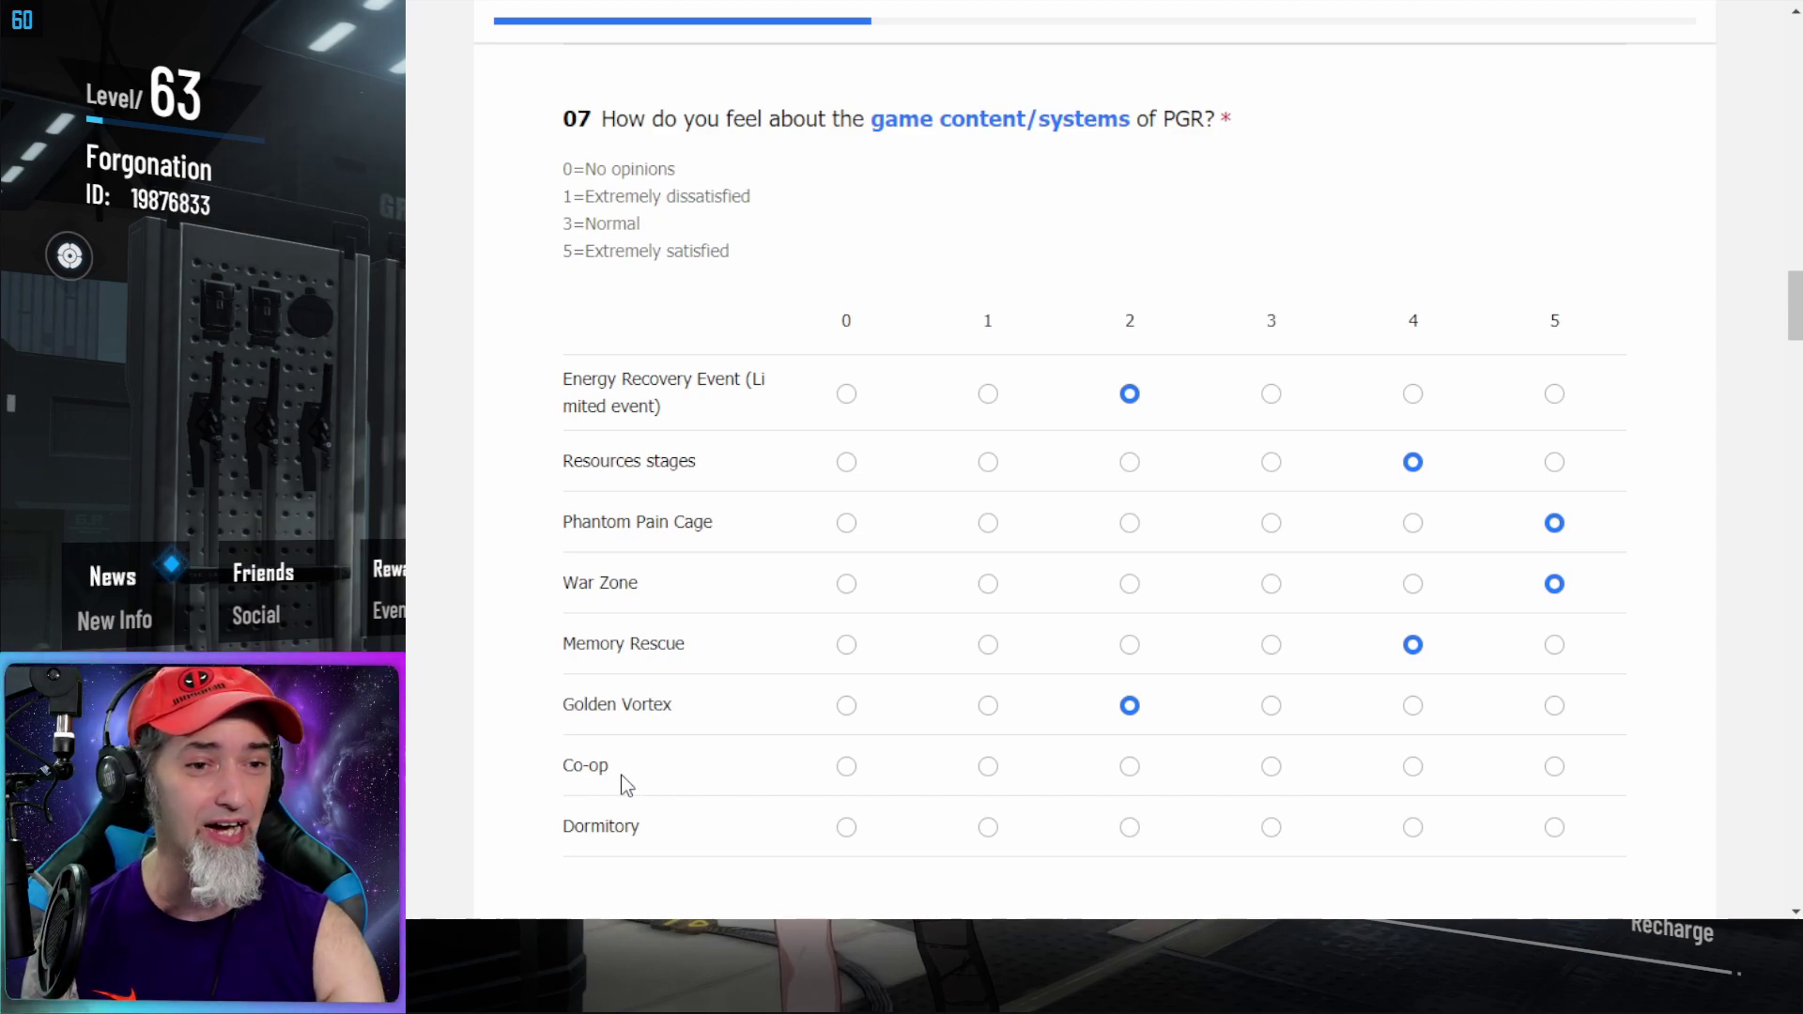
click(987, 780)
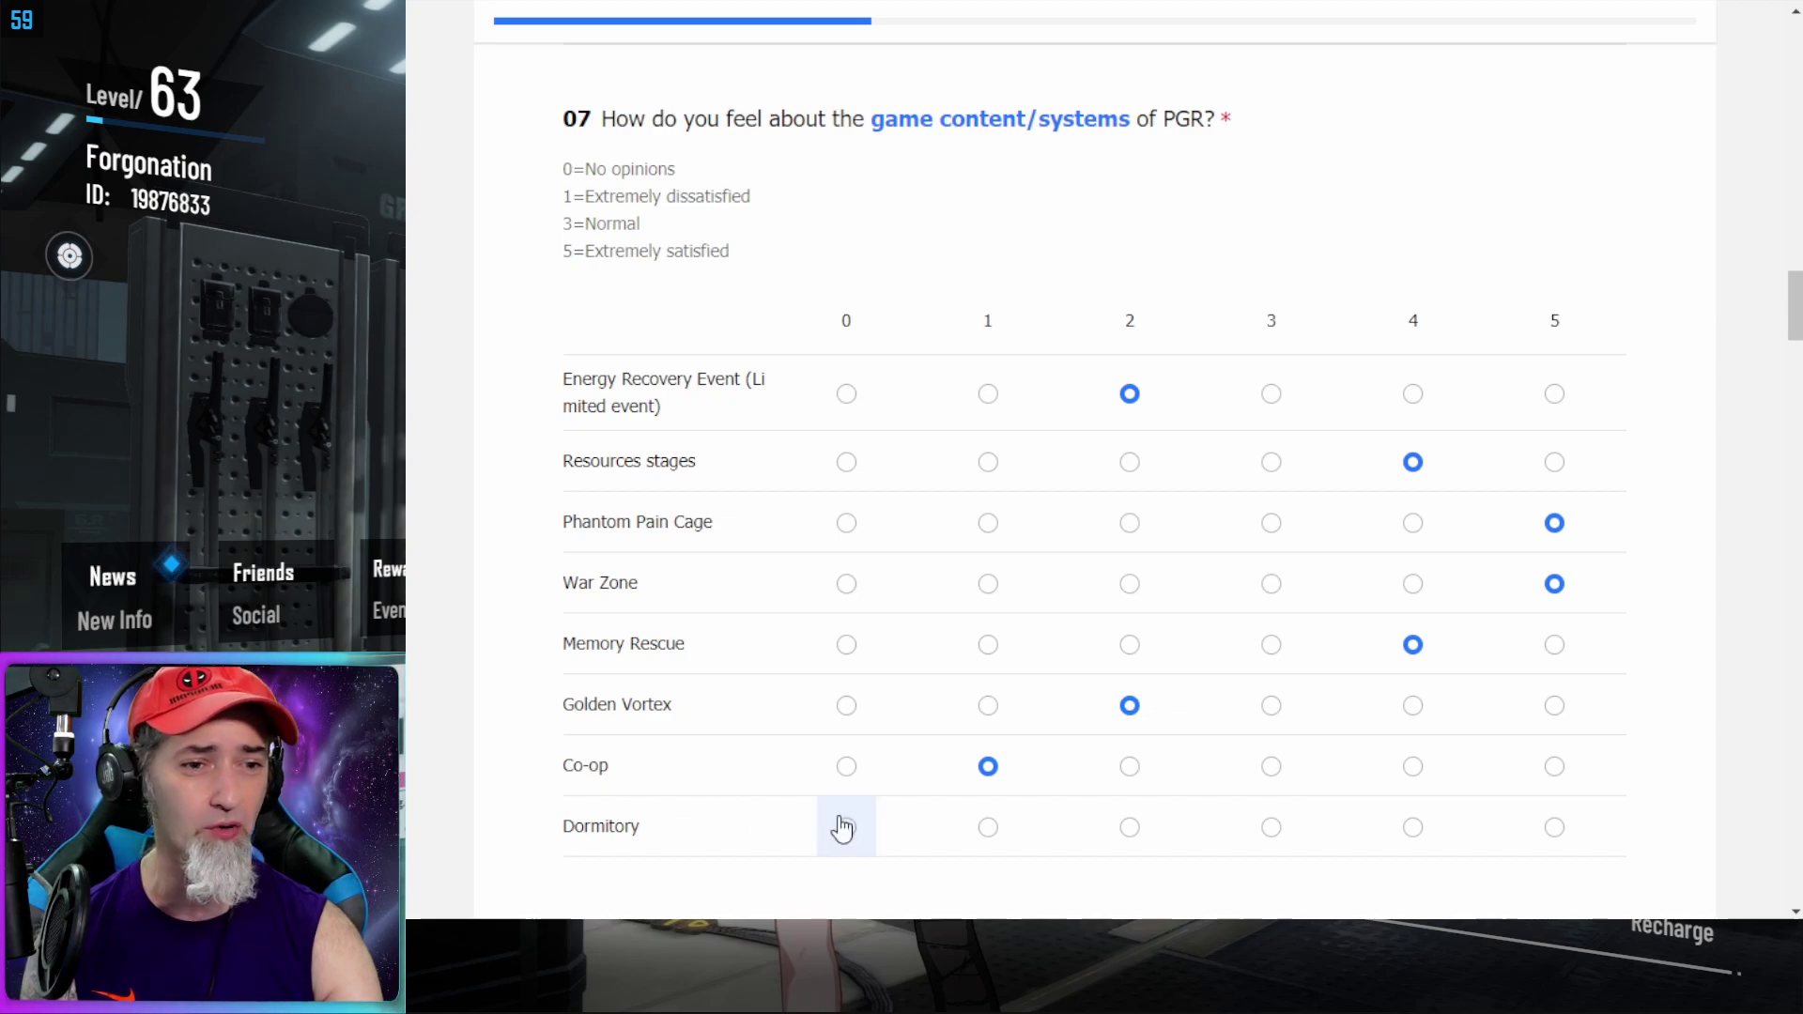
click(1130, 828)
scroll(1254, 747, down, 3)
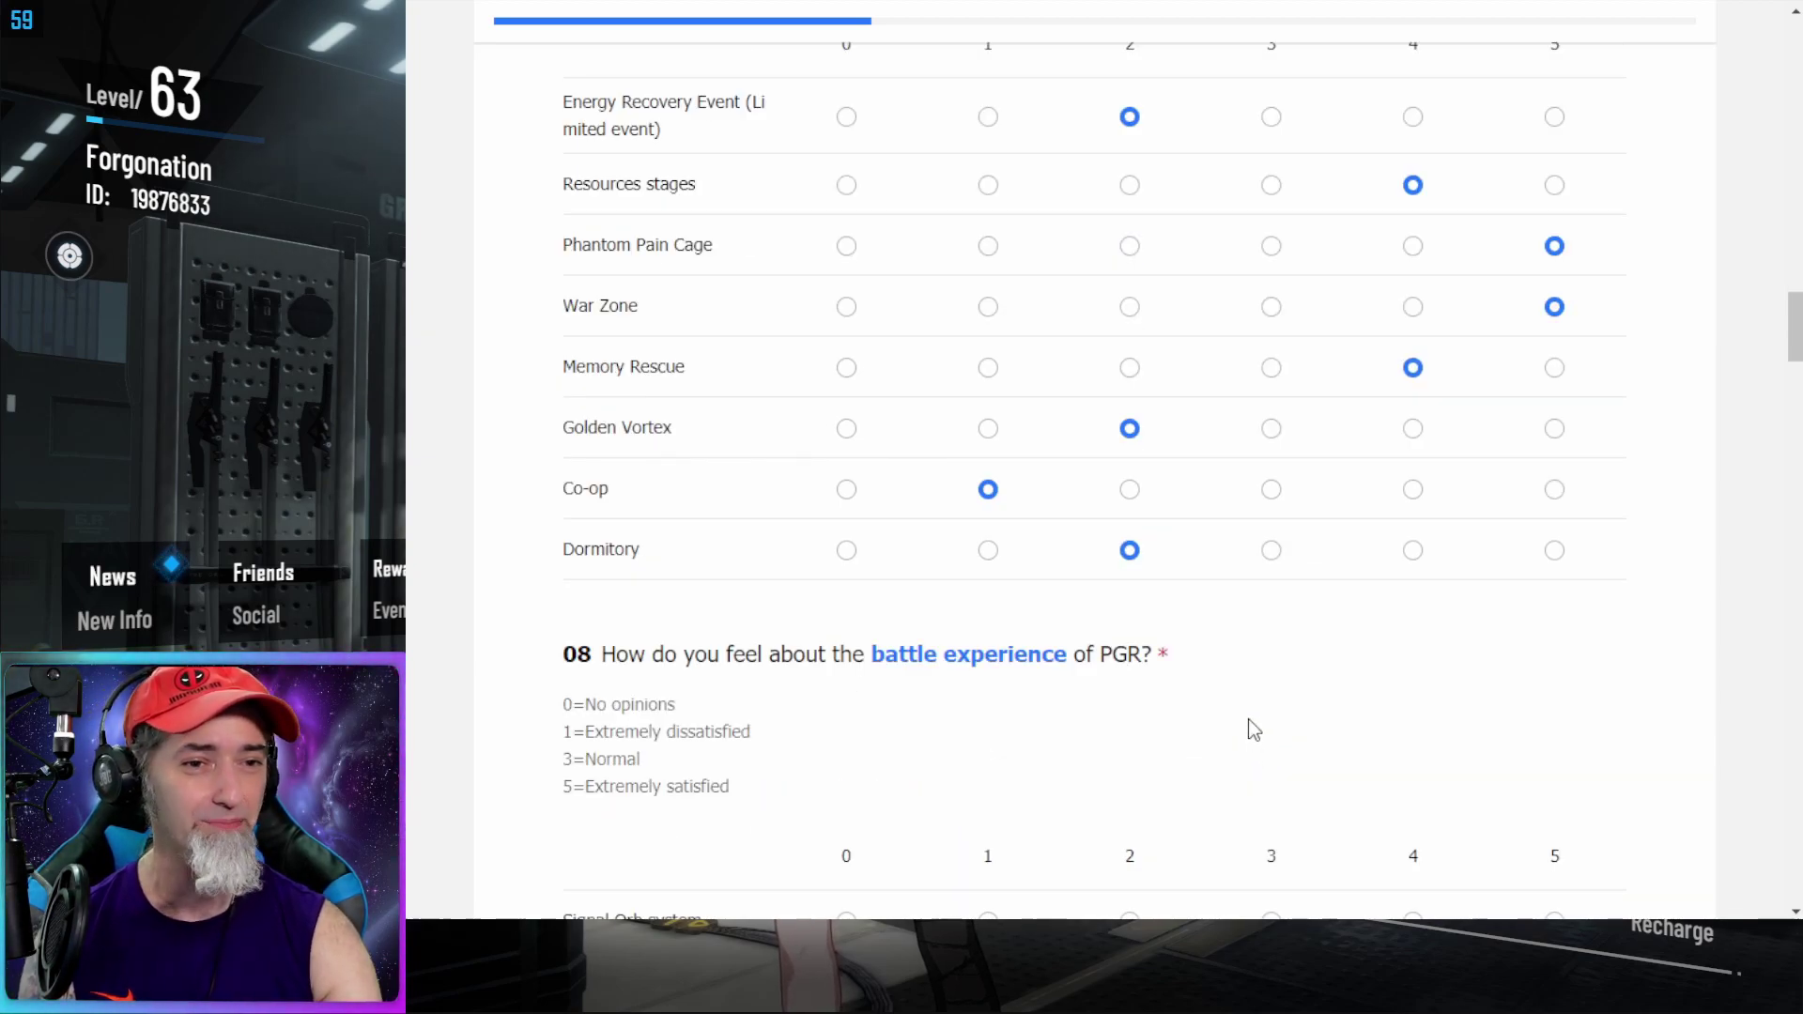
In question 08 on battle experience, rate Signal Orb system, Stage difficulty and Battle motion 5, and Battle visual effects 4
scroll(1249, 719, down, 2)
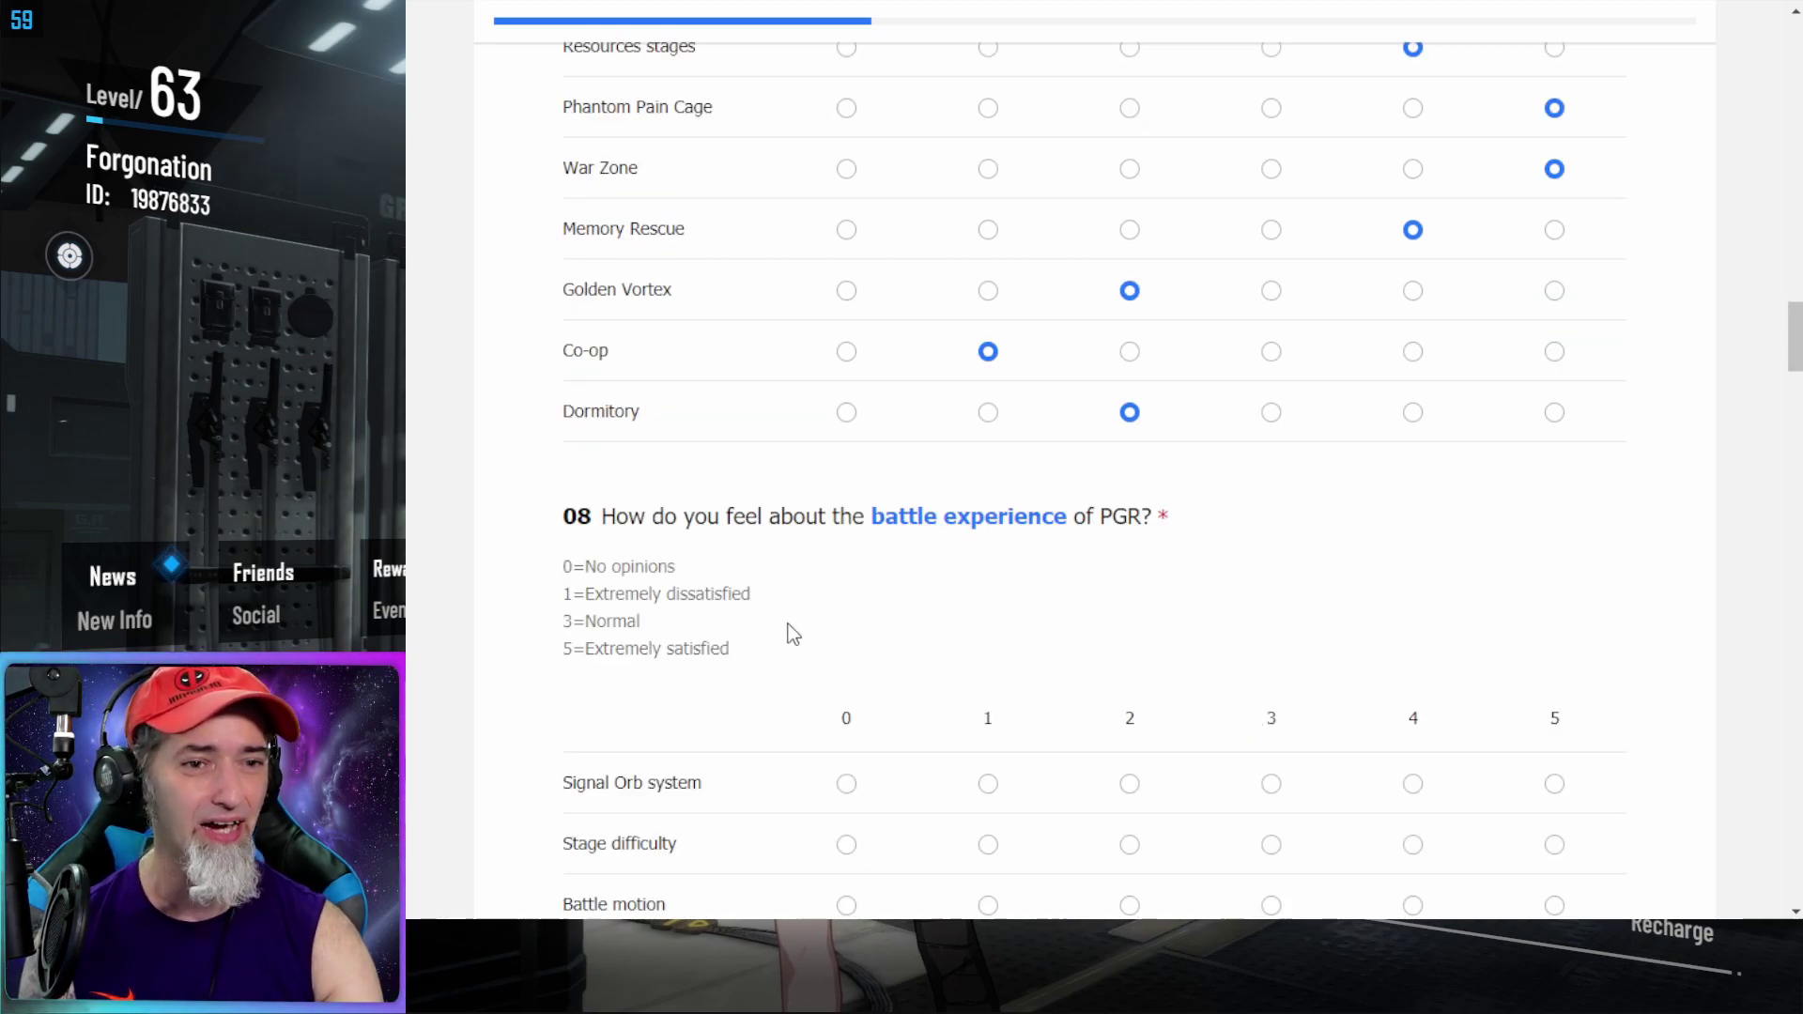
scroll(1075, 540, down, 3)
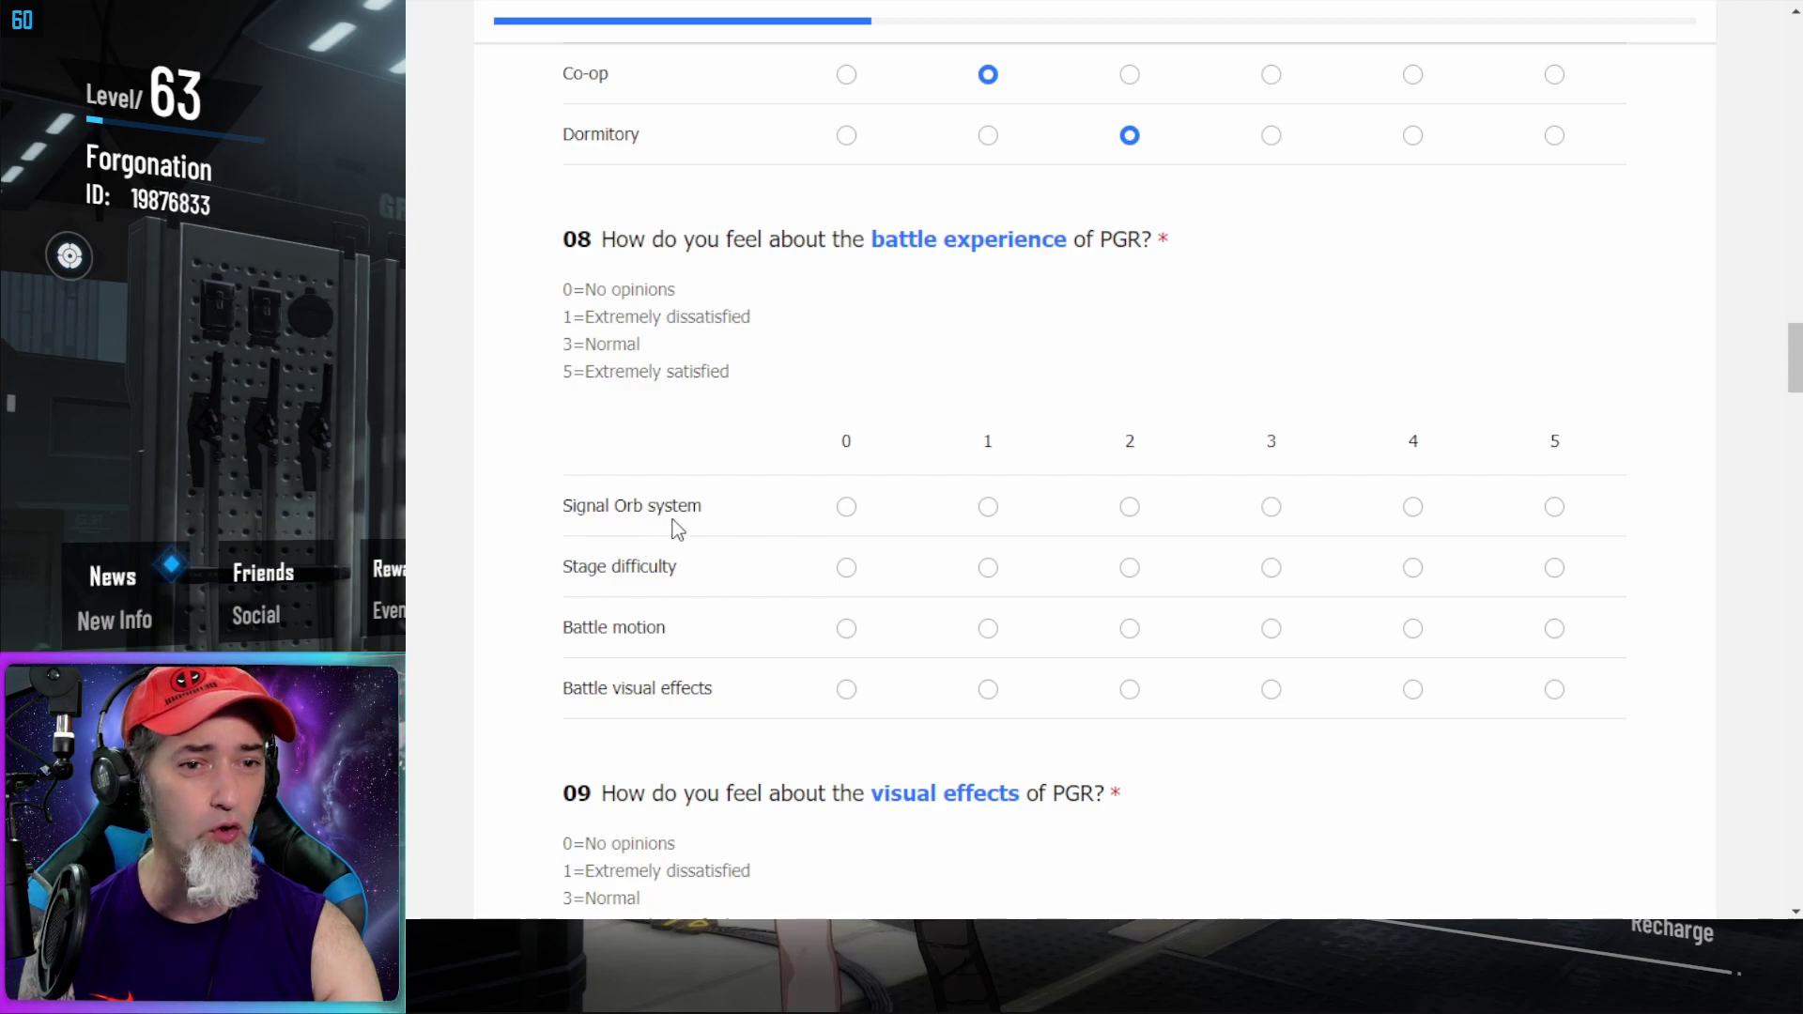
click(1559, 514)
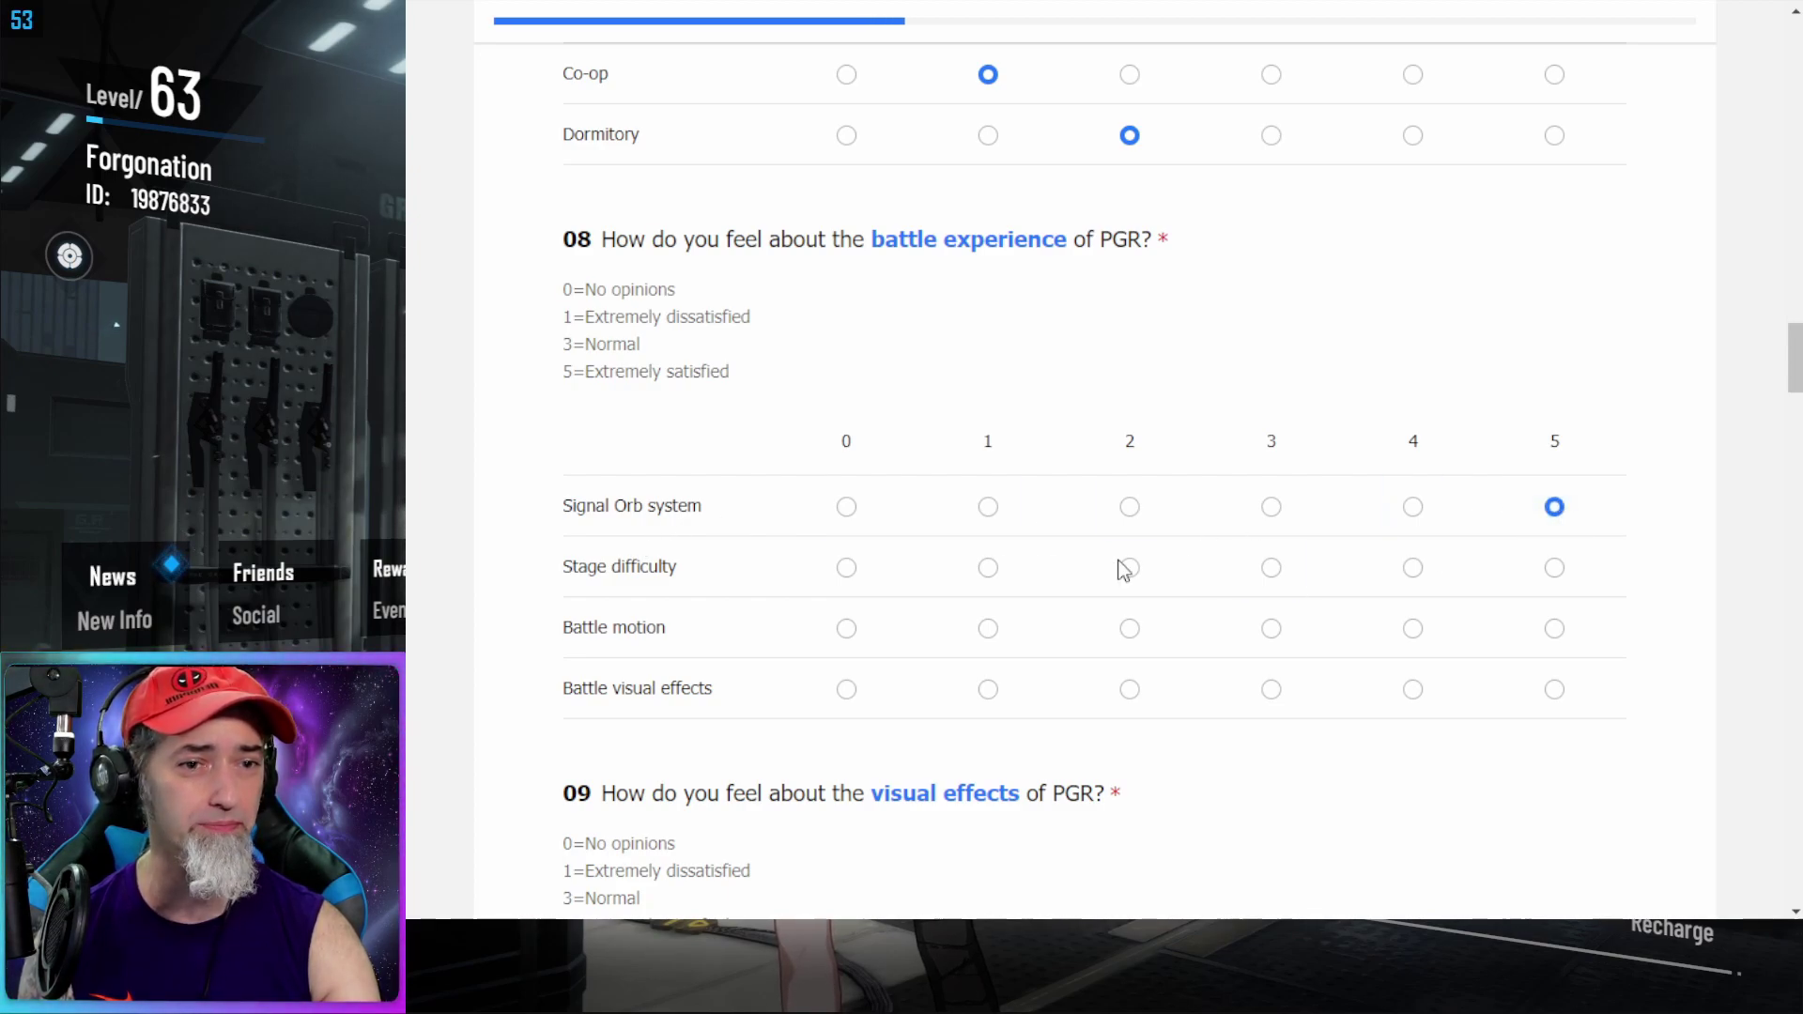
click(1557, 575)
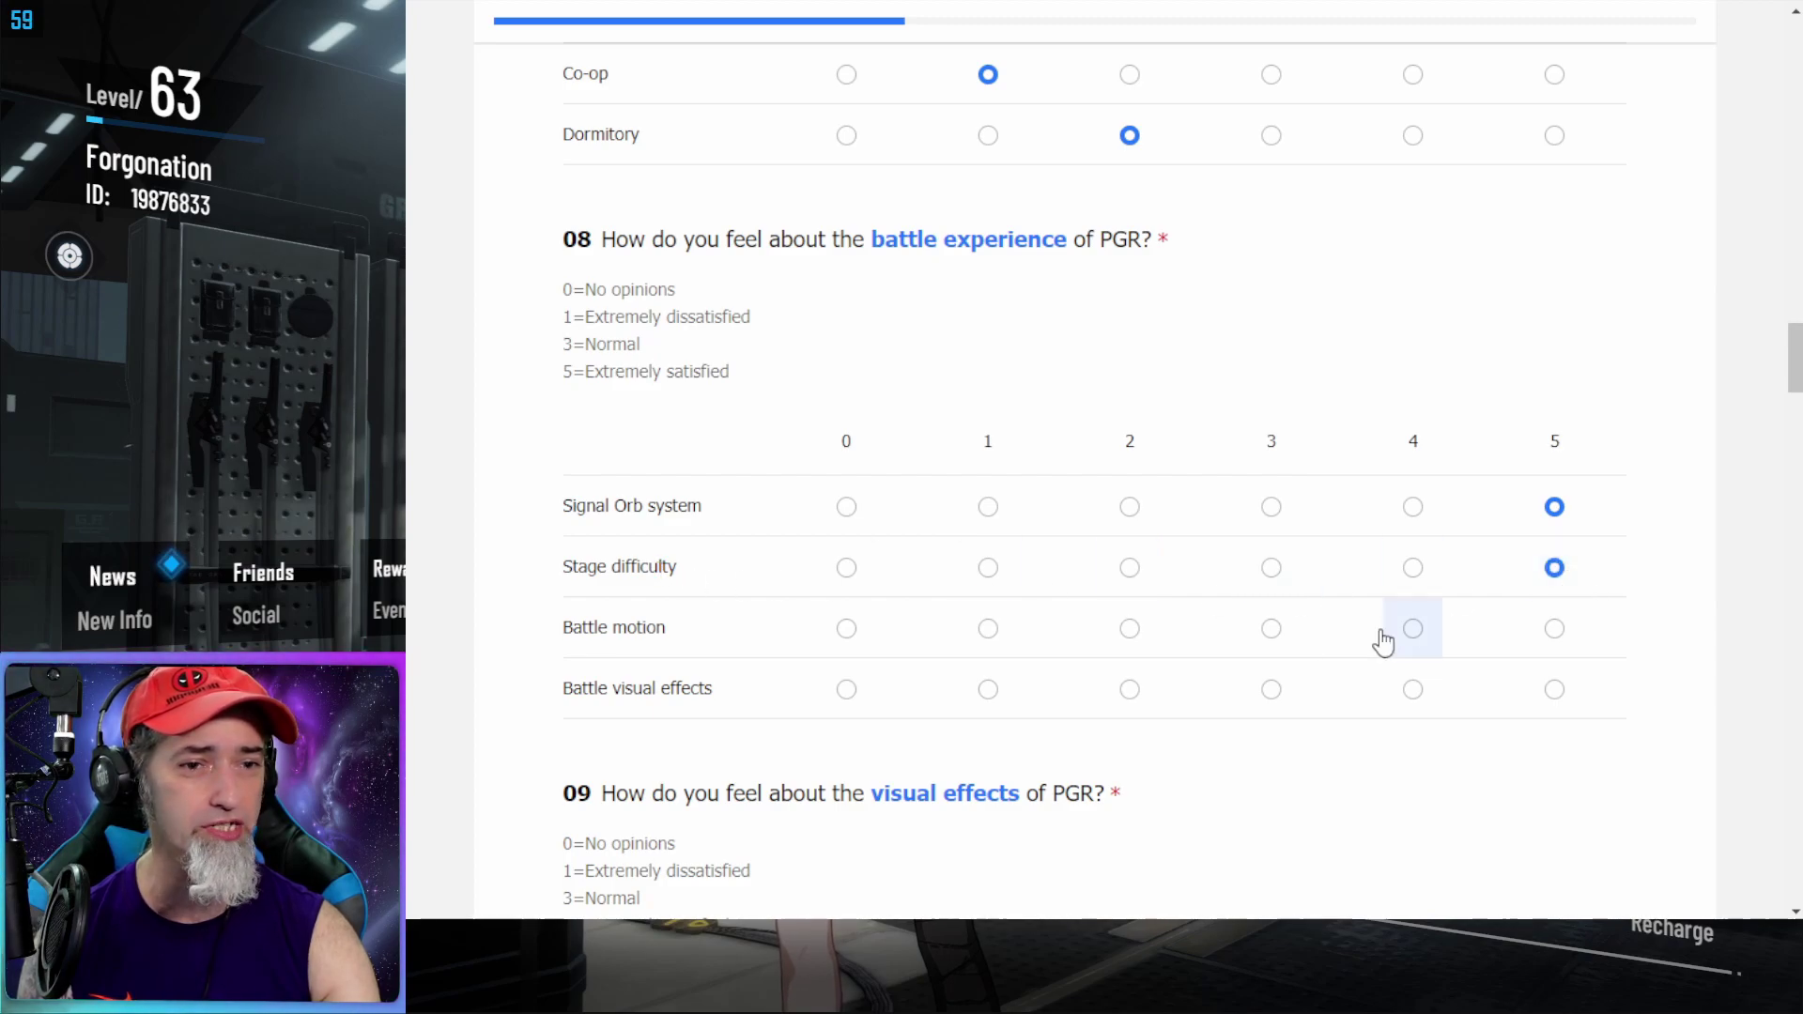
click(1559, 633)
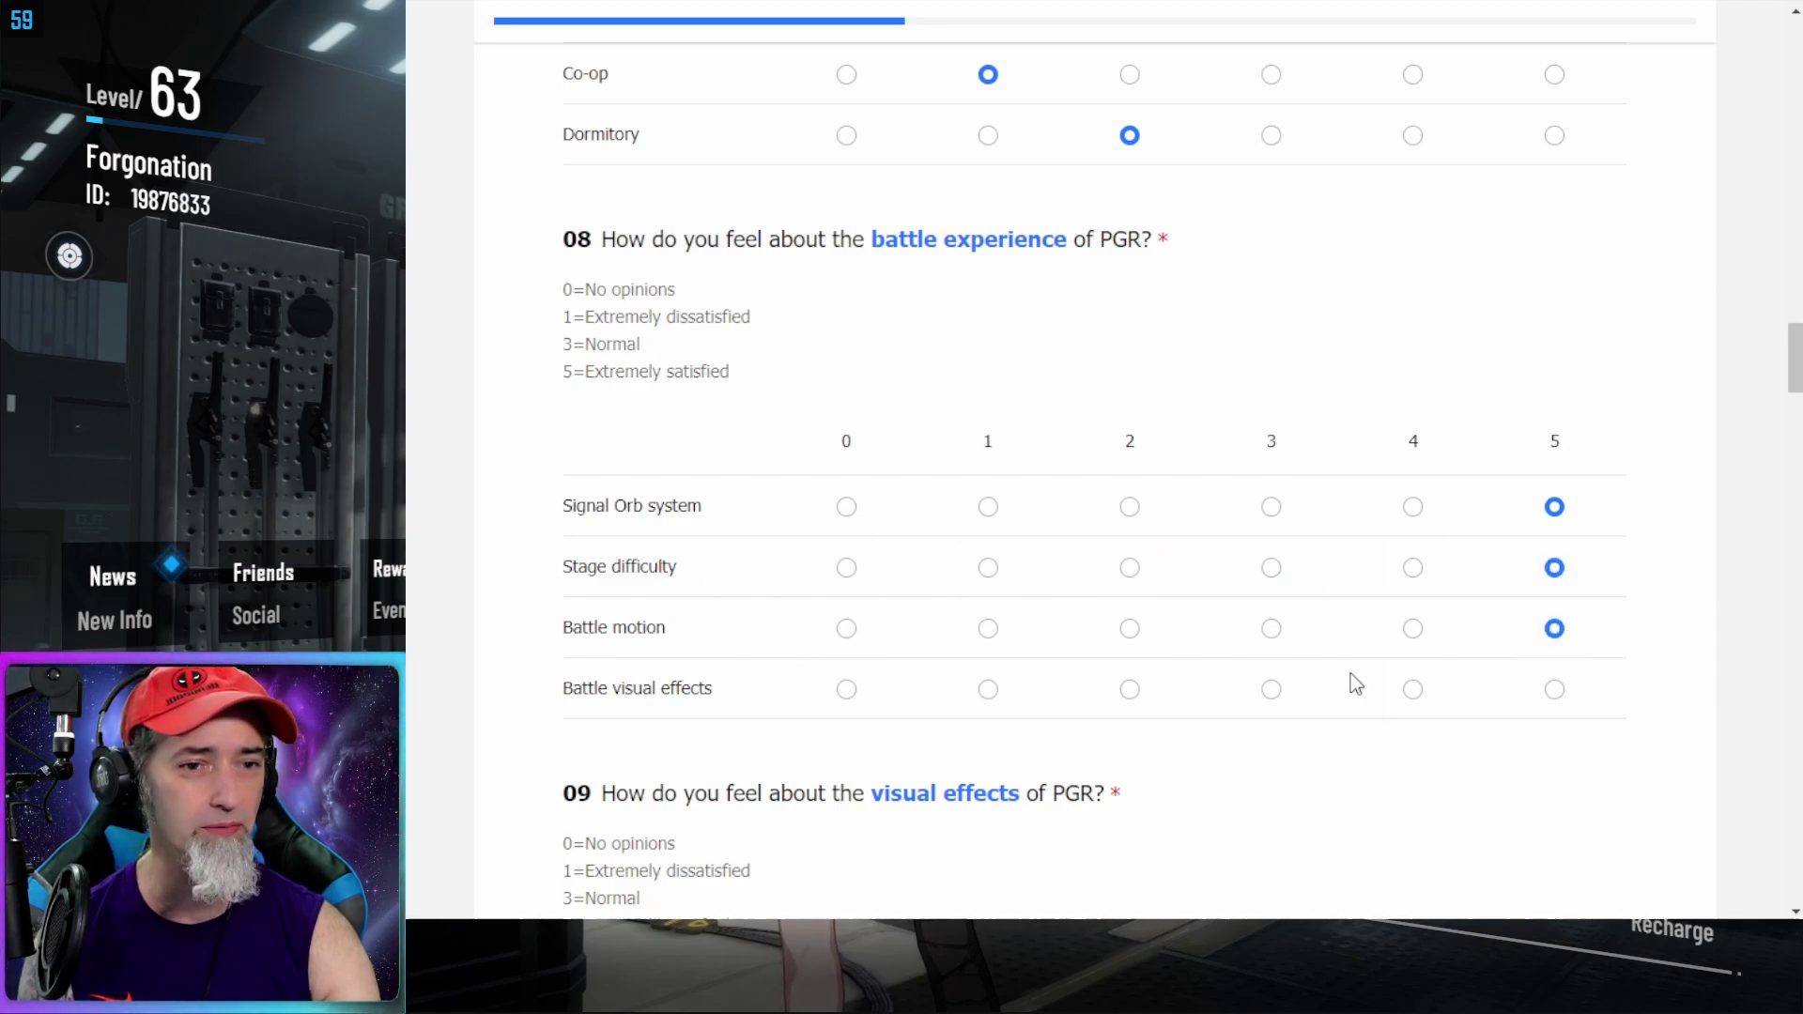
click(1414, 700)
In question 09 on visual effects, rate 2D portraits, 3D models, Map design and UI 5 each
scroll(1529, 697, down, 1)
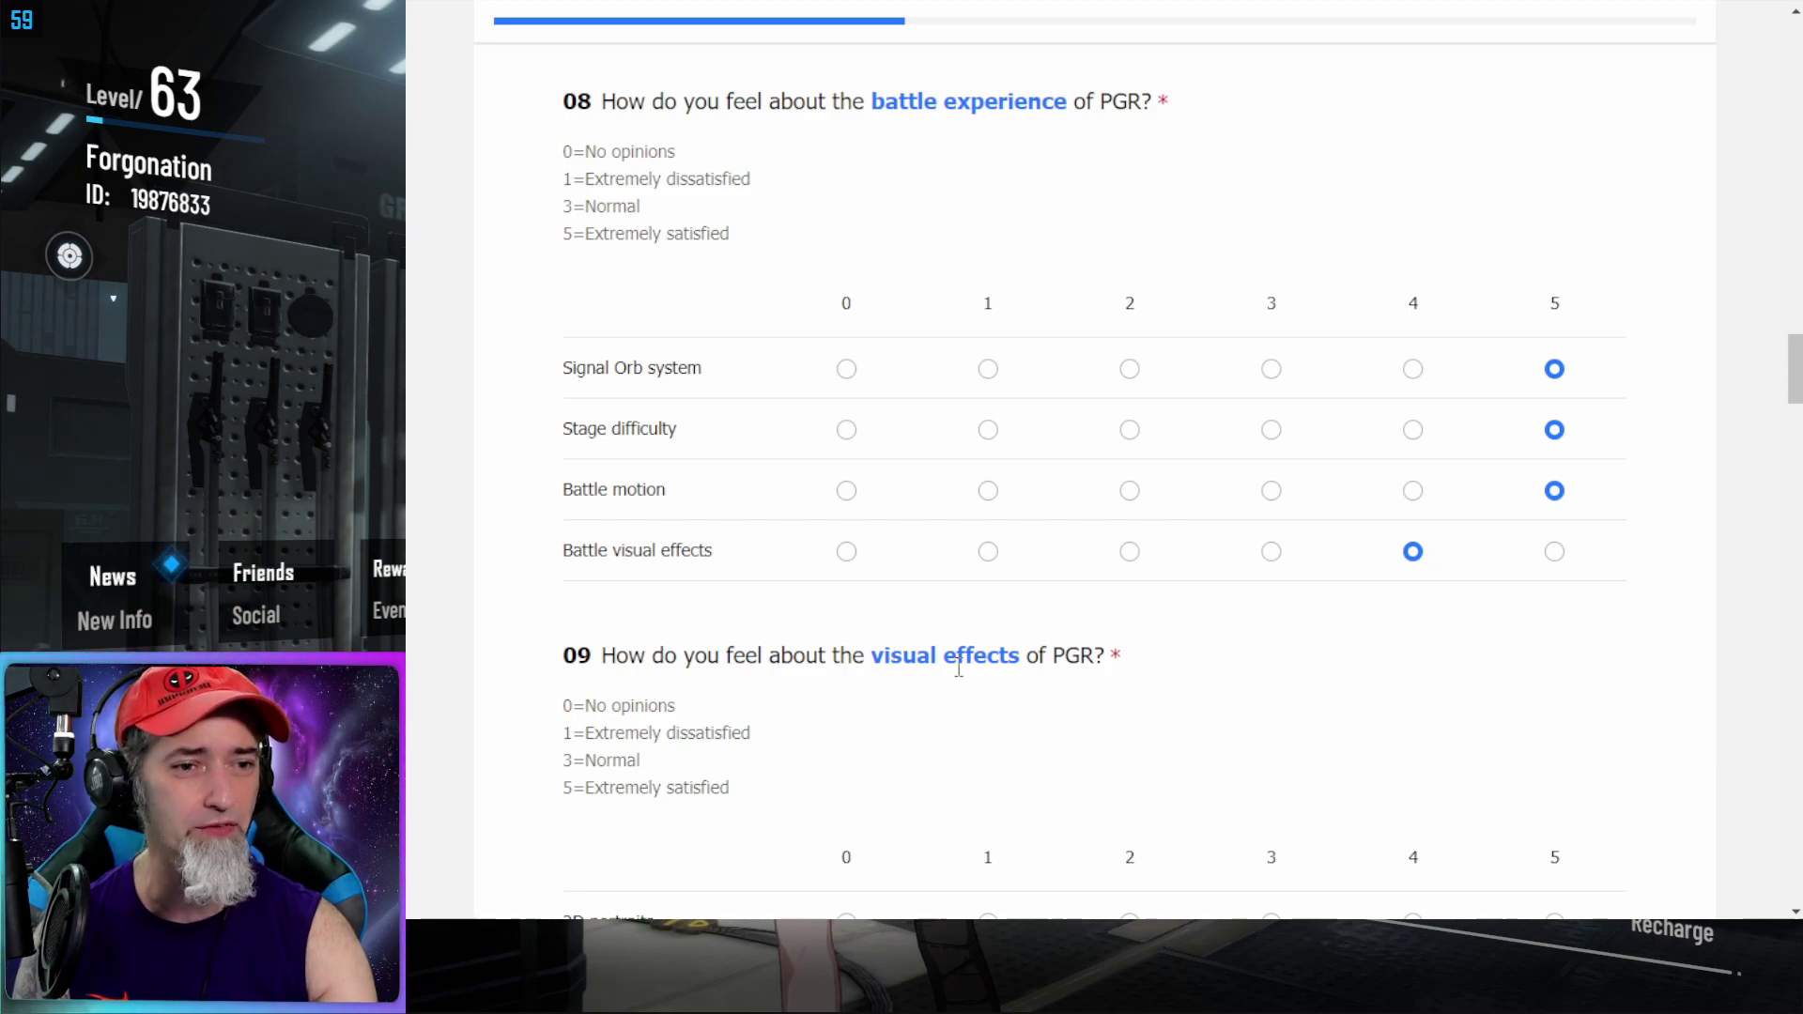
scroll(959, 667, down, 1)
scroll(801, 637, down, 1)
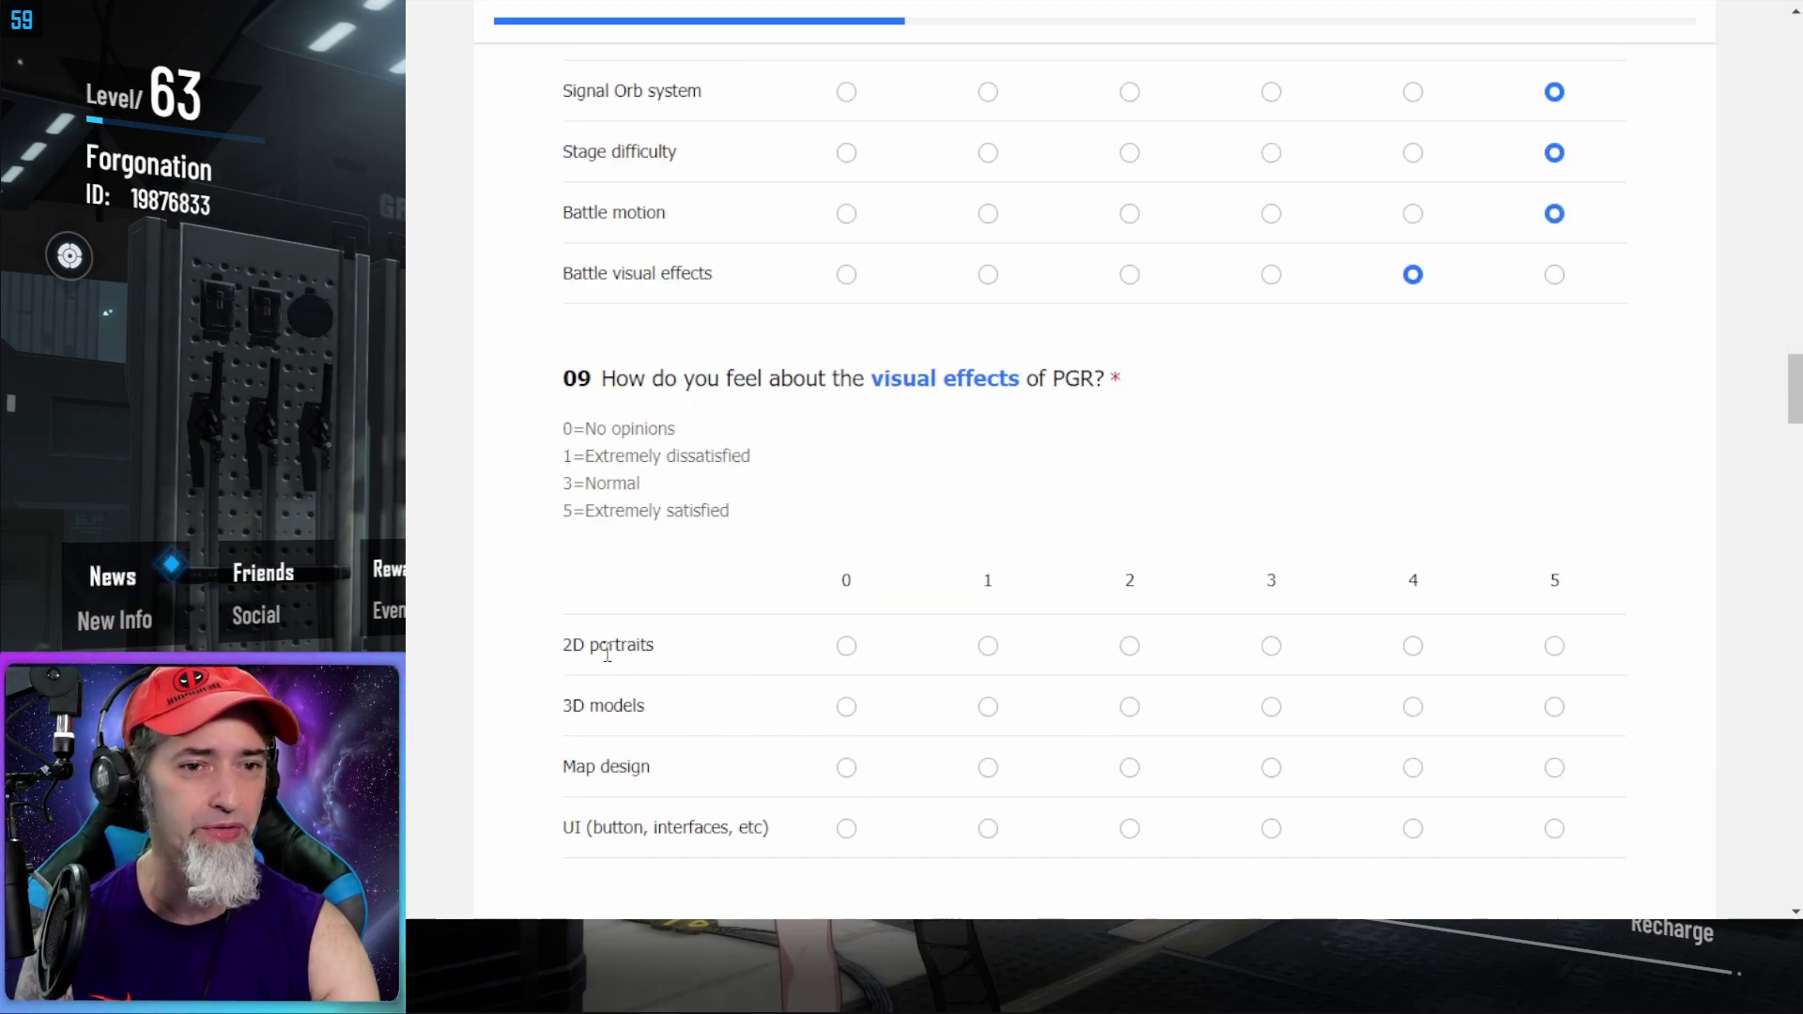
click(1556, 660)
click(1555, 709)
scroll(1554, 700, down, 1)
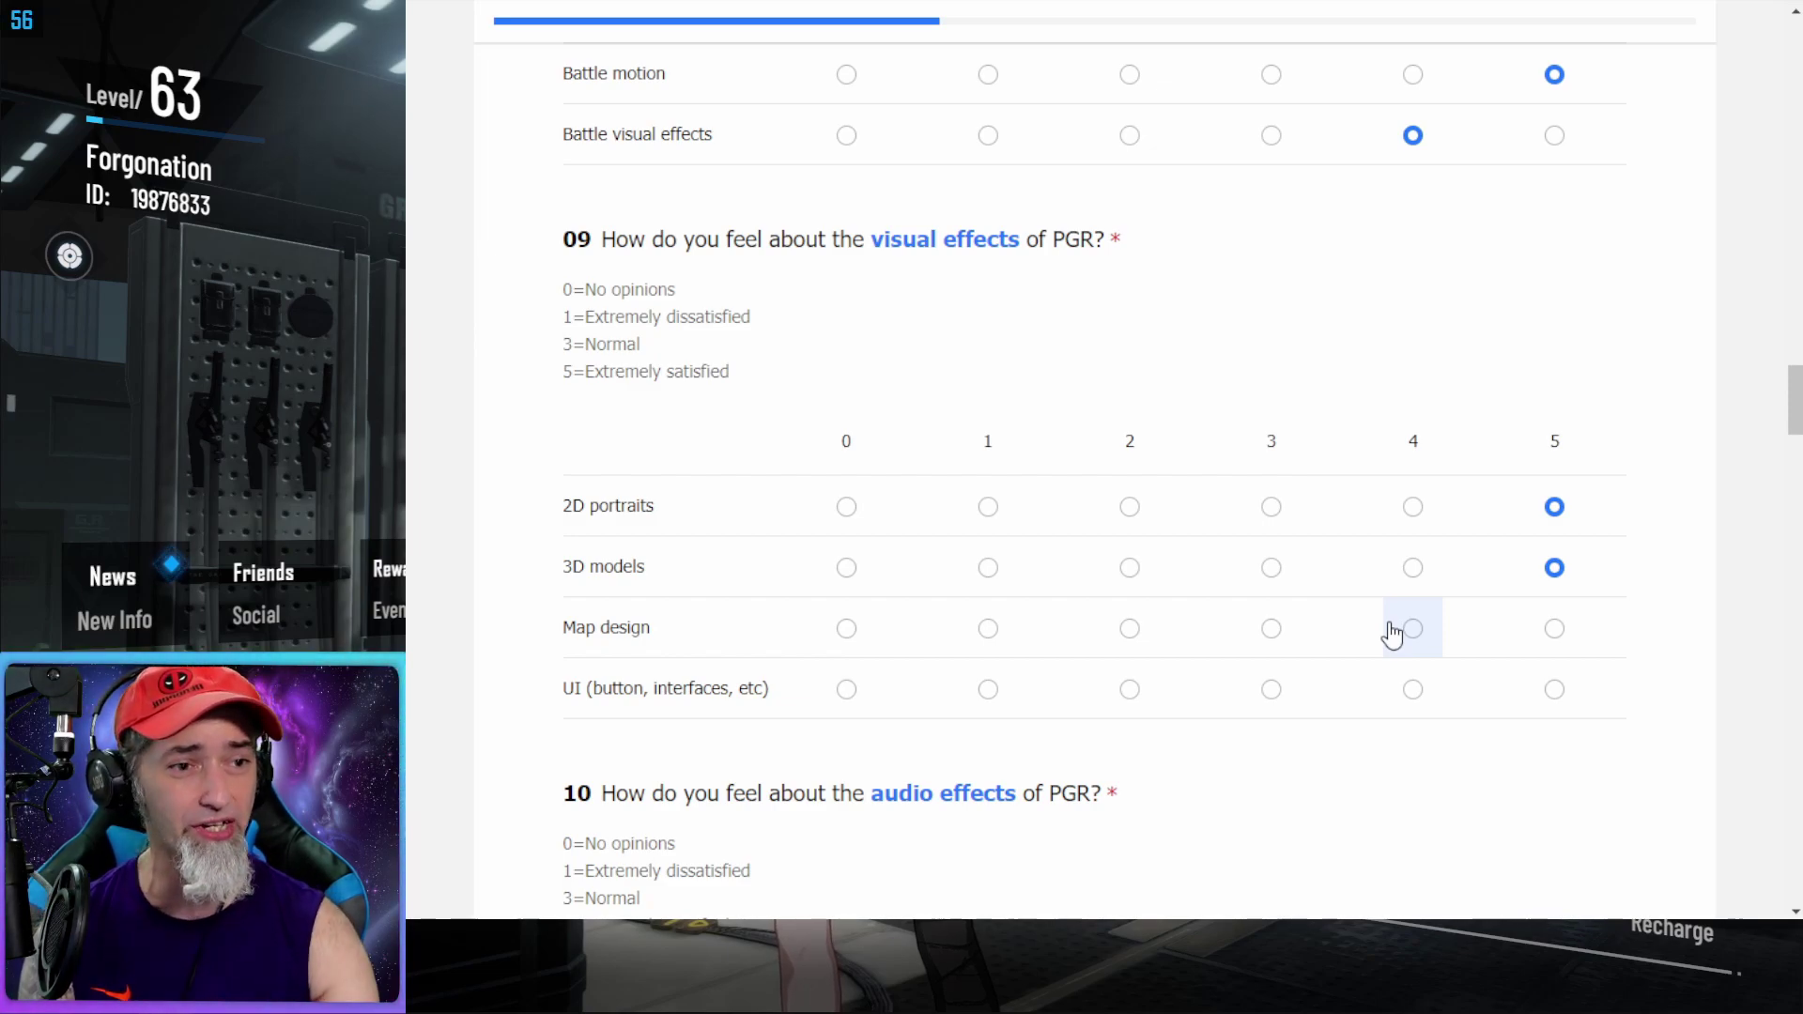
click(1554, 629)
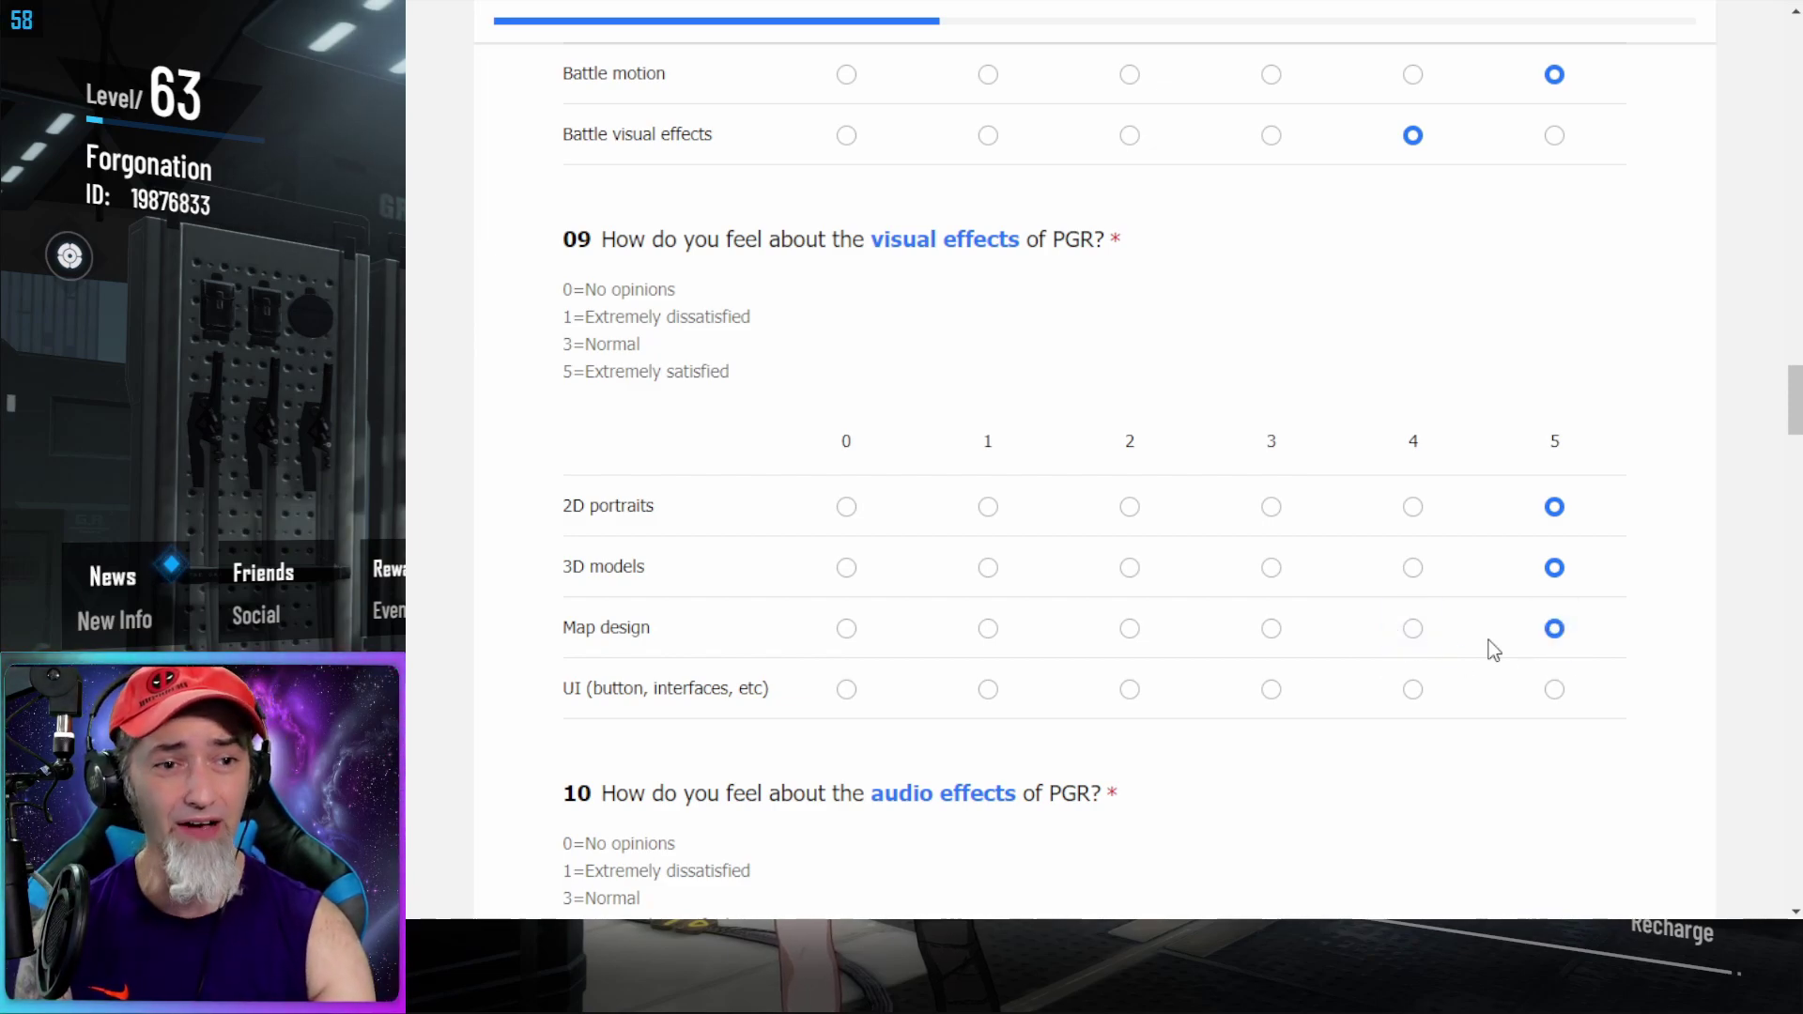
scroll(1351, 644, down, 1)
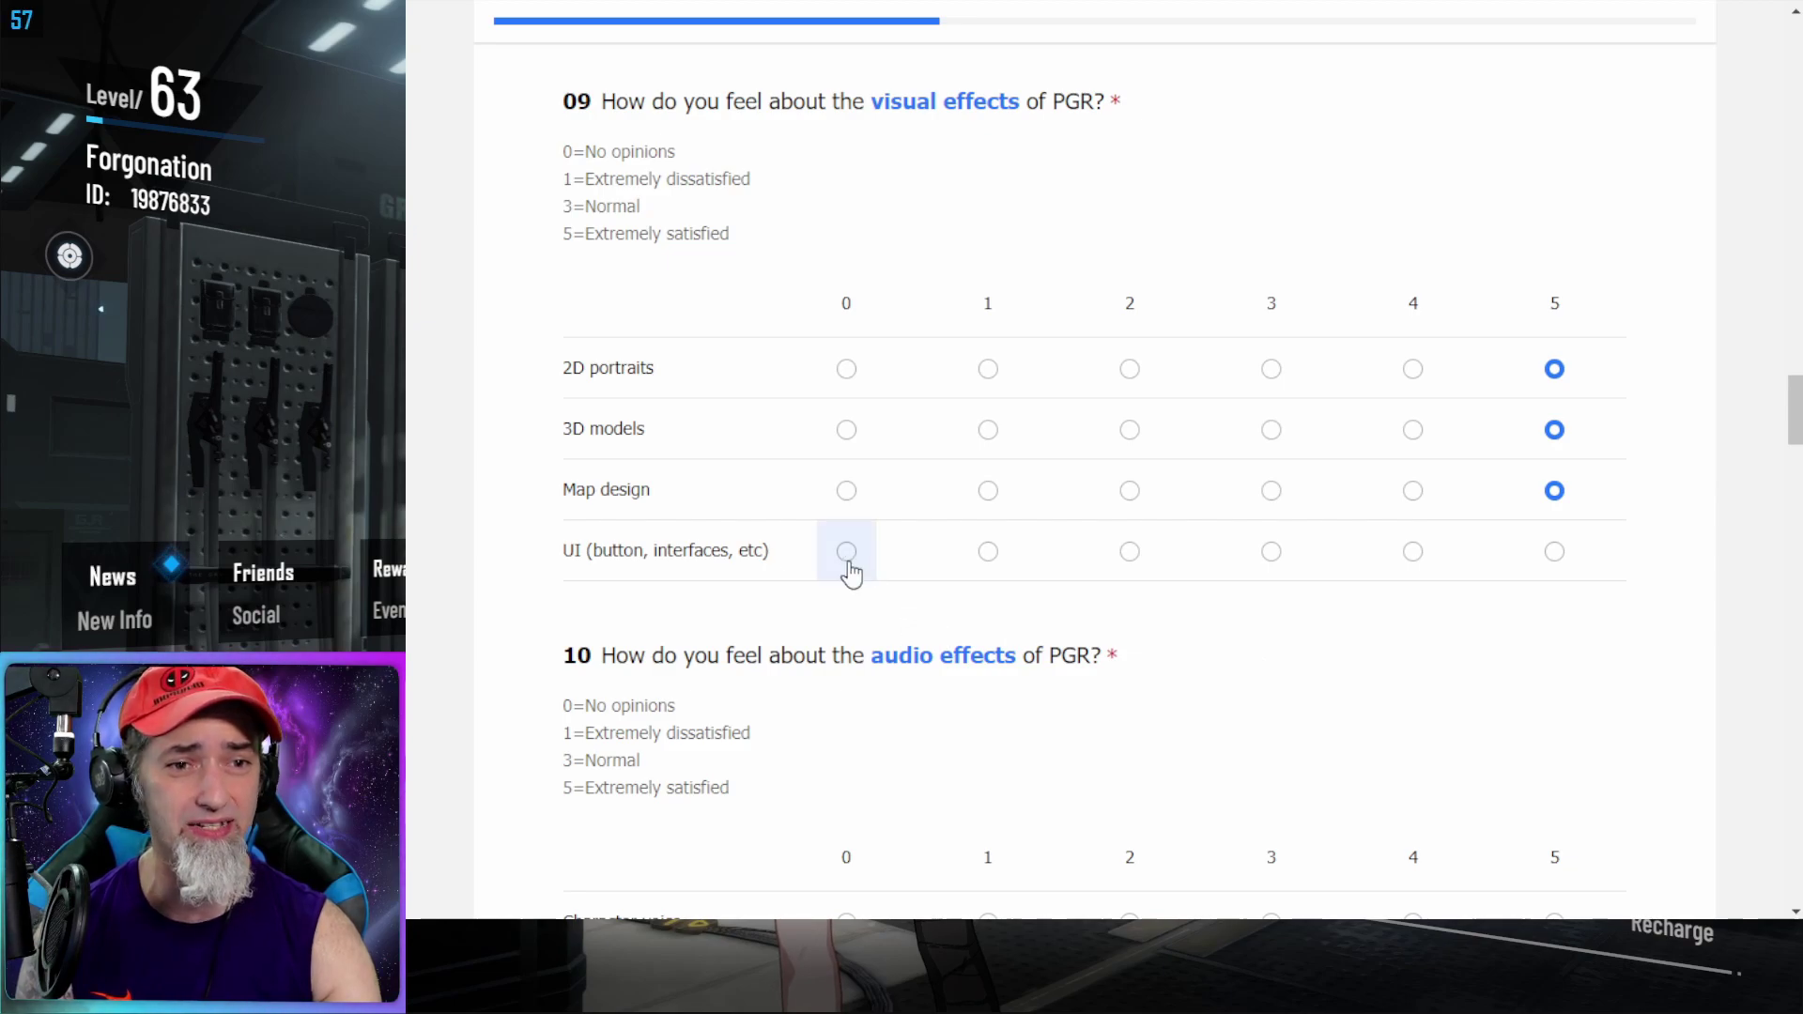
click(1554, 554)
In question 10 on audio effects, rate Character voice, BGM and Battle sound effects 5 each
scroll(1187, 662, down, 1)
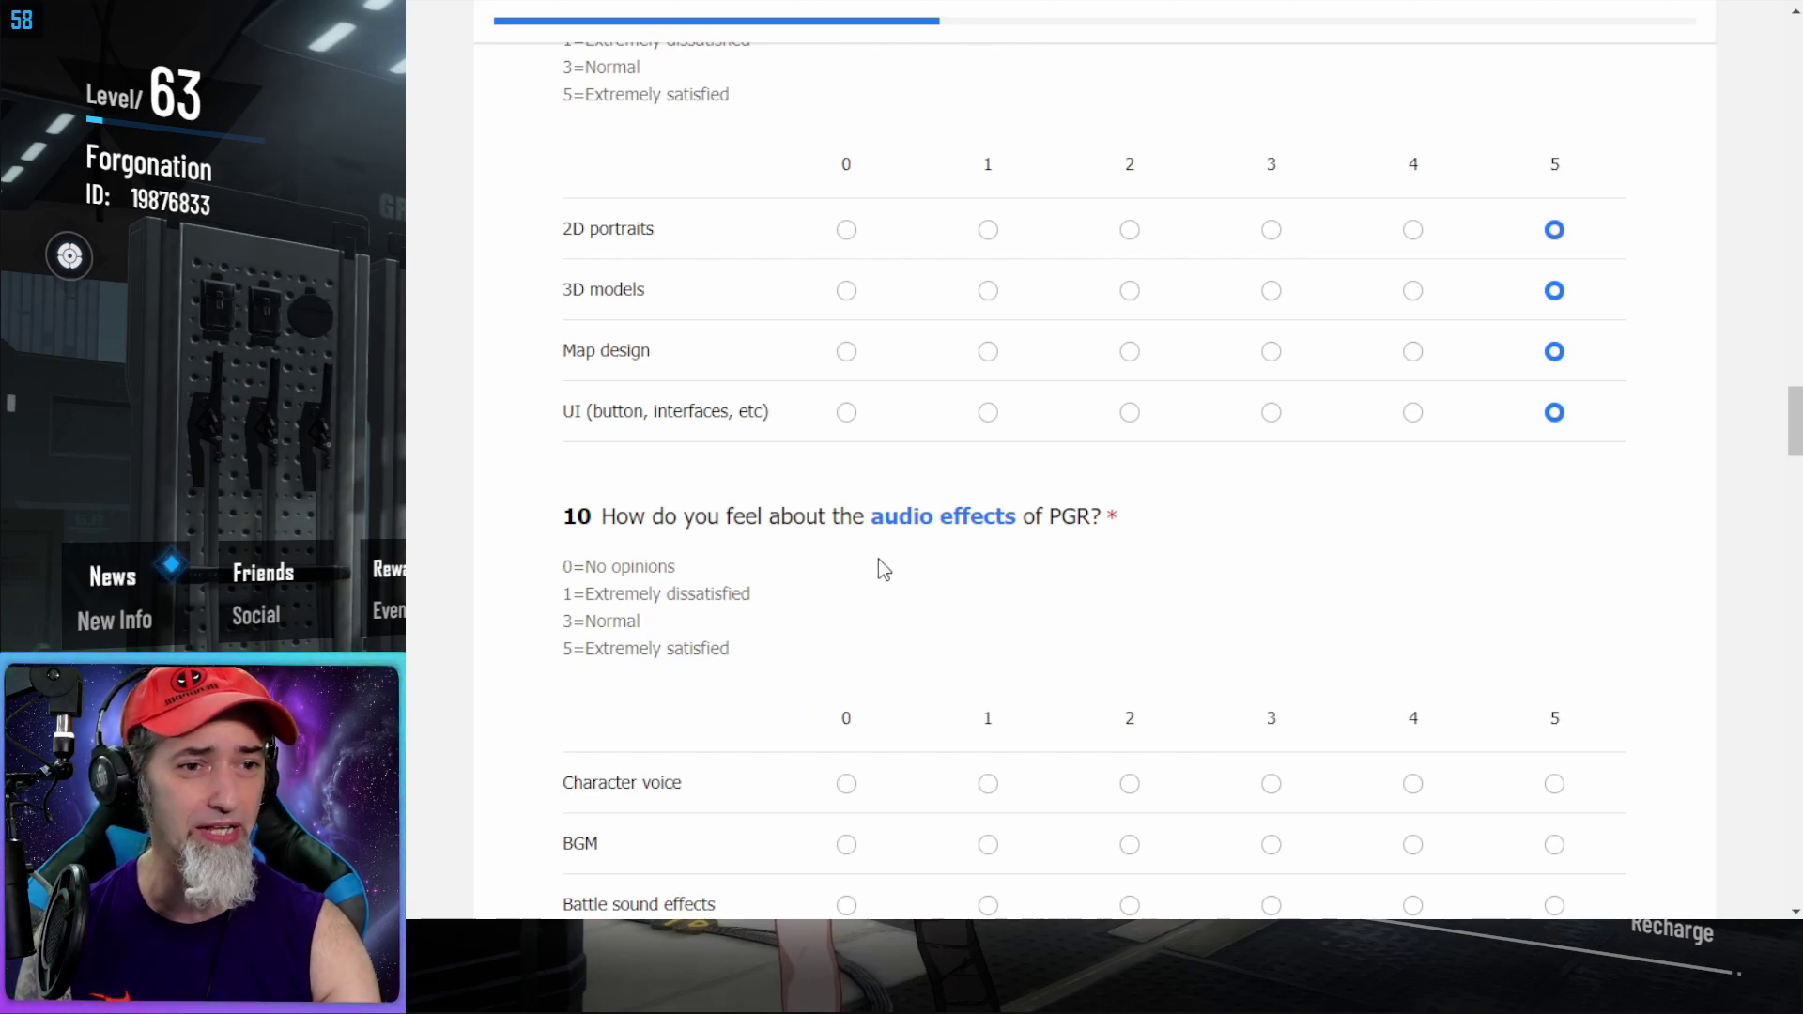
scroll(935, 547, down, 2)
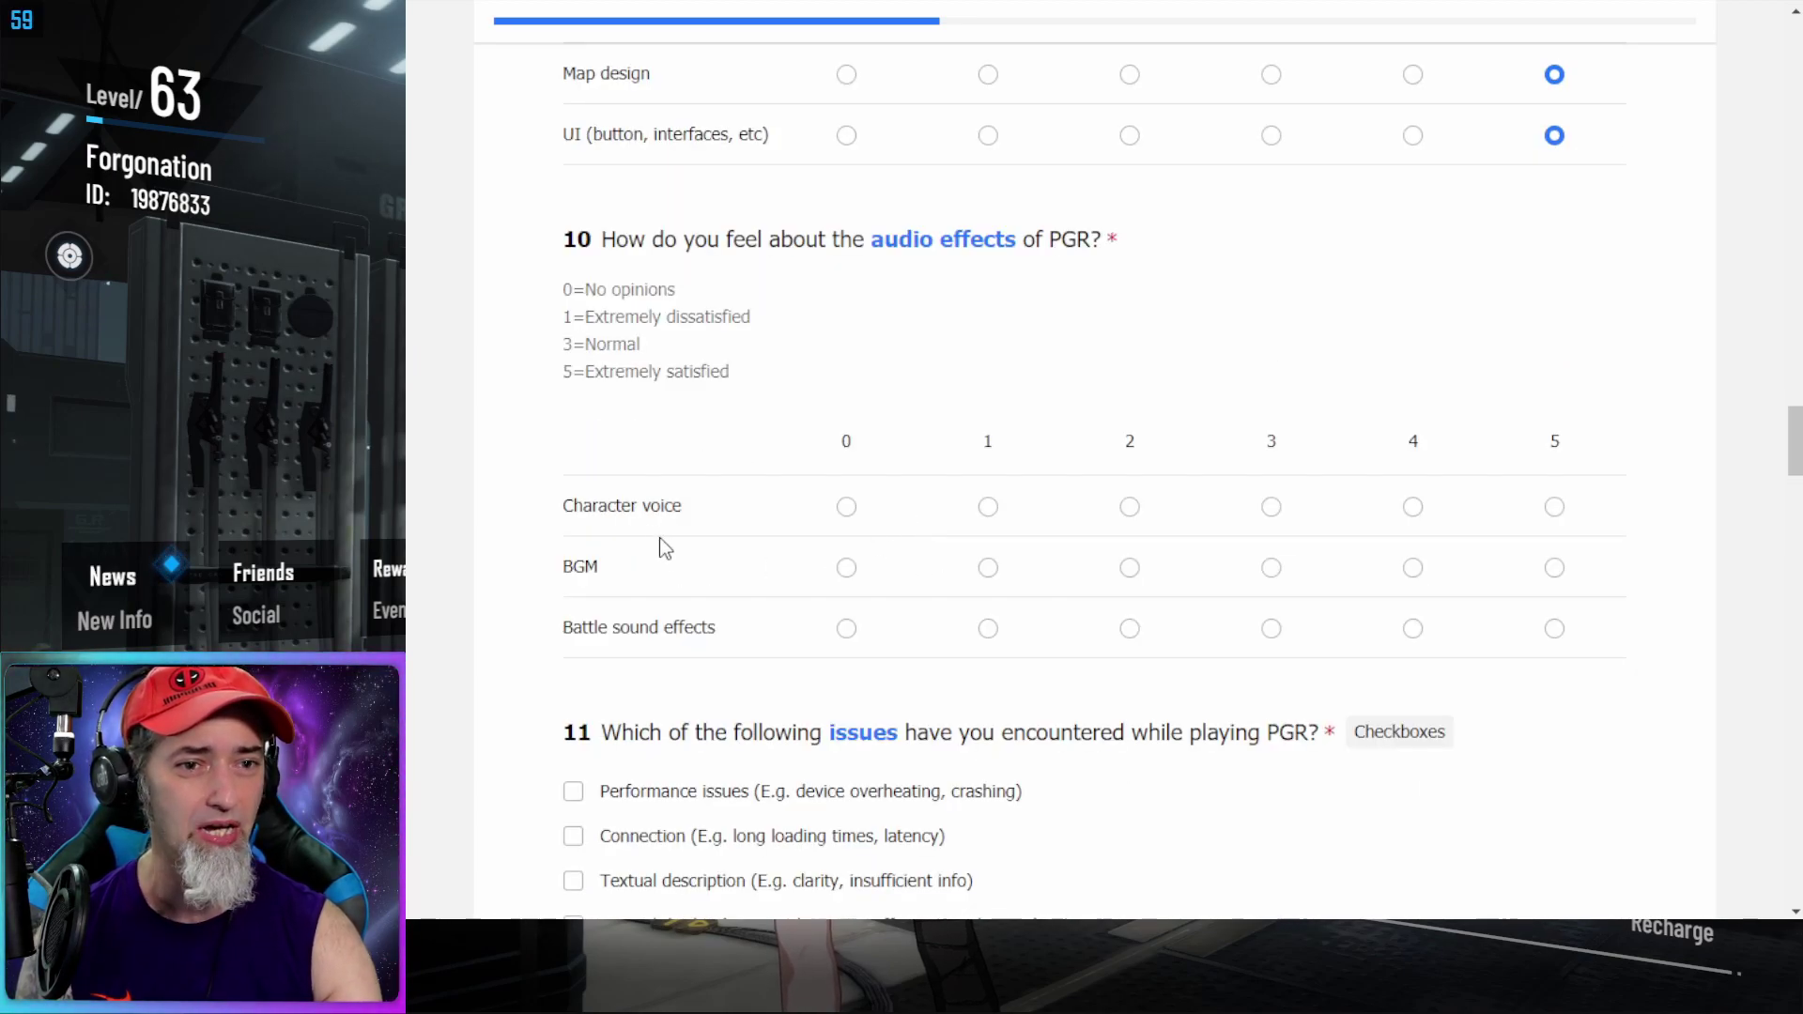
click(1553, 509)
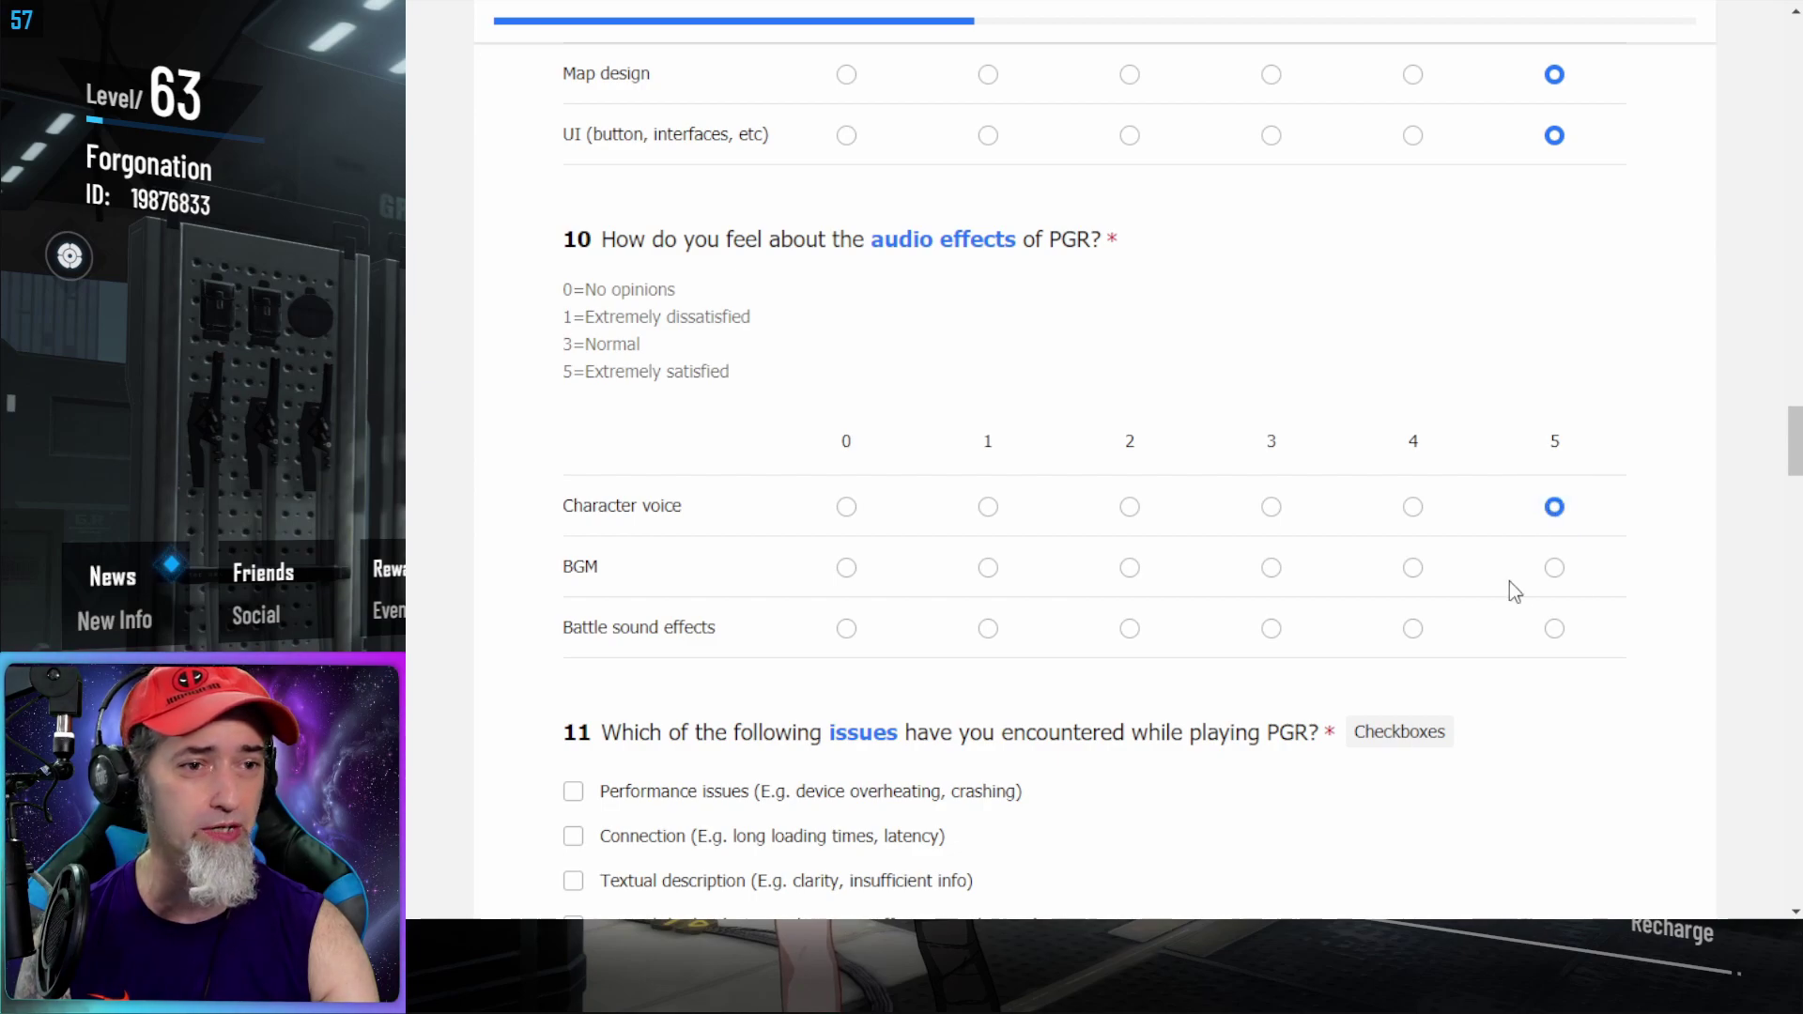
click(1554, 568)
click(1555, 629)
In question 11 on issues encountered while playing, select Others
scroll(1437, 599, down, 2)
scroll(1437, 600, down, 1)
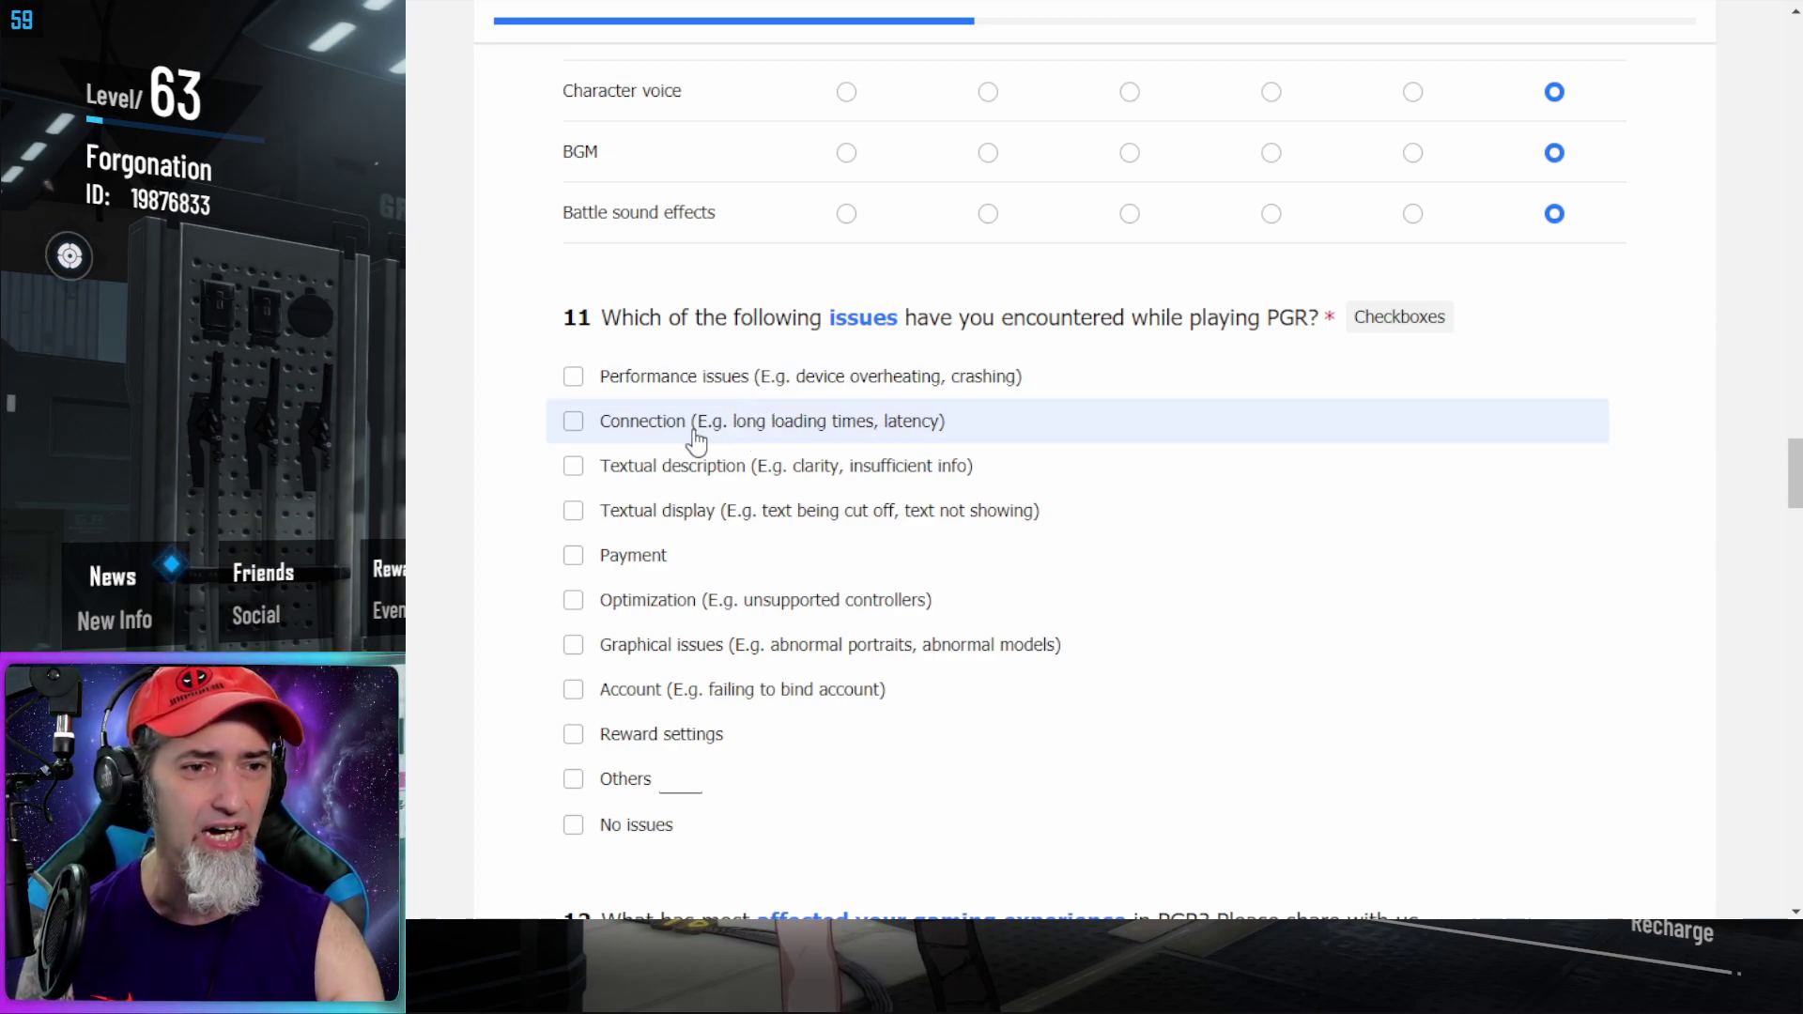
scroll(805, 447, down, 1)
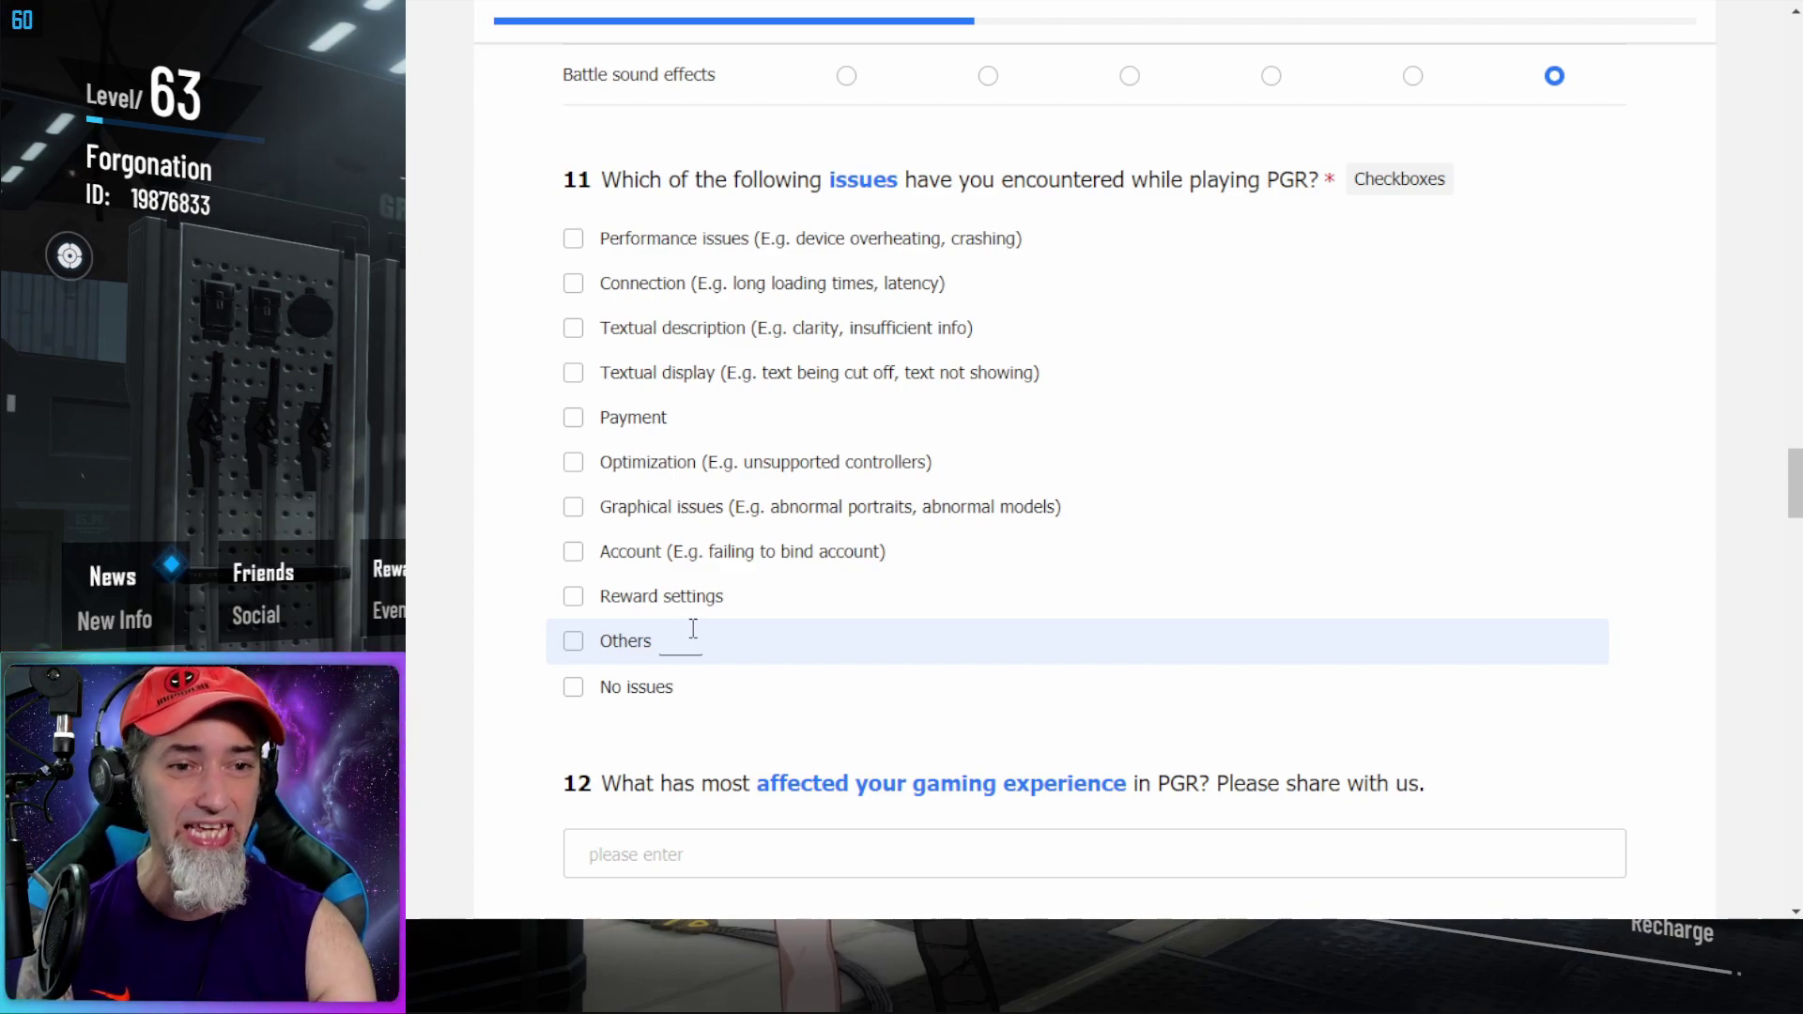
click(569, 642)
Answer question 12 on what affected the gaming experience with "the amount serum we get everyday, it should be a little bit more"
scroll(767, 654, down, 1)
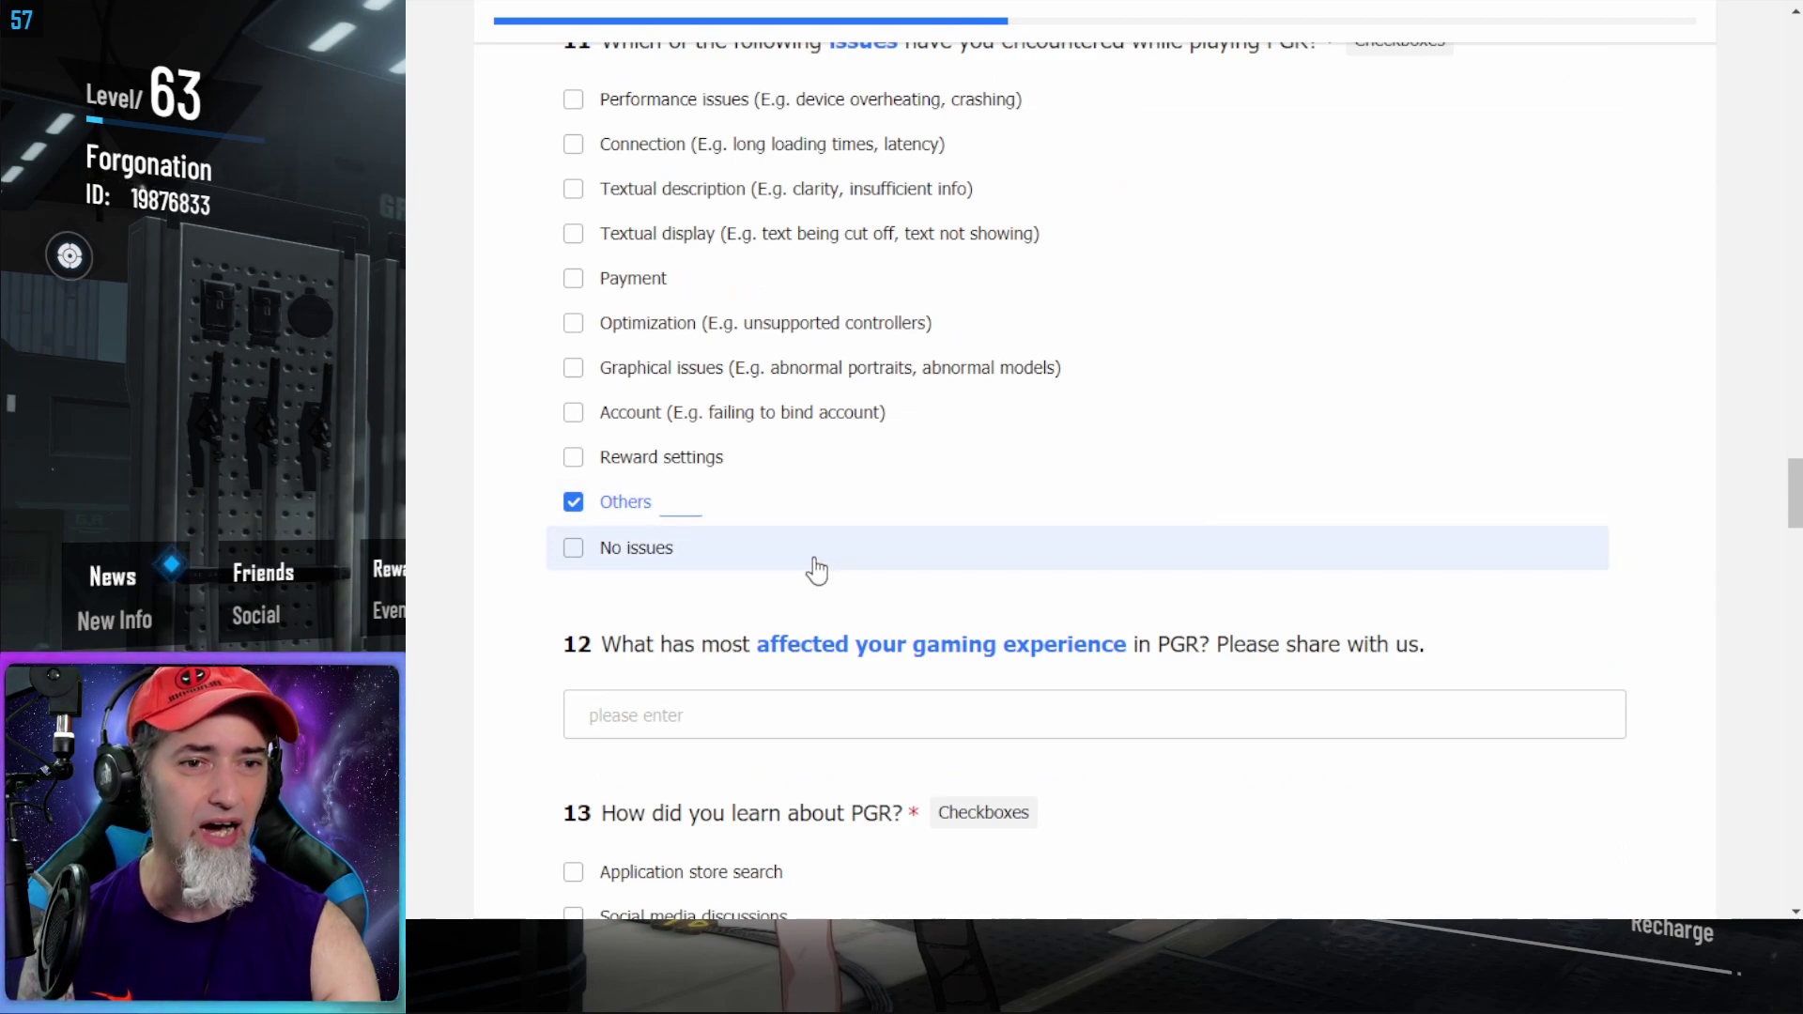
click(751, 713)
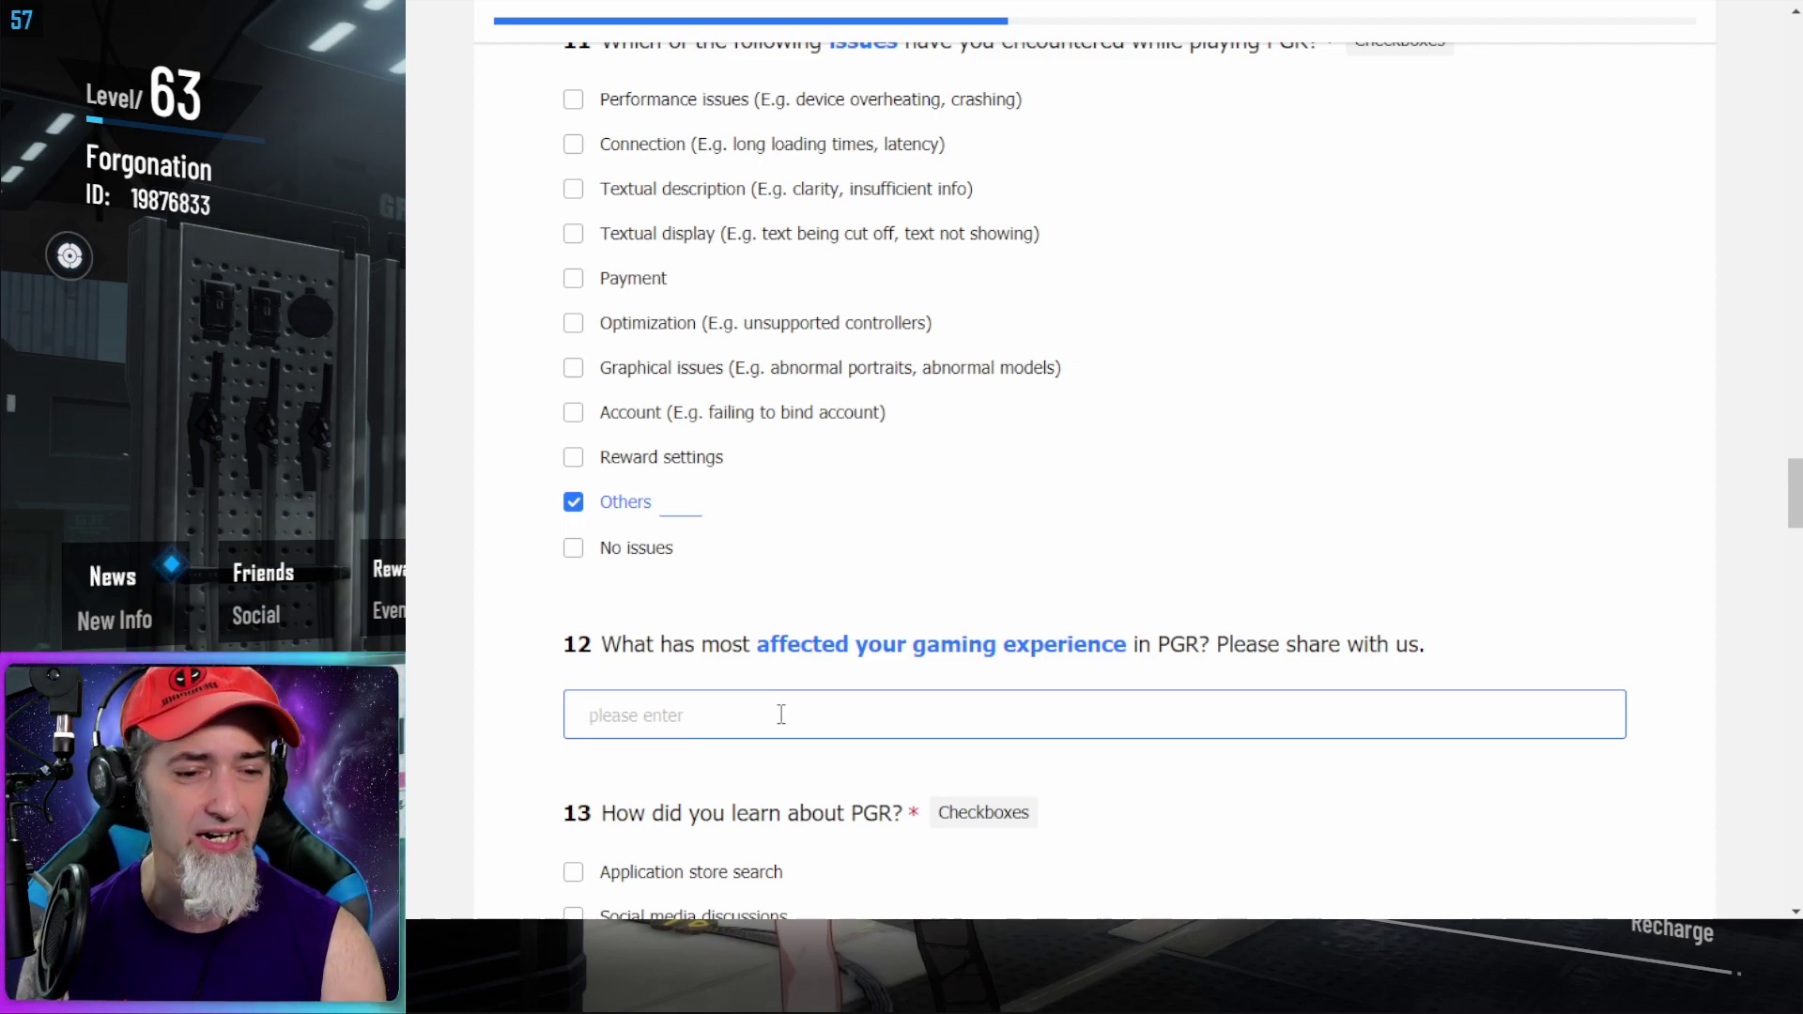
text(the amount serum we get everyday, it s)
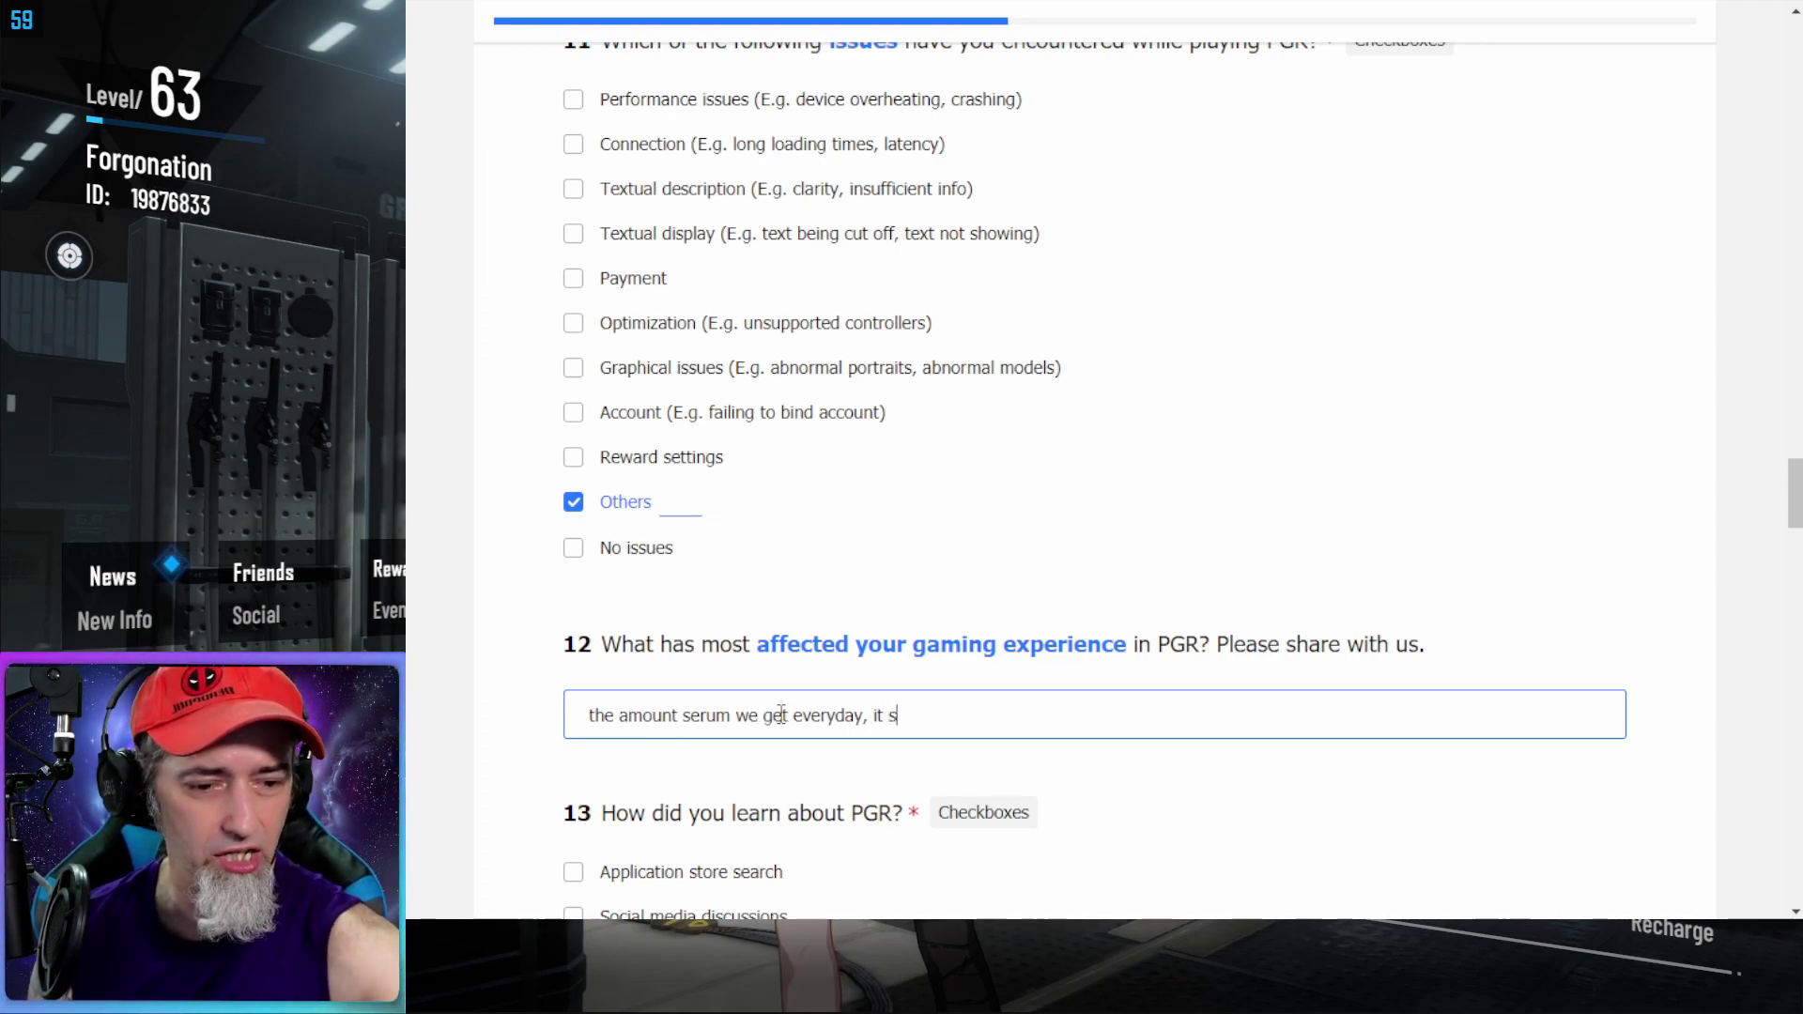
text(hould)
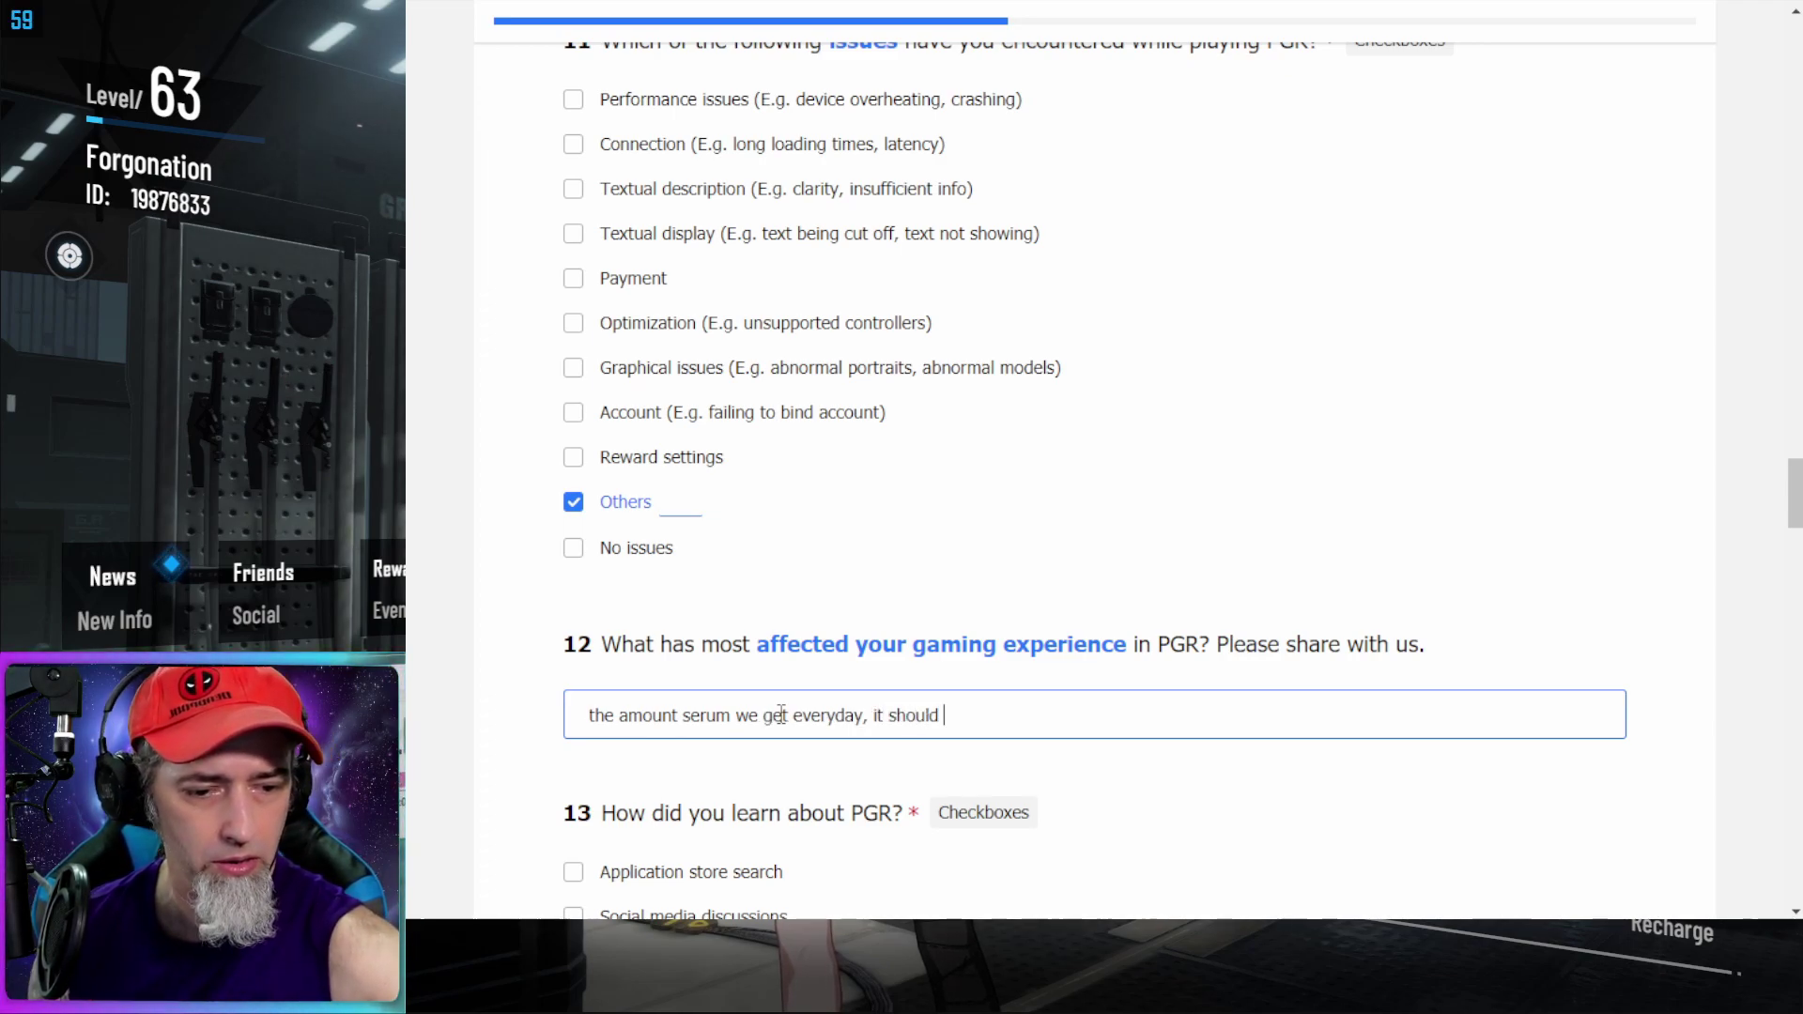
text( be a )
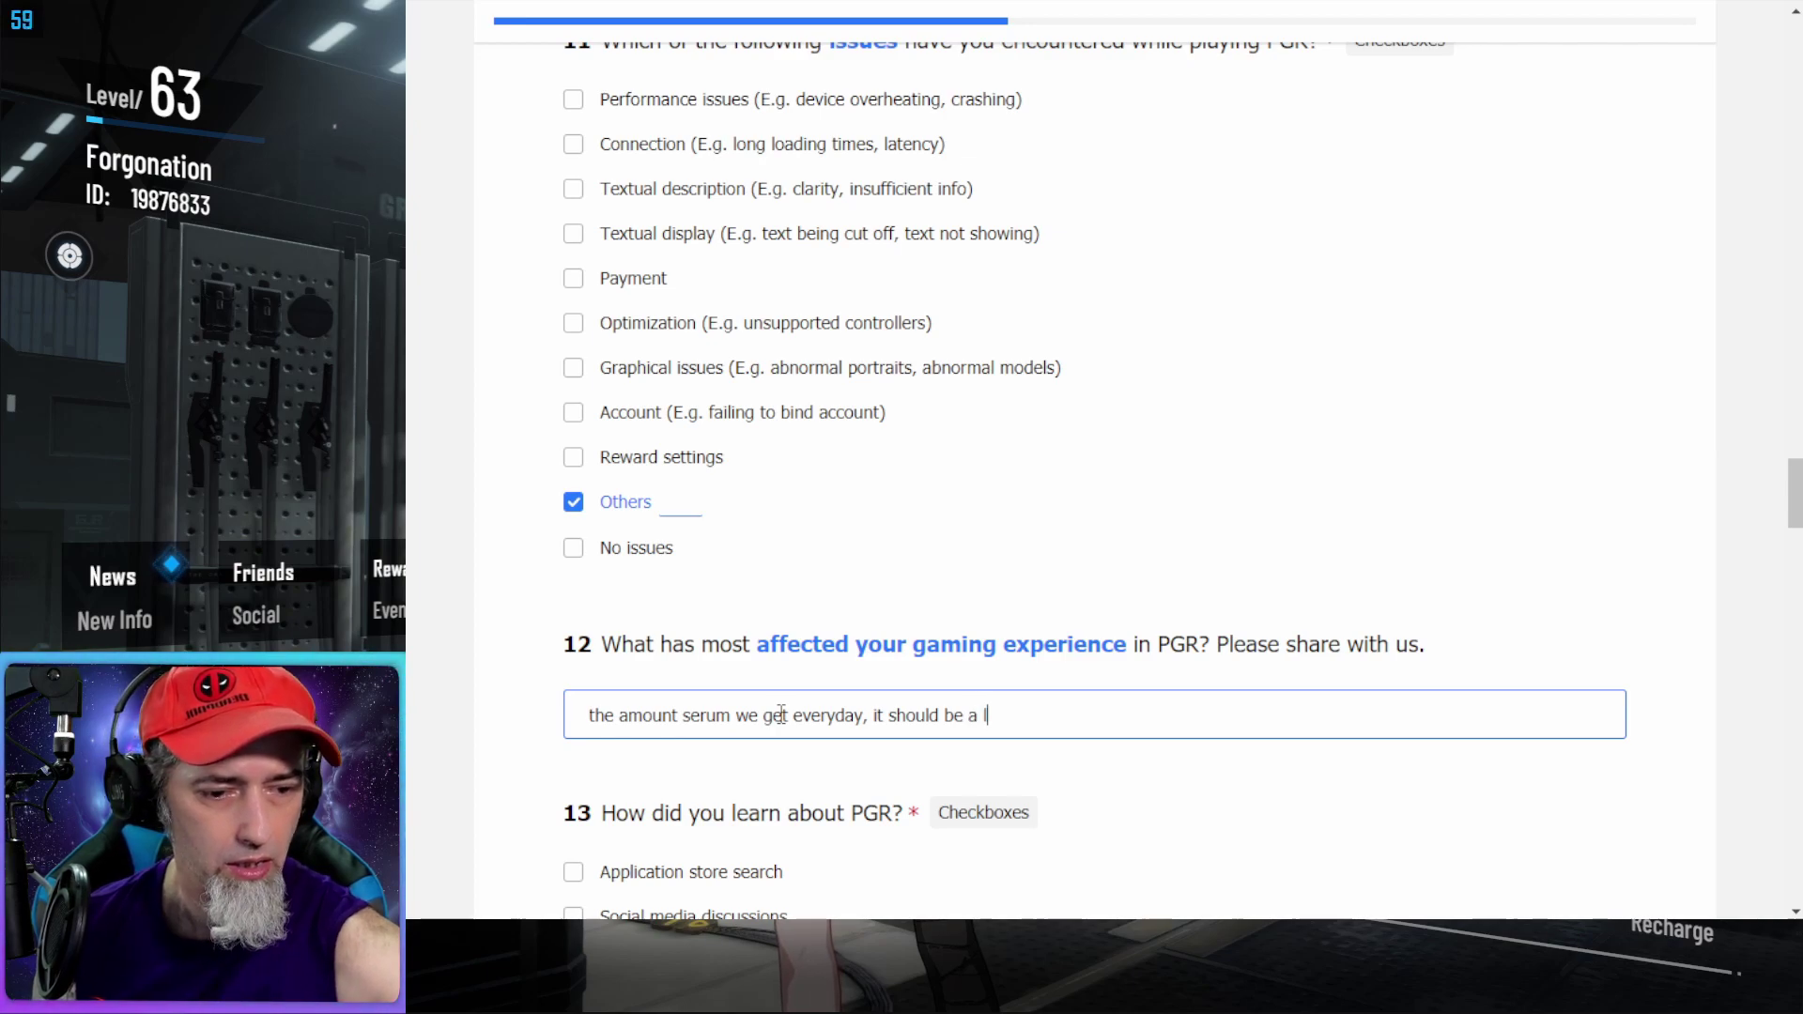
text(litt)
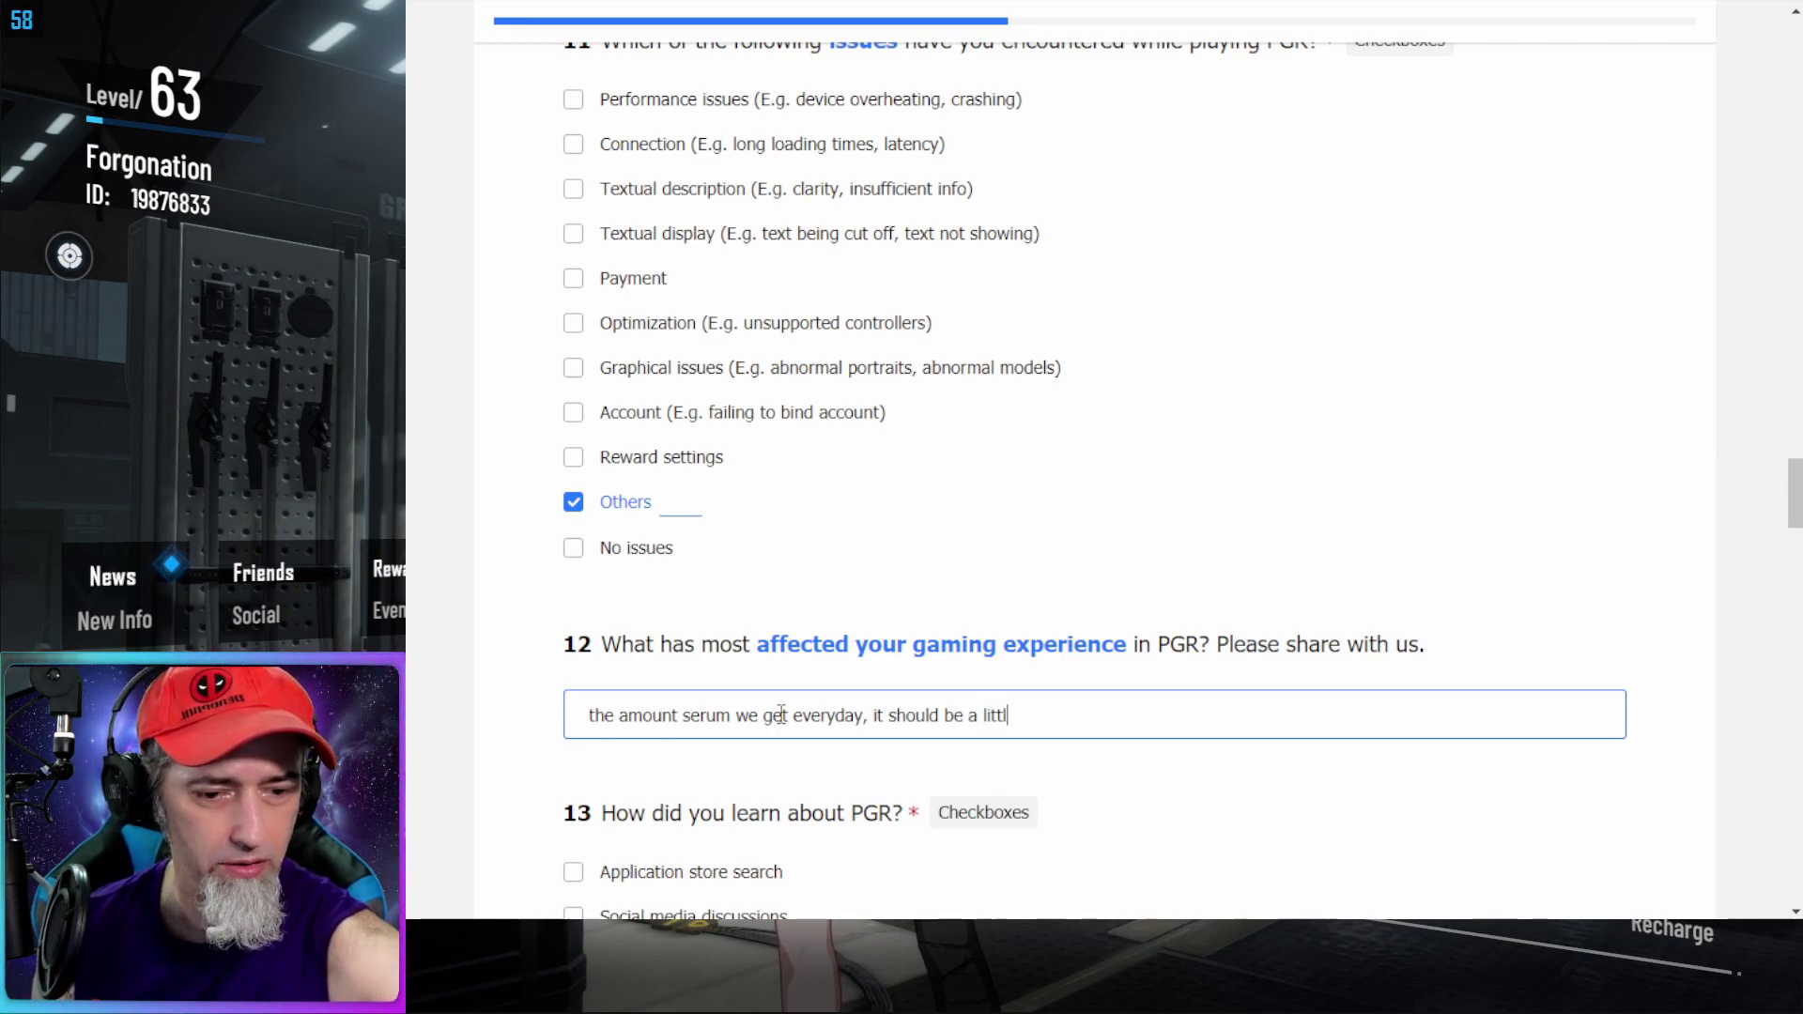
text(le bit more)
In question 13 on how PGR was discovered, select Others and enter "from a youituber" as its text
scroll(963, 741, down, 3)
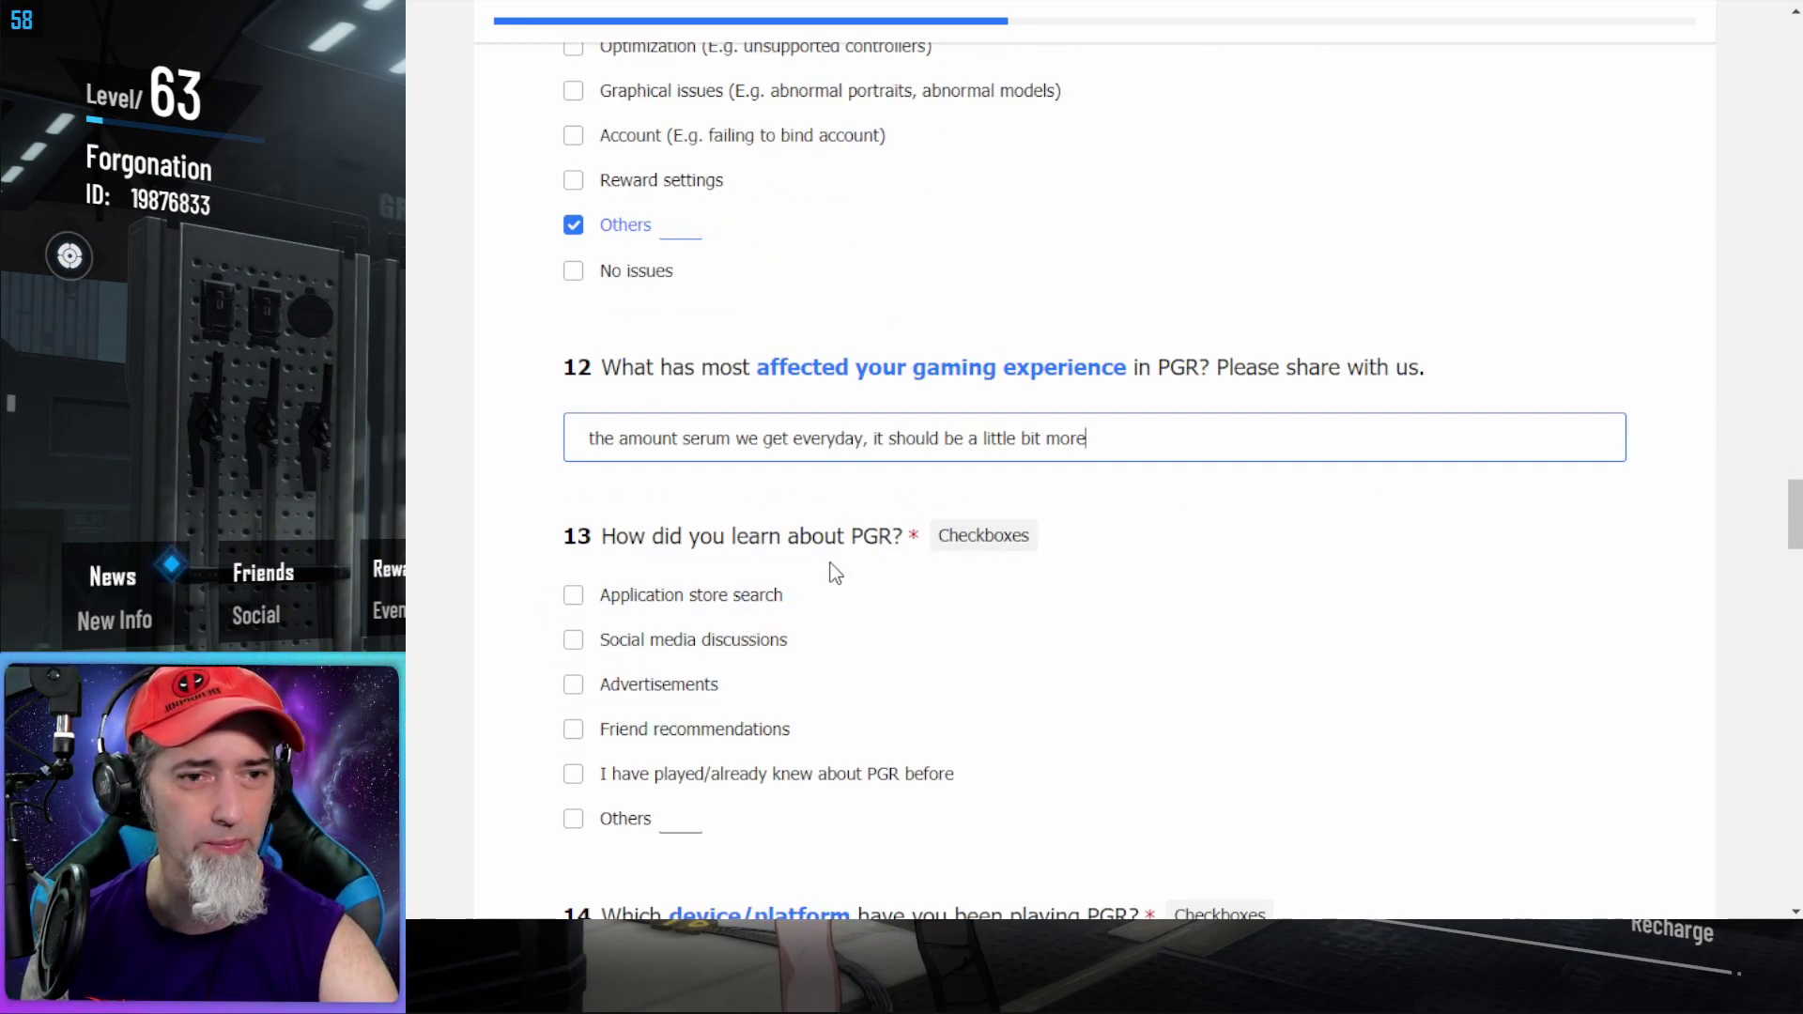
scroll(817, 611, down, 1)
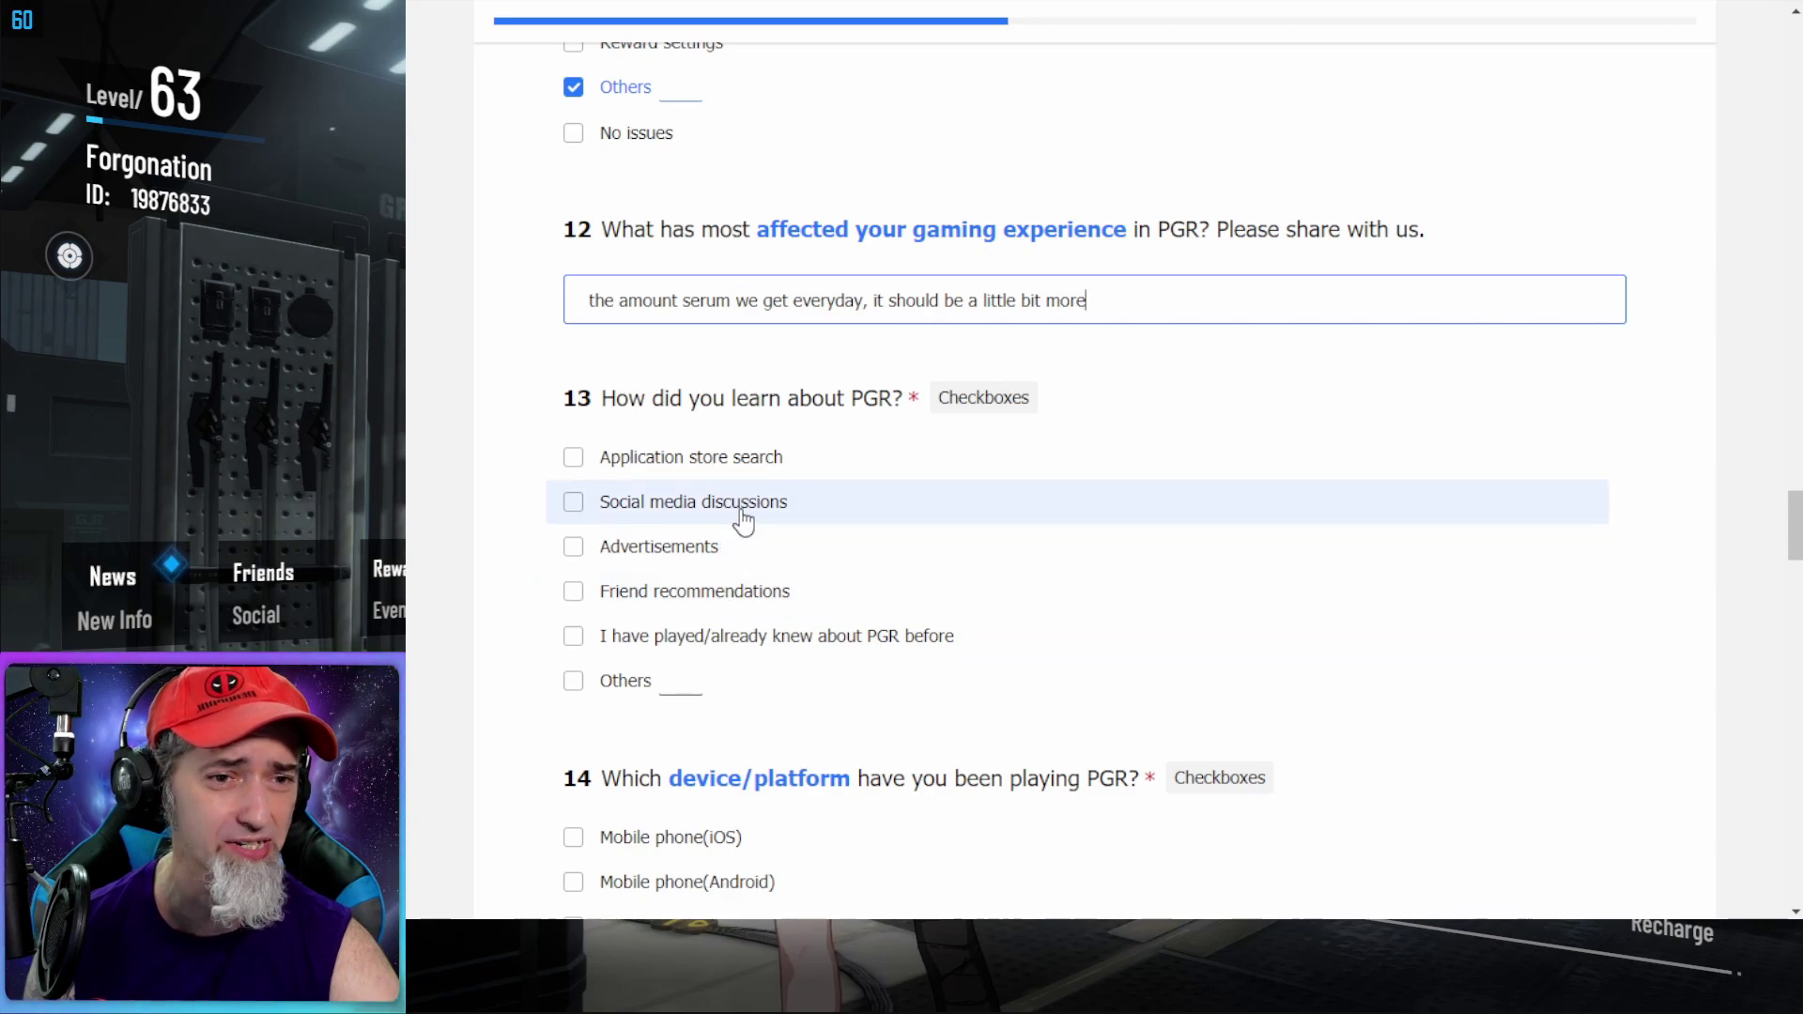
click(575, 682)
click(712, 678)
click(573, 681)
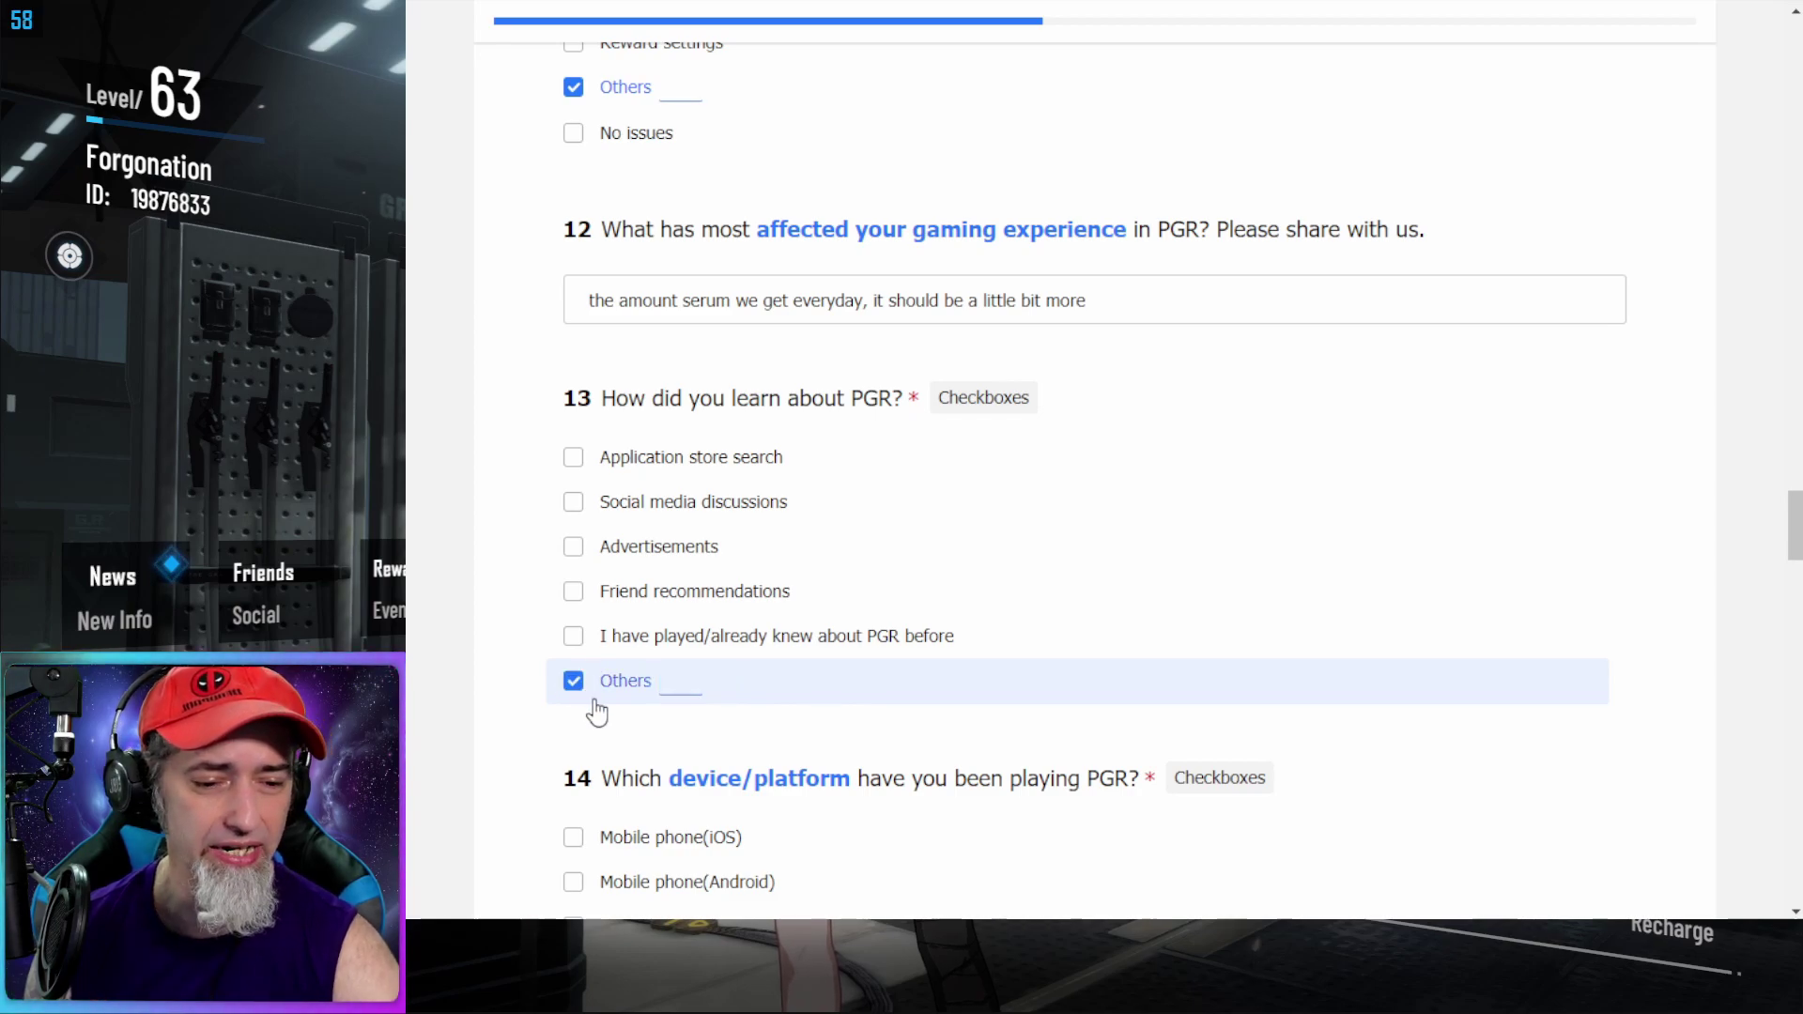
text(fr)
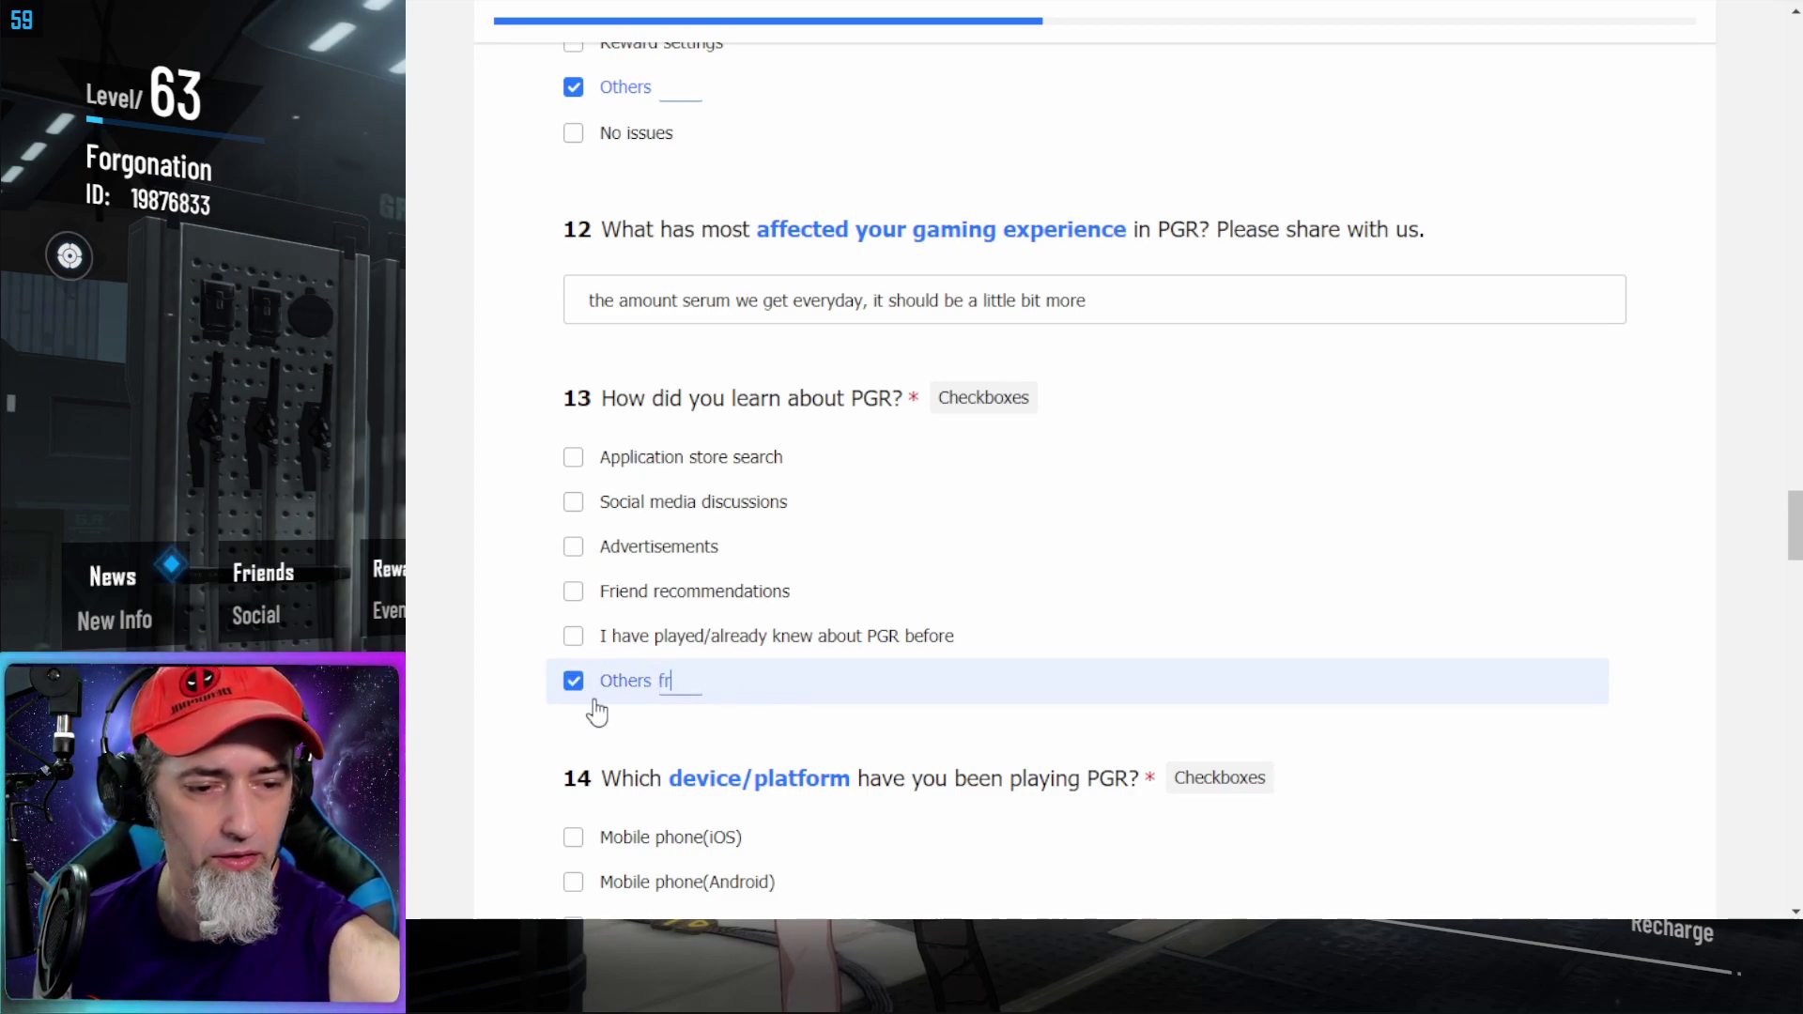
text(om a)
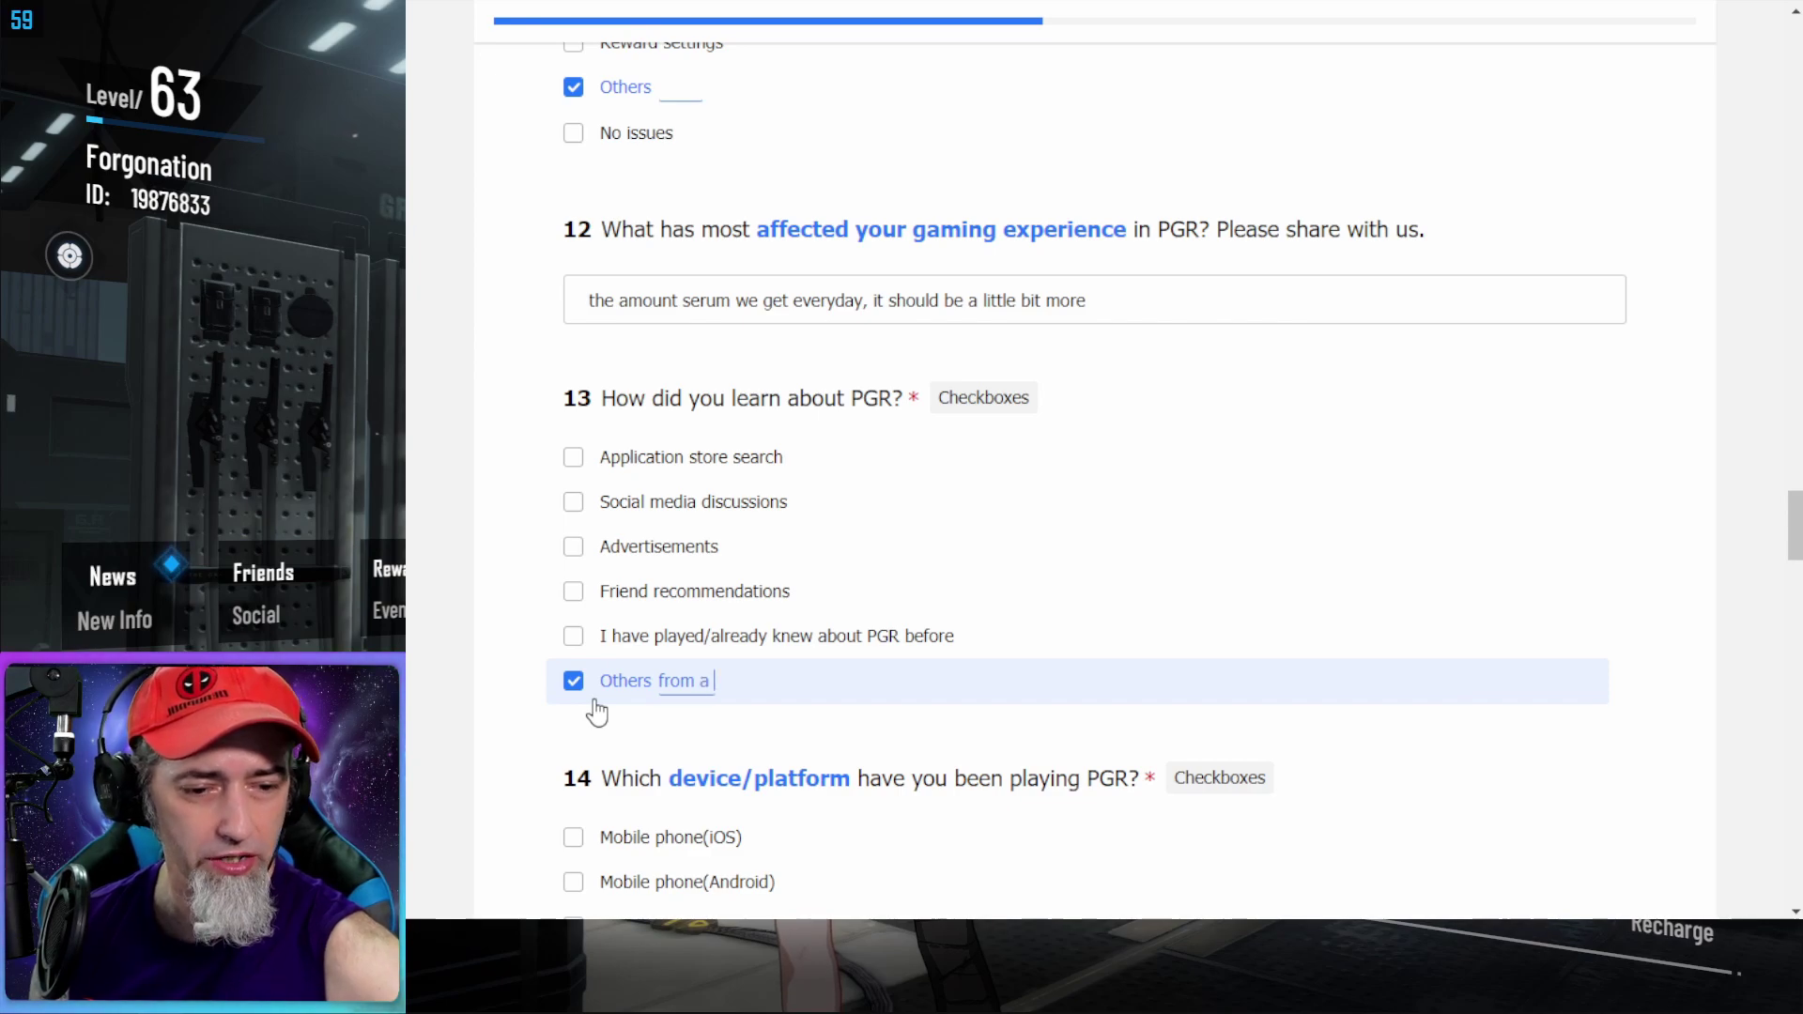
text( youituber)
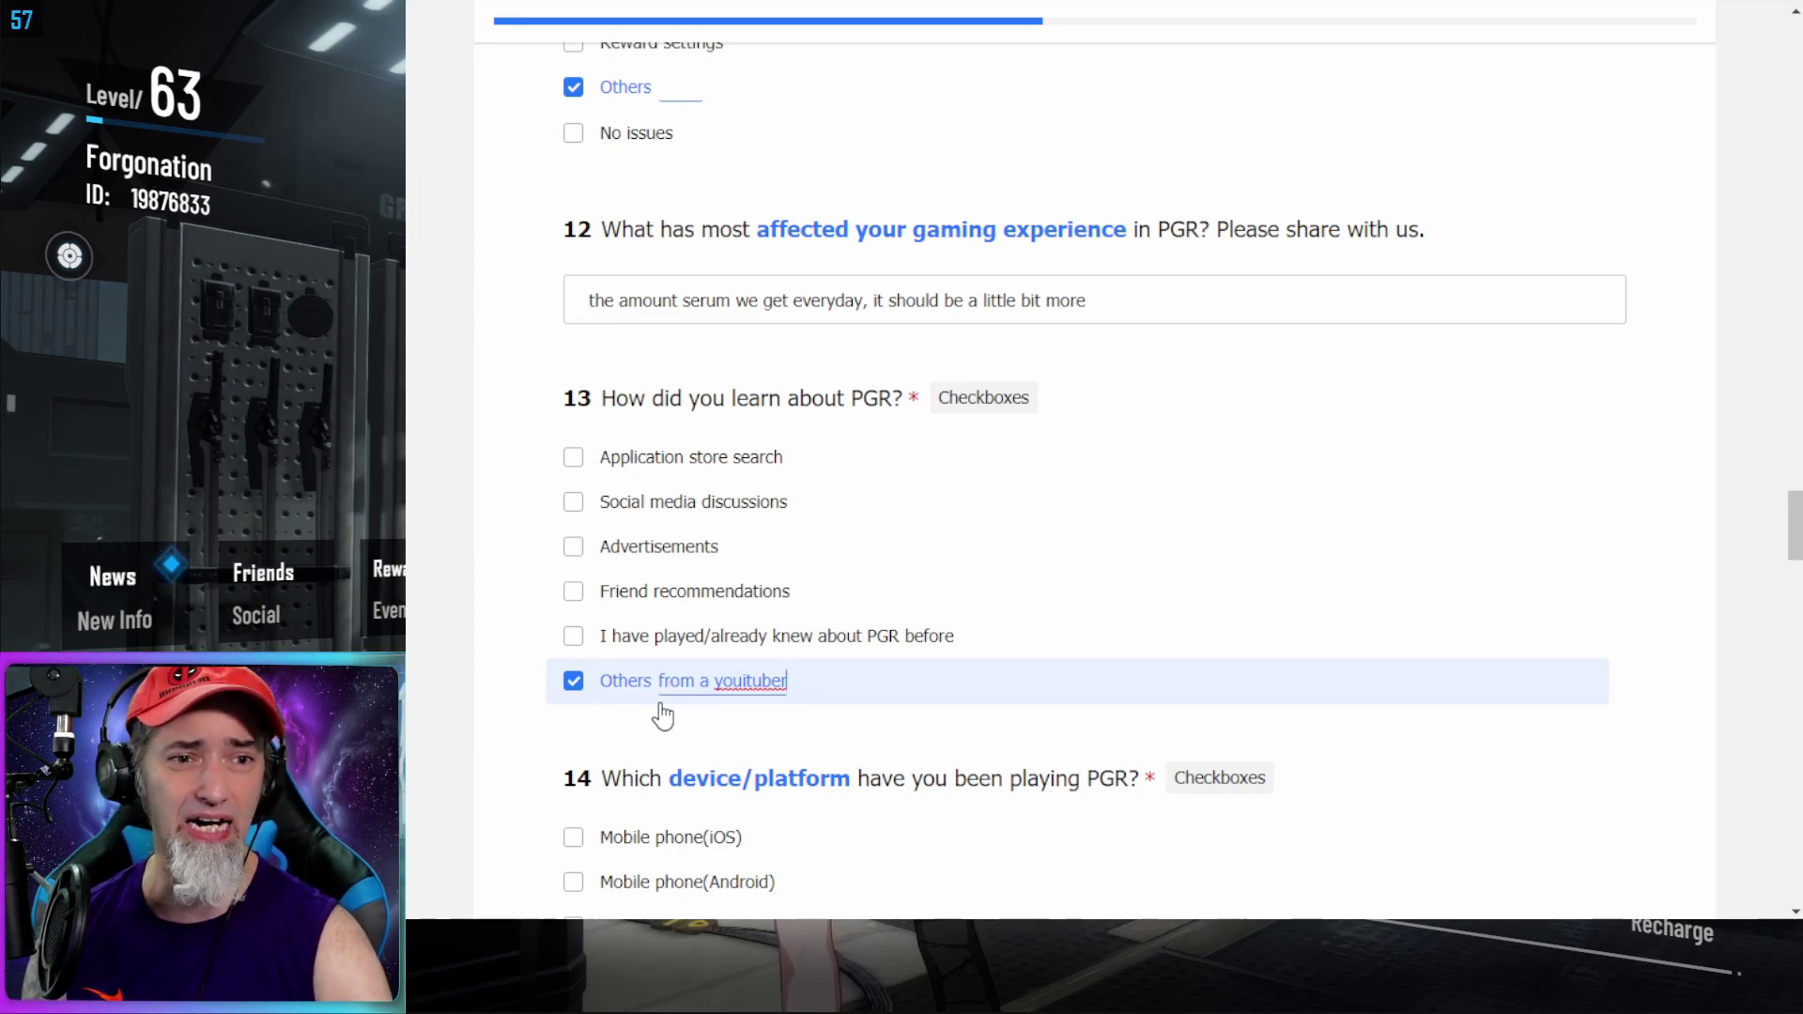
Select Emulator on PC as the platform in question 14 and Mumu as the emulator in question 15
scroll(663, 717, down, 1)
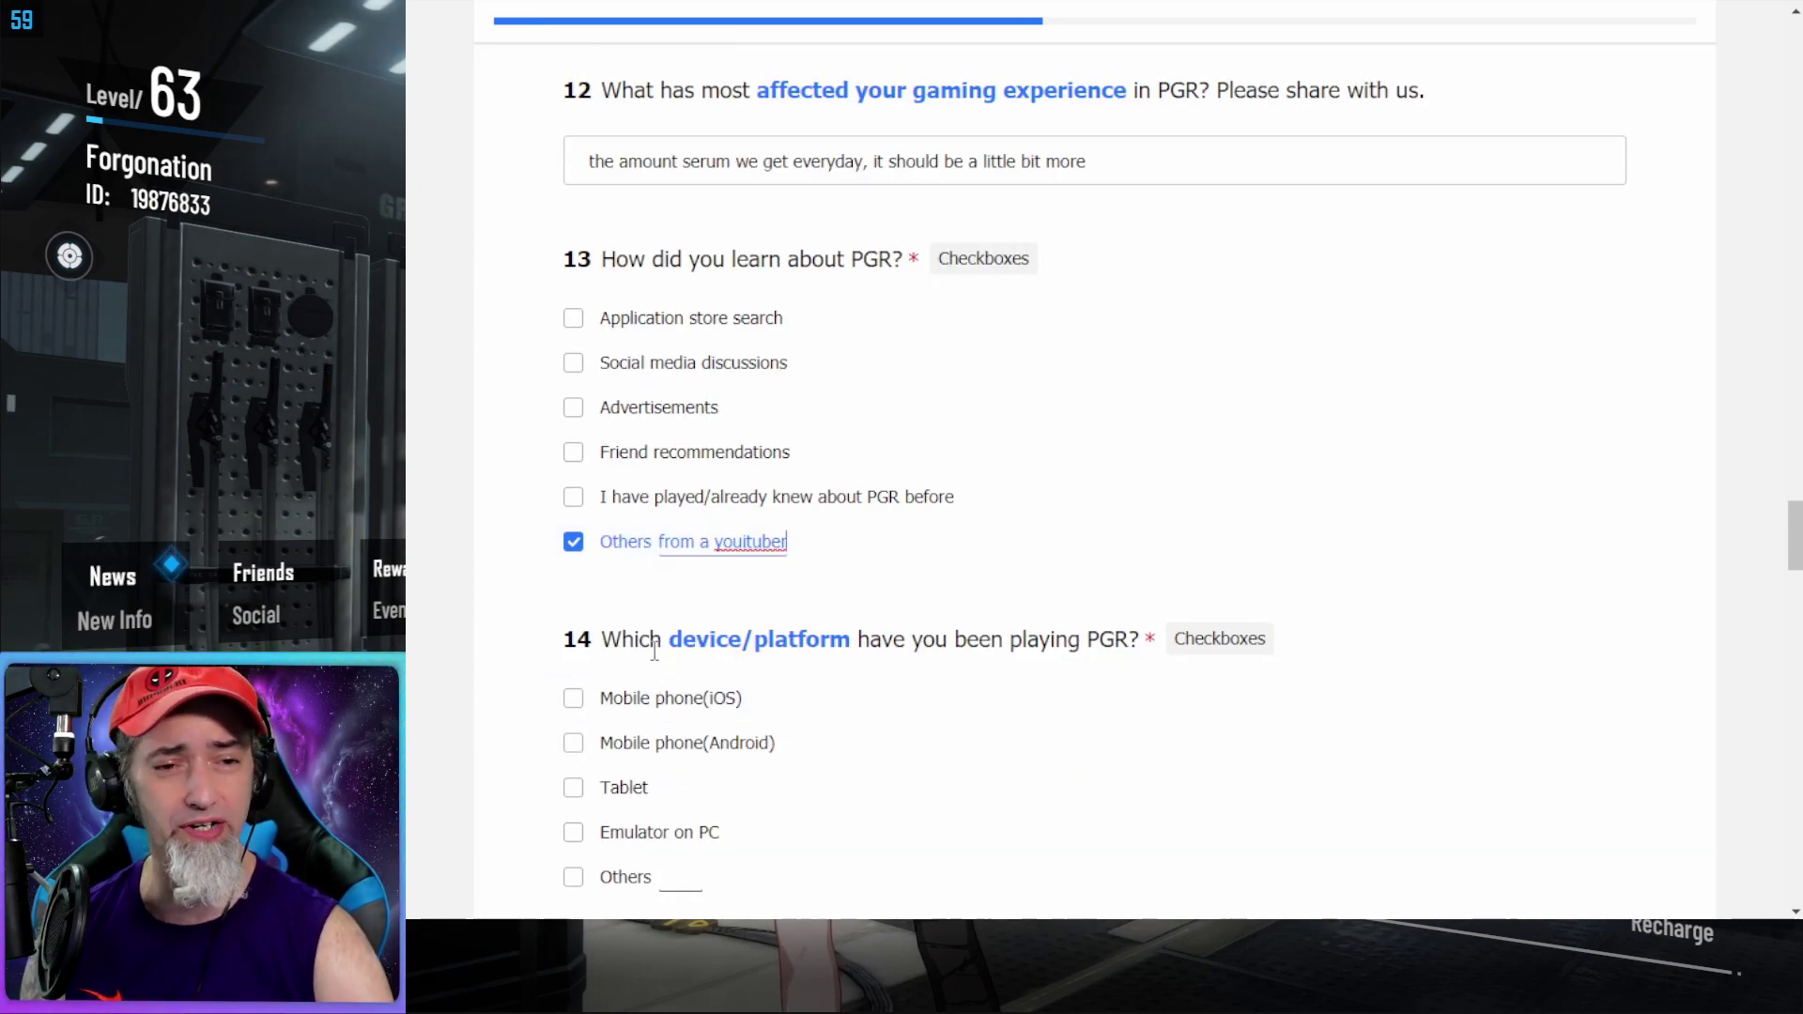
scroll(654, 648, down, 1)
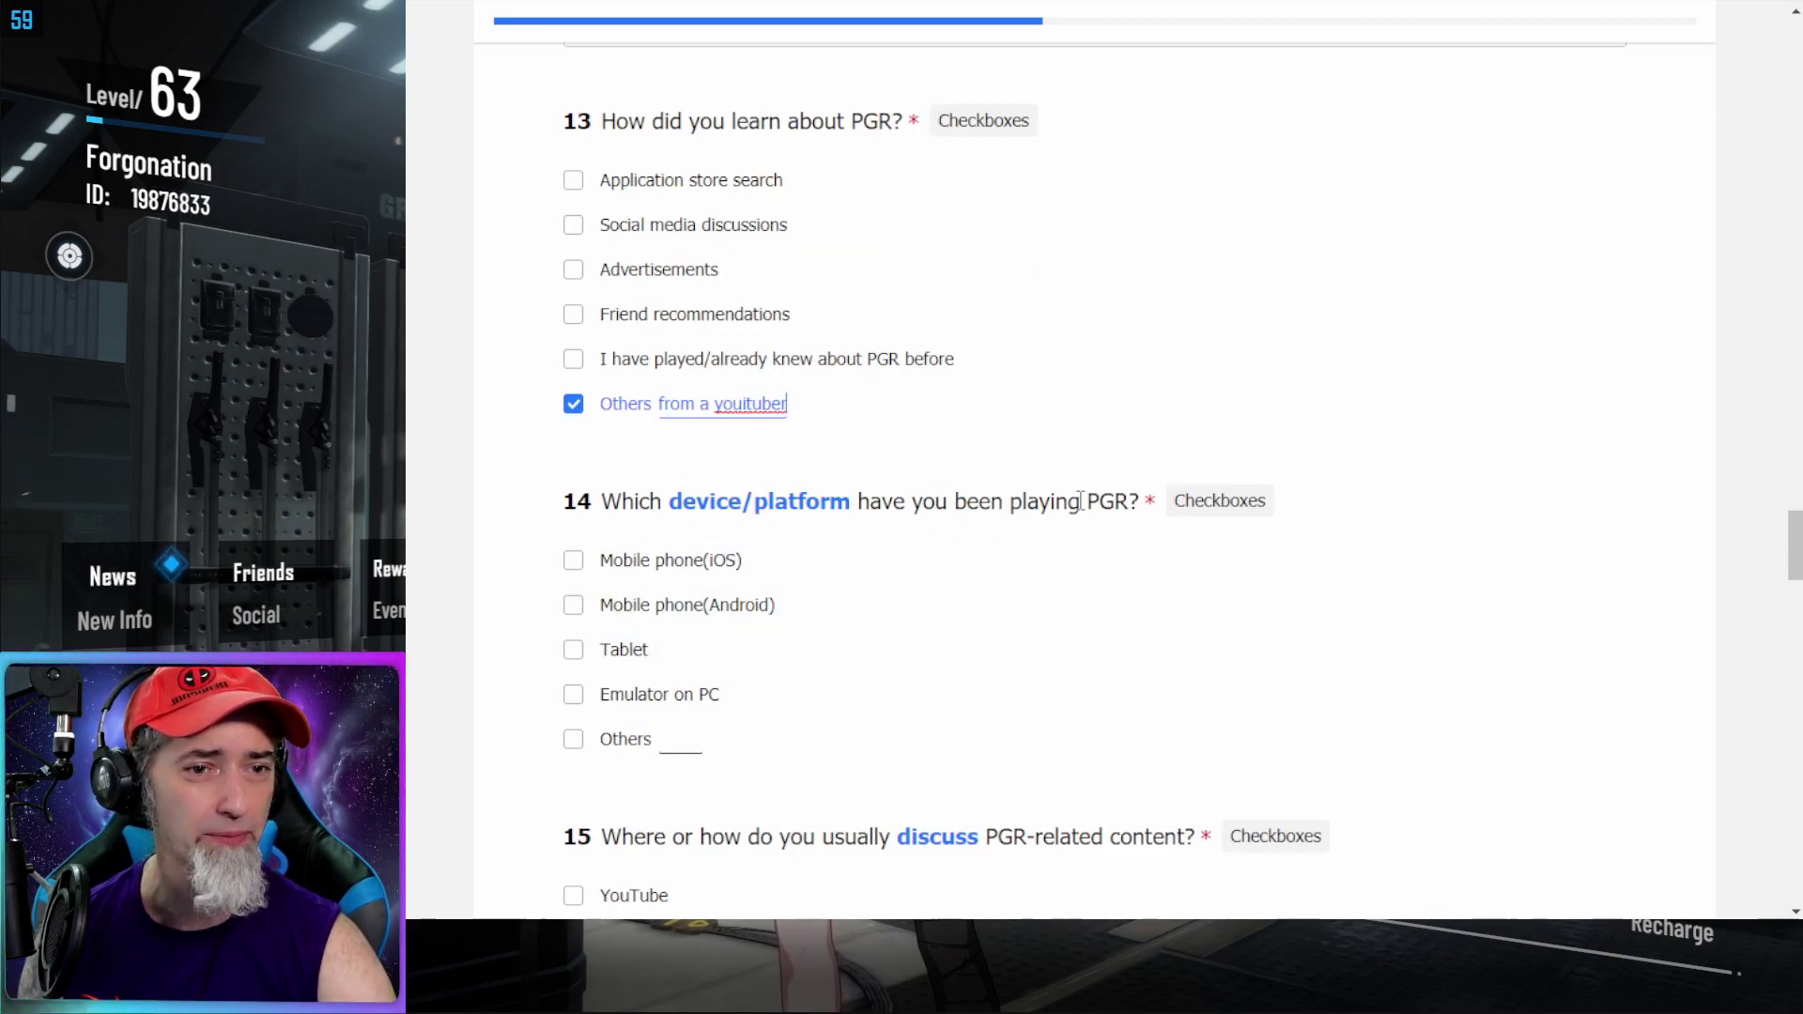
click(573, 697)
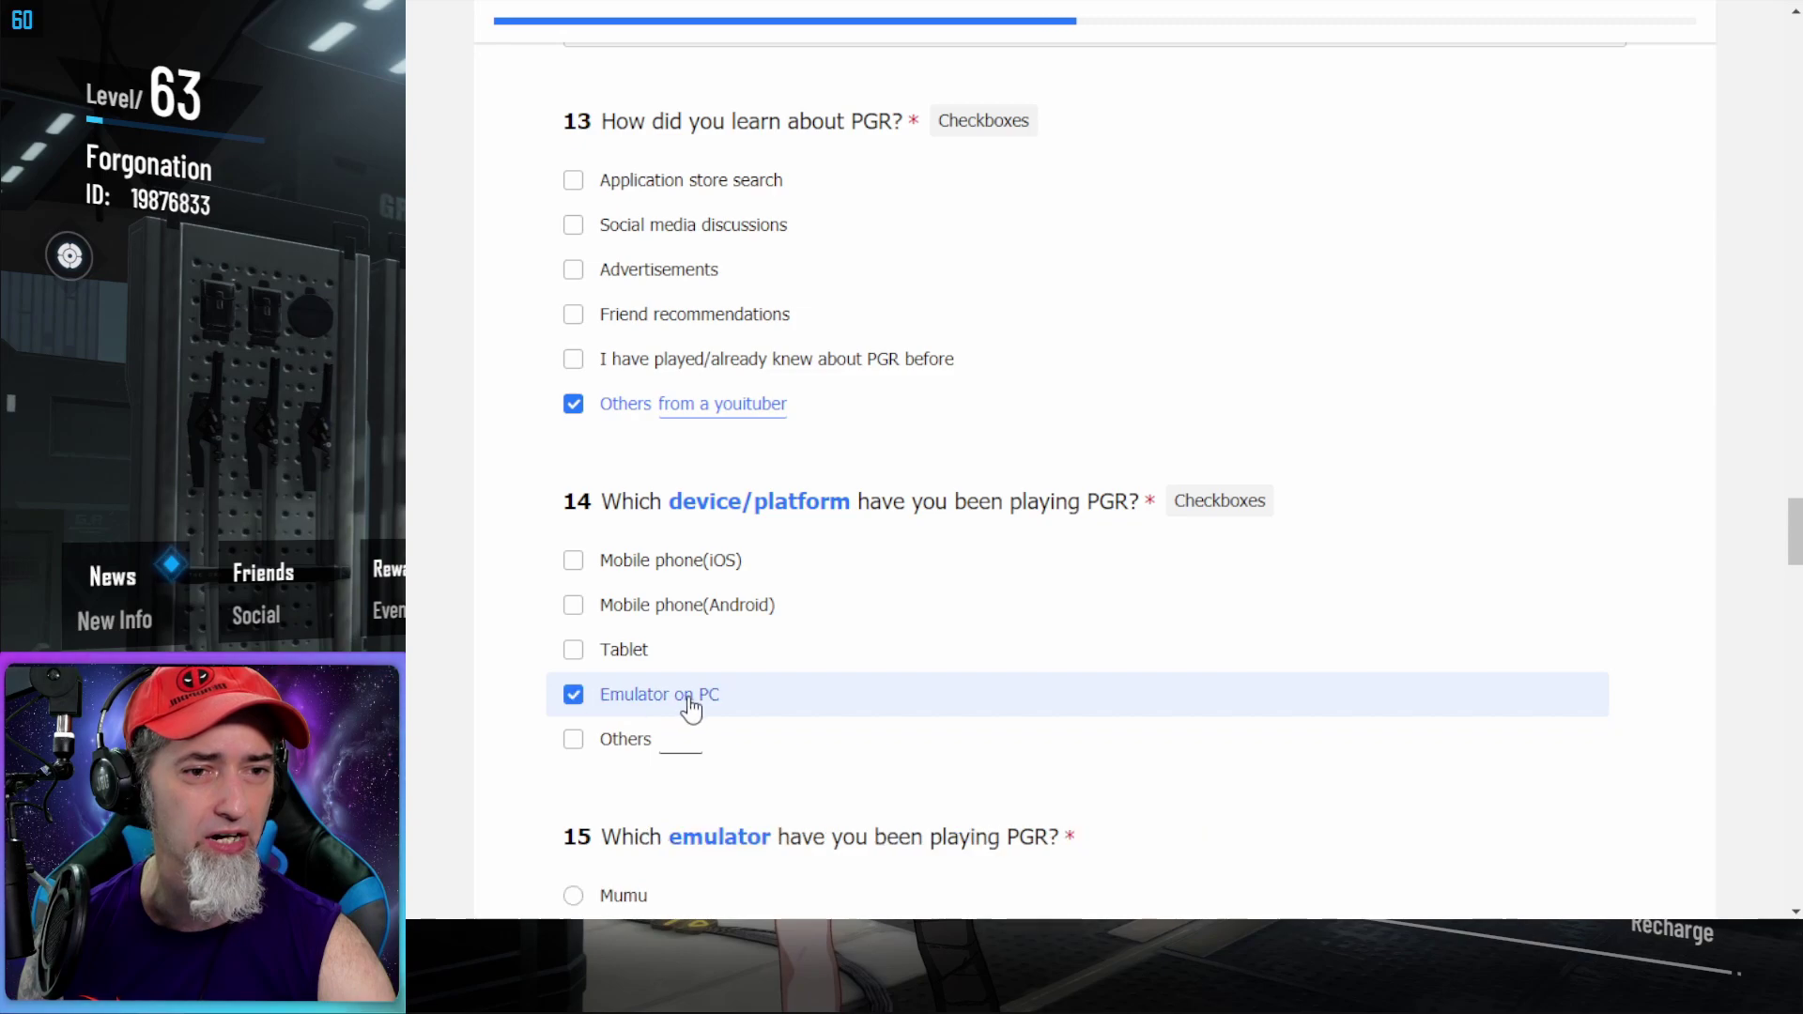
scroll(699, 705, down, 2)
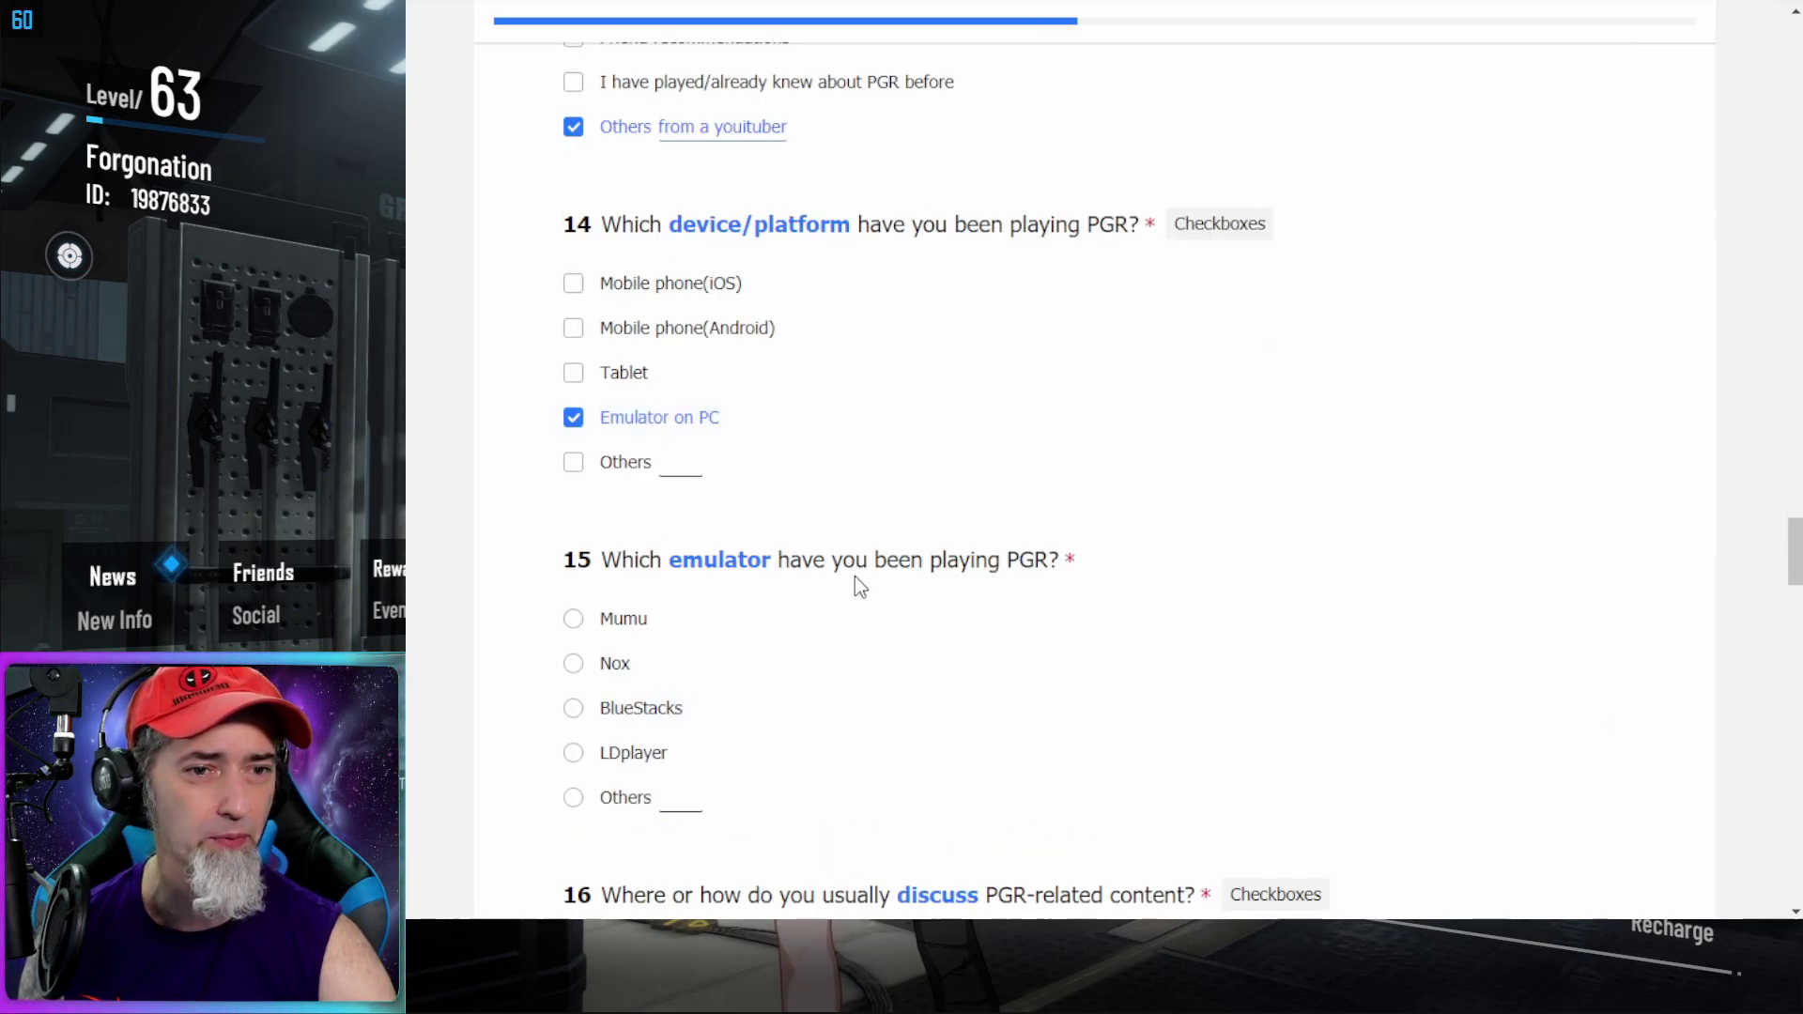
click(573, 618)
In question 16 on where PGR-related content is discussed, select YouTube and Discord
scroll(742, 634, down, 2)
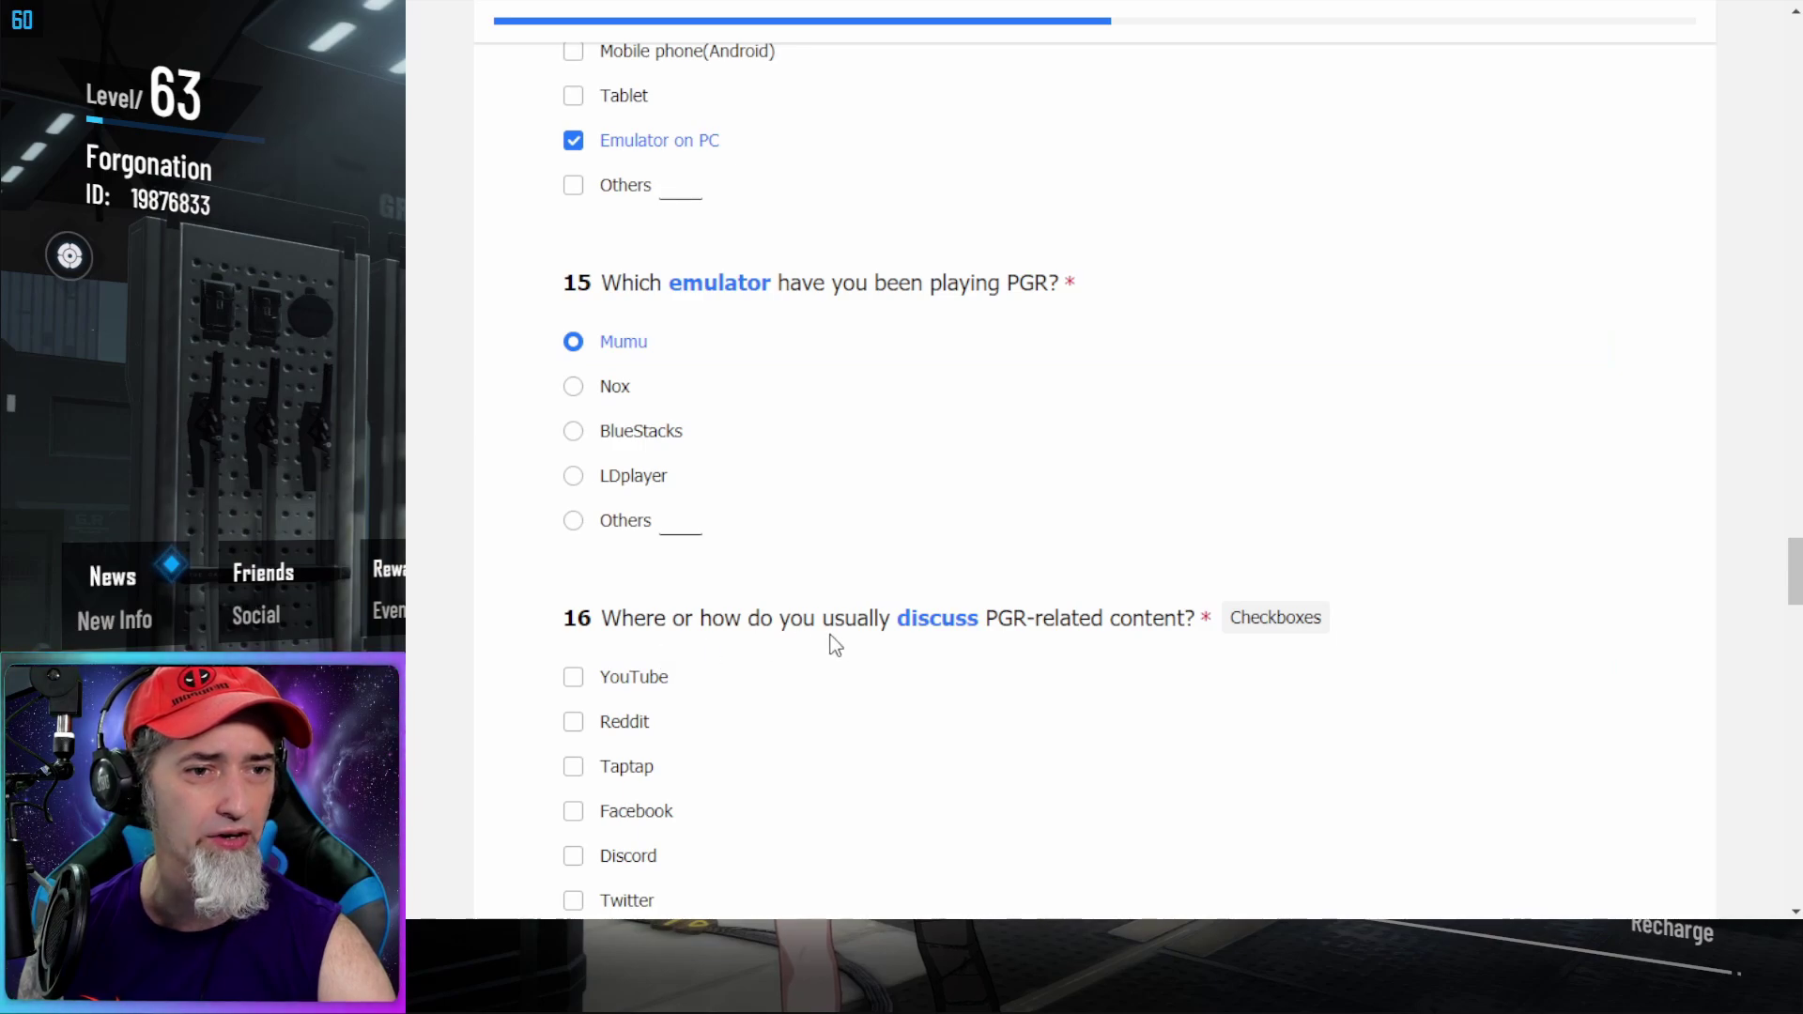
scroll(1095, 629, down, 3)
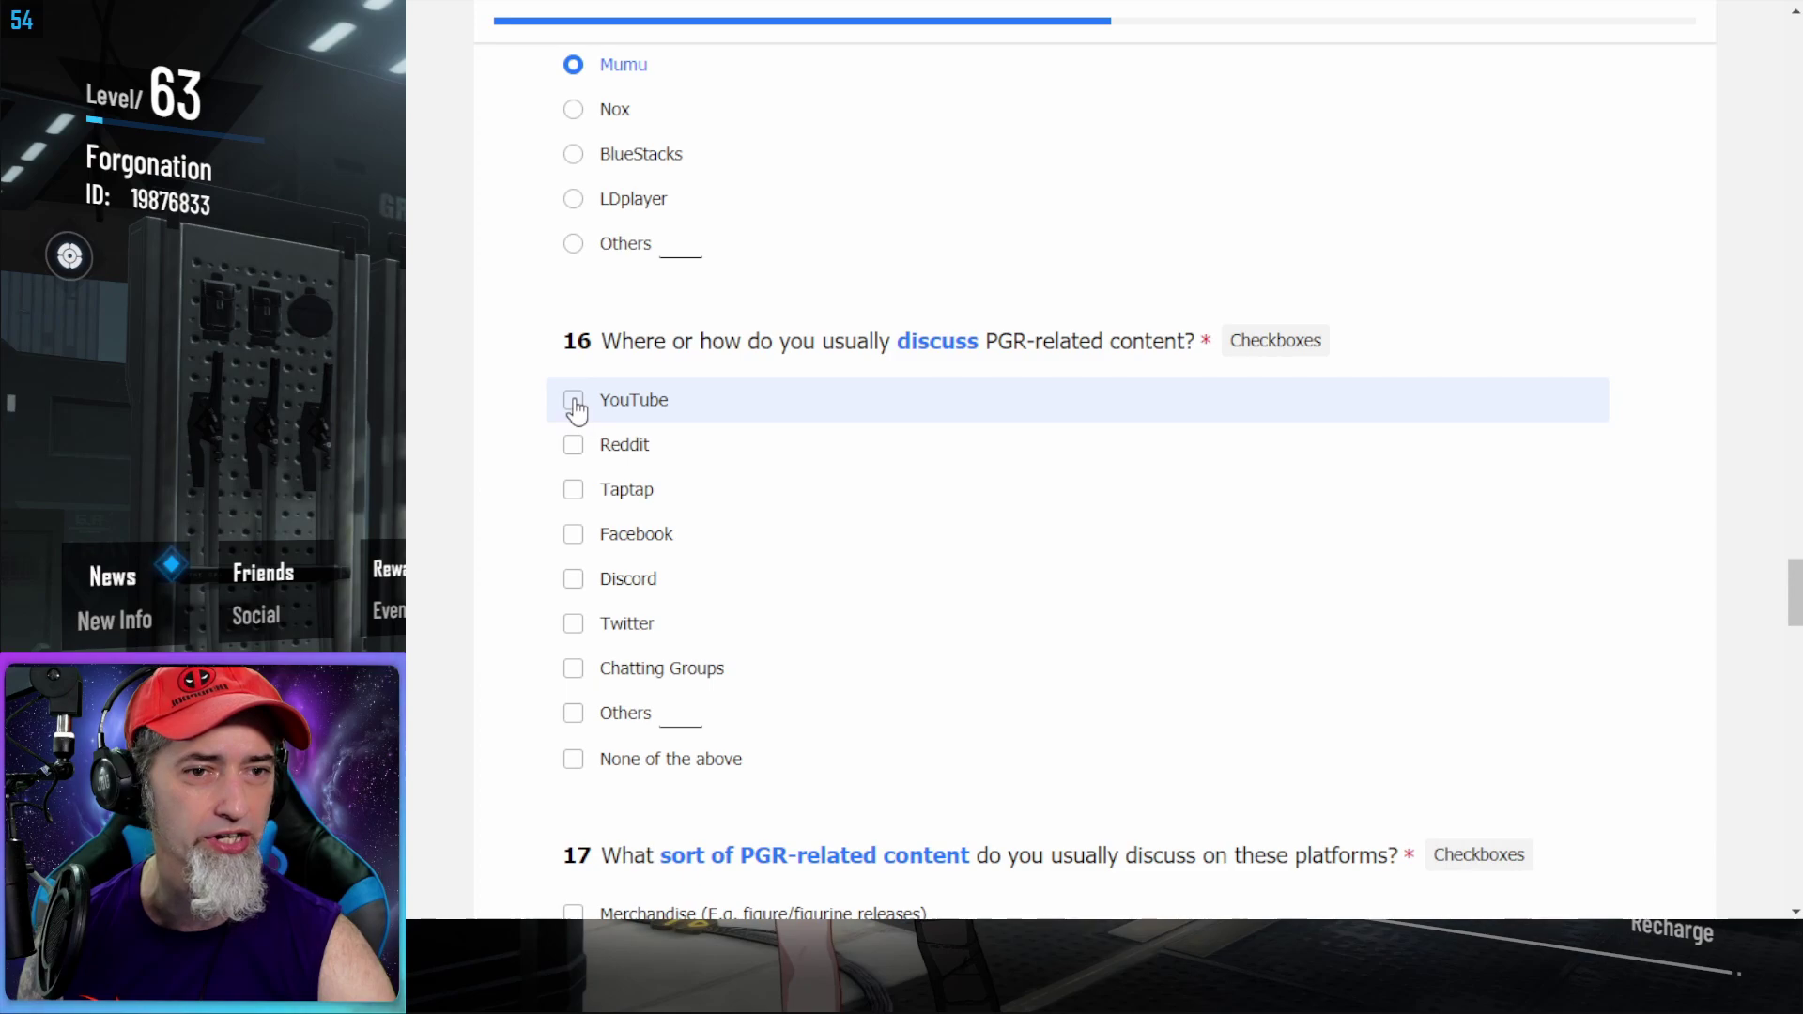
click(574, 402)
click(573, 581)
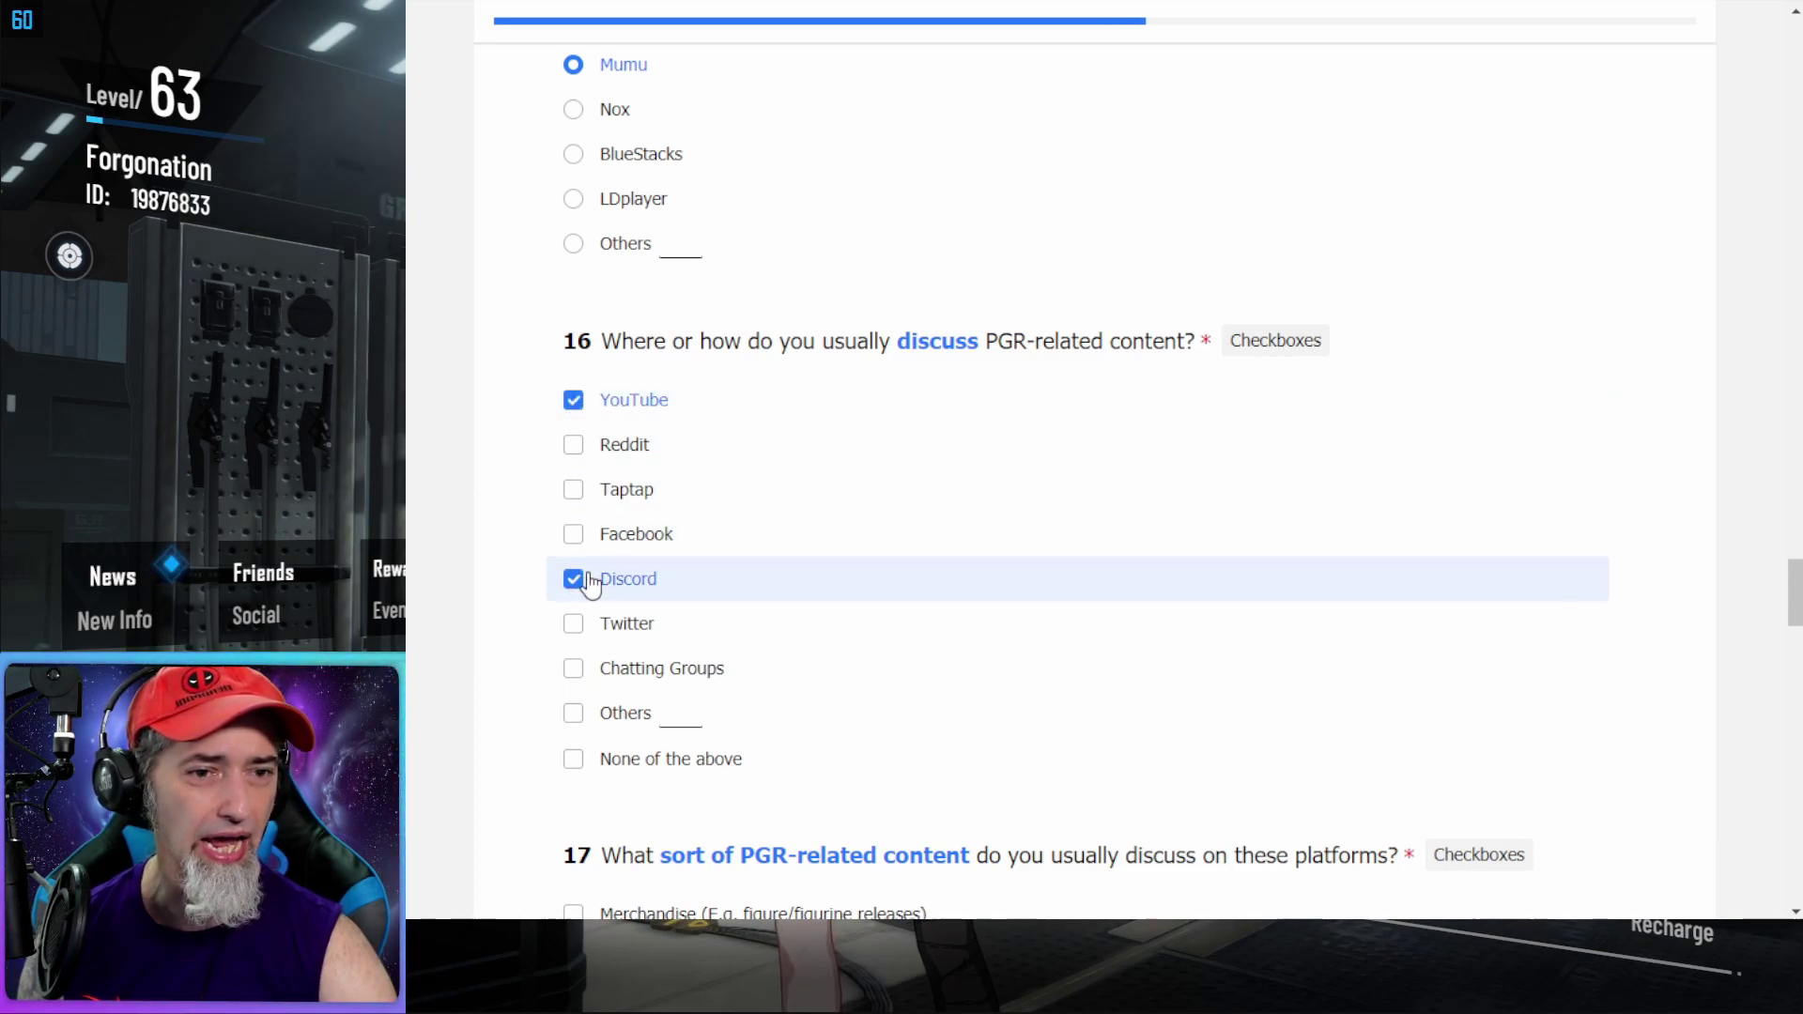
scroll(664, 611, down, 1)
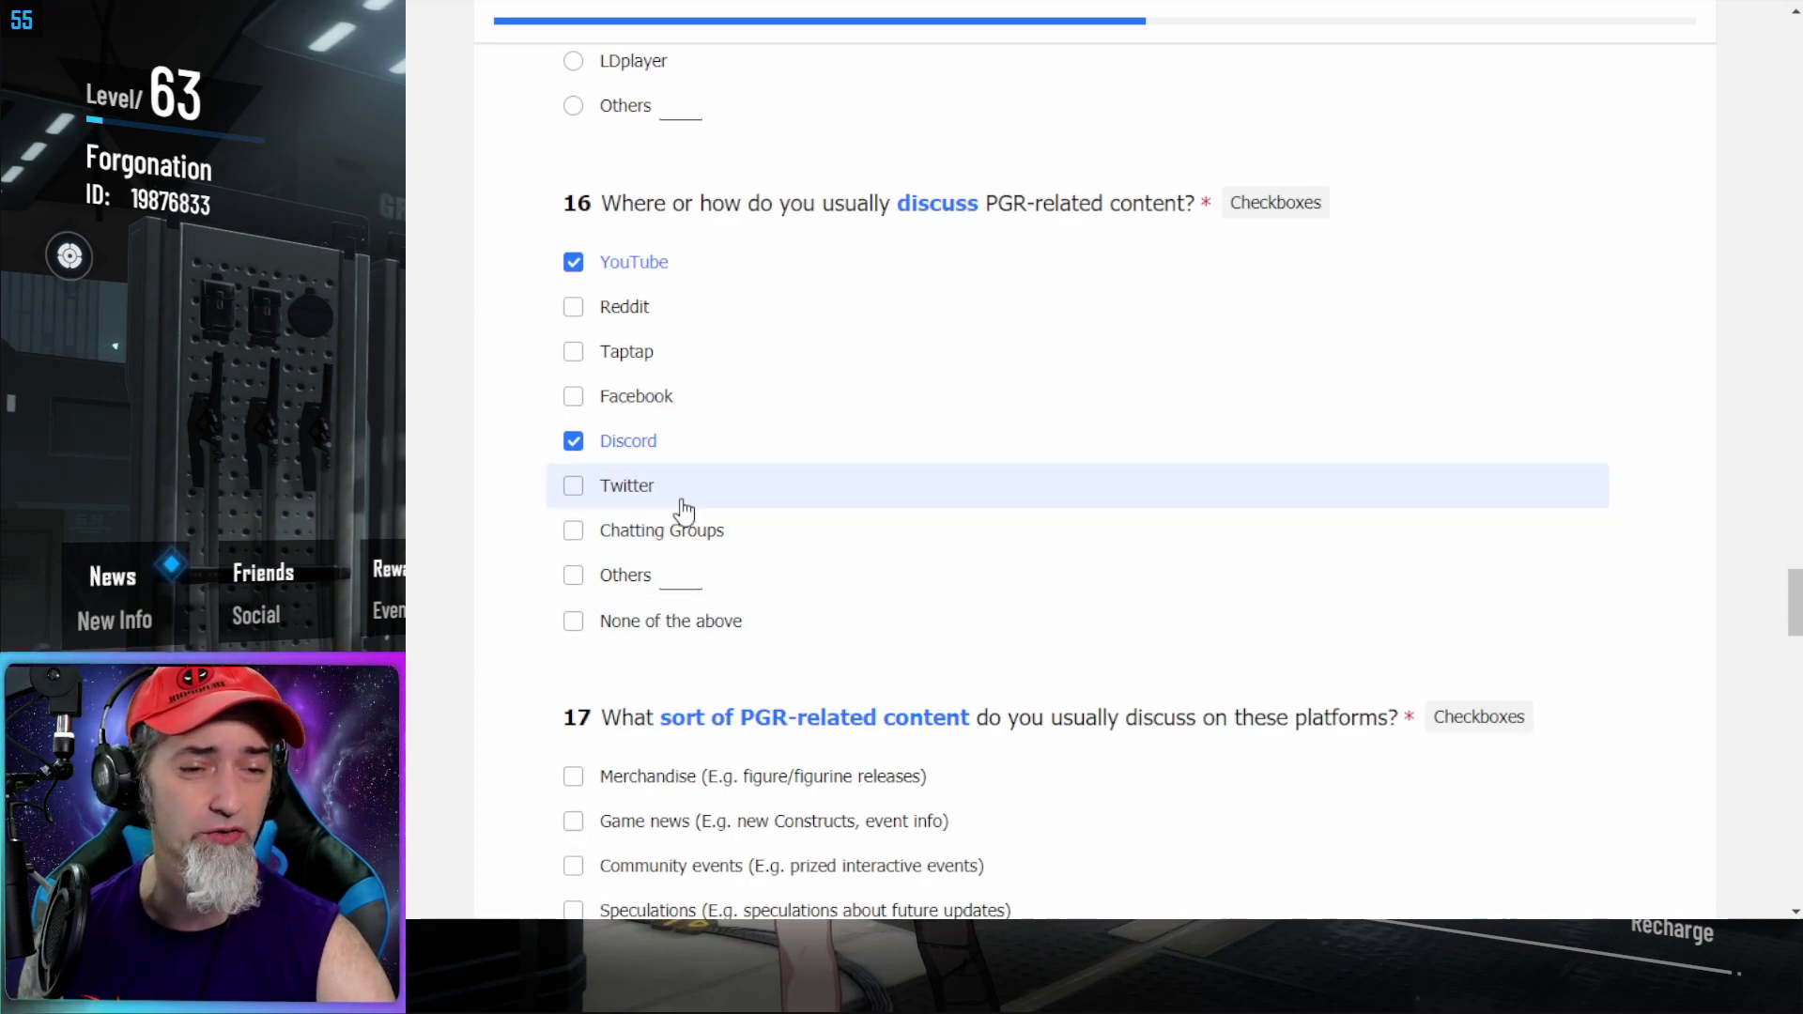
In question 17 on the PGR-related content usually discussed, select Others and enter "everything" as its text
scroll(683, 512, down, 2)
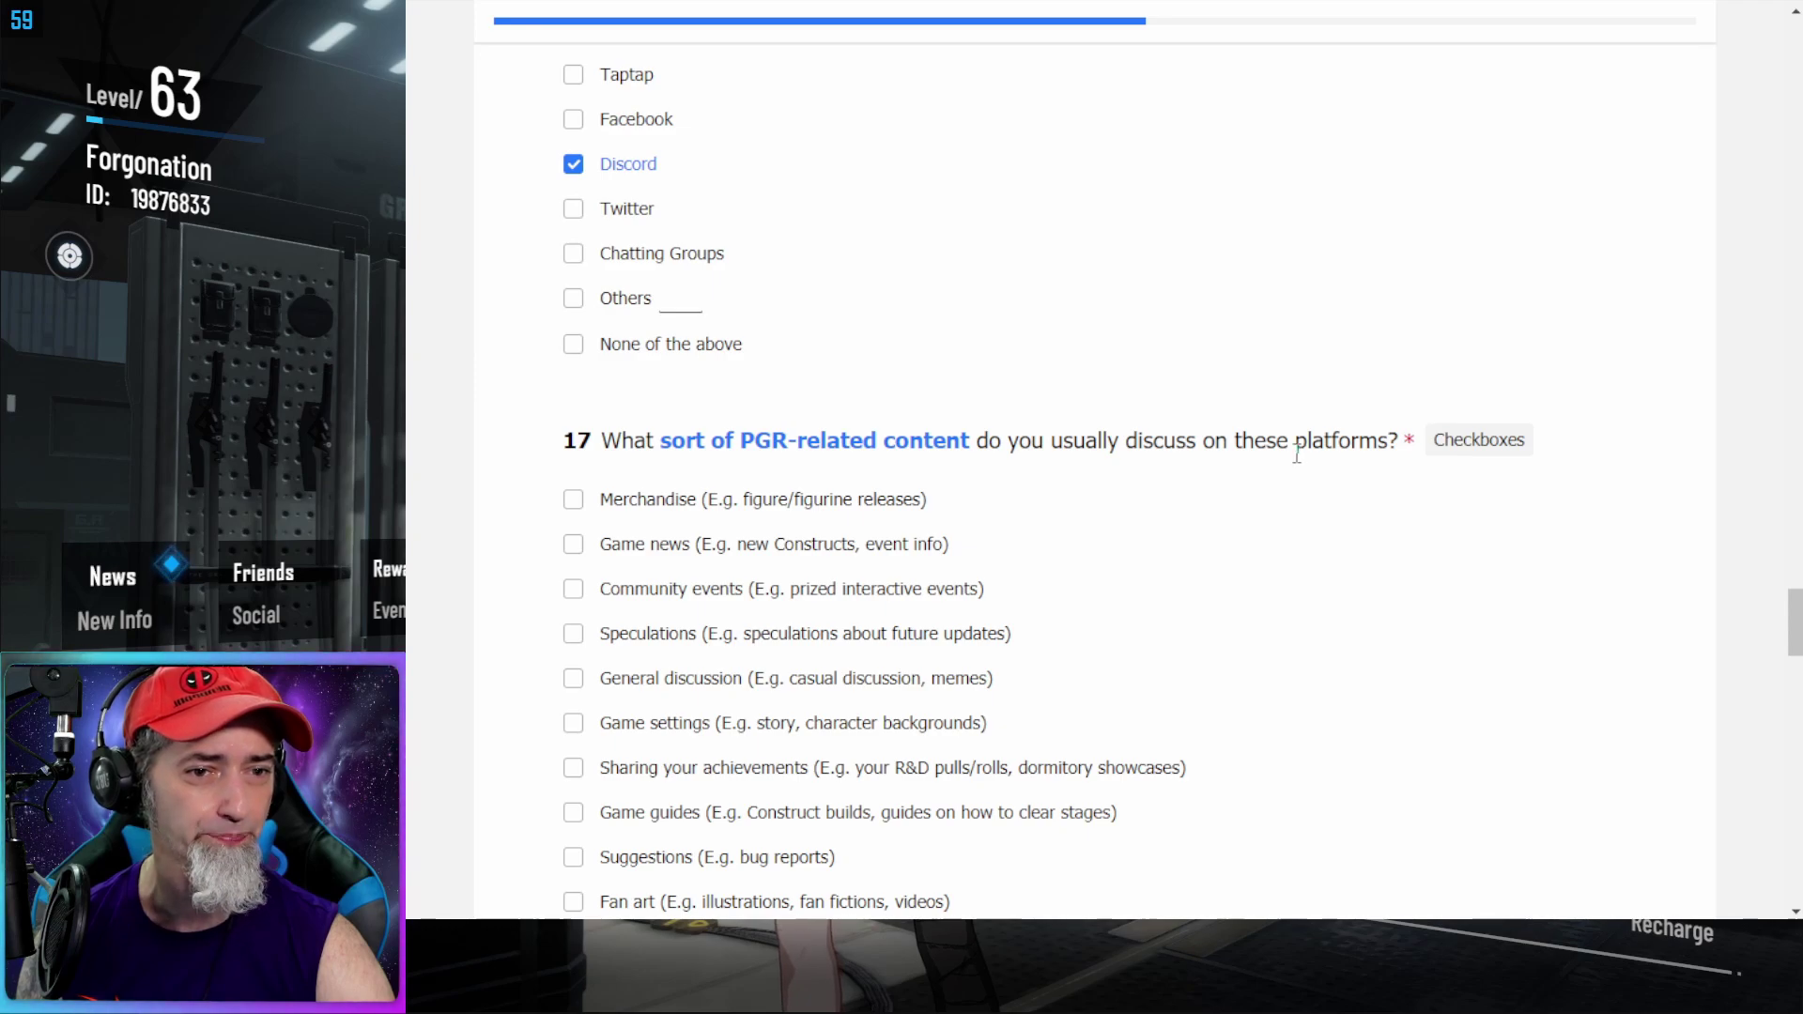
scroll(1199, 467, down, 1)
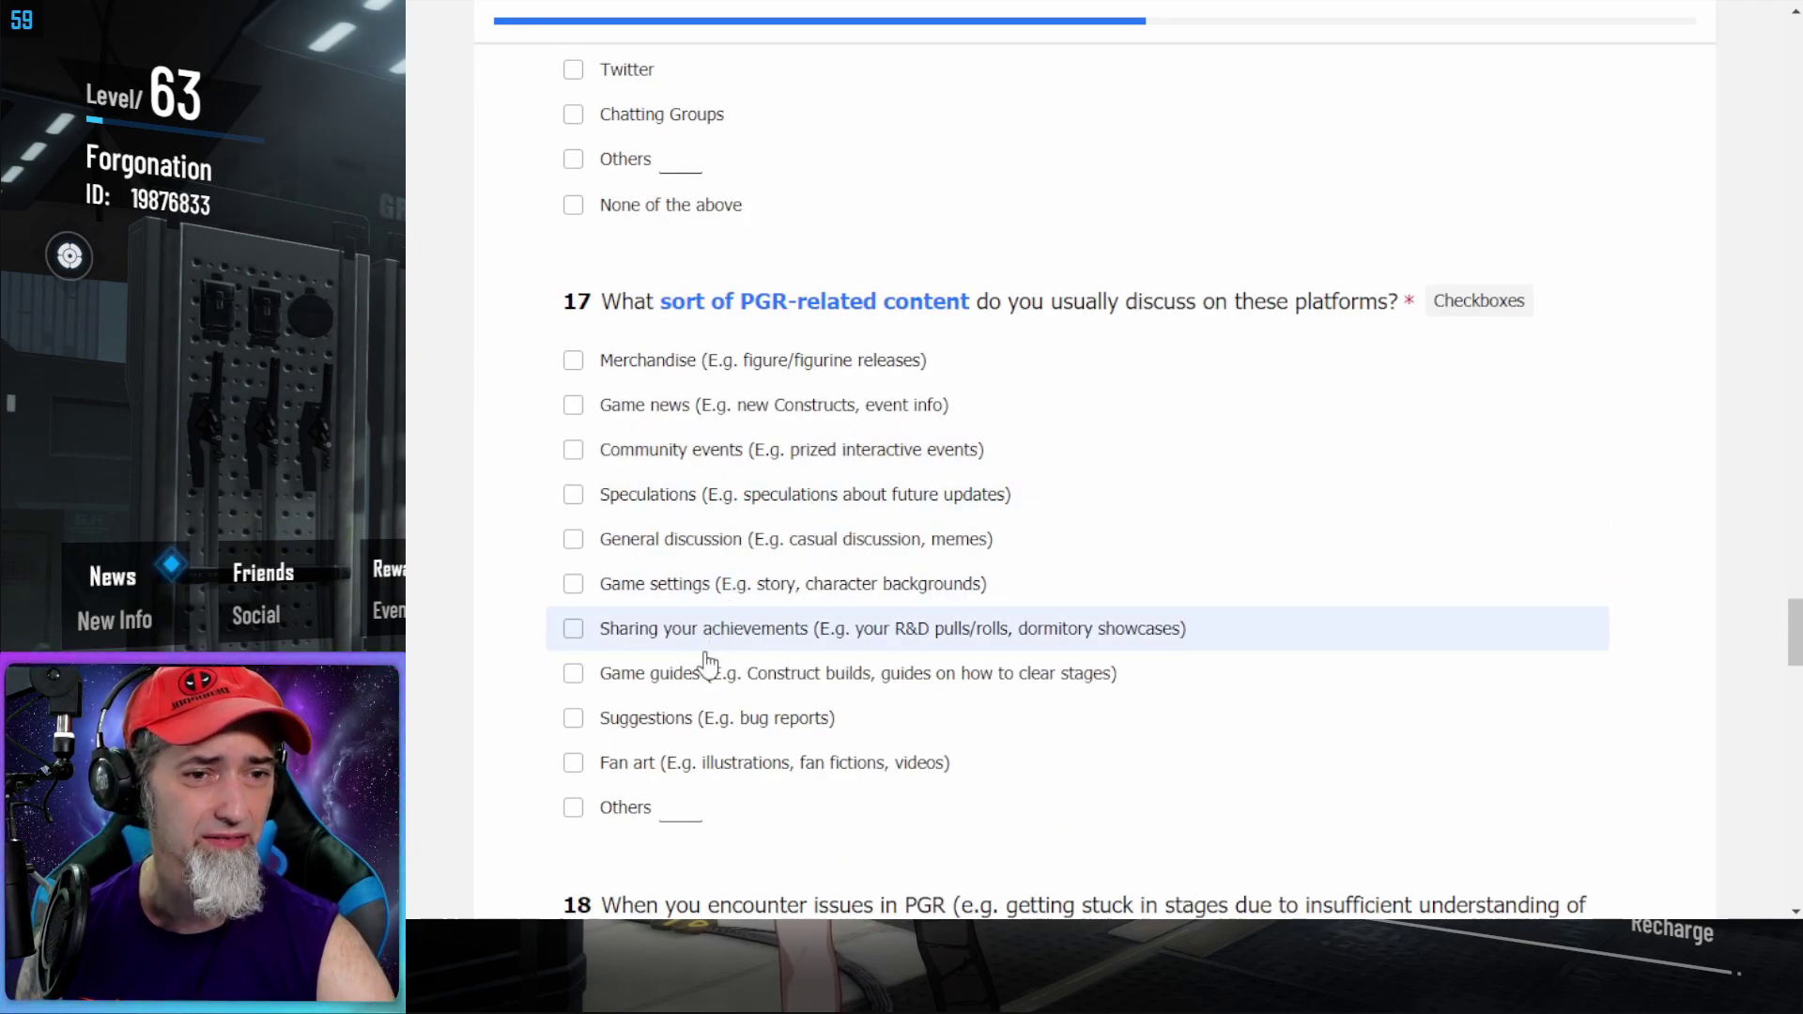
click(574, 808)
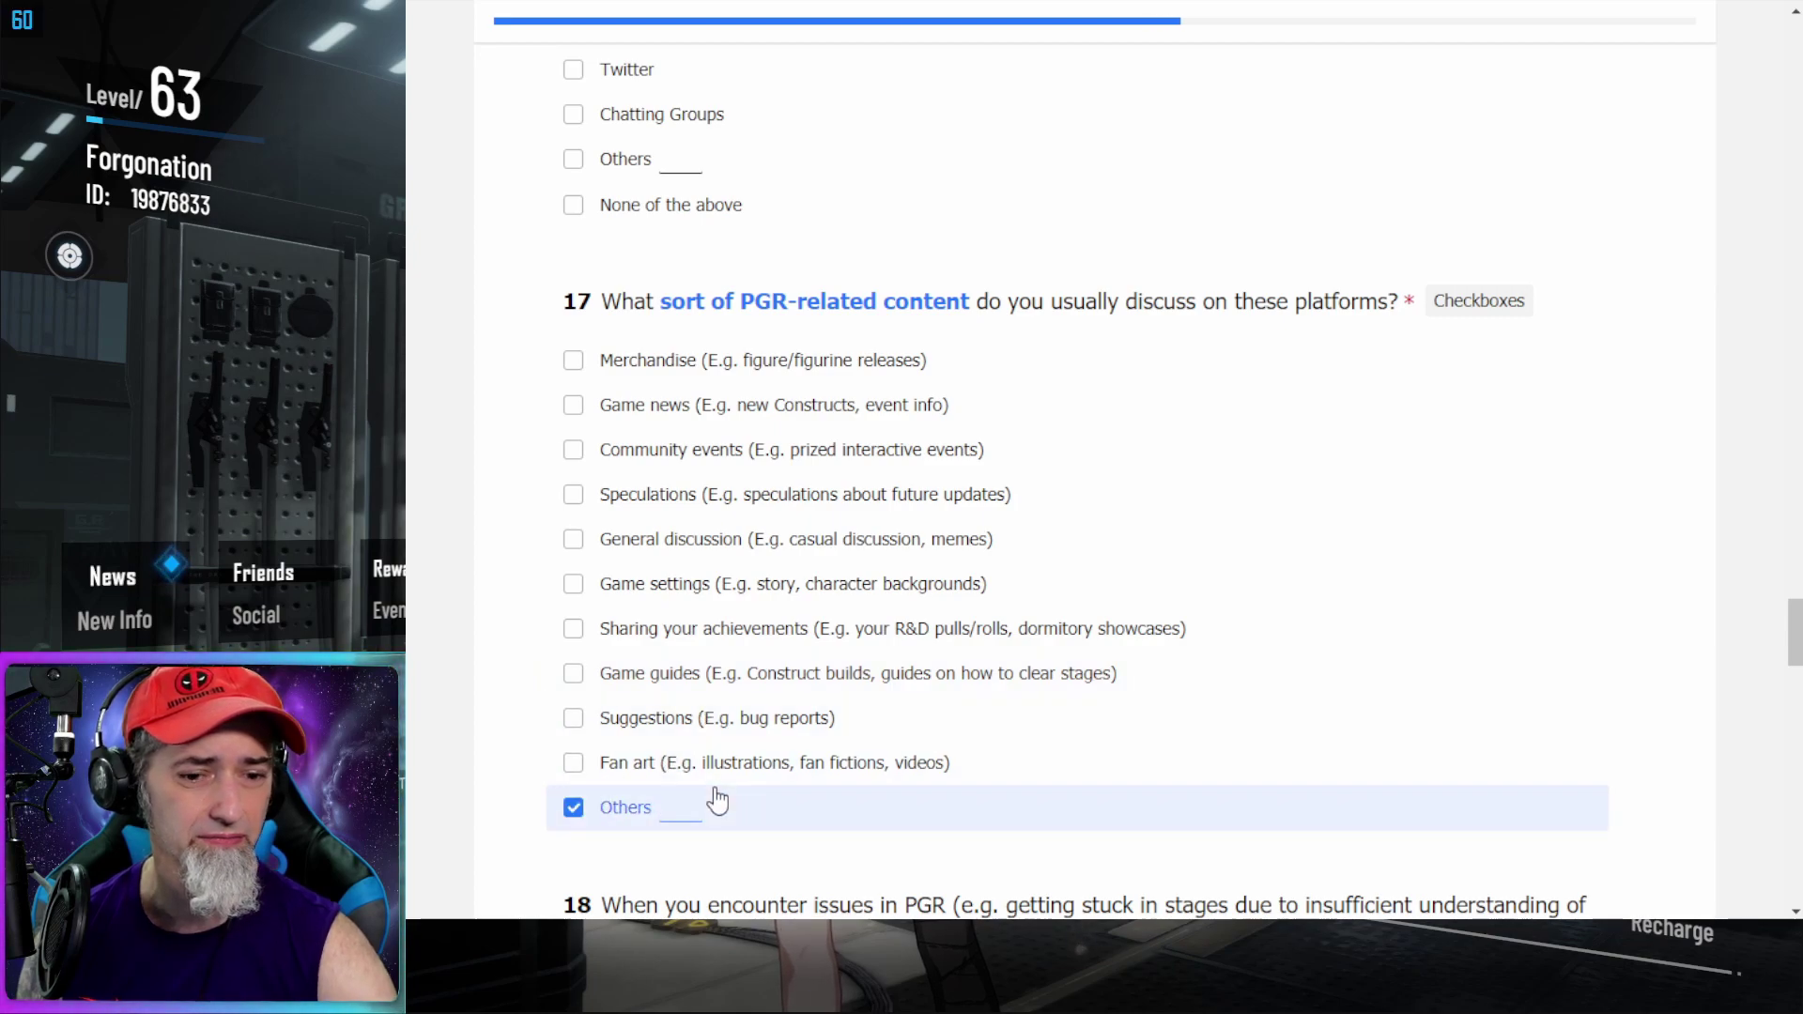
text(ever)
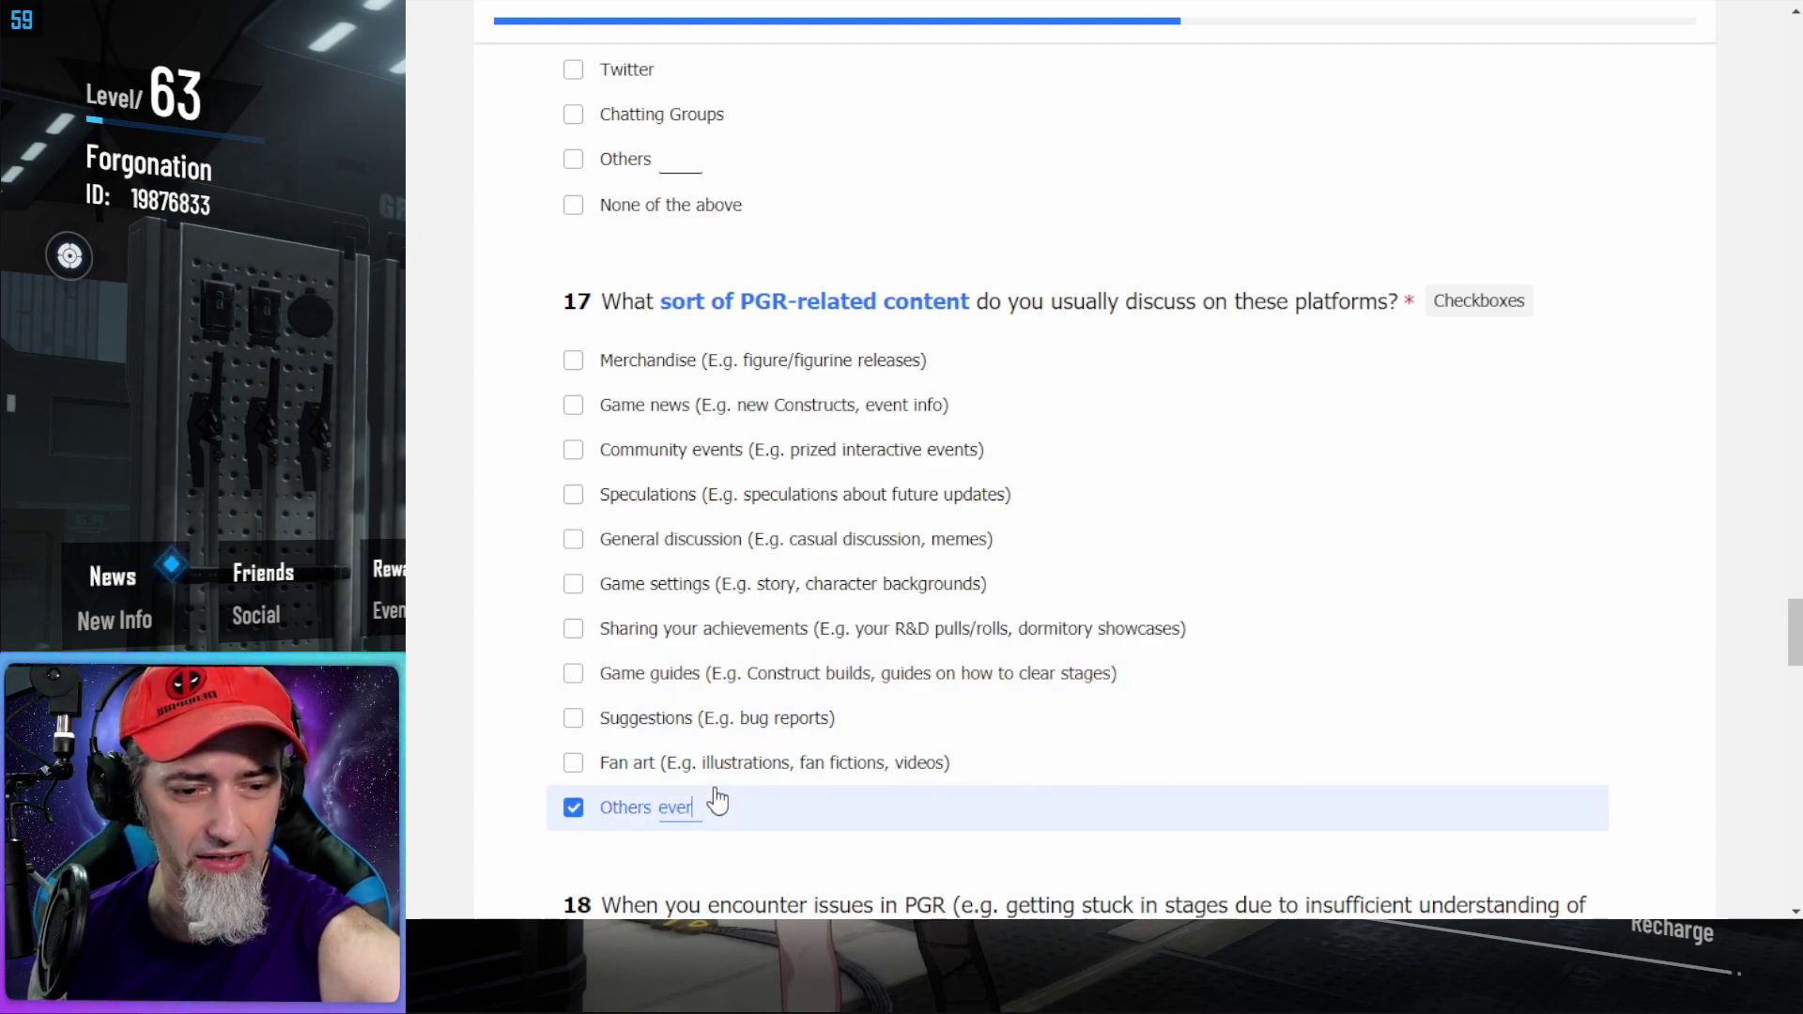
text(ything)
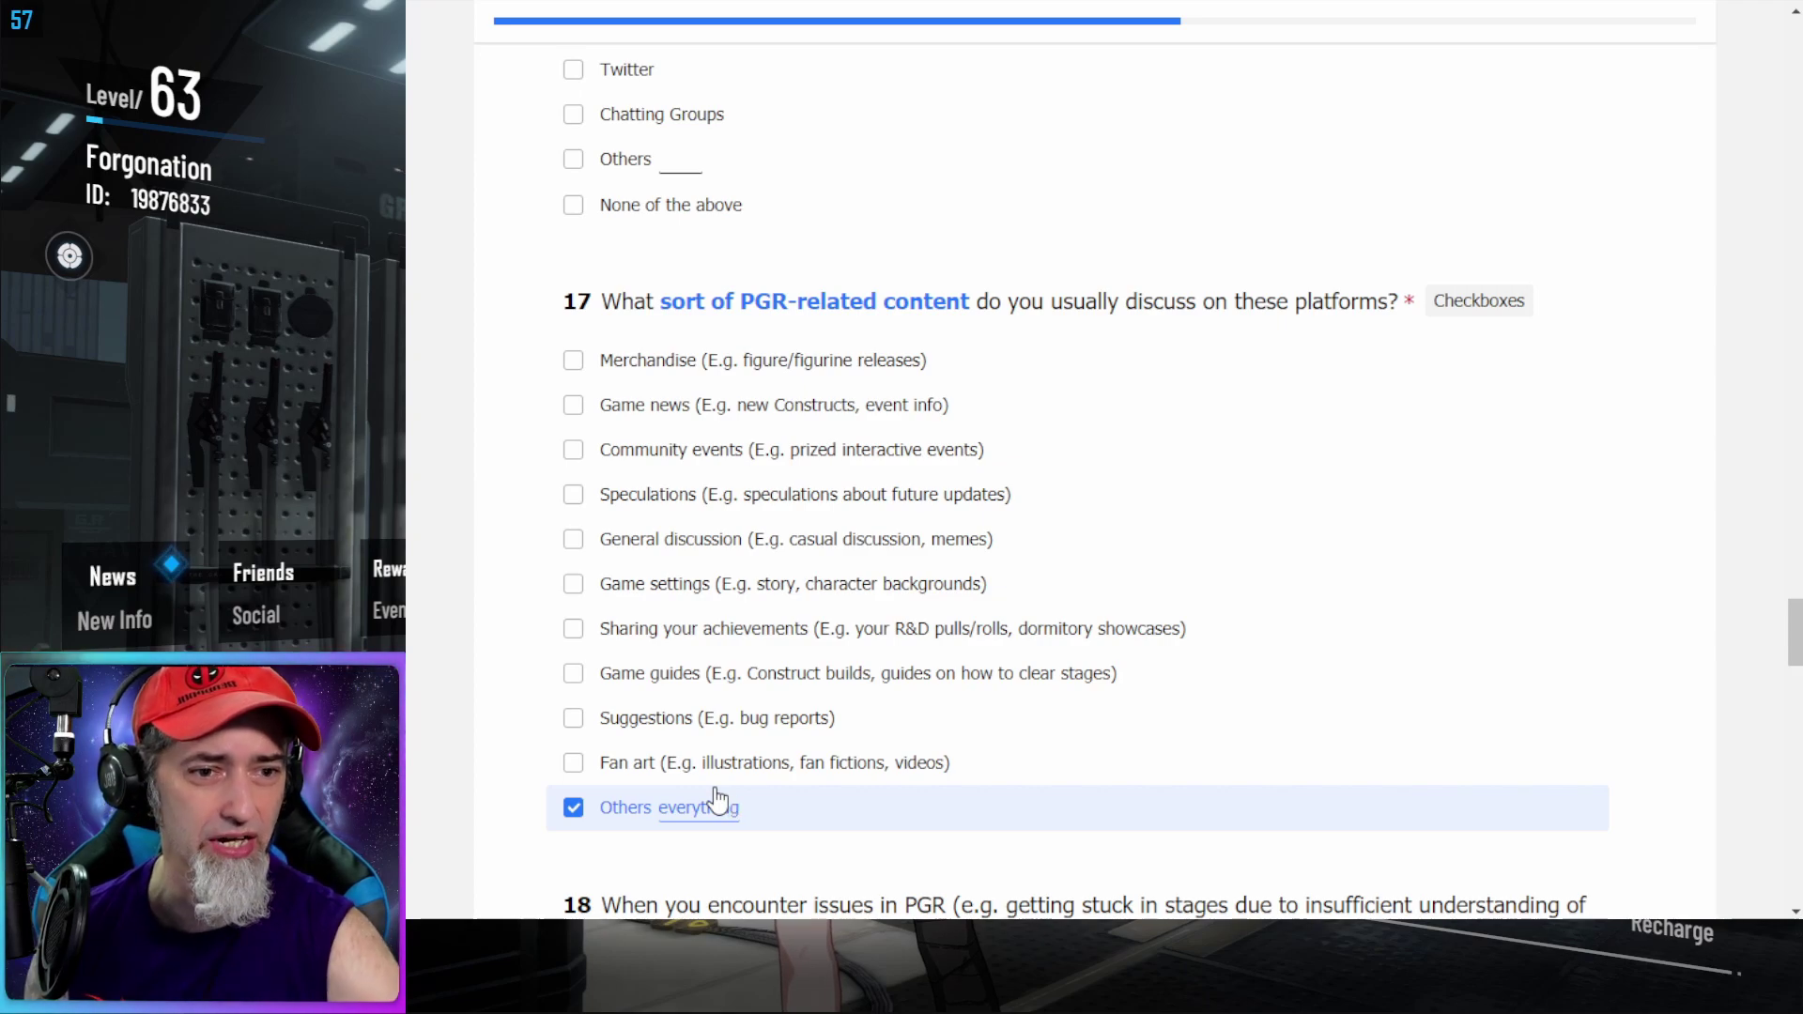
In question 18 on solving issues in PGR, select "I try to solve it myself" and "Search guides online"
scroll(899, 757, down, 4)
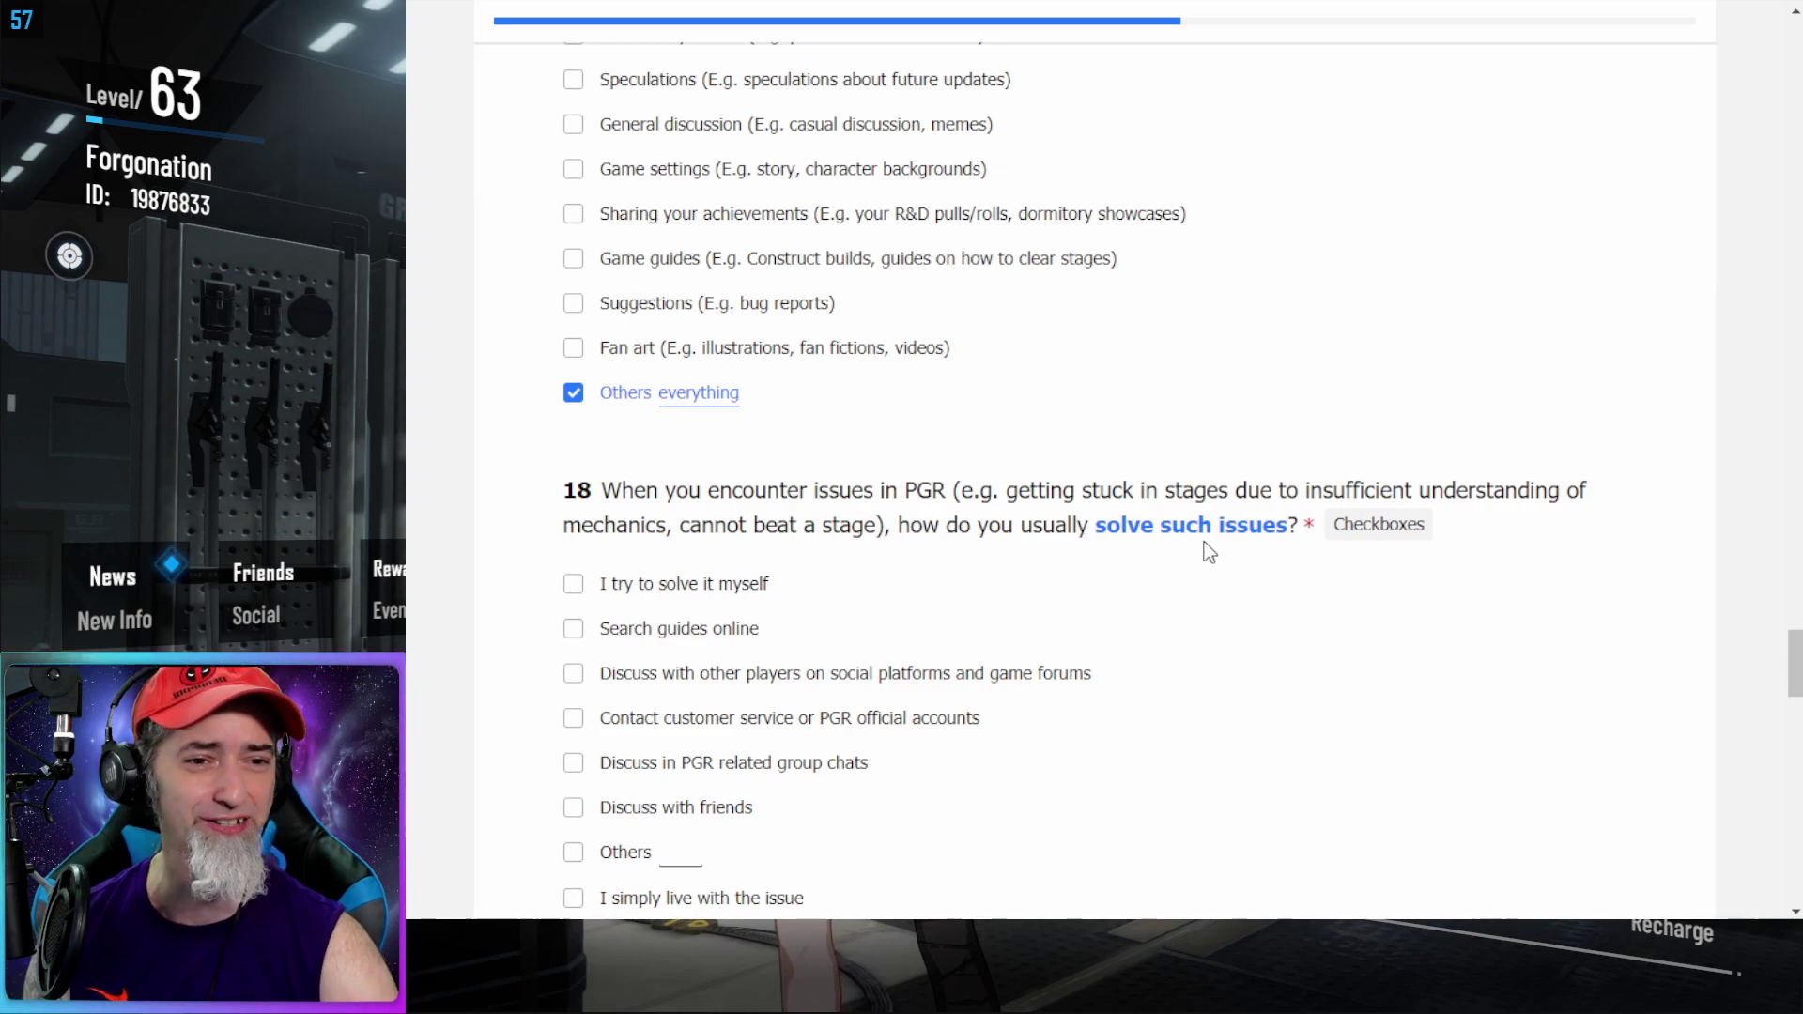
scroll(1203, 552, down, 1)
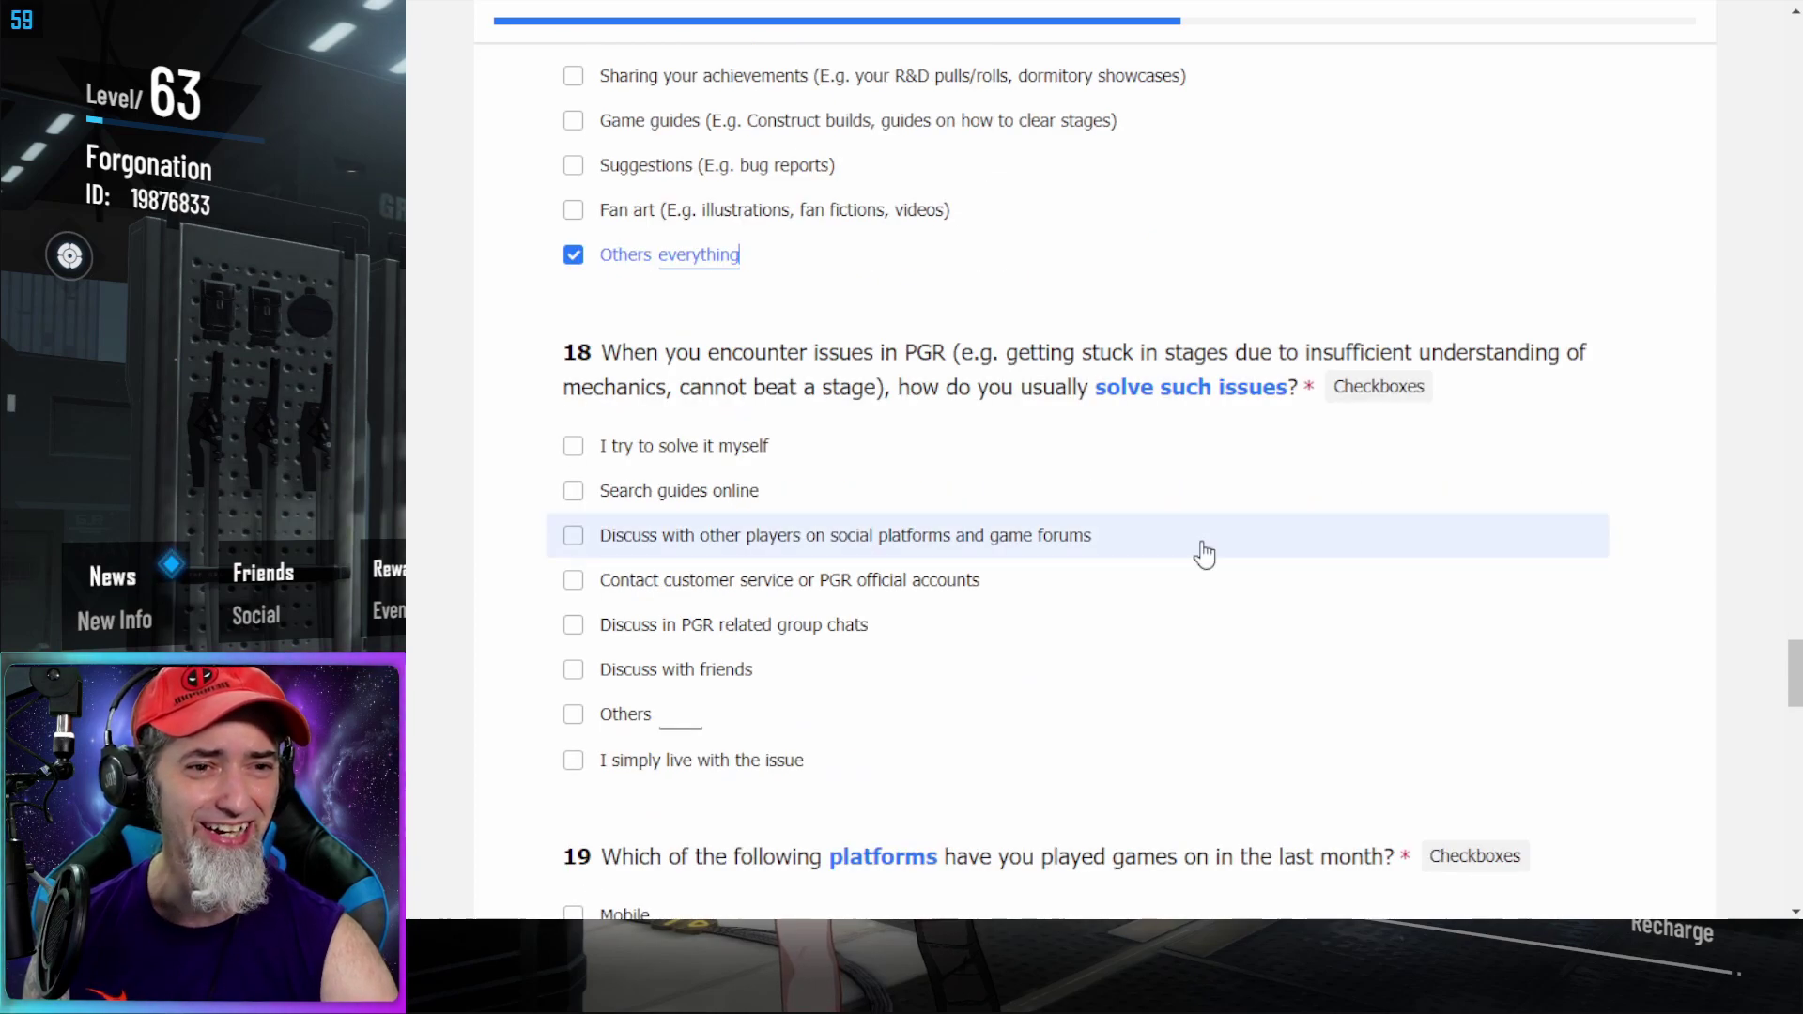
click(573, 446)
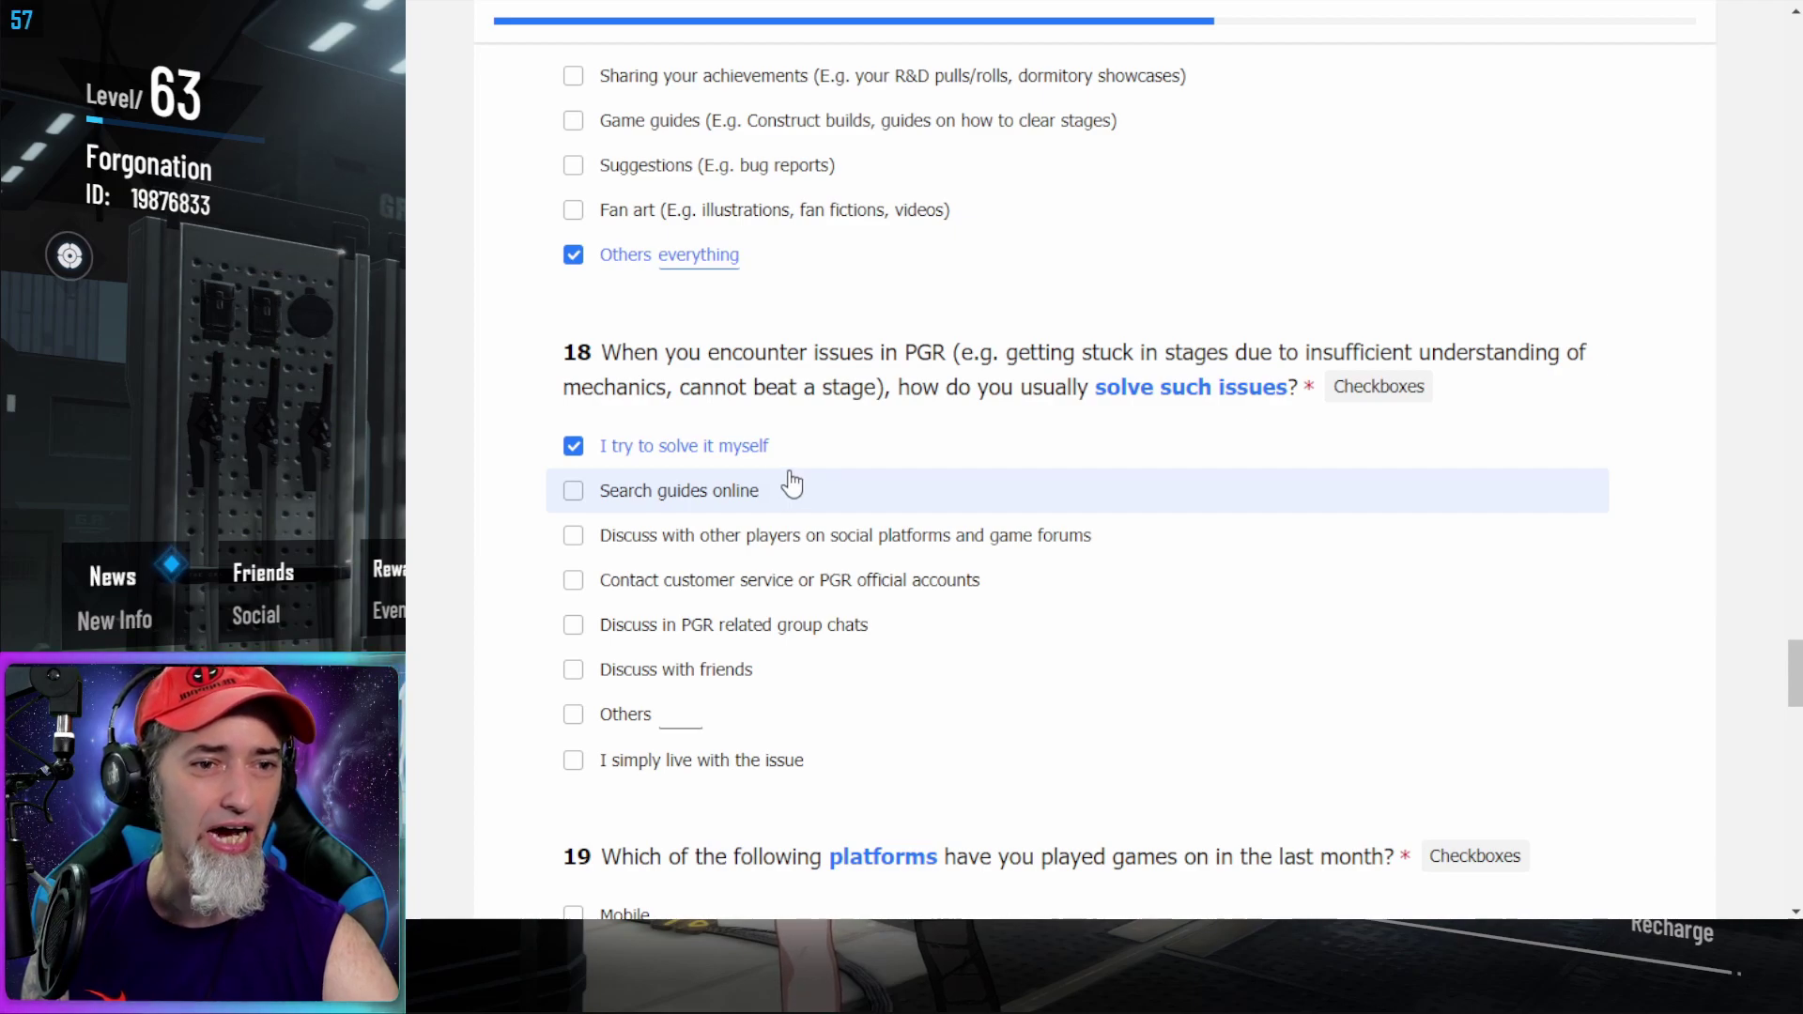
click(576, 493)
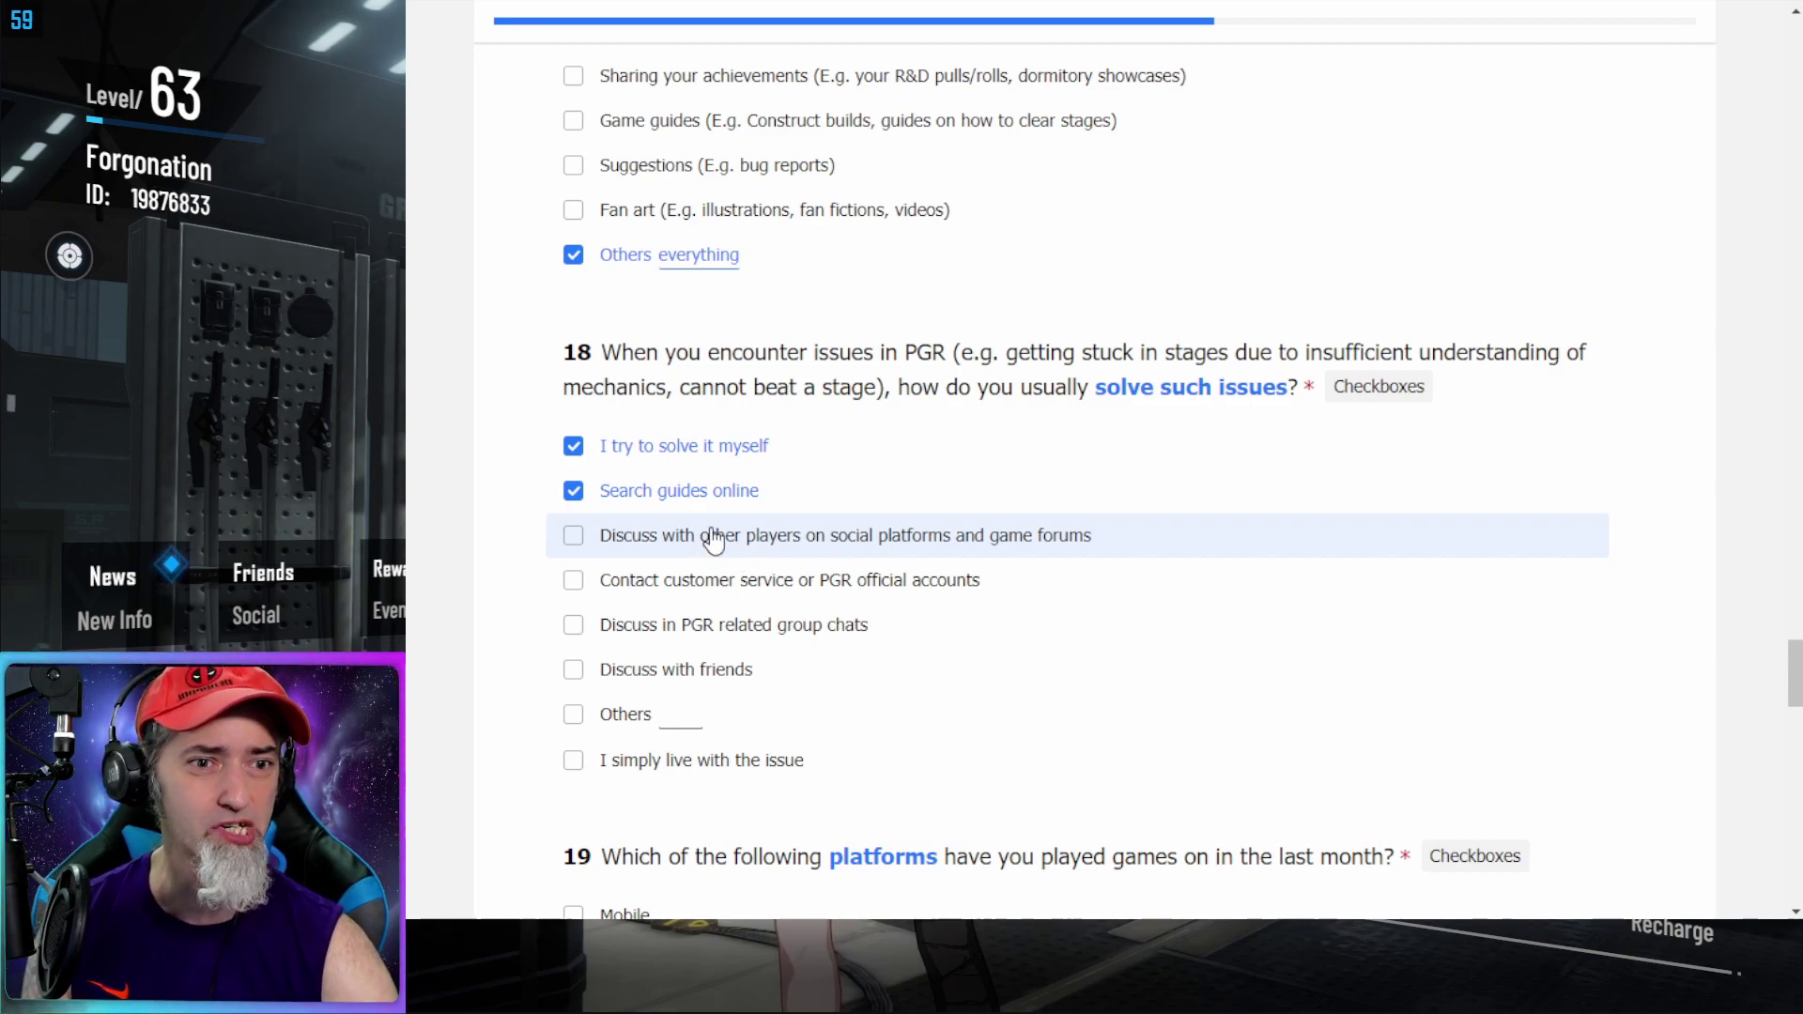
In question 19 on platforms played in the last month, select PC and Mobile
scroll(719, 533, down, 1)
scroll(723, 532, down, 1)
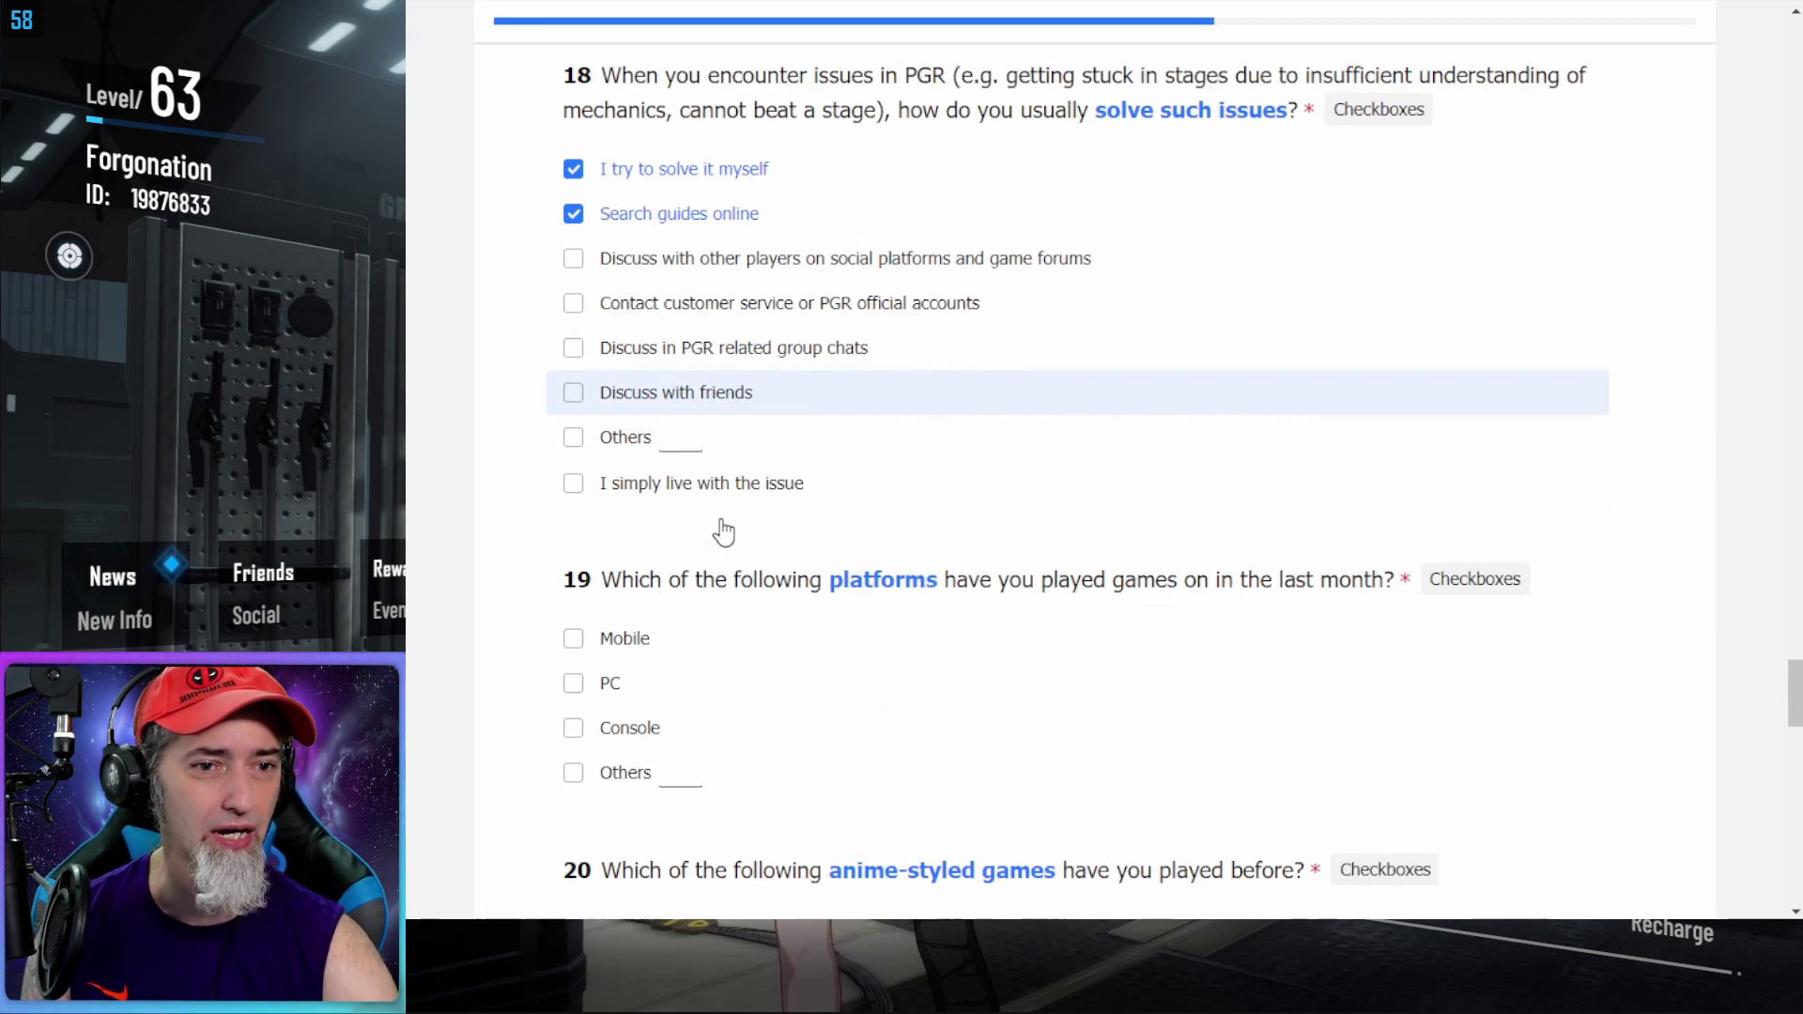
scroll(731, 496, down, 1)
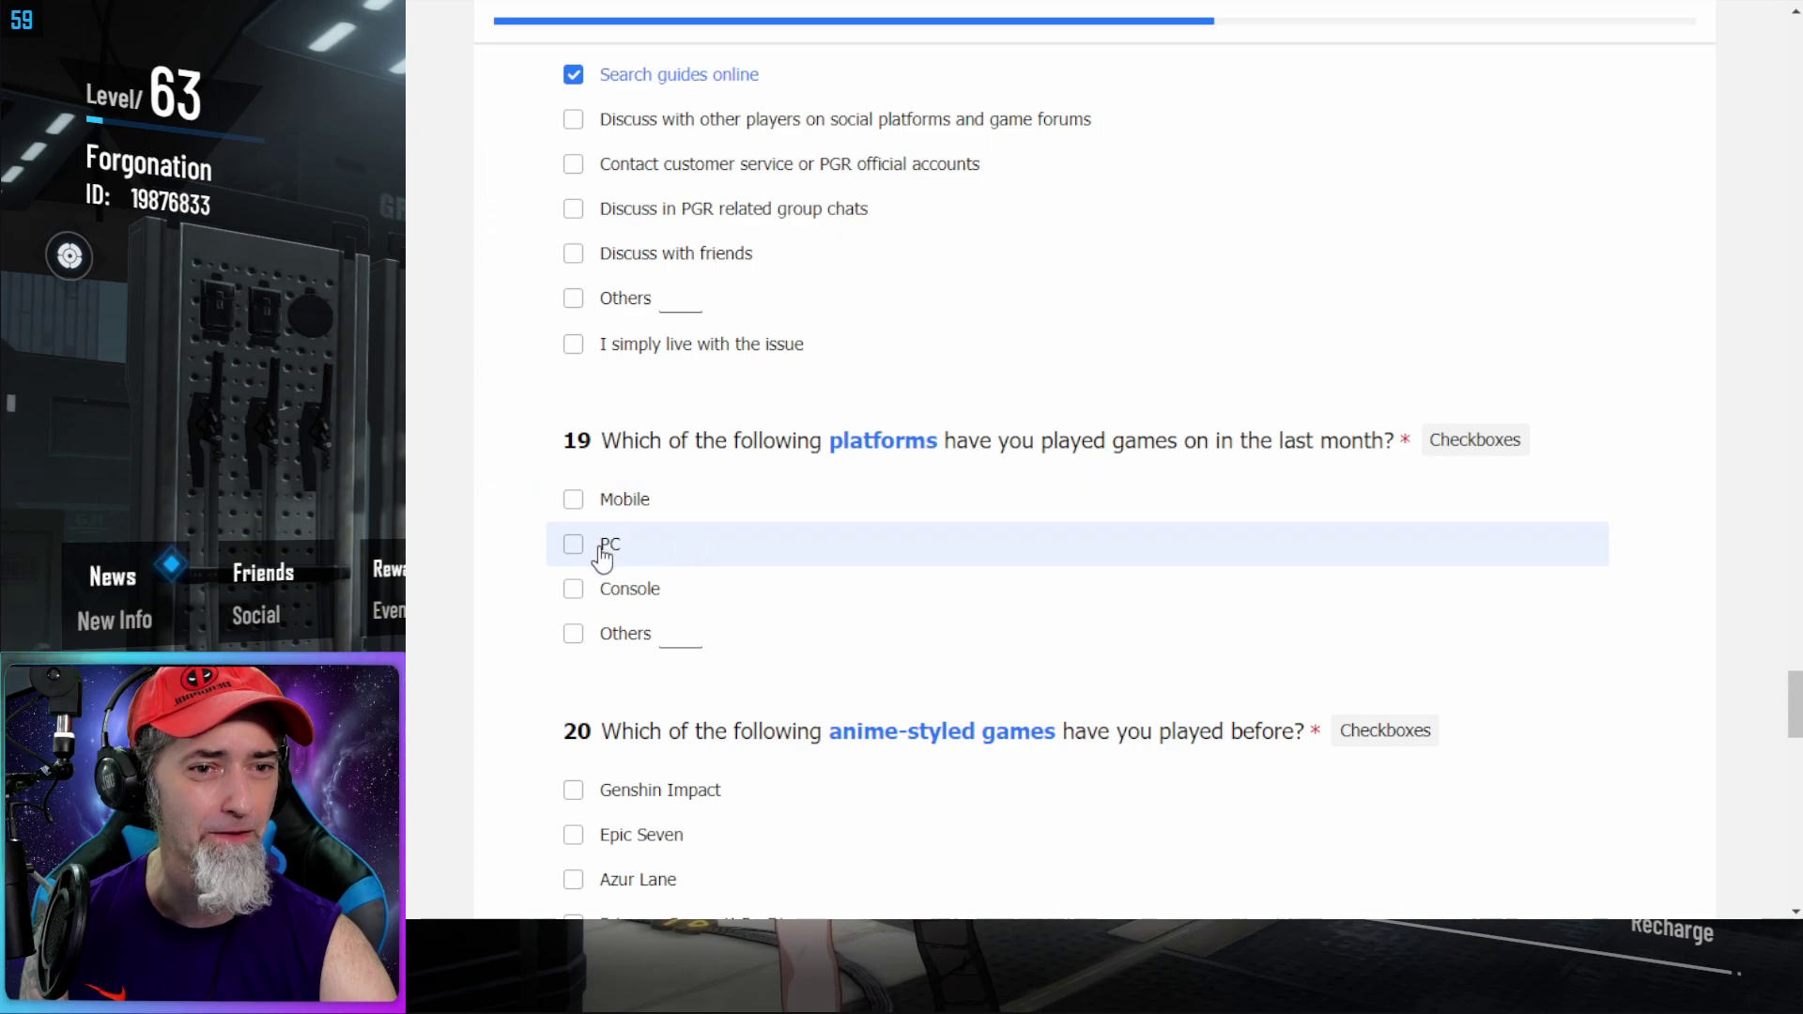
click(572, 545)
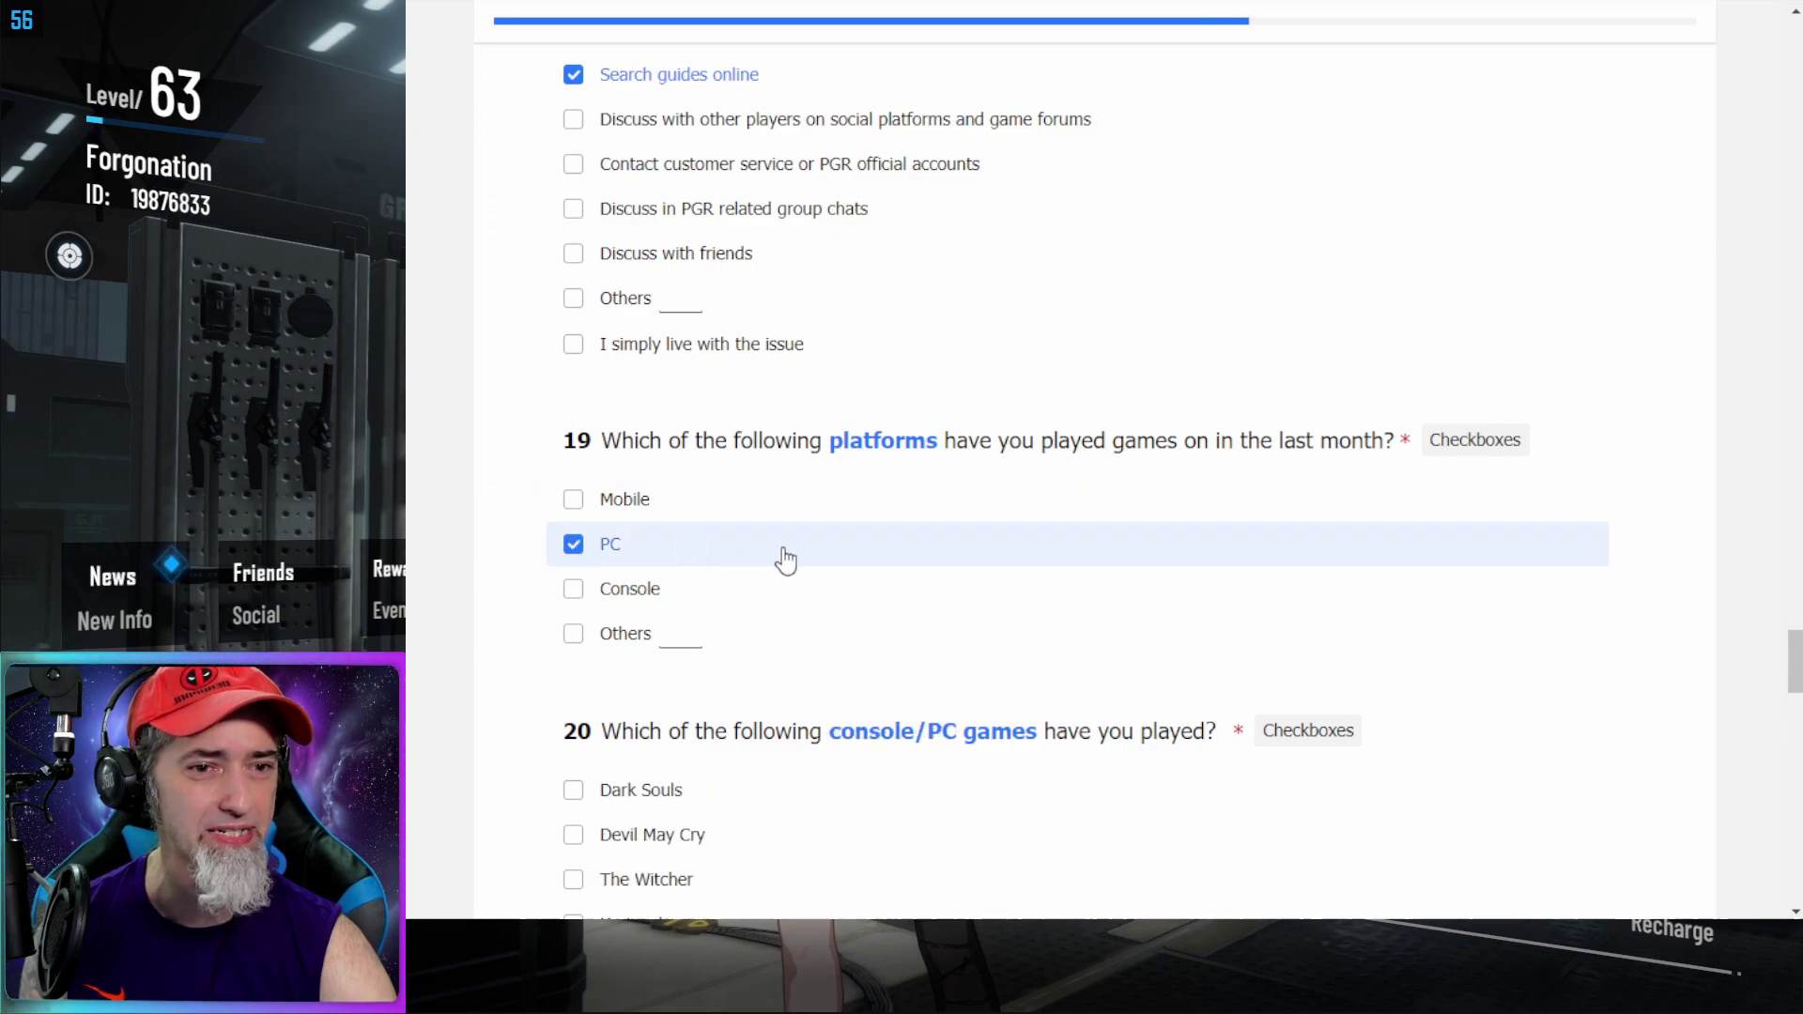
click(573, 499)
In question 20 on console/PC games, select Devil May Cry, Assassin's Creed and Others, entering "call of duty, titanfall, and tekken"
scroll(921, 523, down, 3)
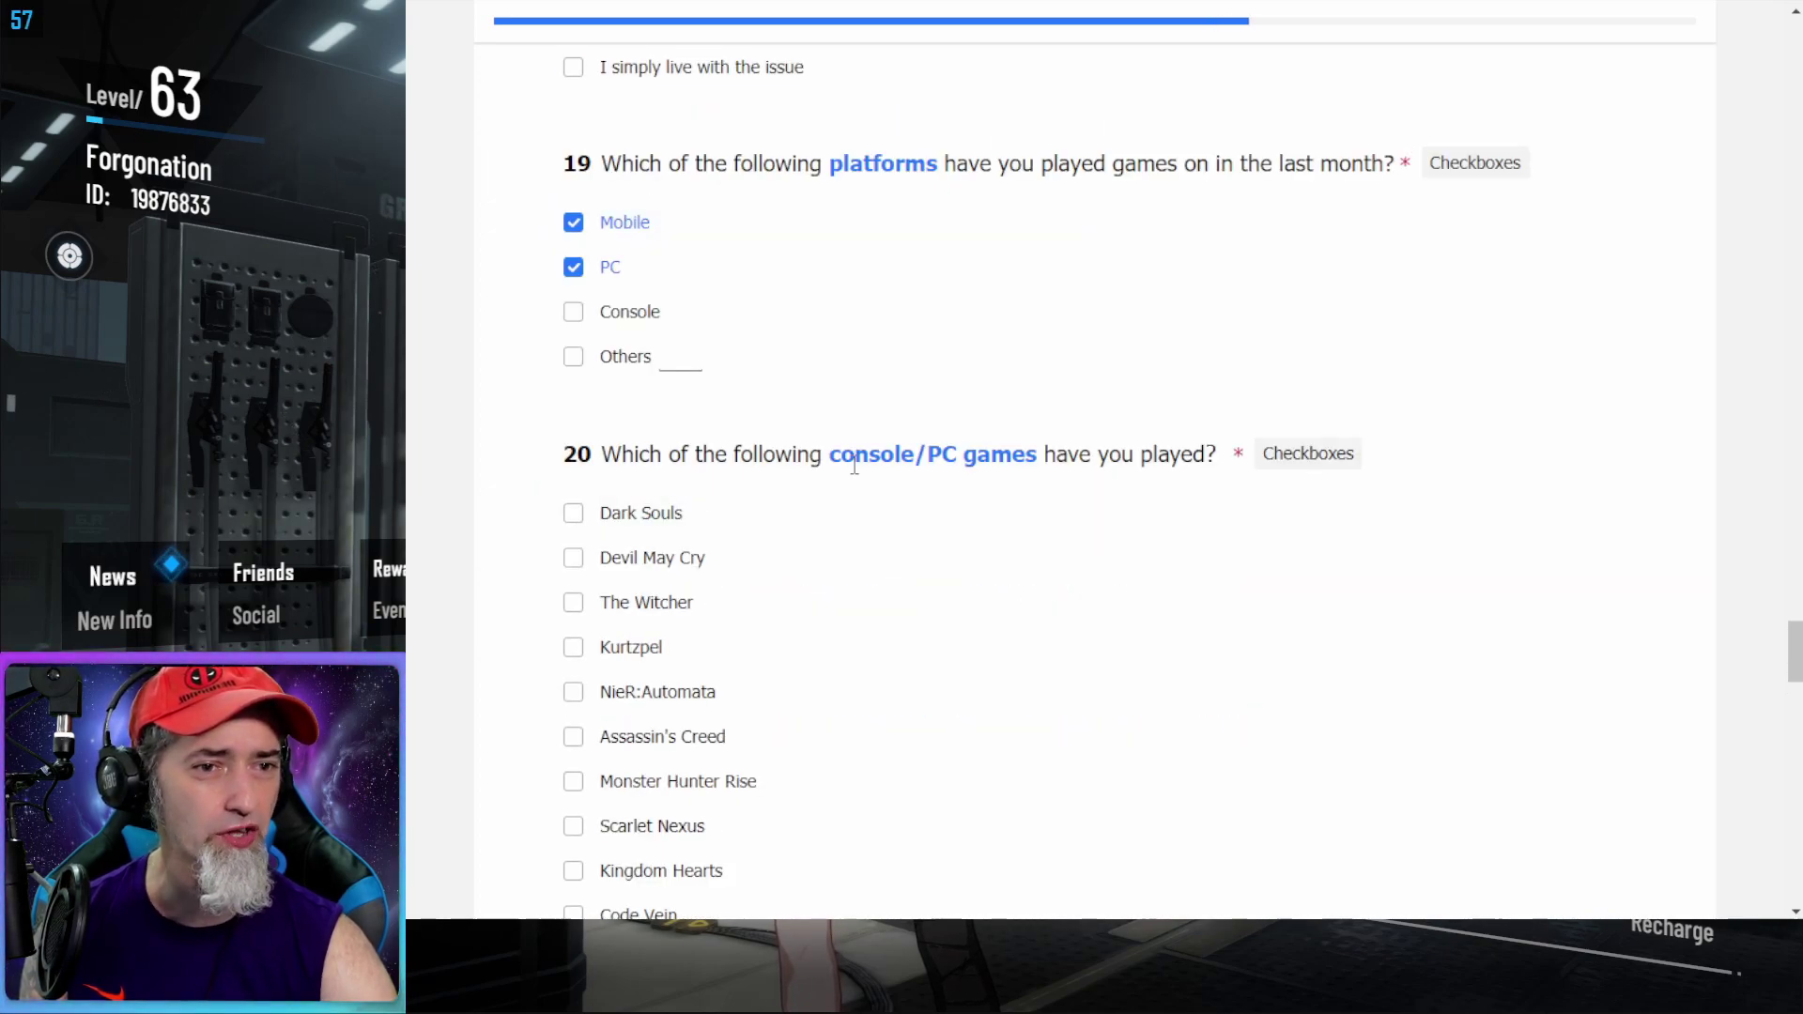
scroll(1193, 489, down, 2)
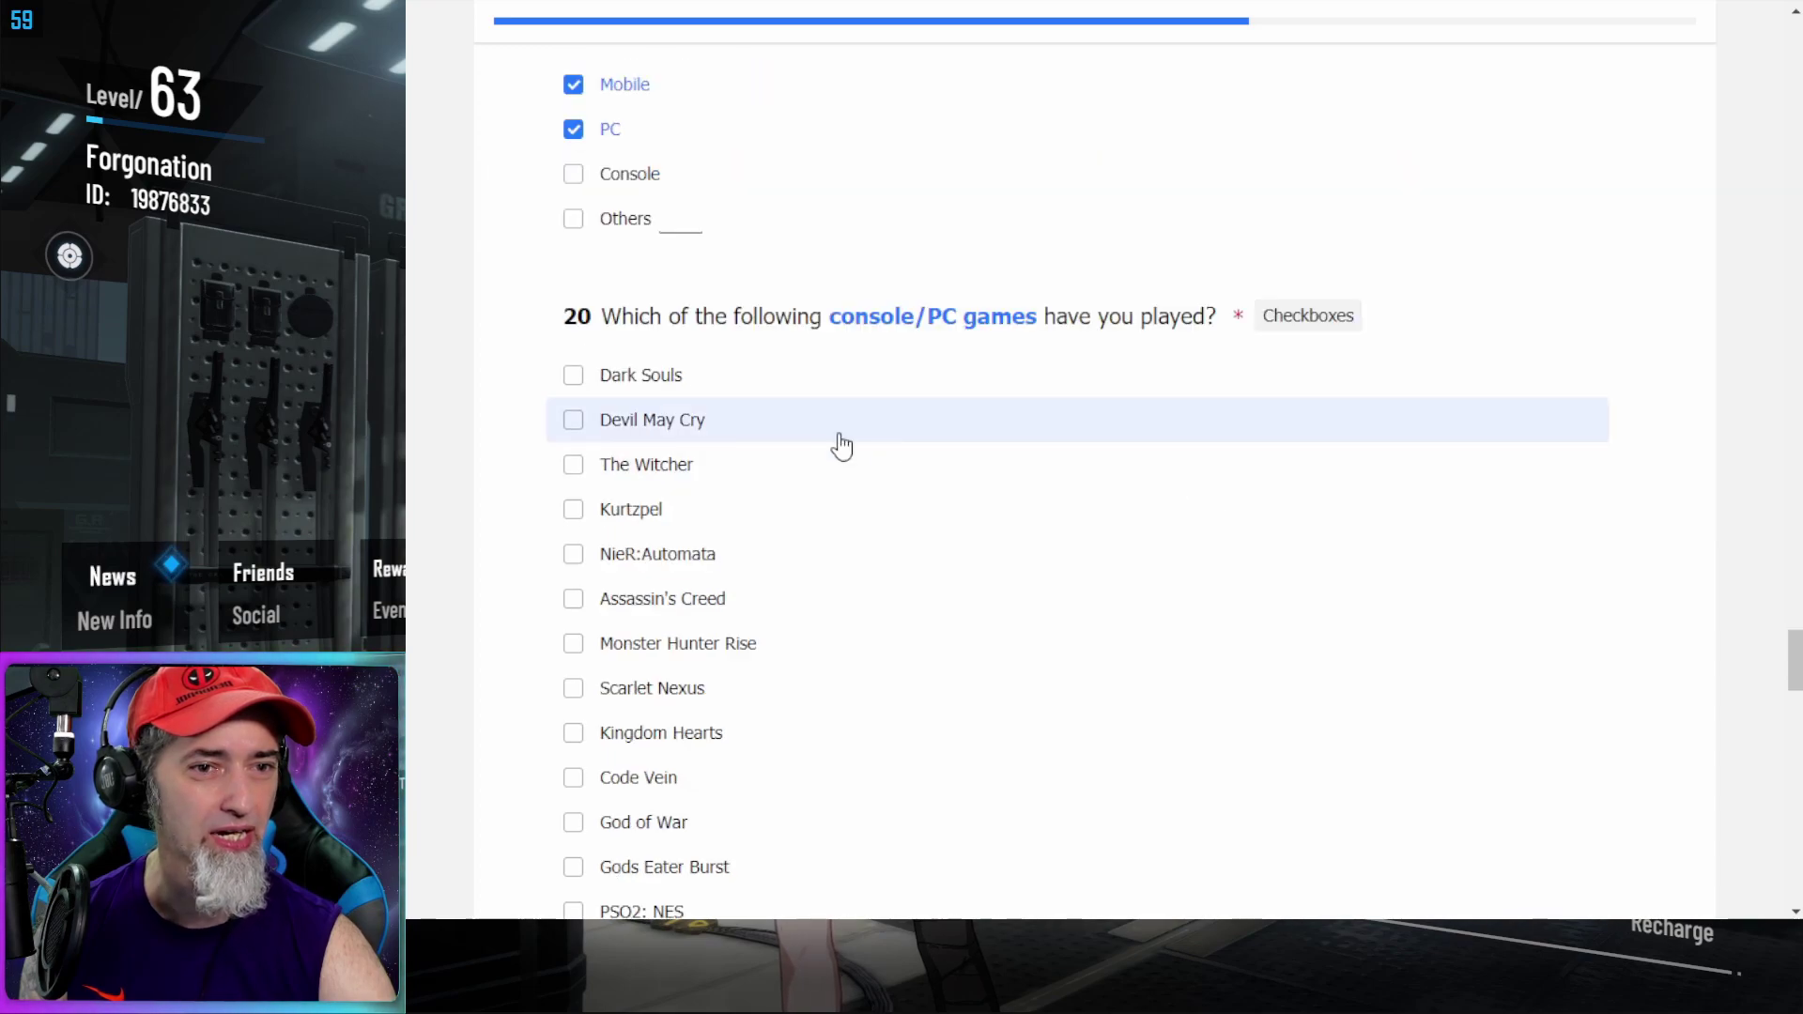
click(574, 422)
scroll(834, 413, down, 2)
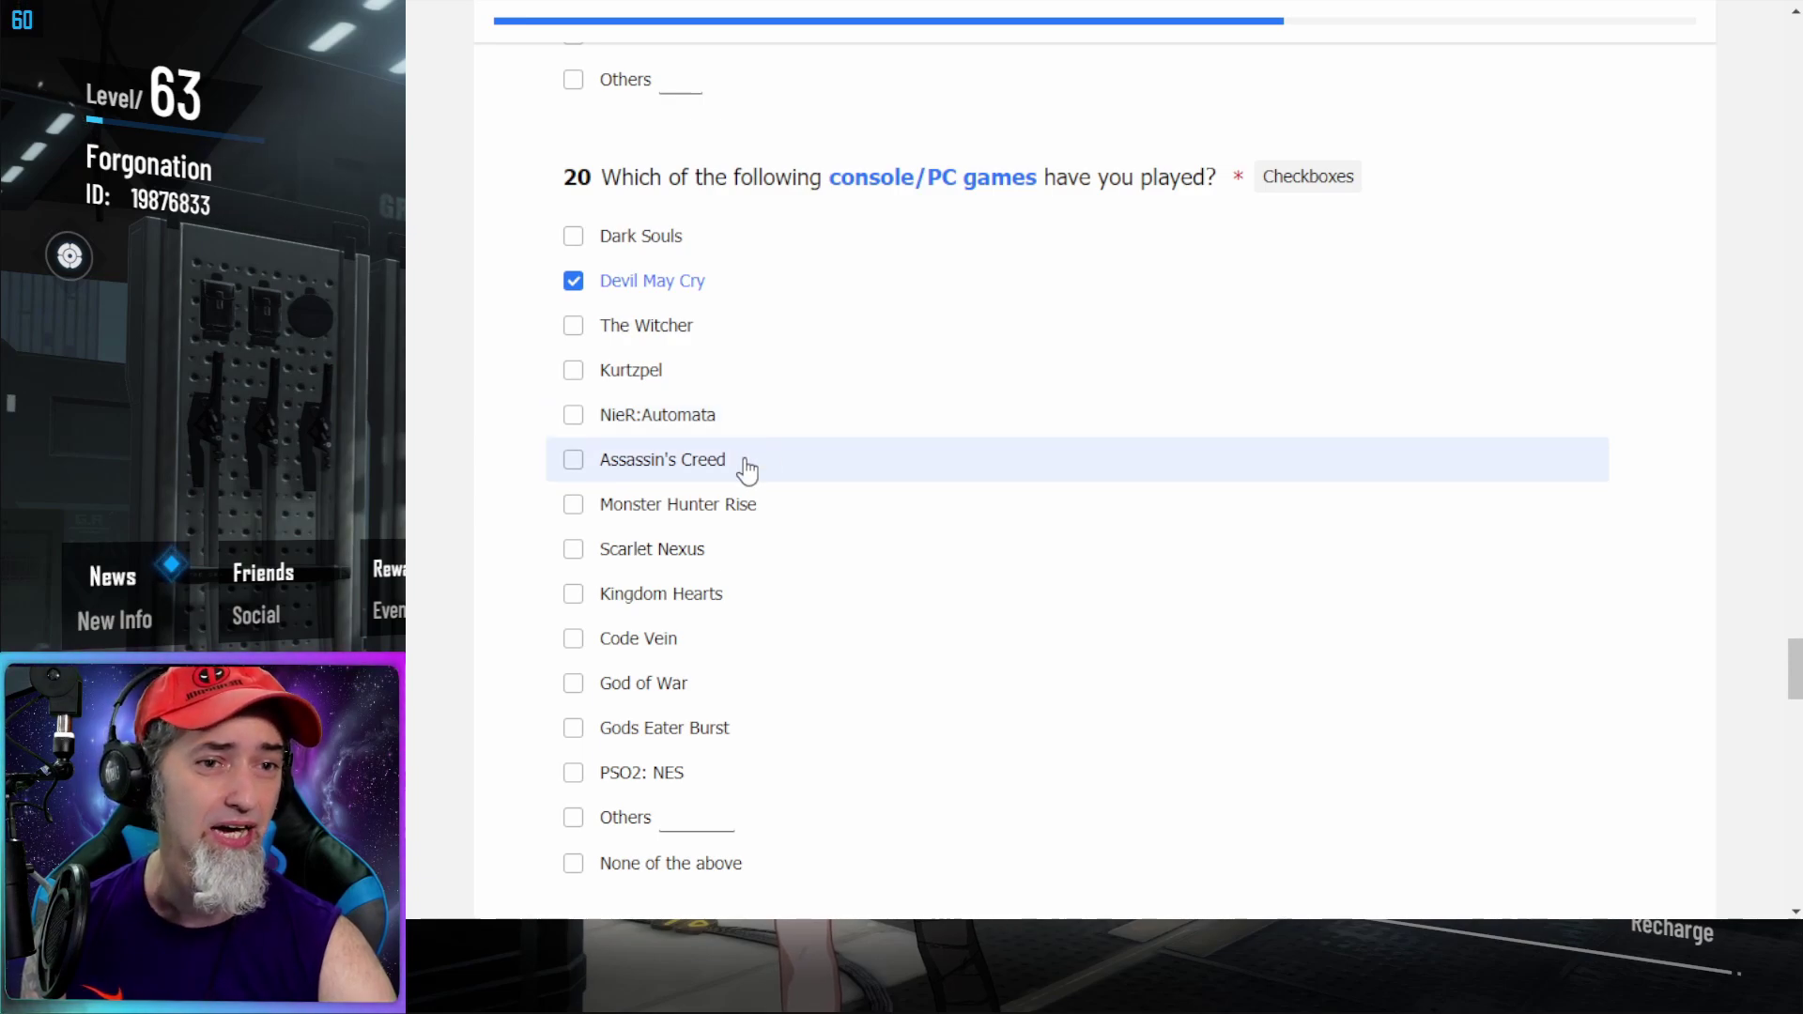
click(573, 460)
scroll(864, 479, down, 1)
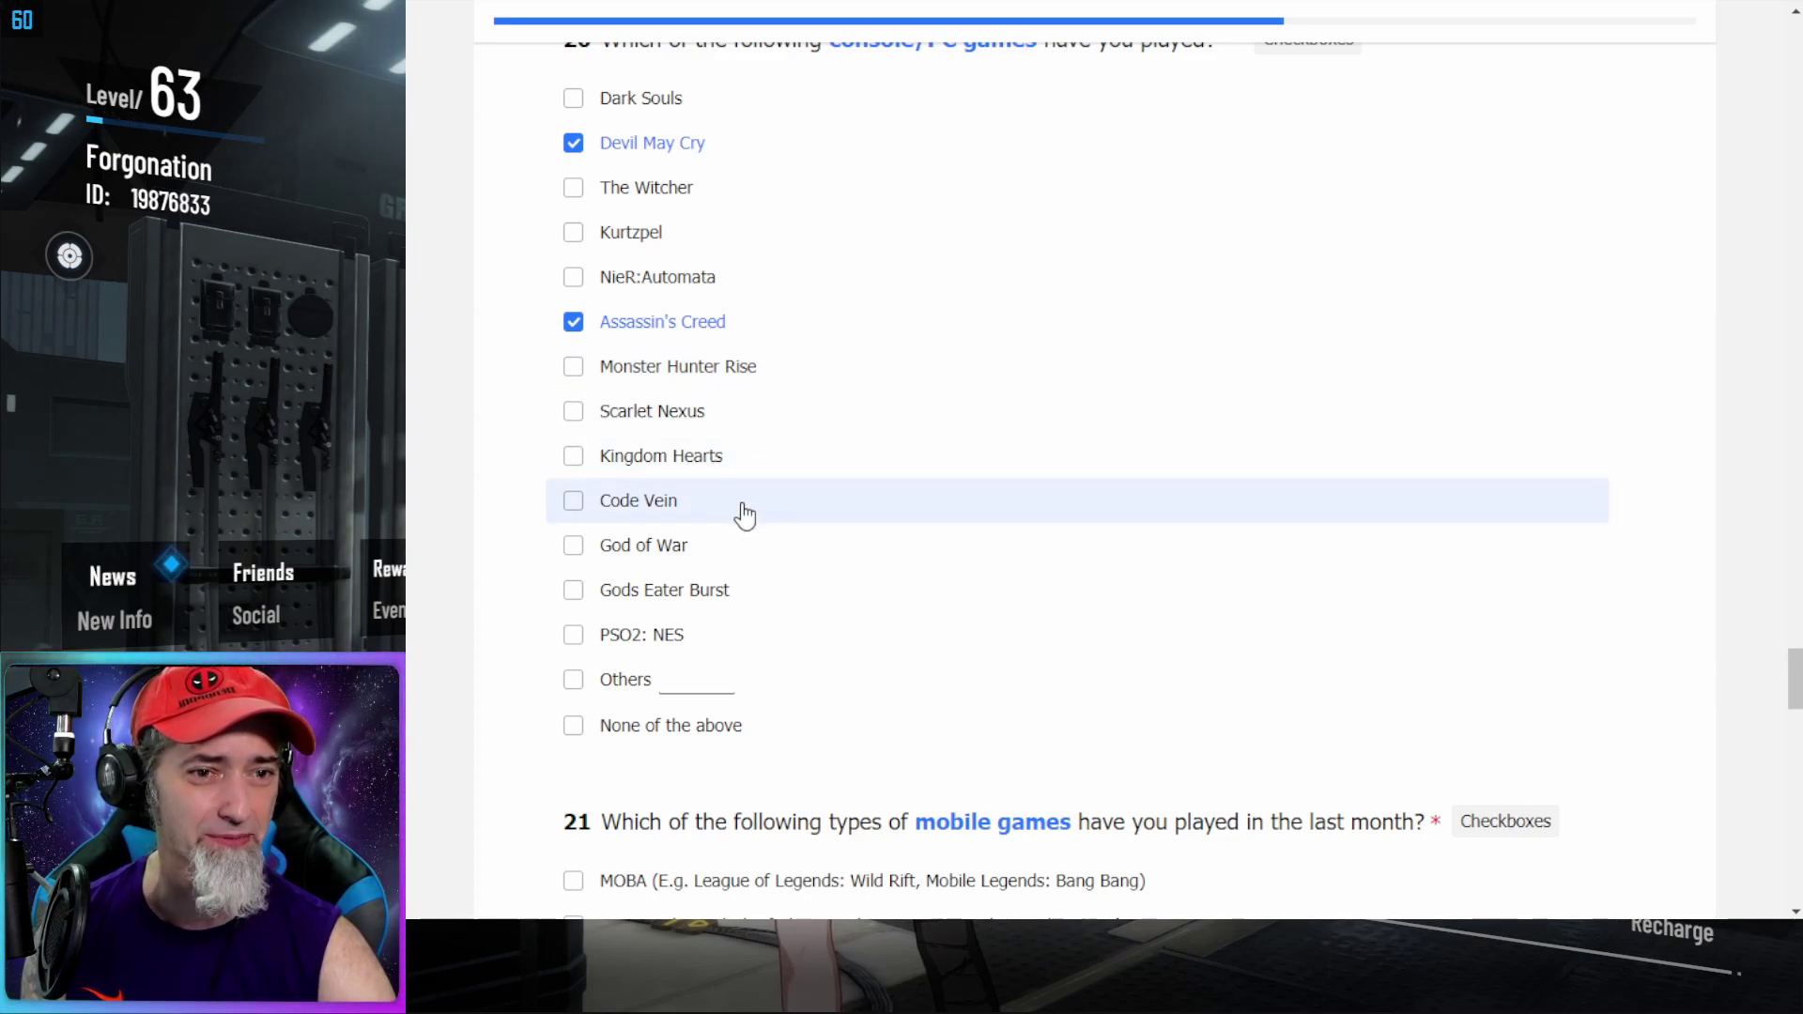
scroll(741, 527, down, 1)
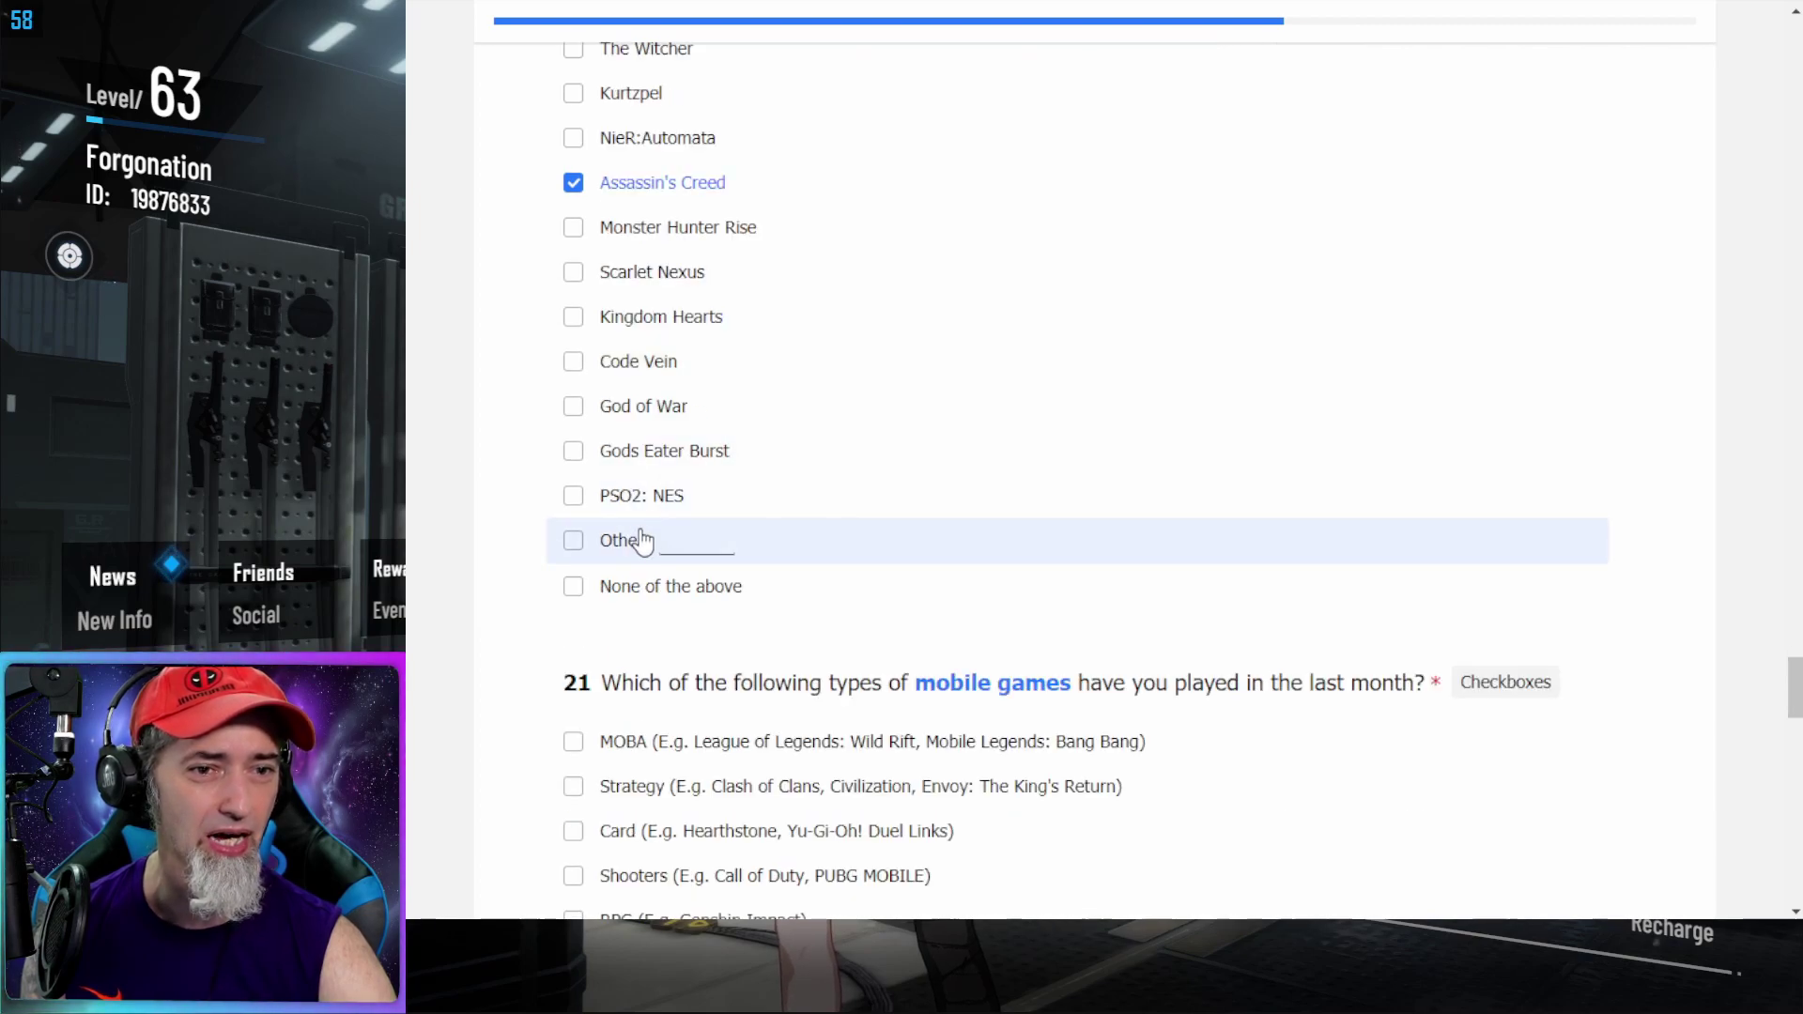
click(573, 541)
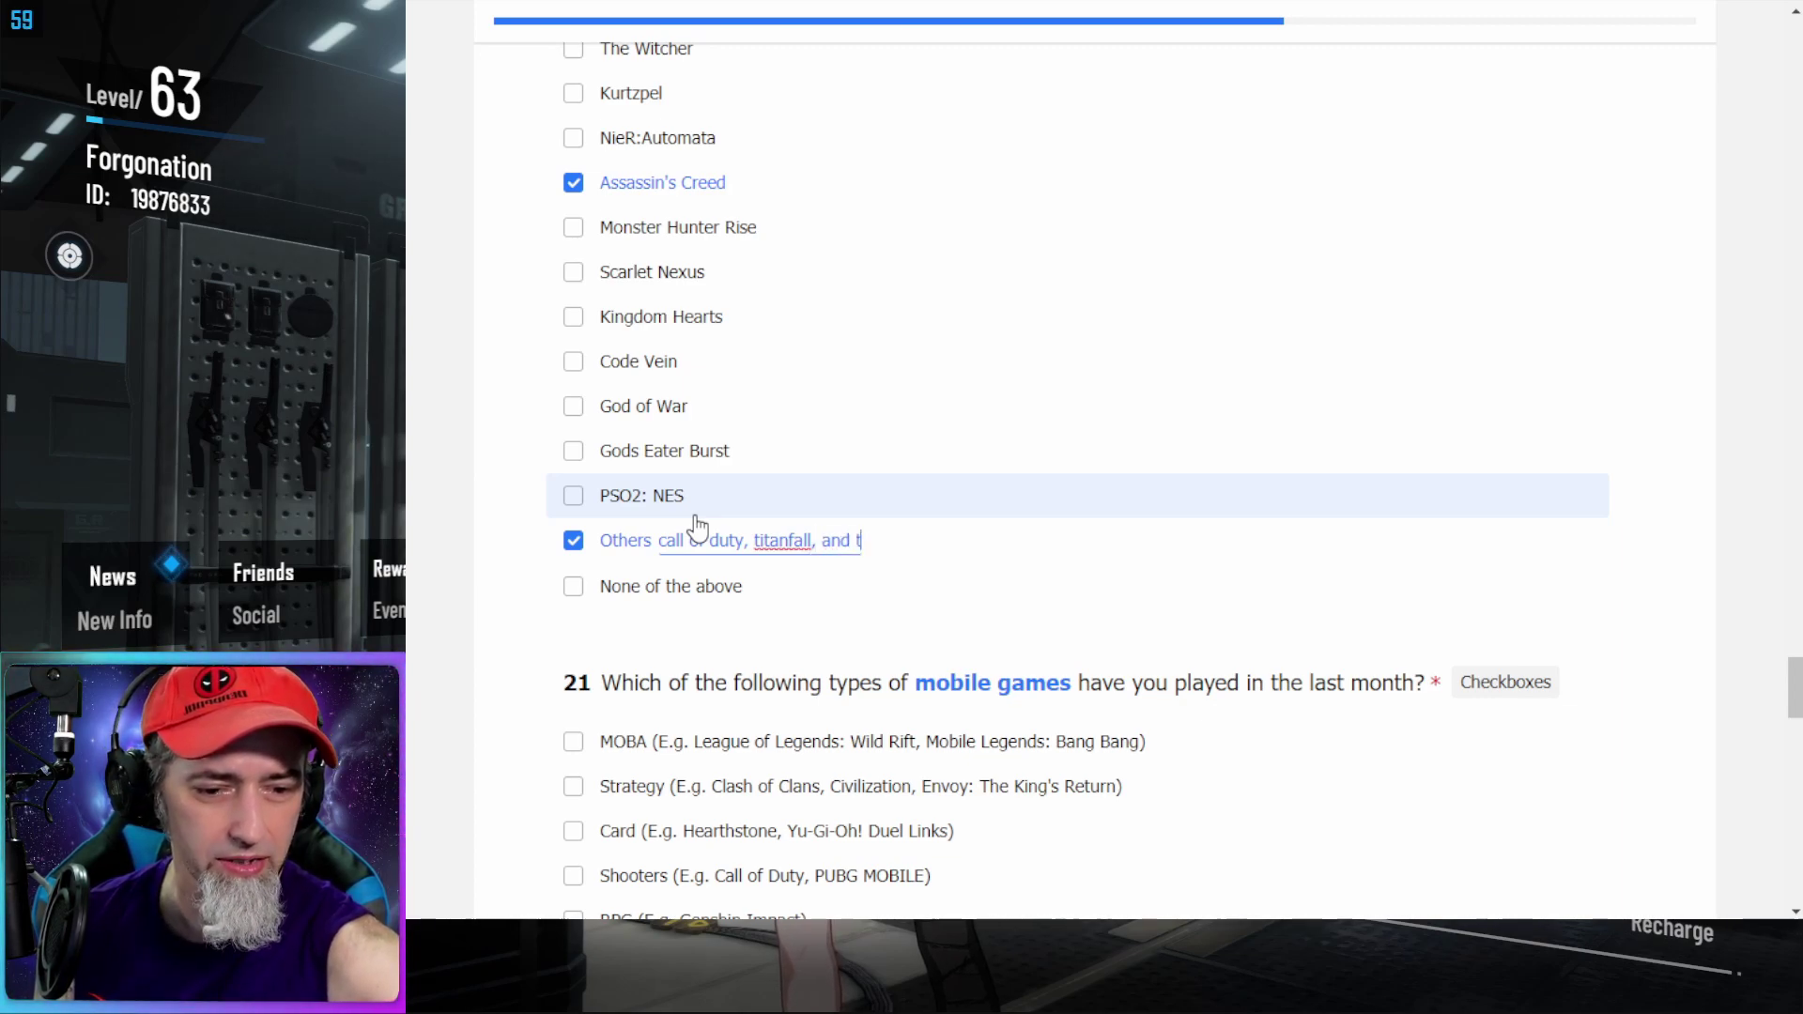
text(ekken)
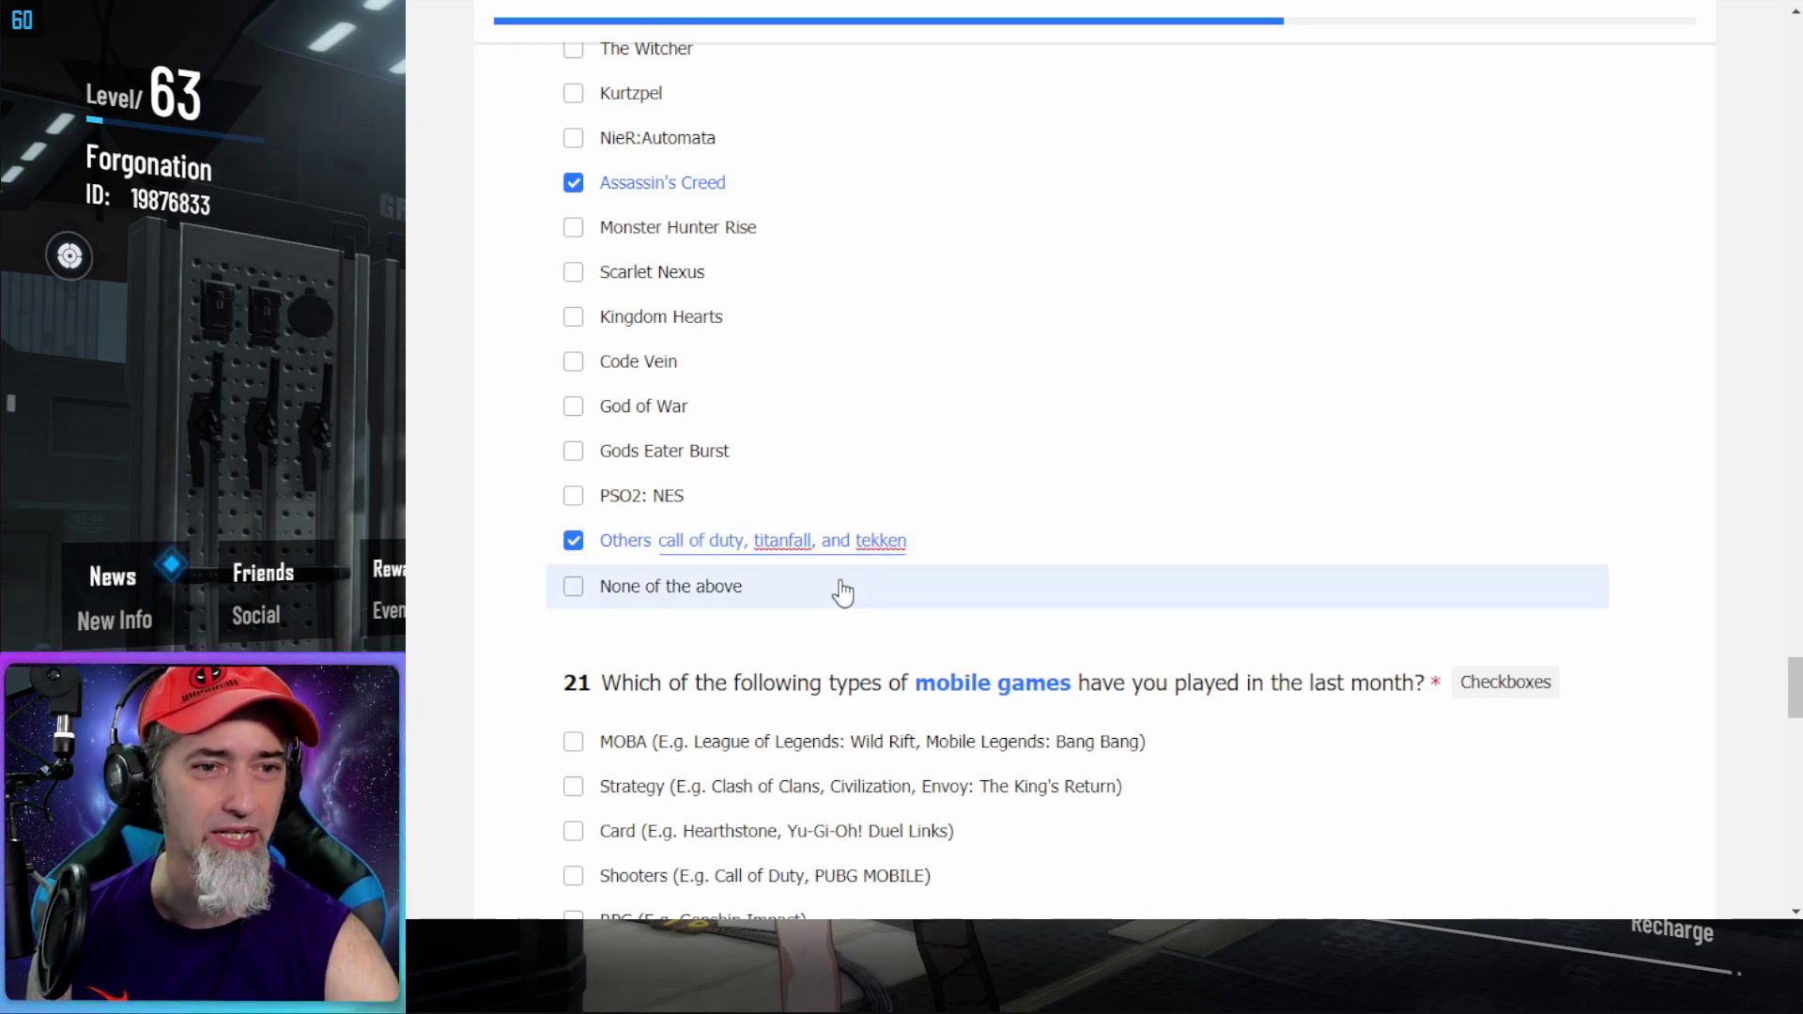
In question 21 on mobile game types played in the last month, select RPG and Gambling
scroll(761, 590, down, 1)
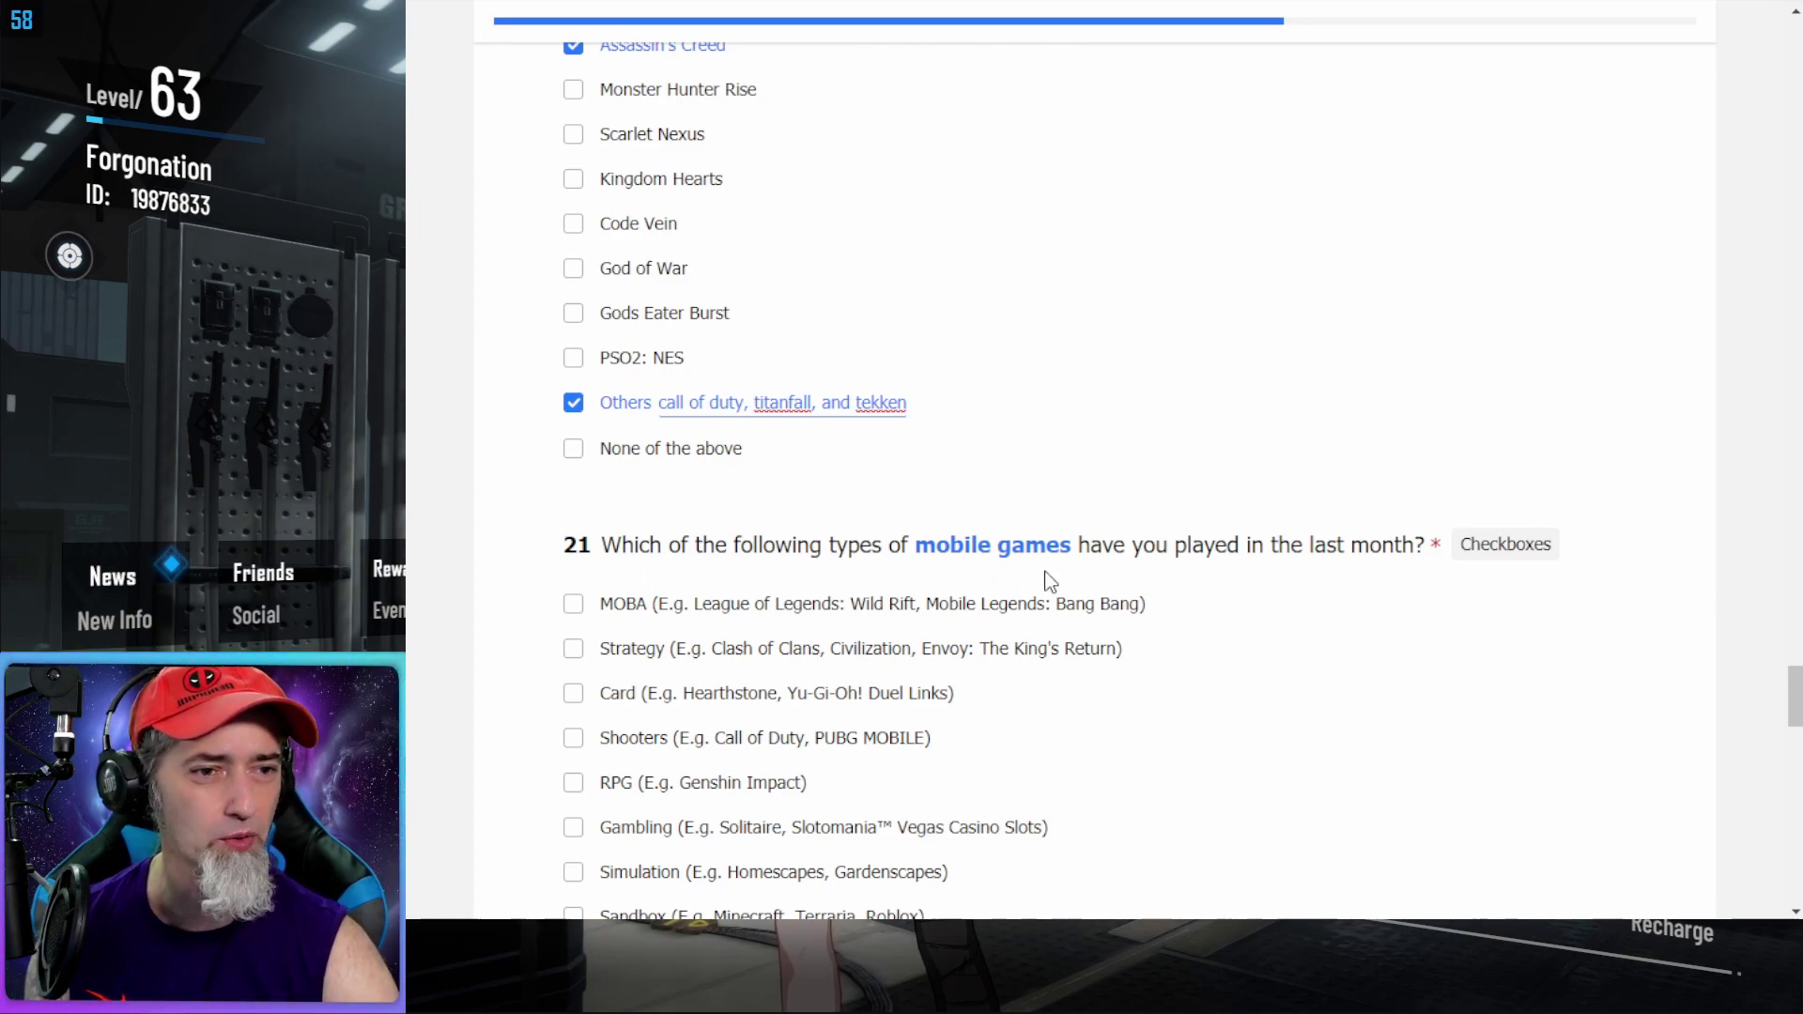
scroll(1361, 570, down, 2)
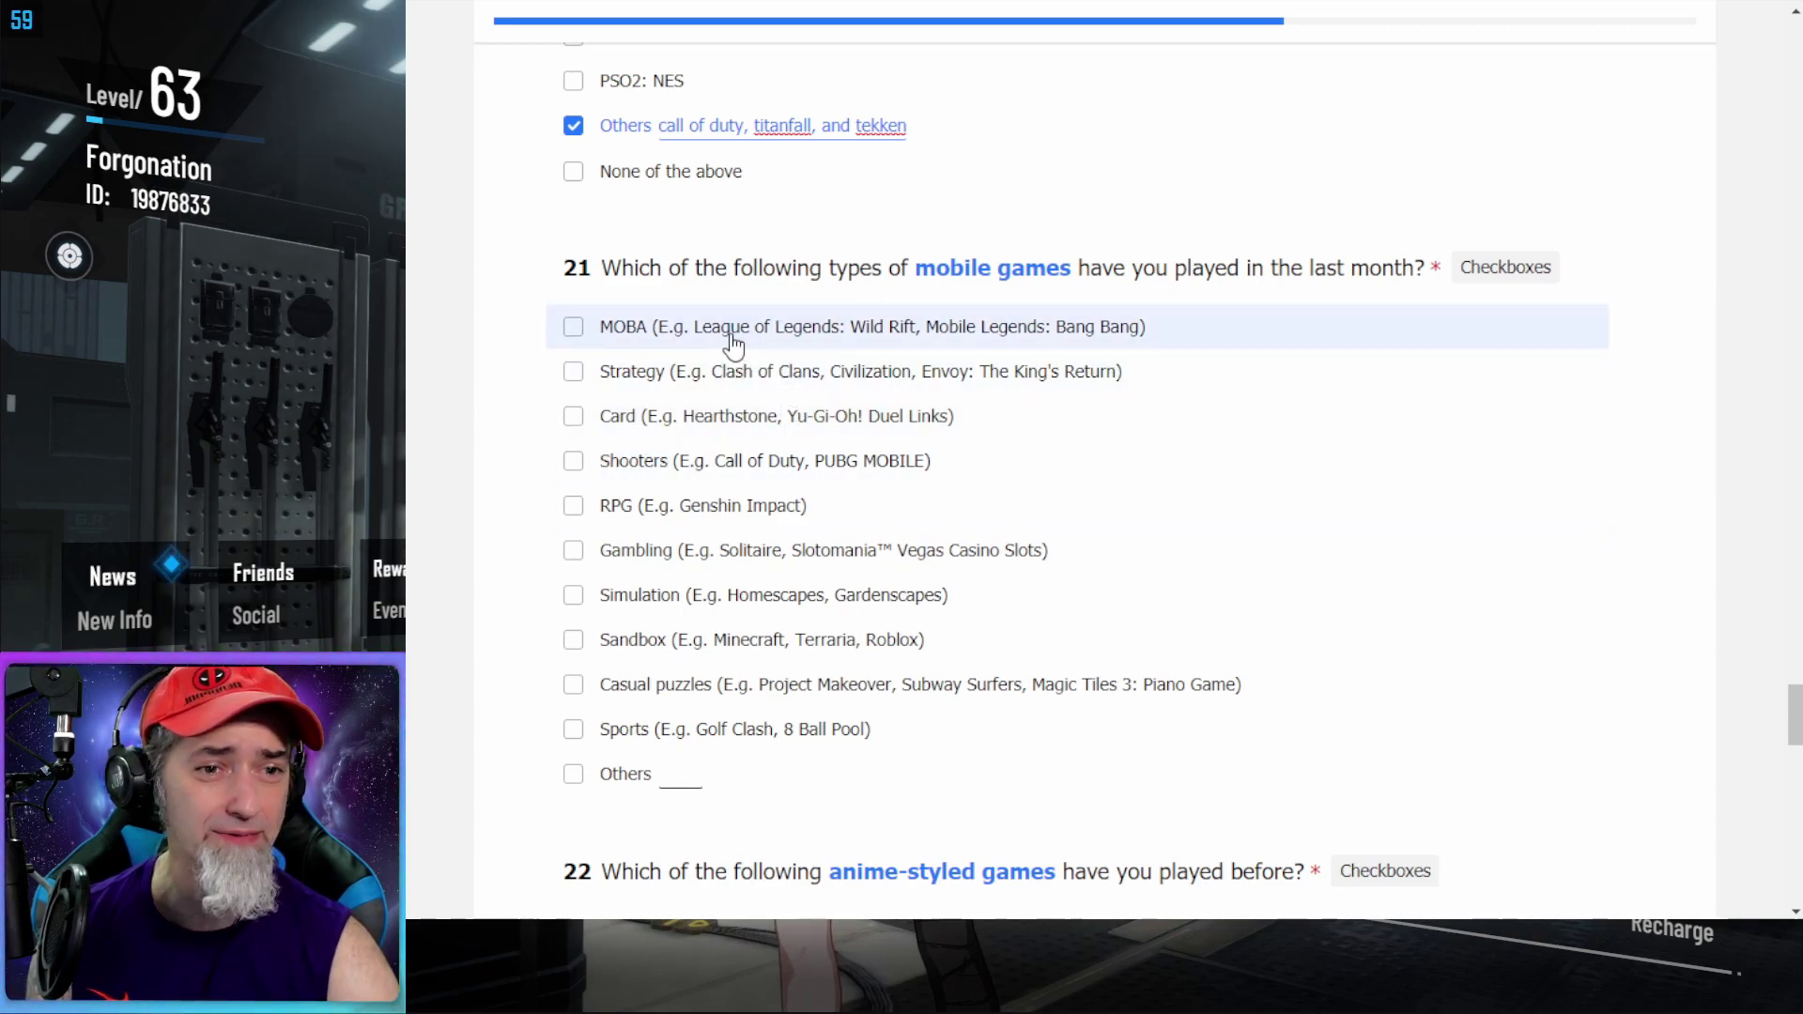
click(581, 507)
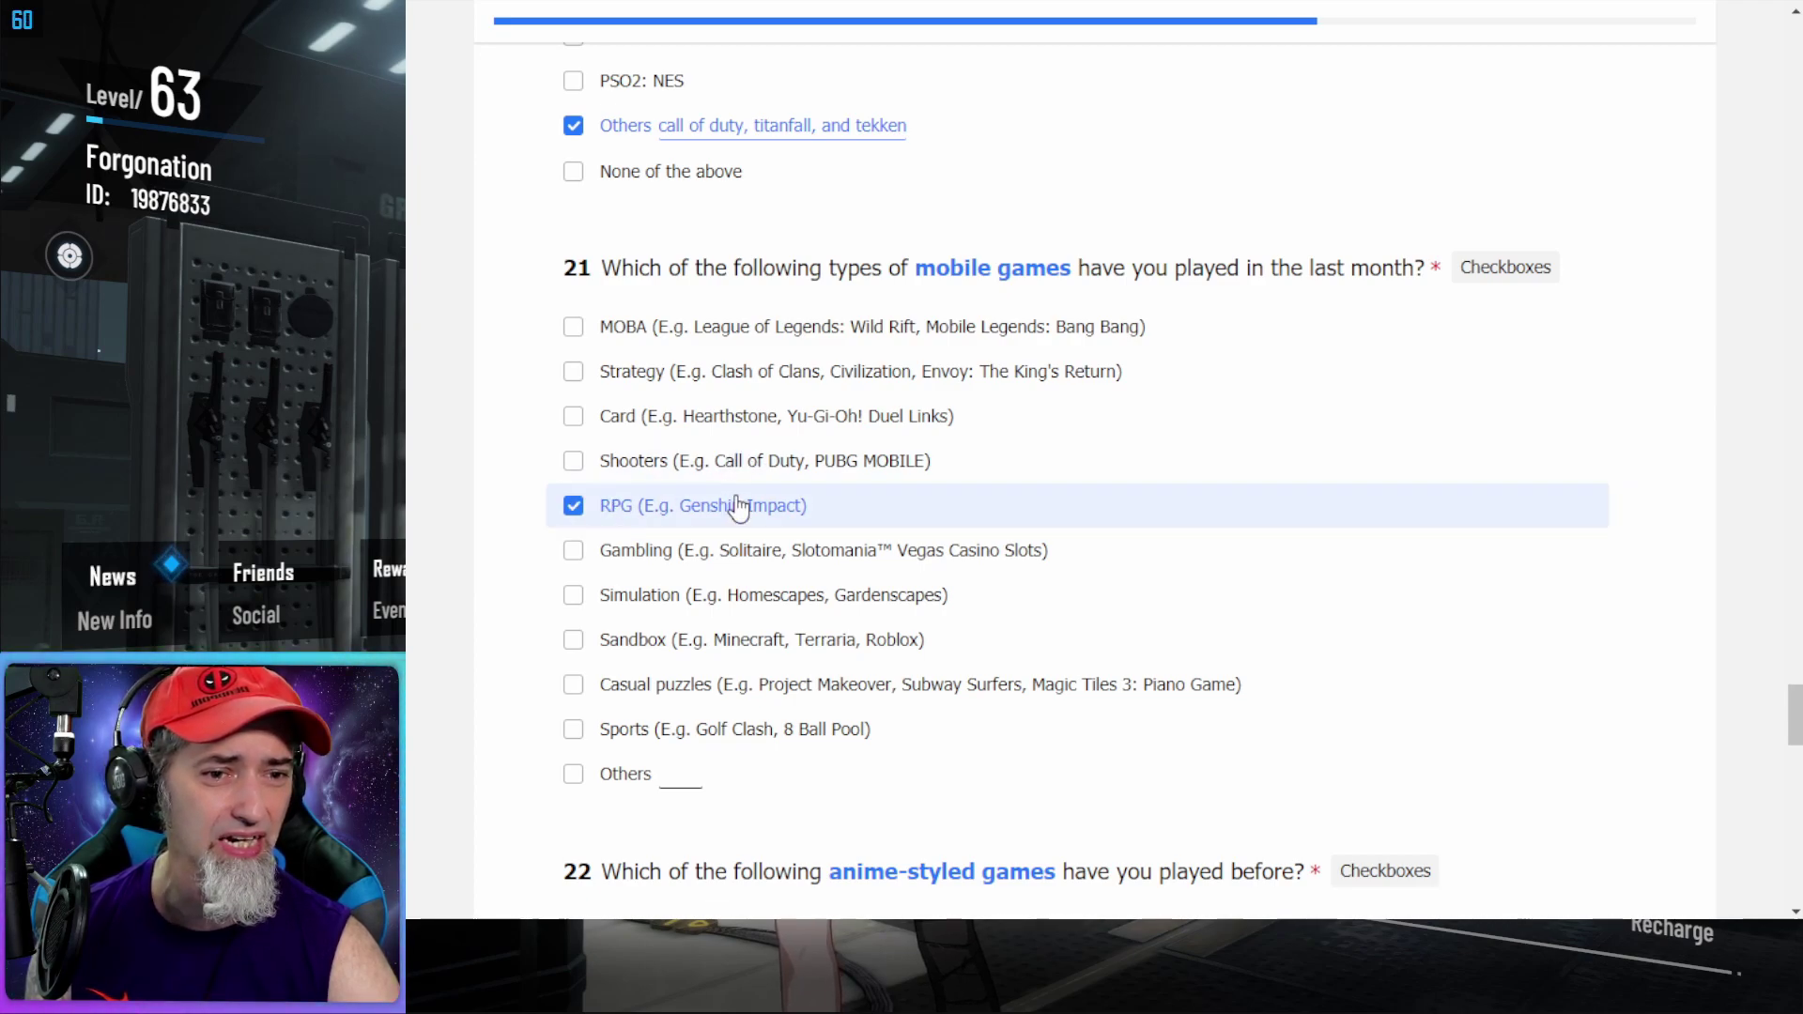
click(576, 551)
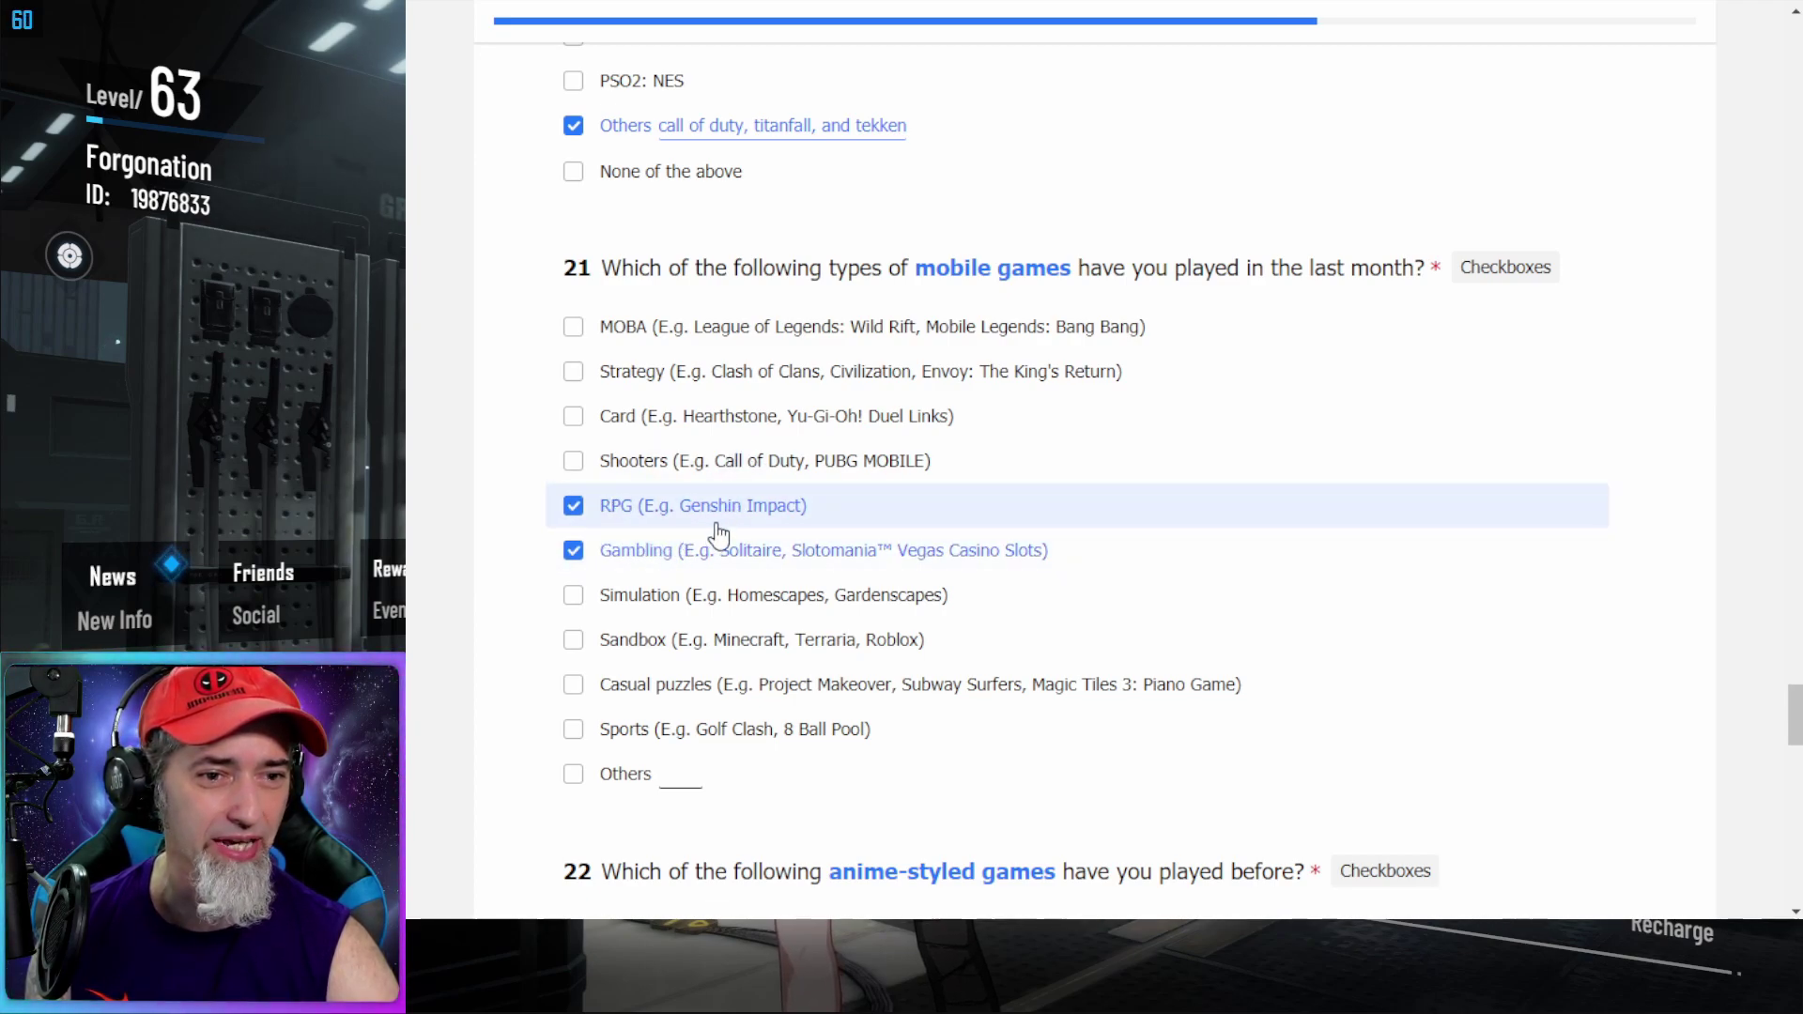
In question 22 on anime-styled games played before, select Others and enter "kofas, marvel future fight" as its text
scroll(717, 532, down, 6)
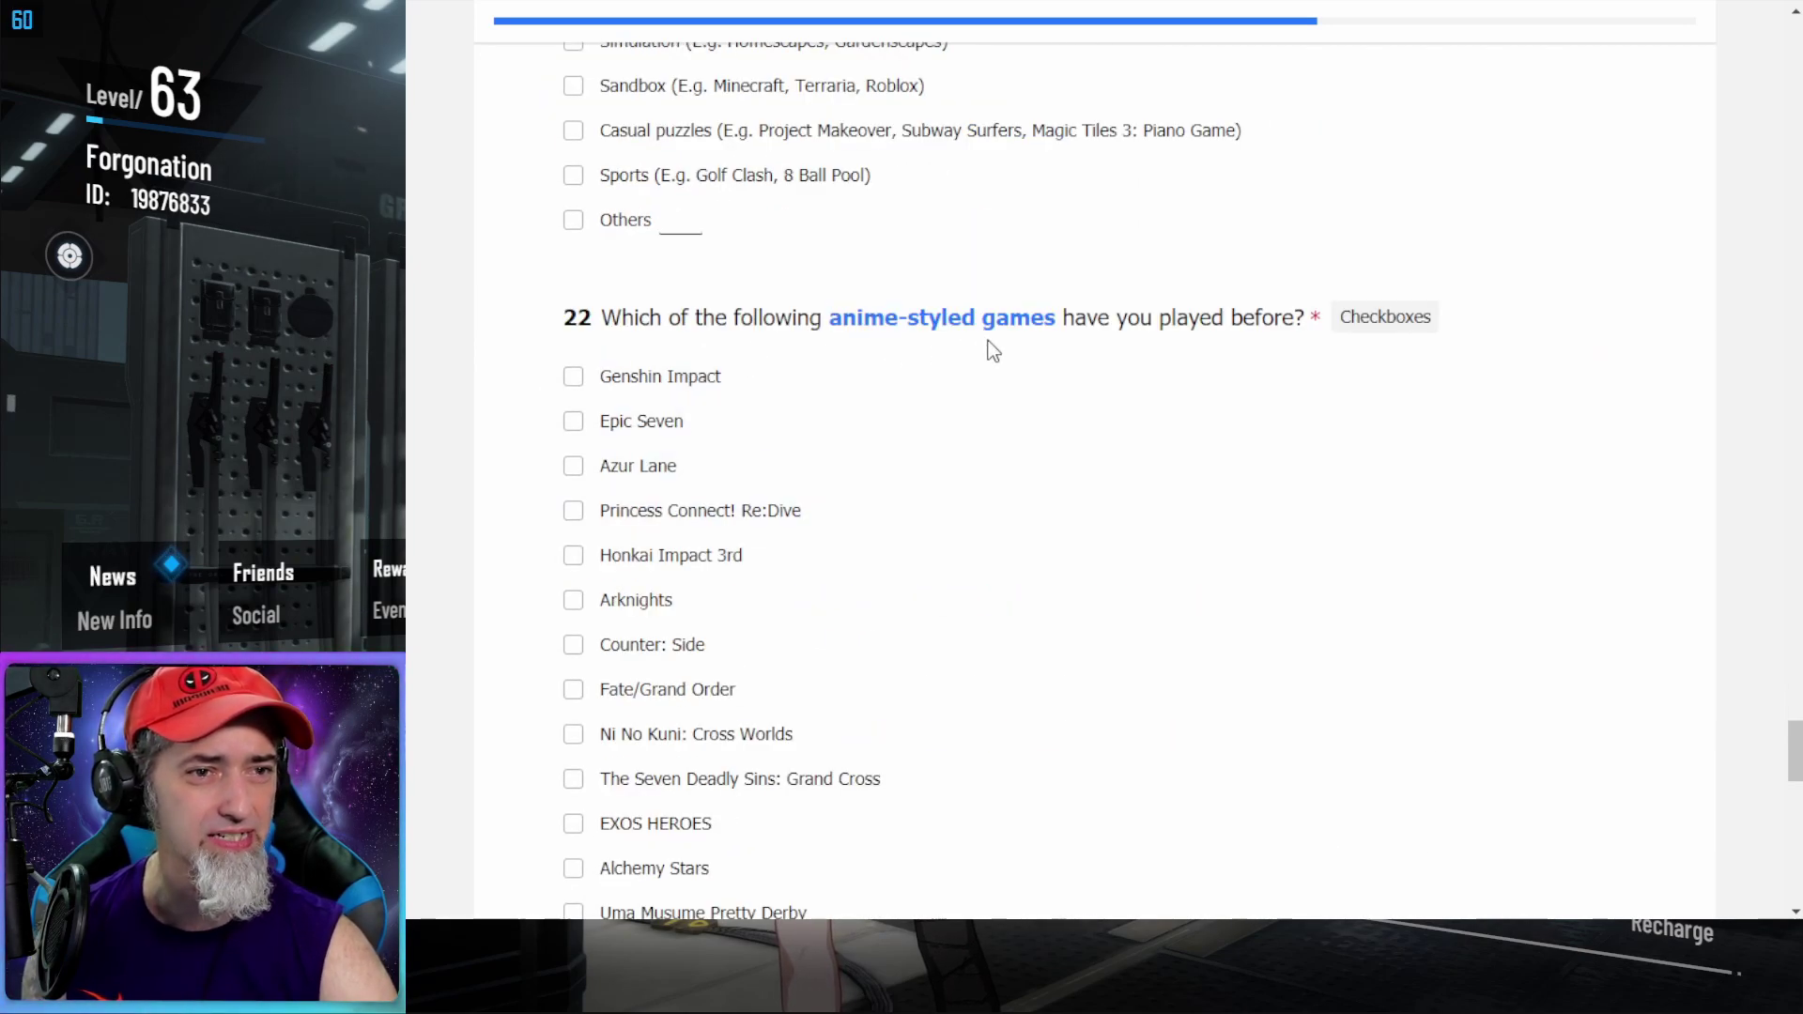
scroll(1232, 324, down, 1)
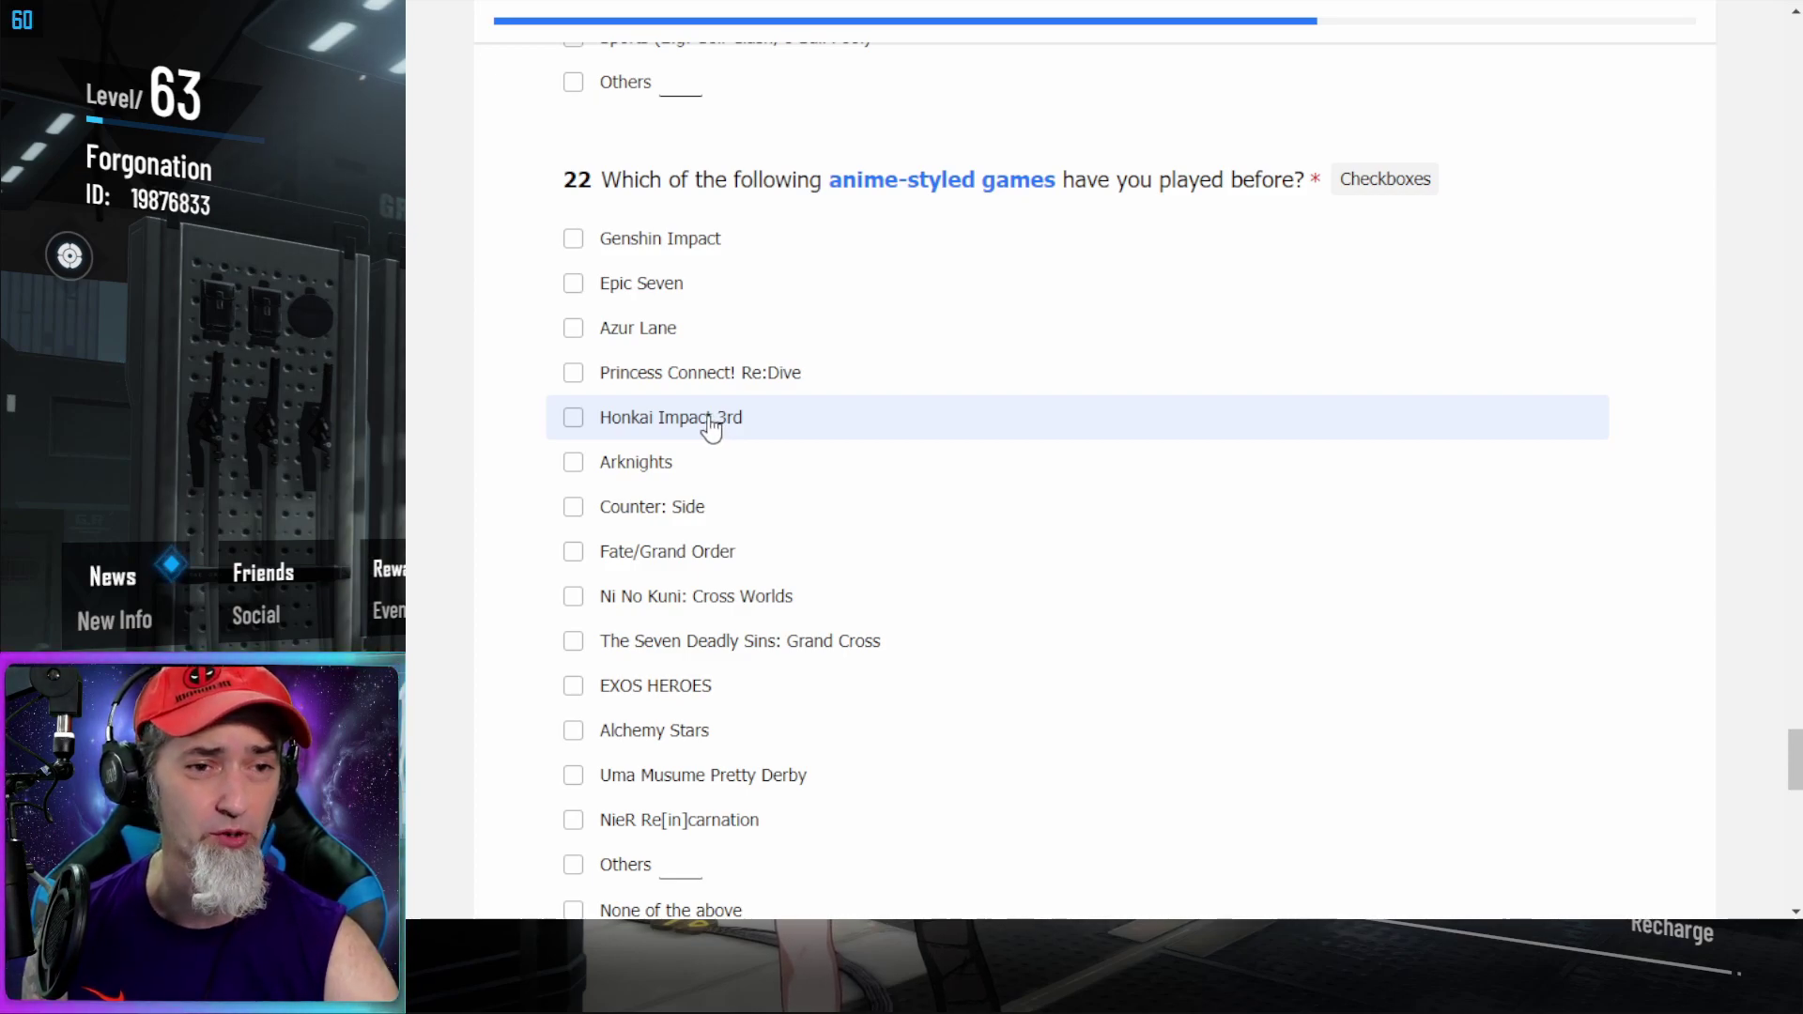
scroll(711, 428, down, 2)
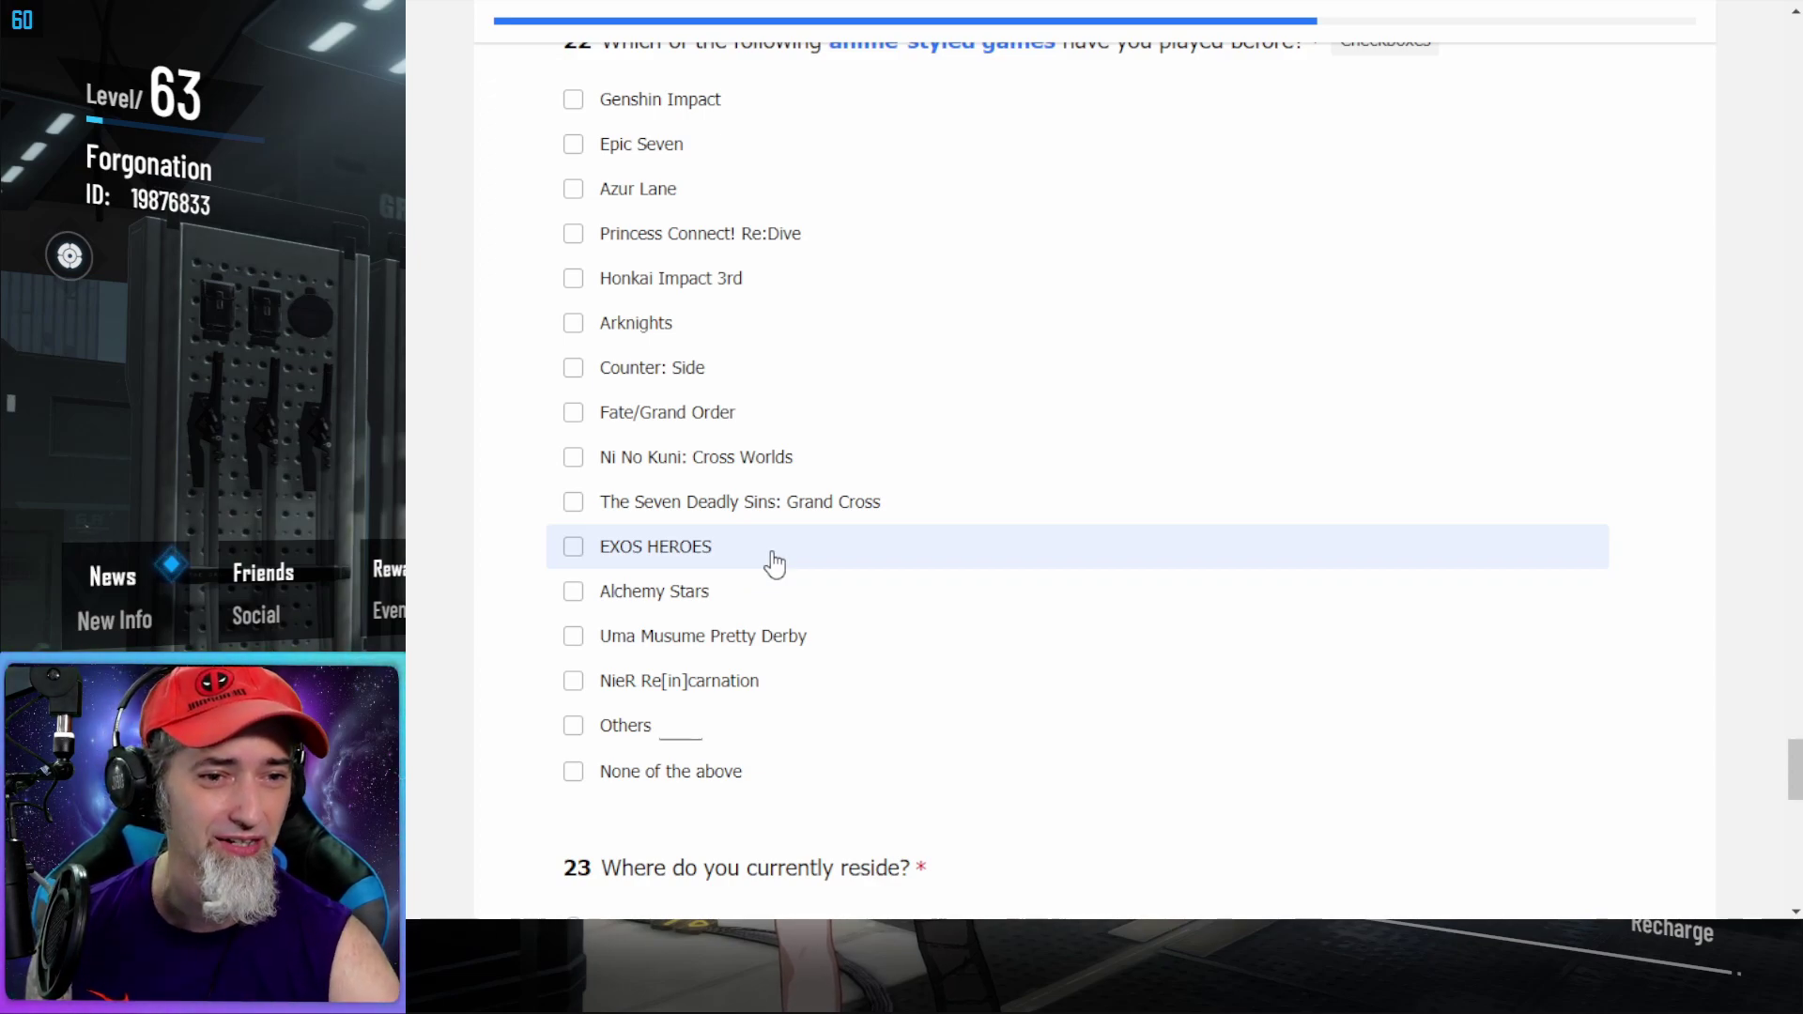
click(575, 726)
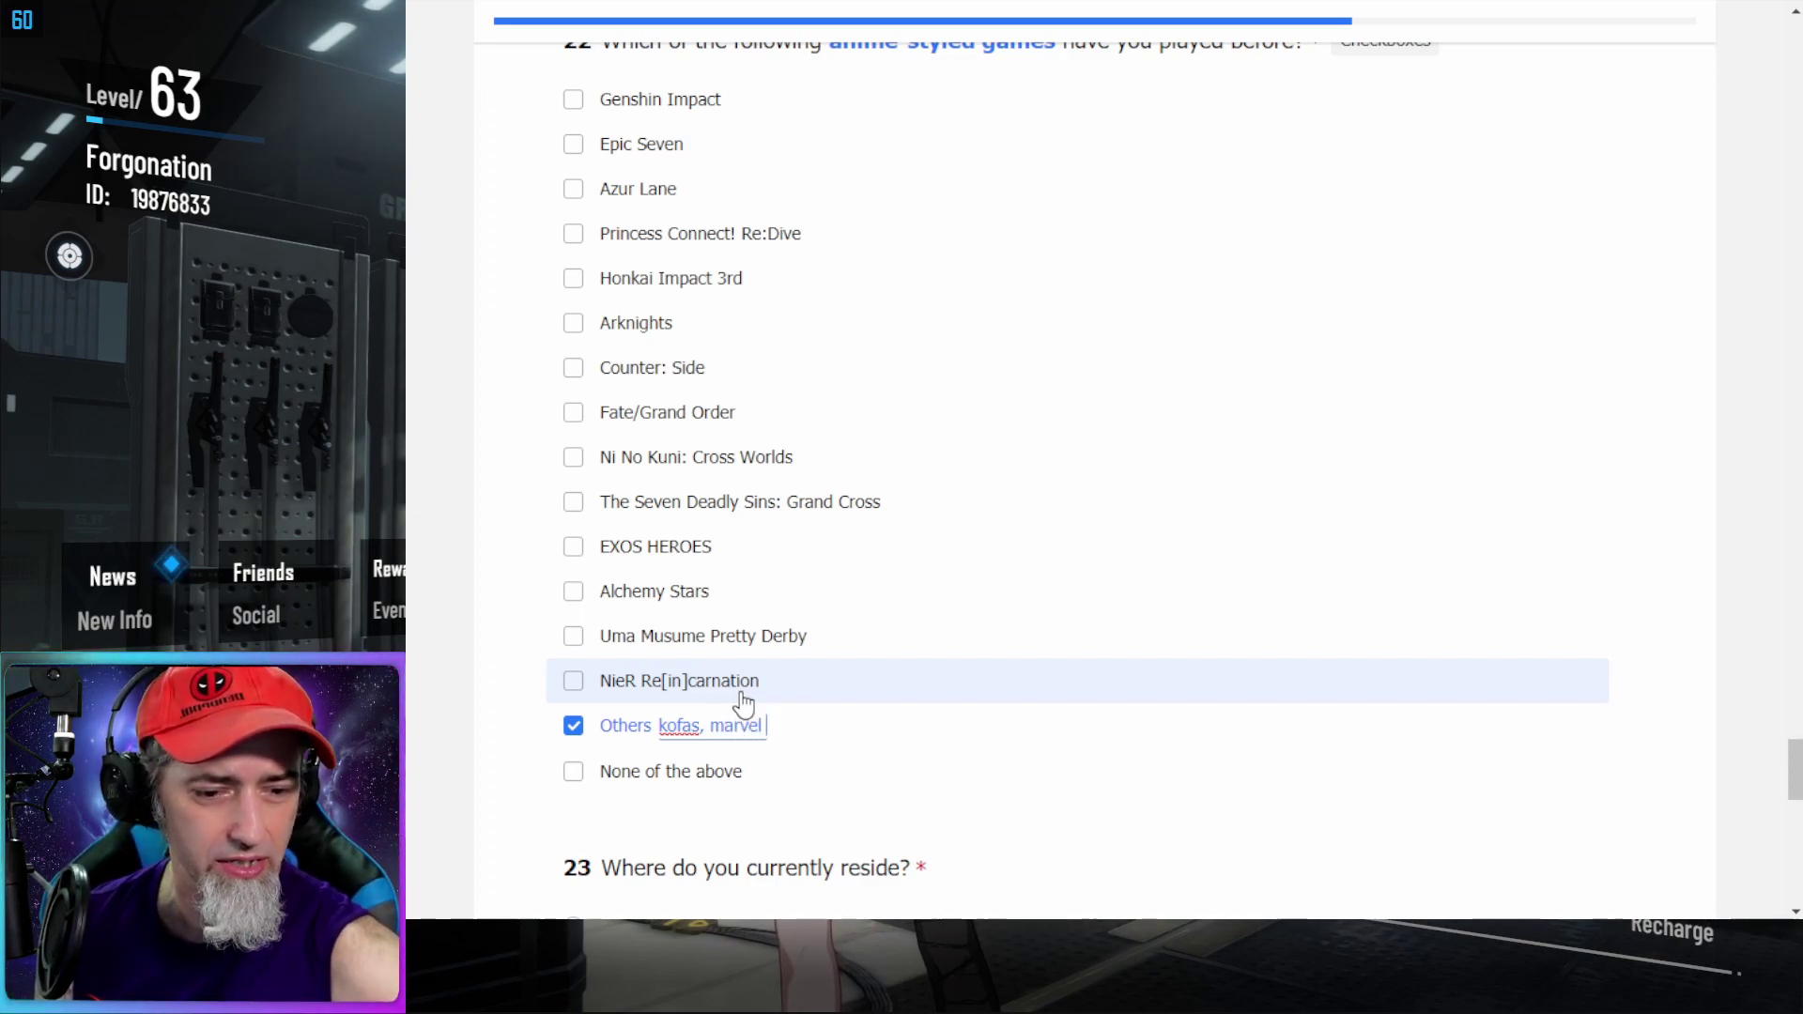
text(future fight)
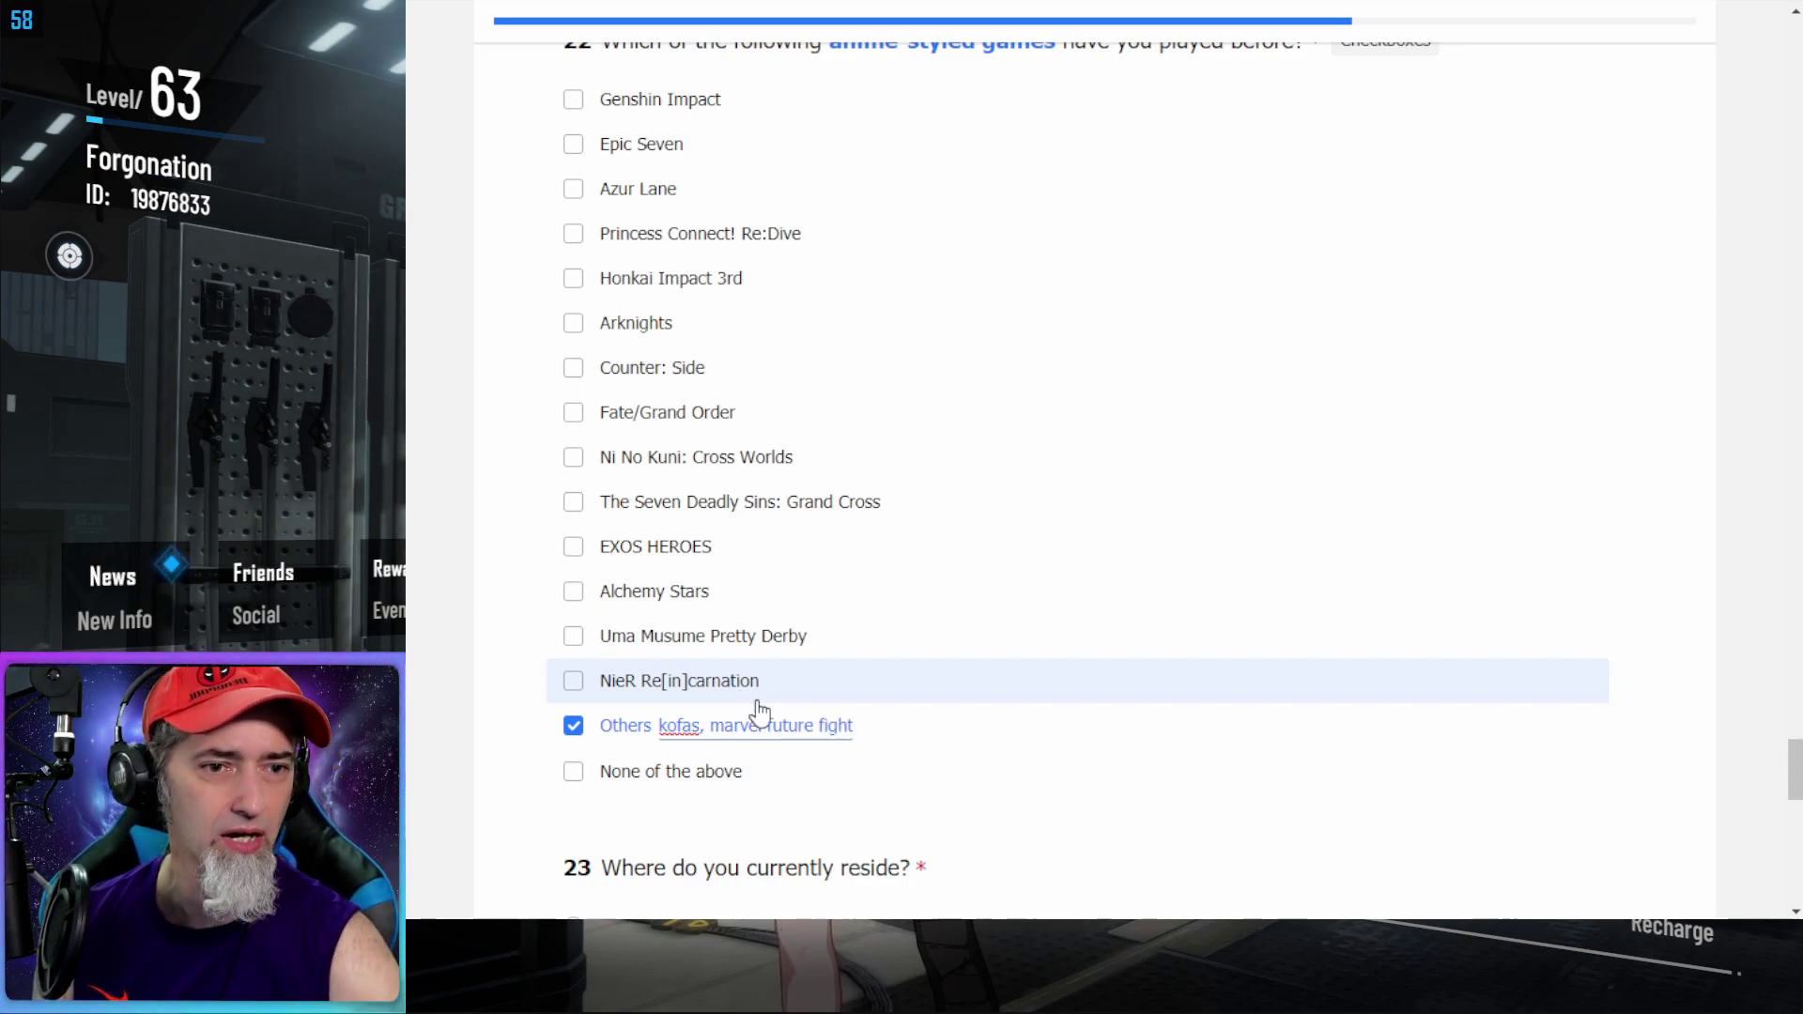
Answer question 23 on the current place of residence with Southeast Asia
scroll(857, 752, down, 3)
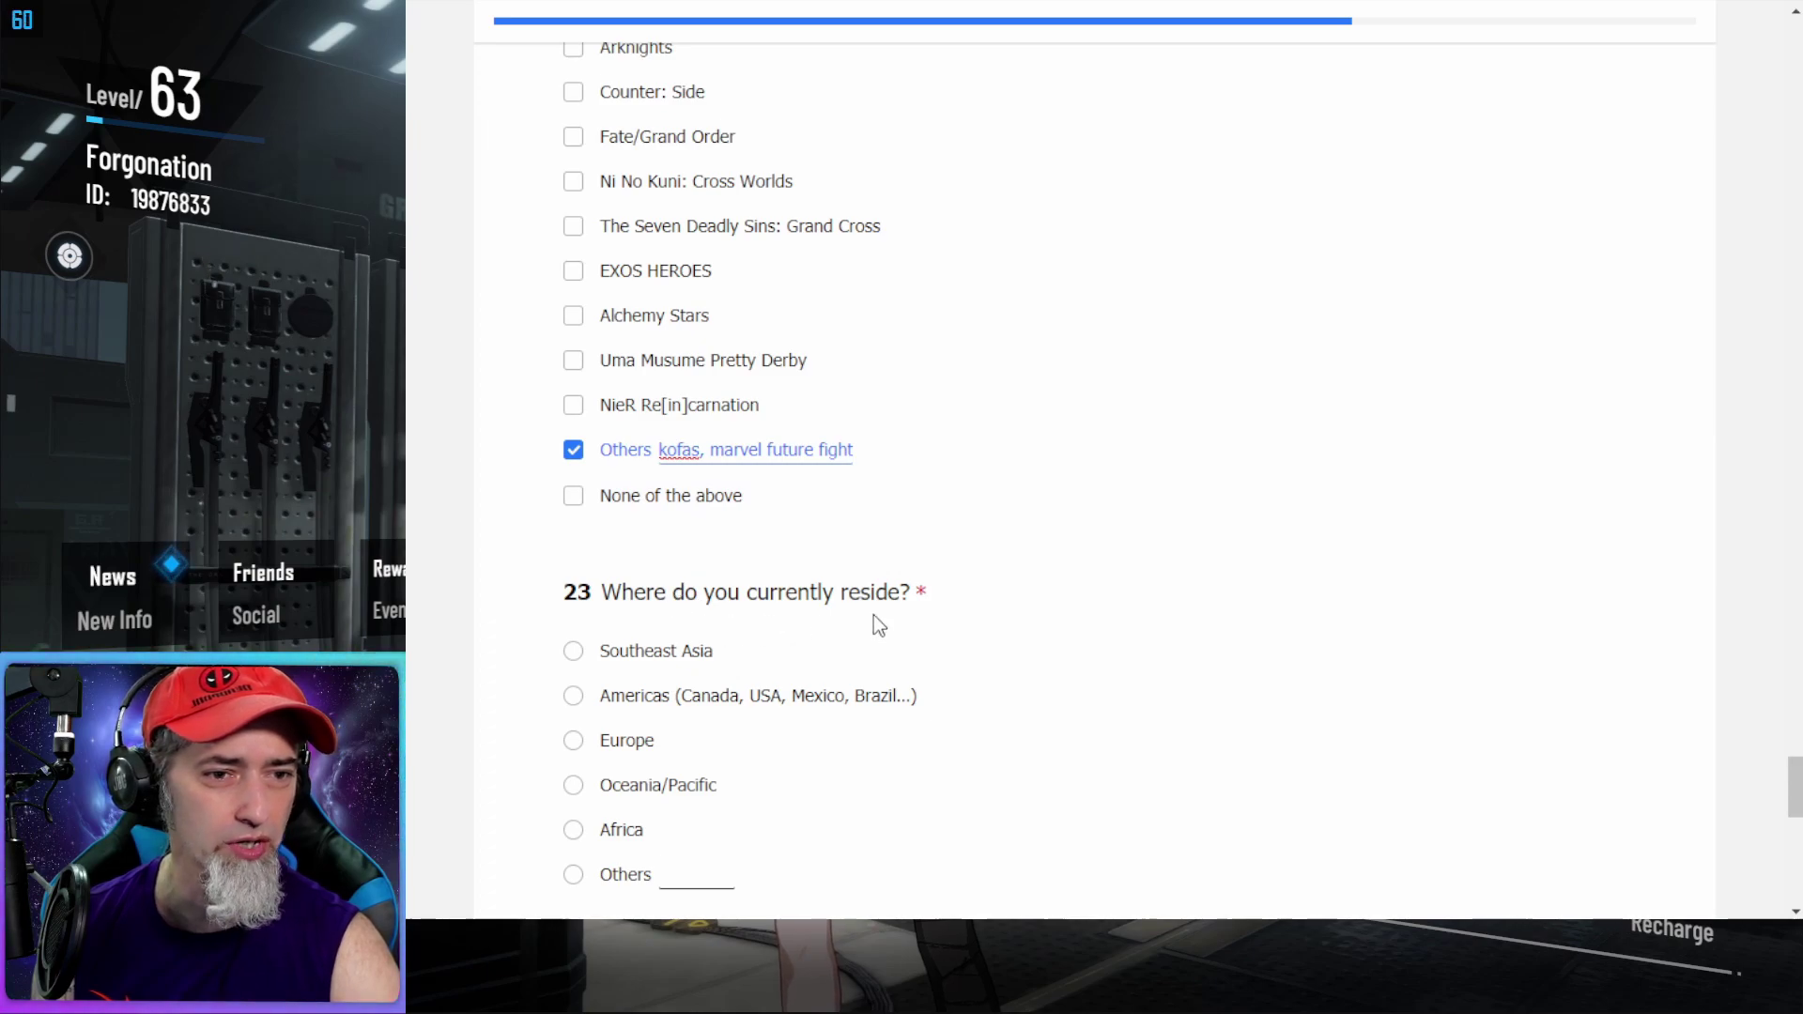
scroll(878, 620, down, 2)
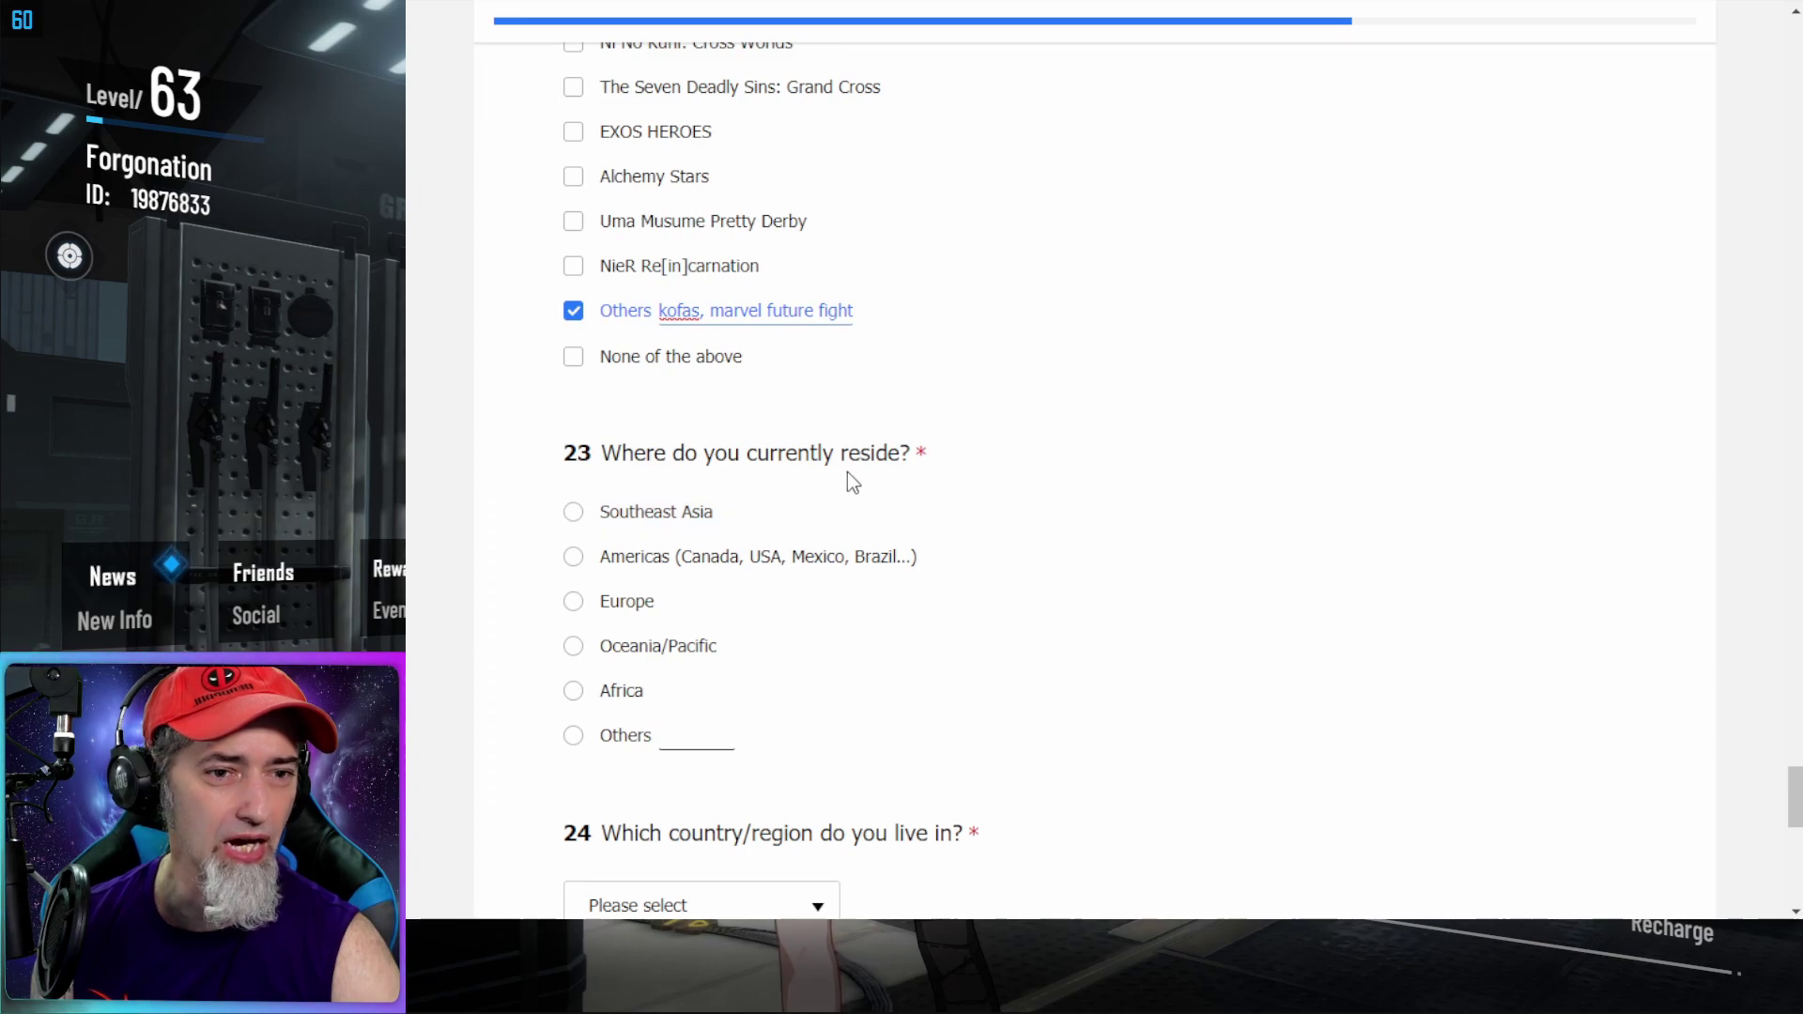
click(574, 513)
Answer question 24 on the country or region of residence with Vietnam
scroll(742, 573, down, 2)
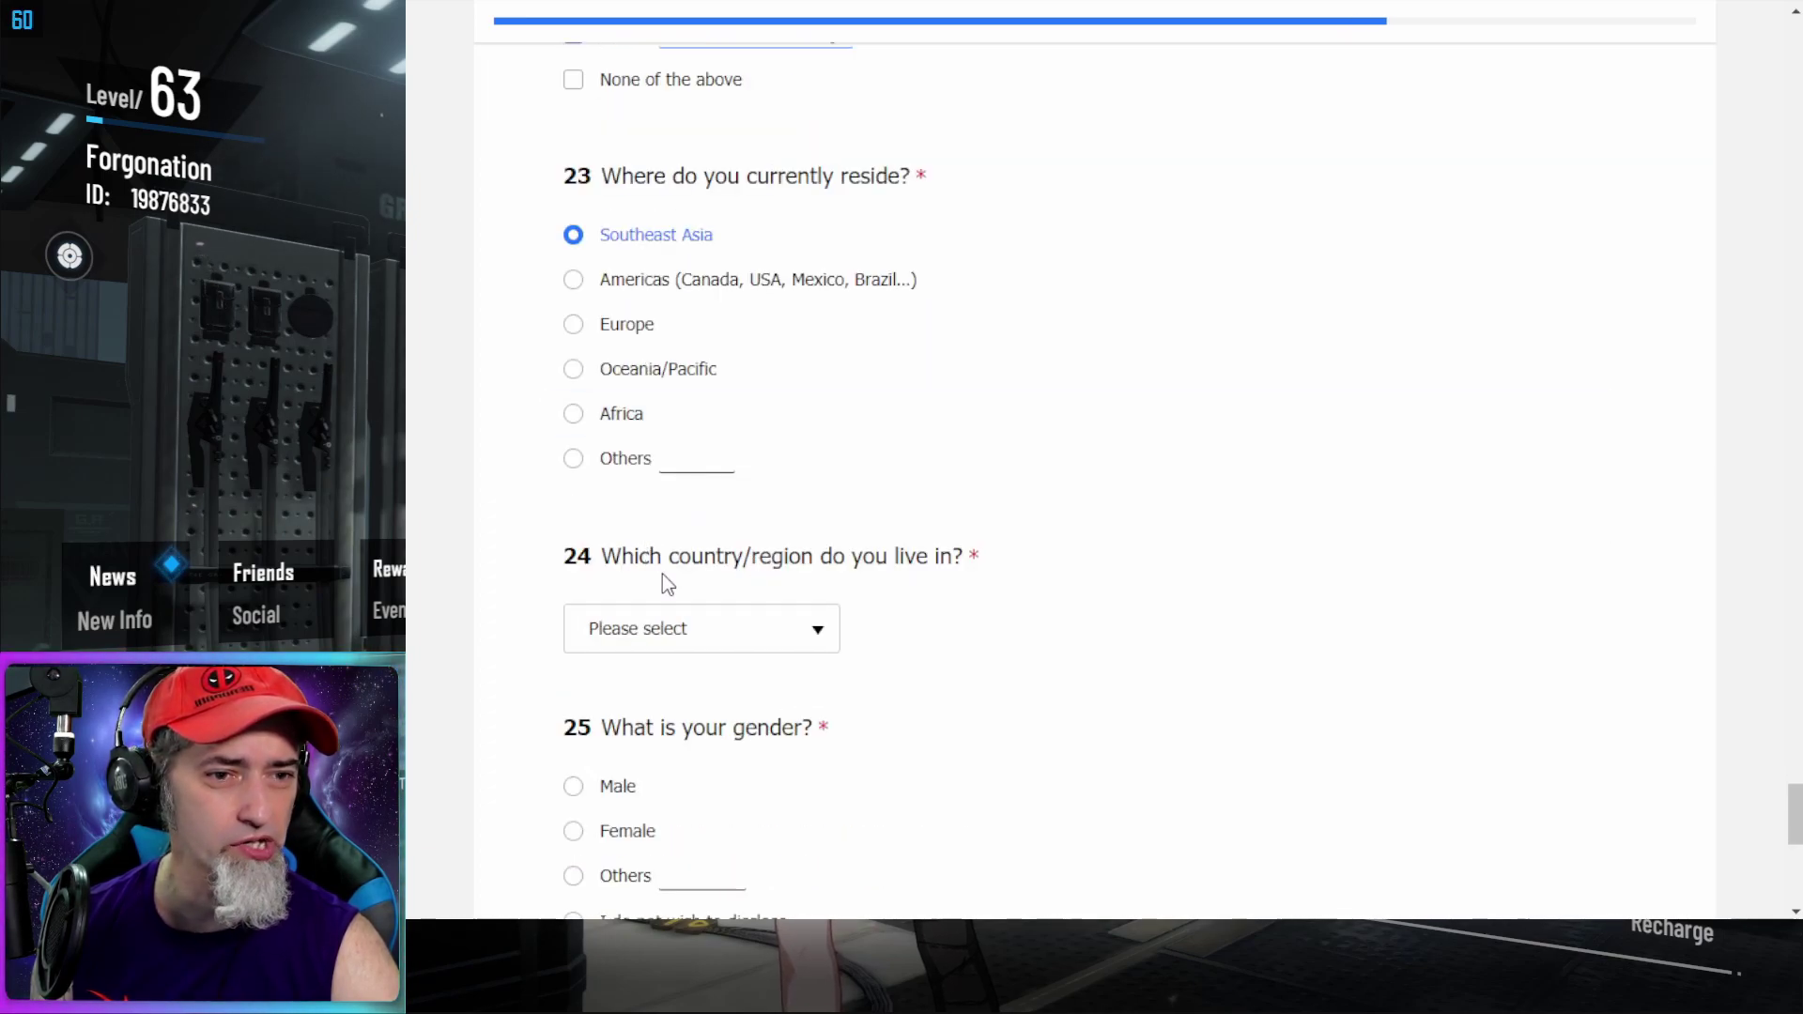
click(815, 628)
scroll(725, 658, down, 2)
scroll(734, 601, down, 10)
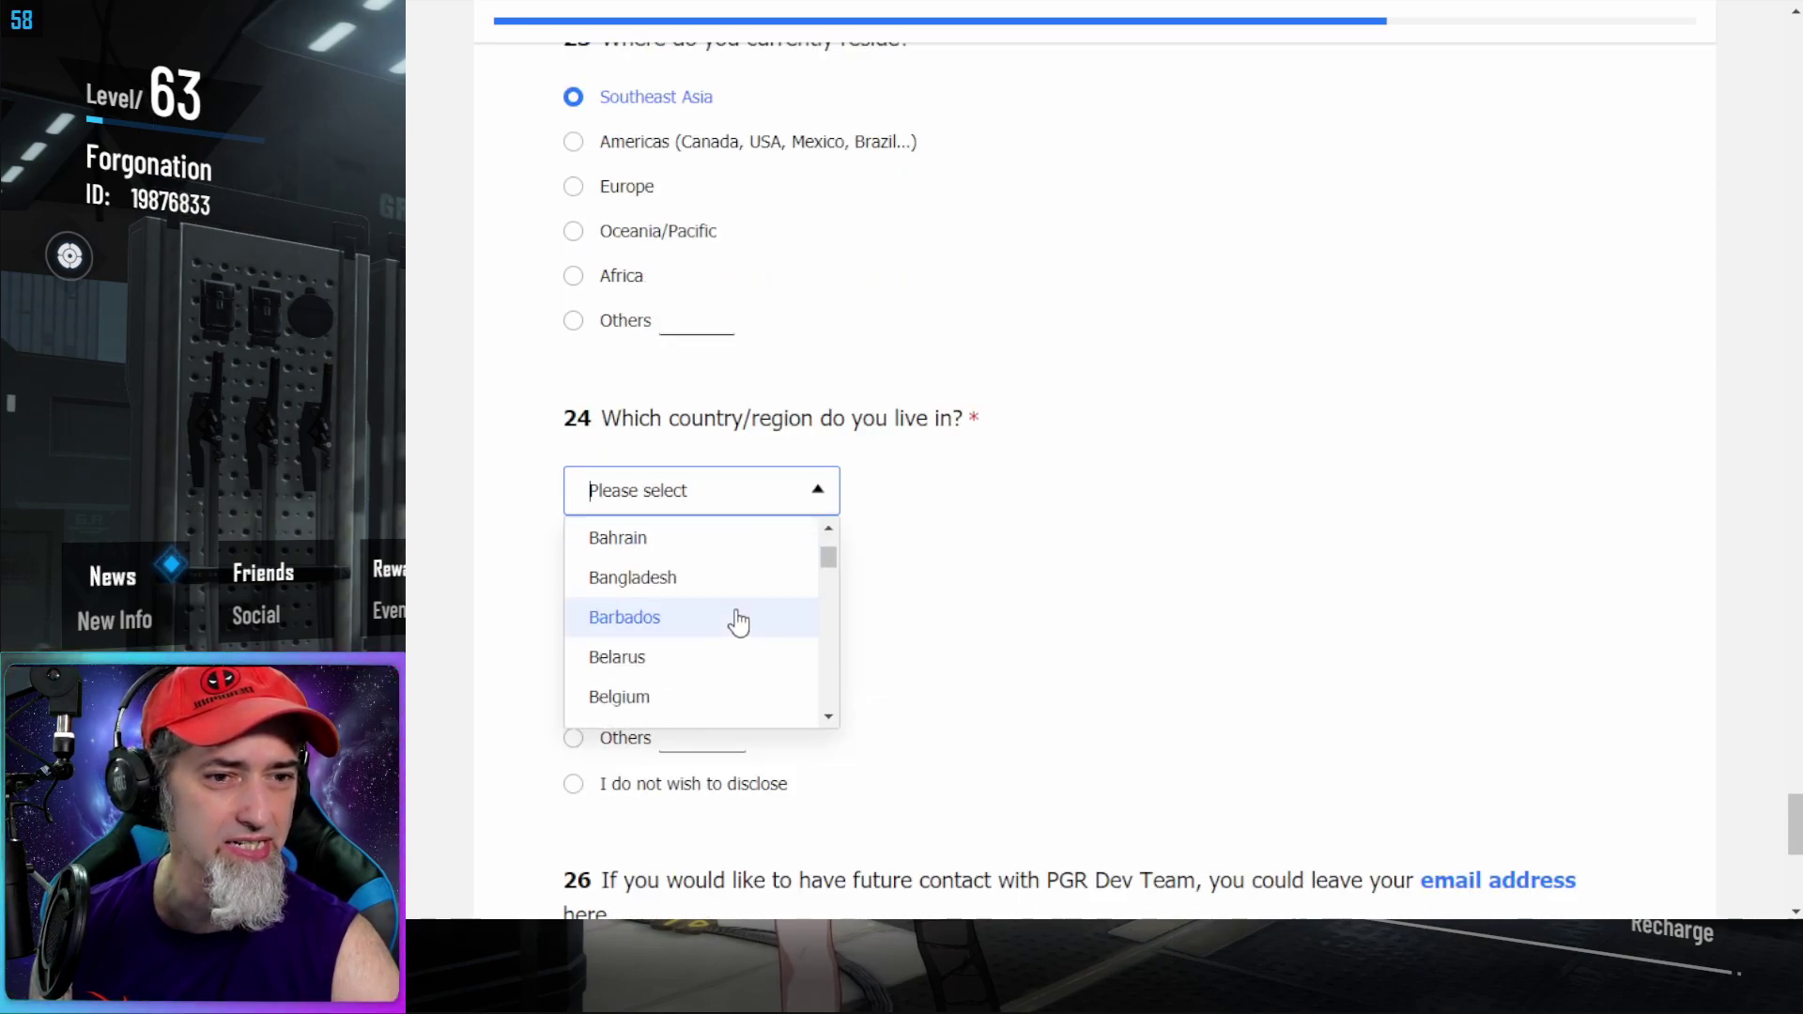
scroll(735, 614, down, 10)
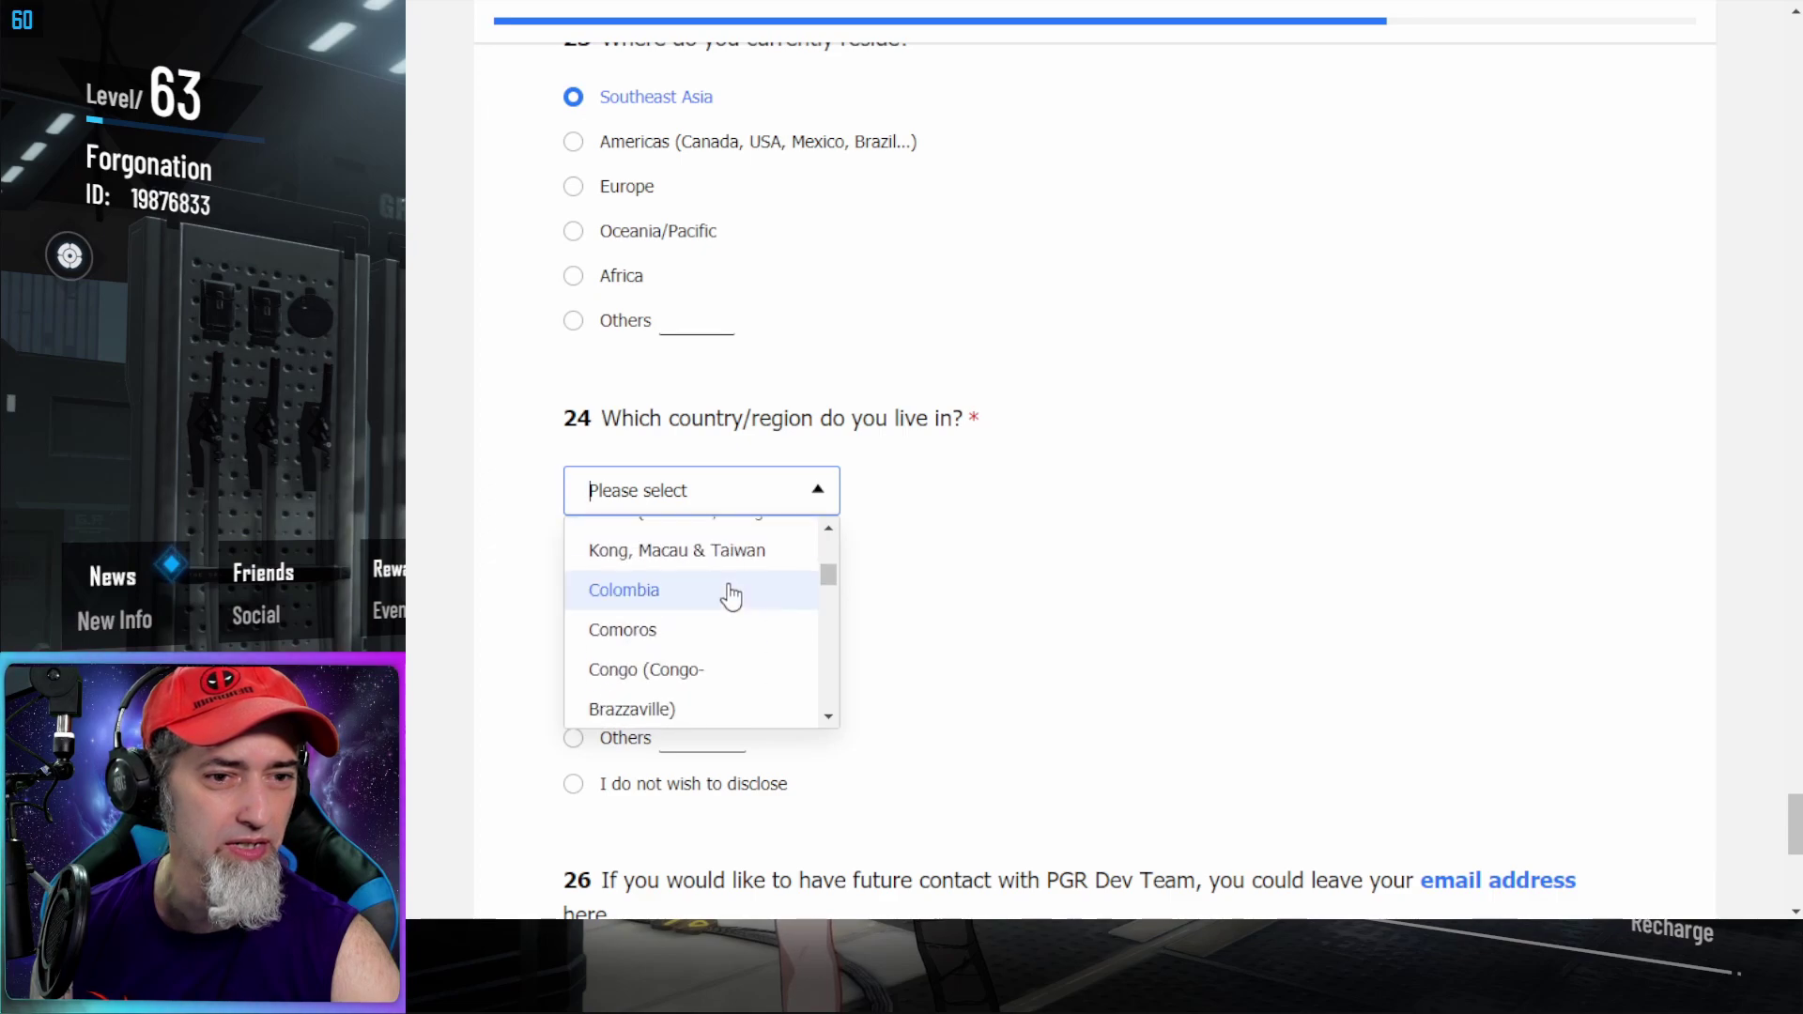
scroll(731, 596, down, 10)
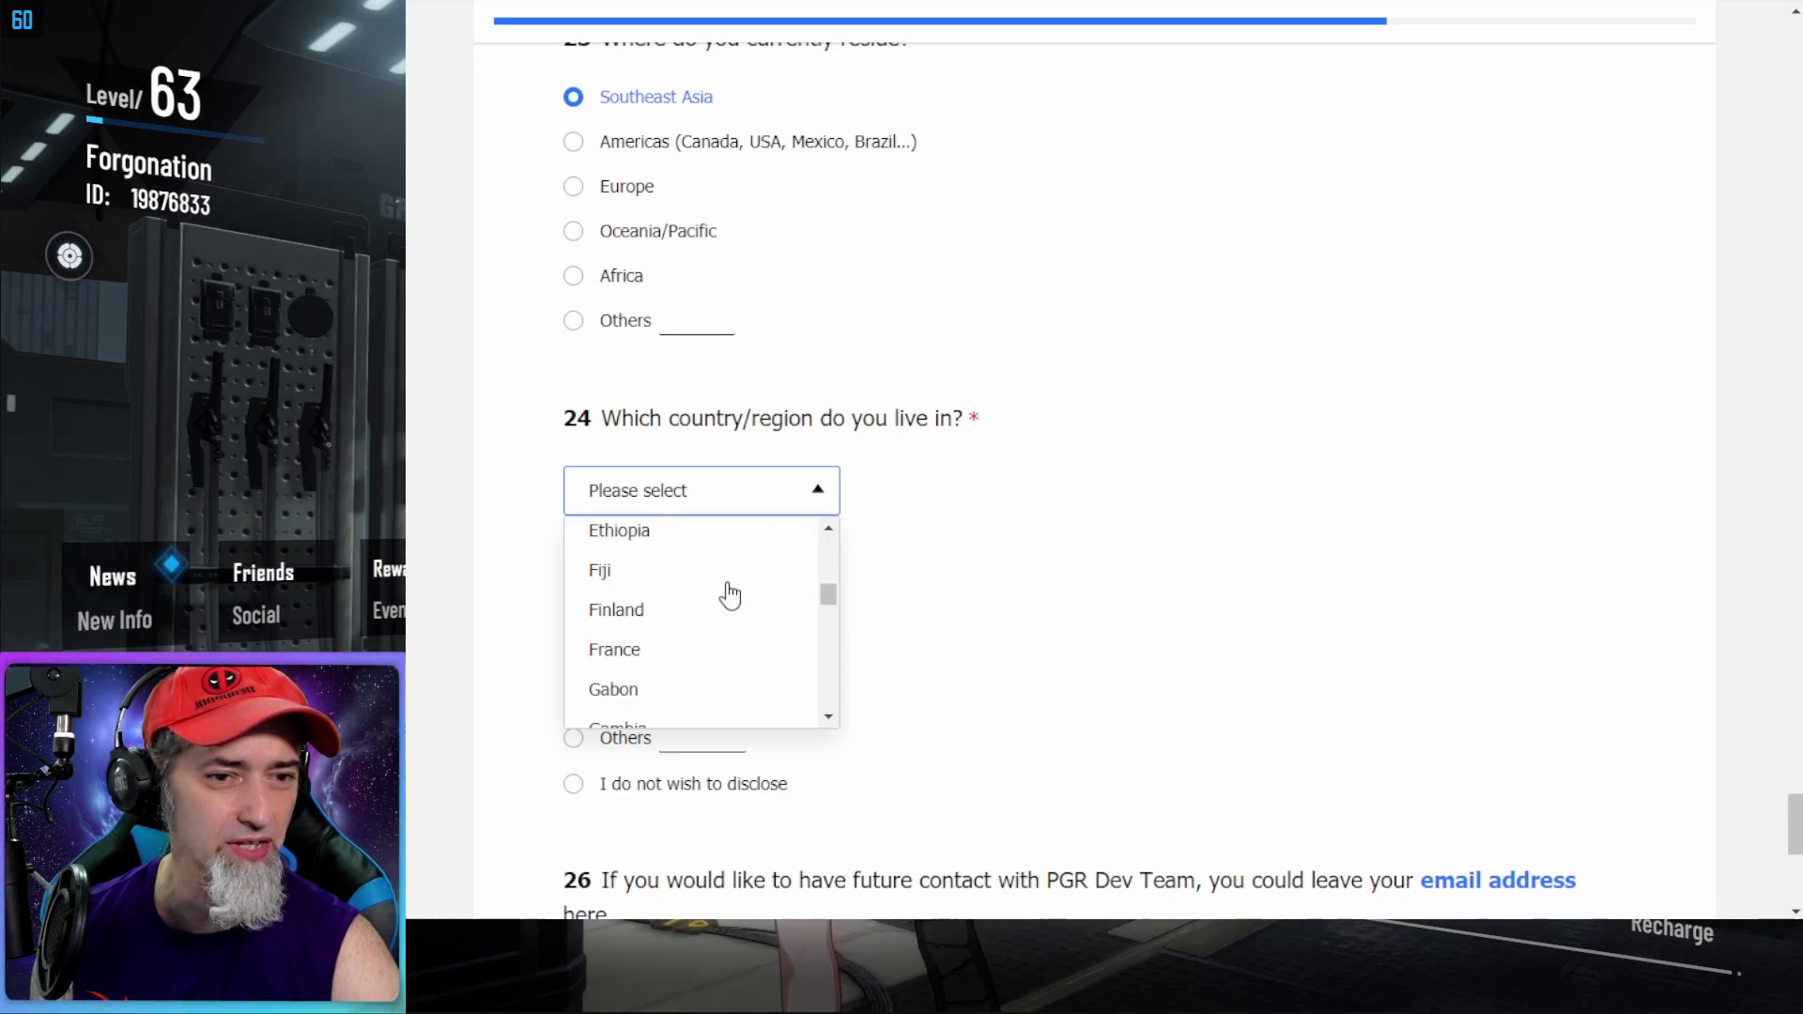
scroll(731, 596, down, 10)
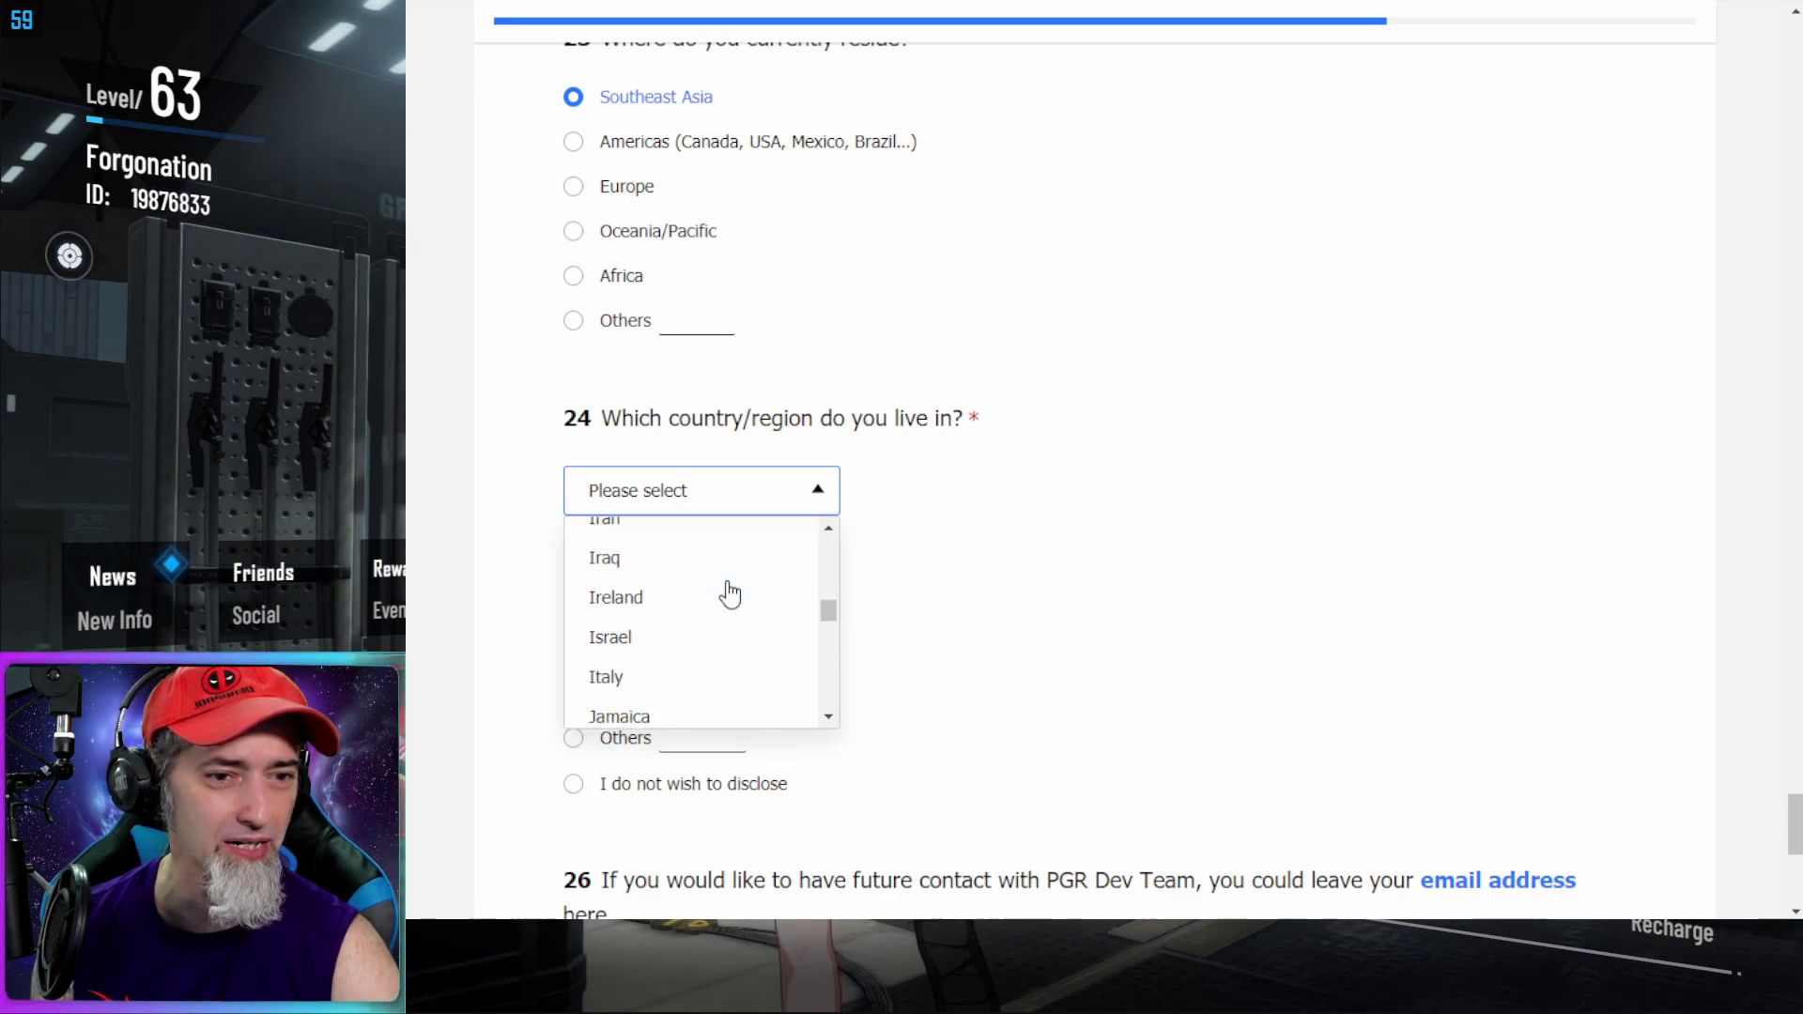
scroll(731, 594, down, 10)
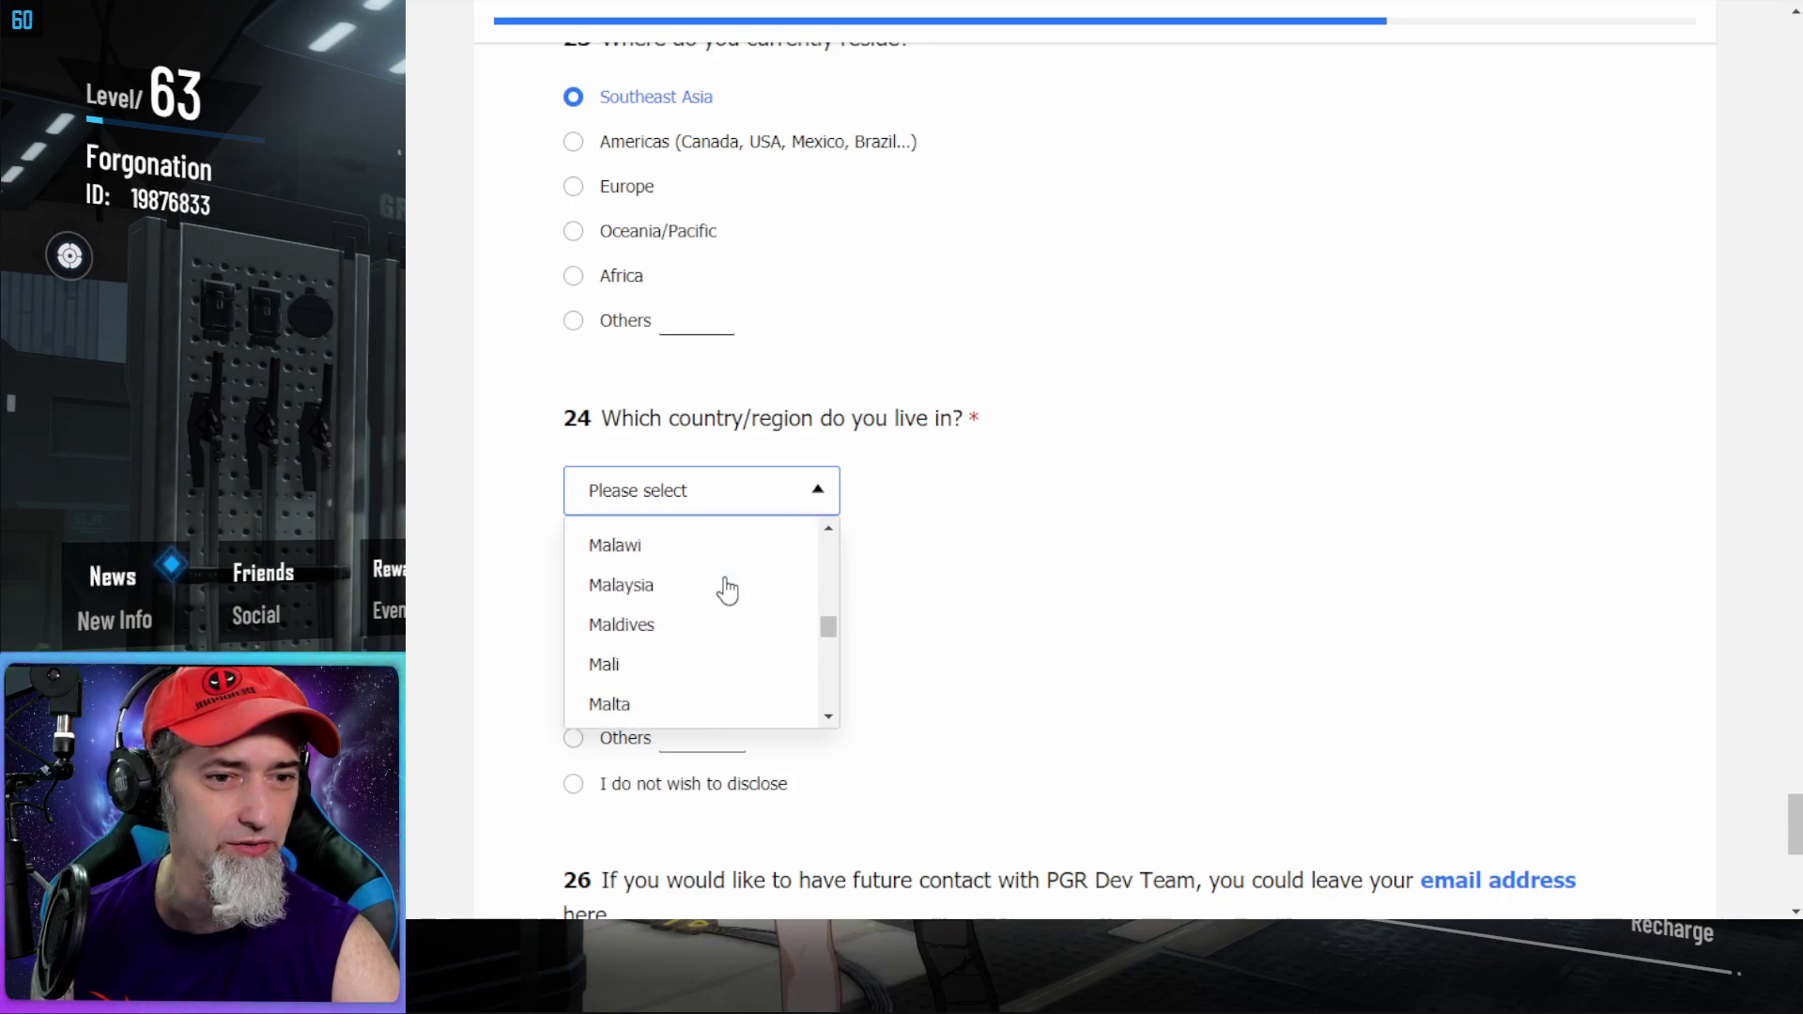
scroll(728, 592, down, 10)
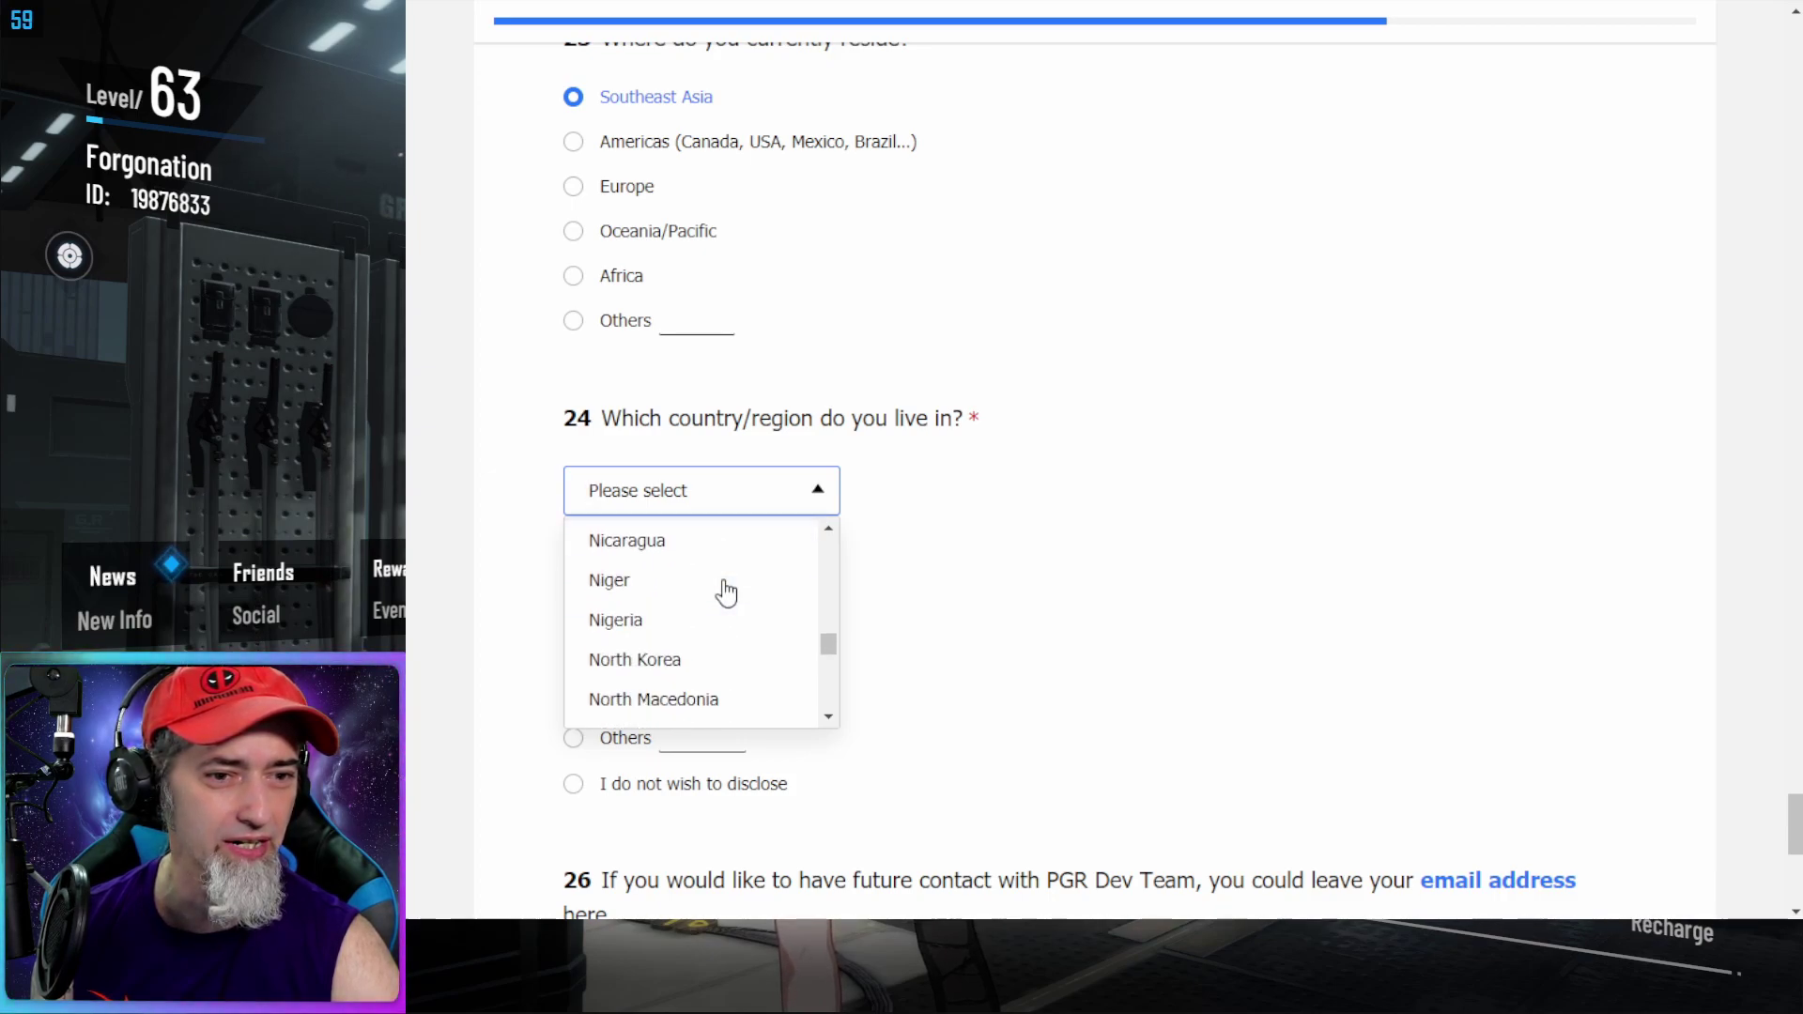
scroll(727, 592, down, 10)
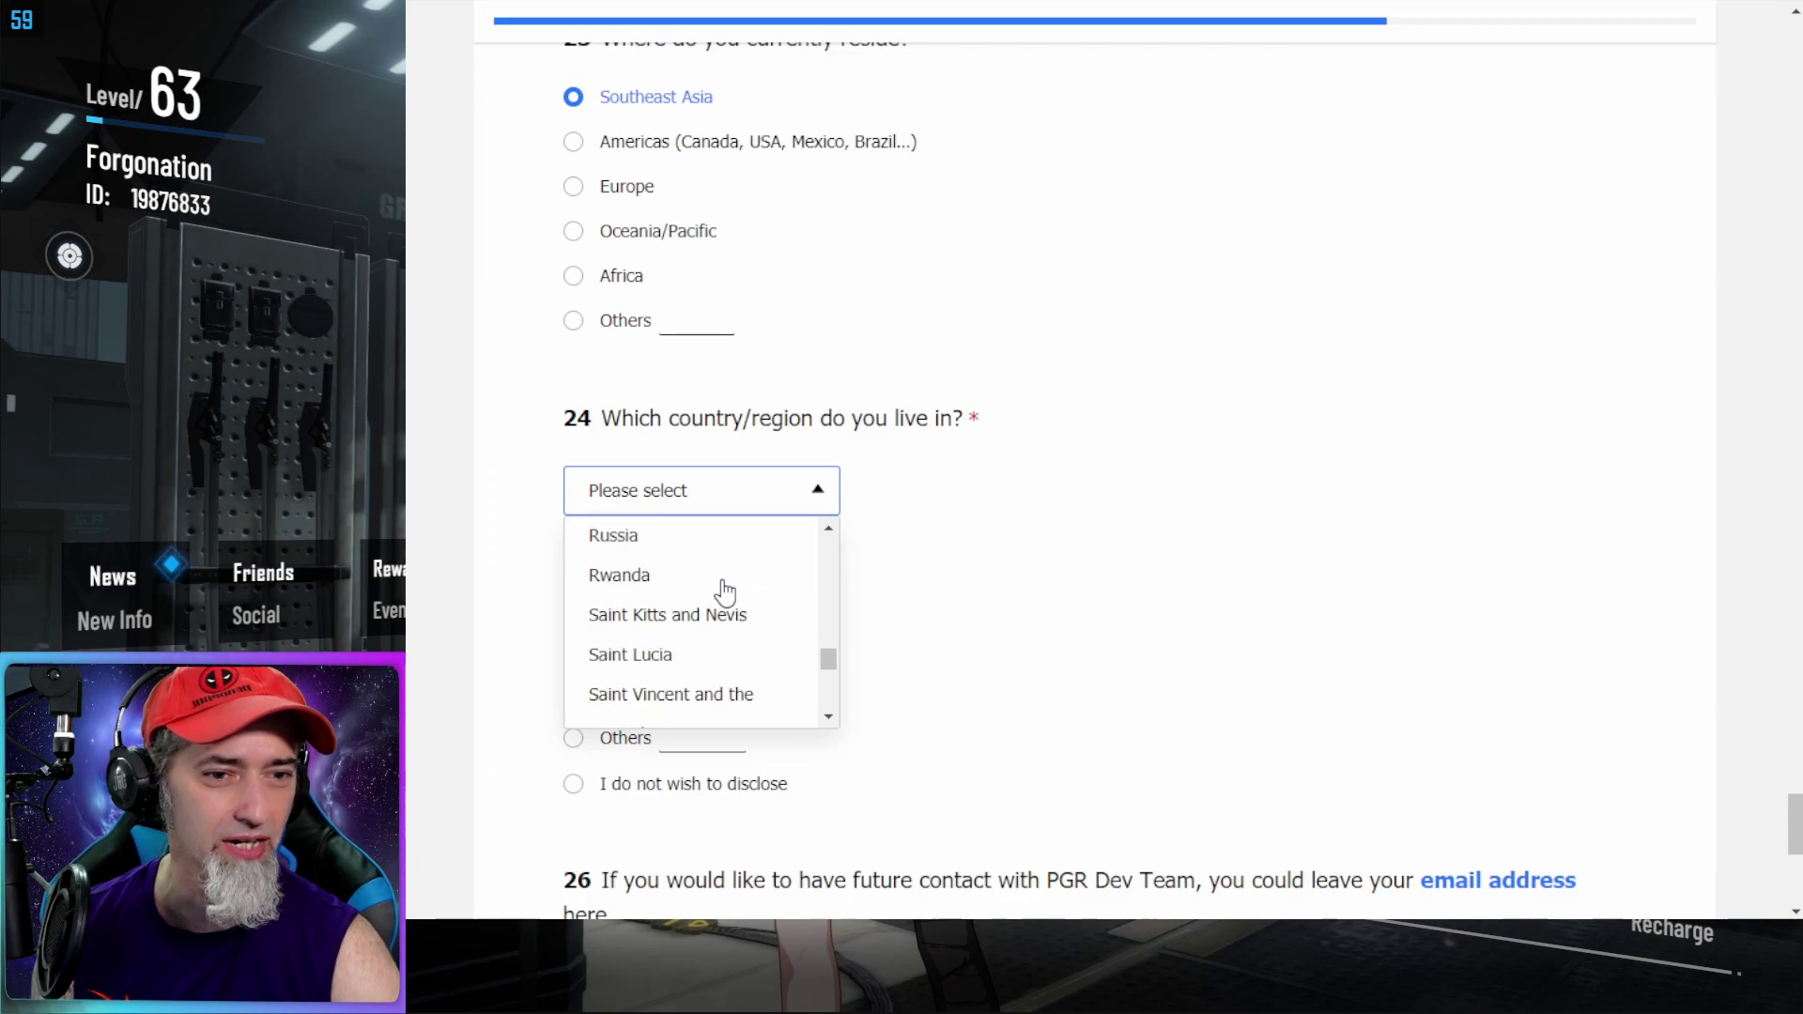
scroll(726, 592, down, 10)
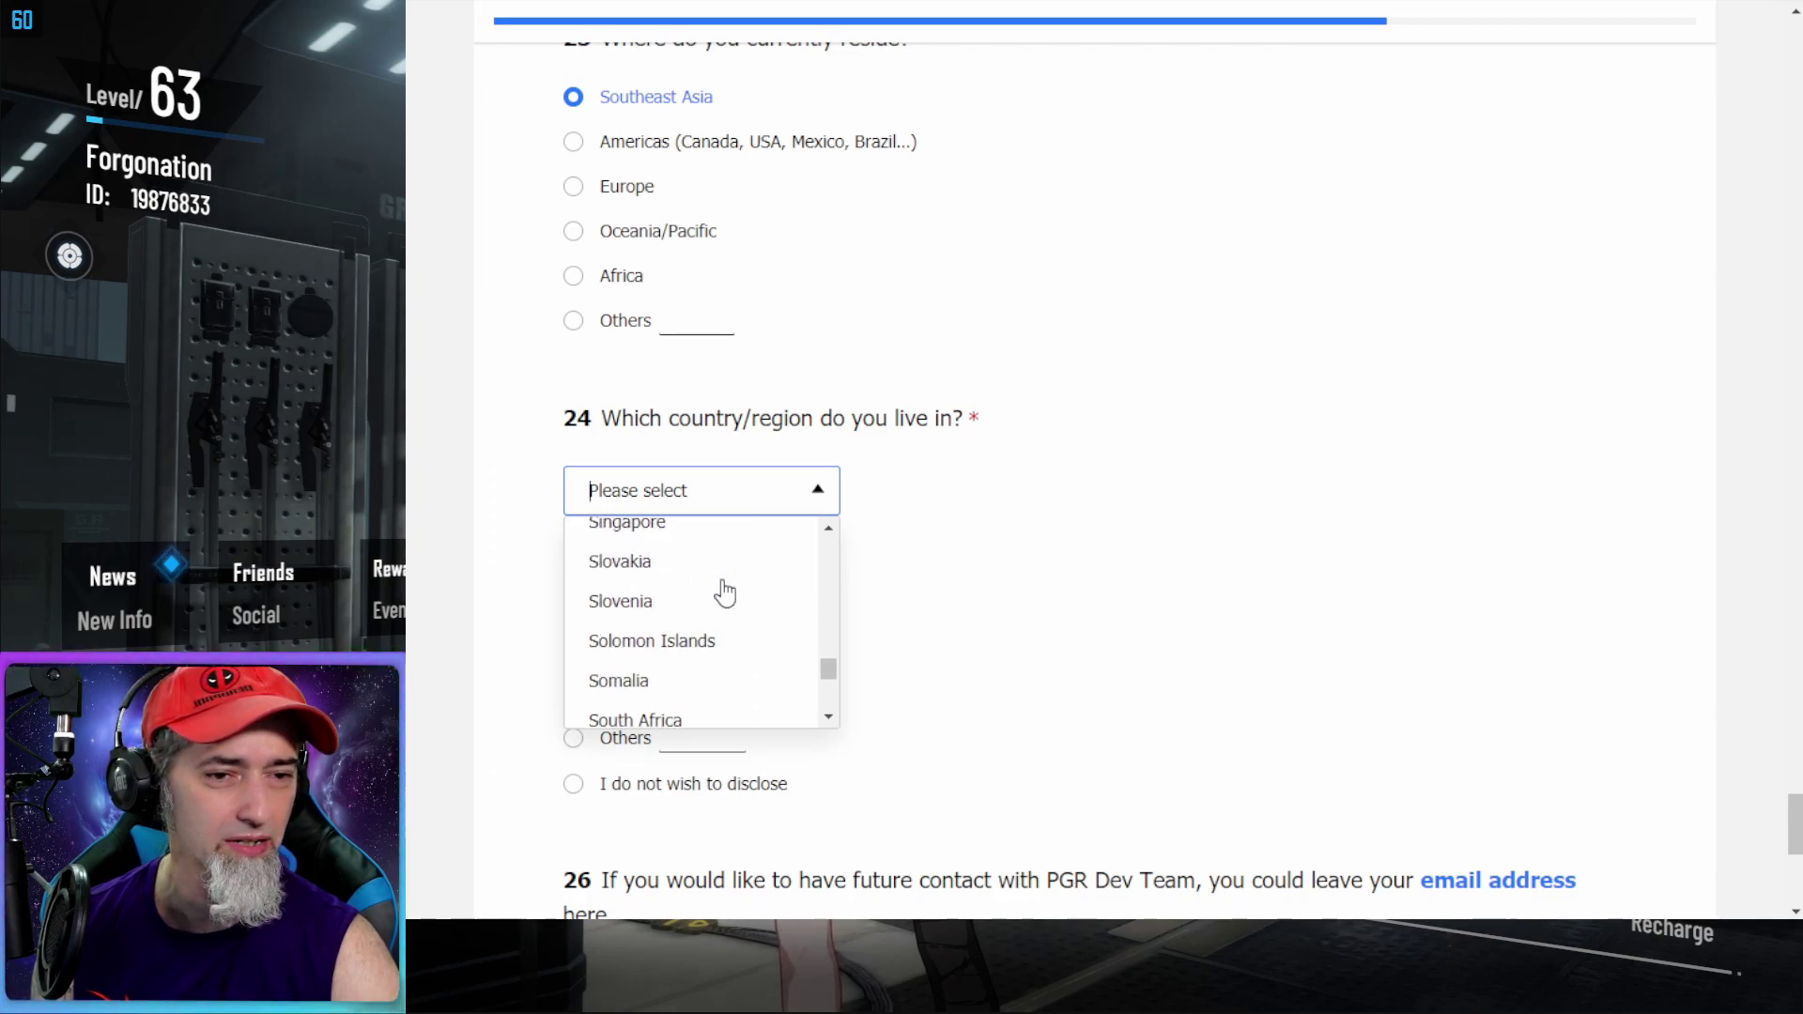
scroll(726, 591, down, 8)
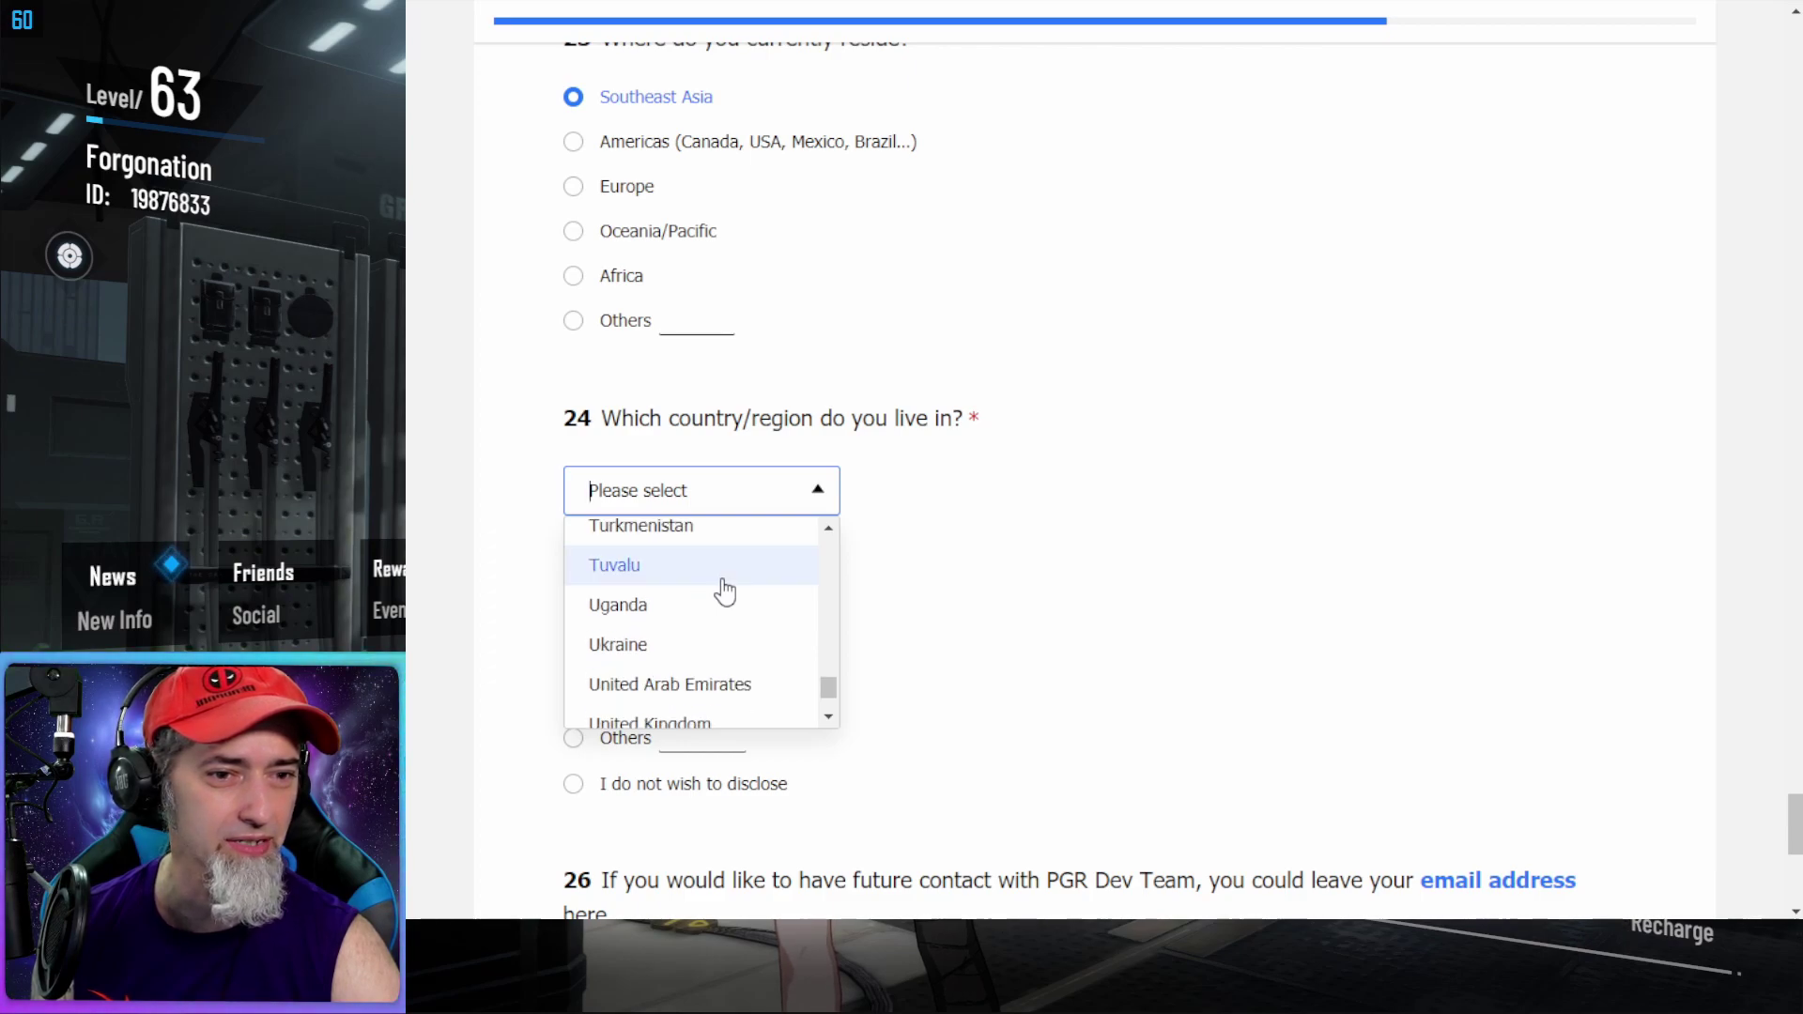
scroll(725, 592, down, 4)
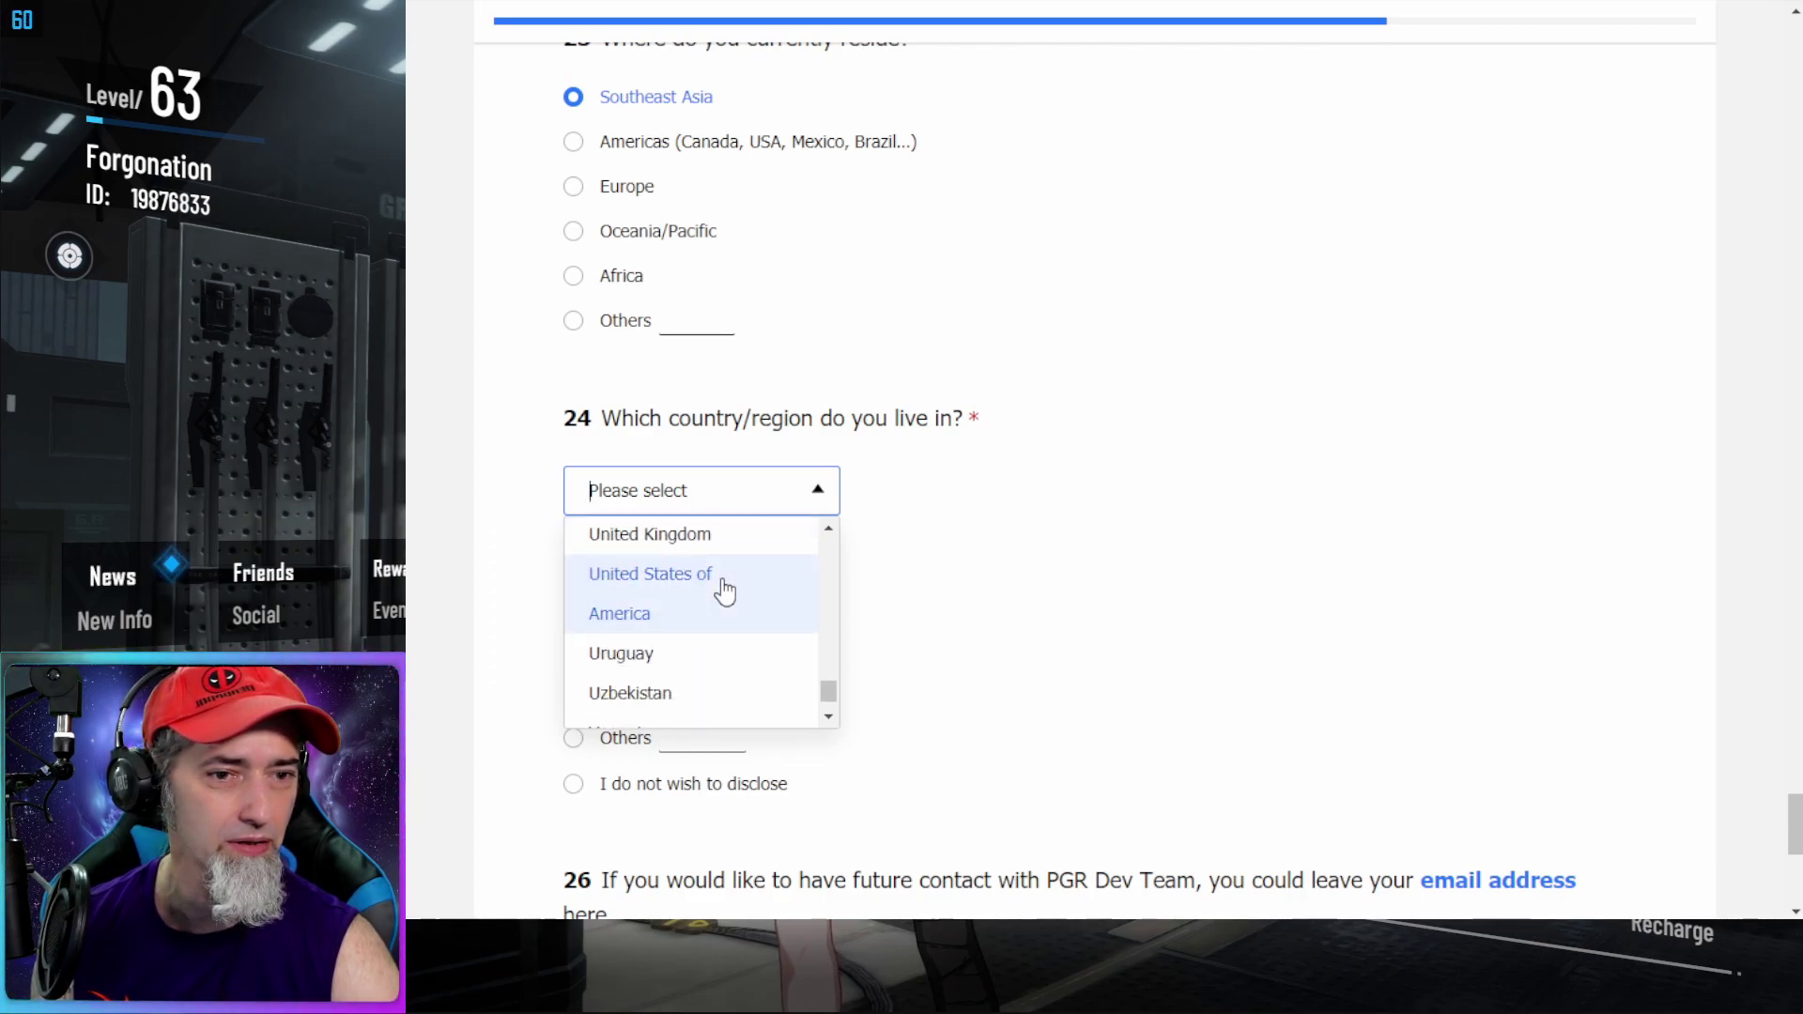
scroll(724, 592, down, 3)
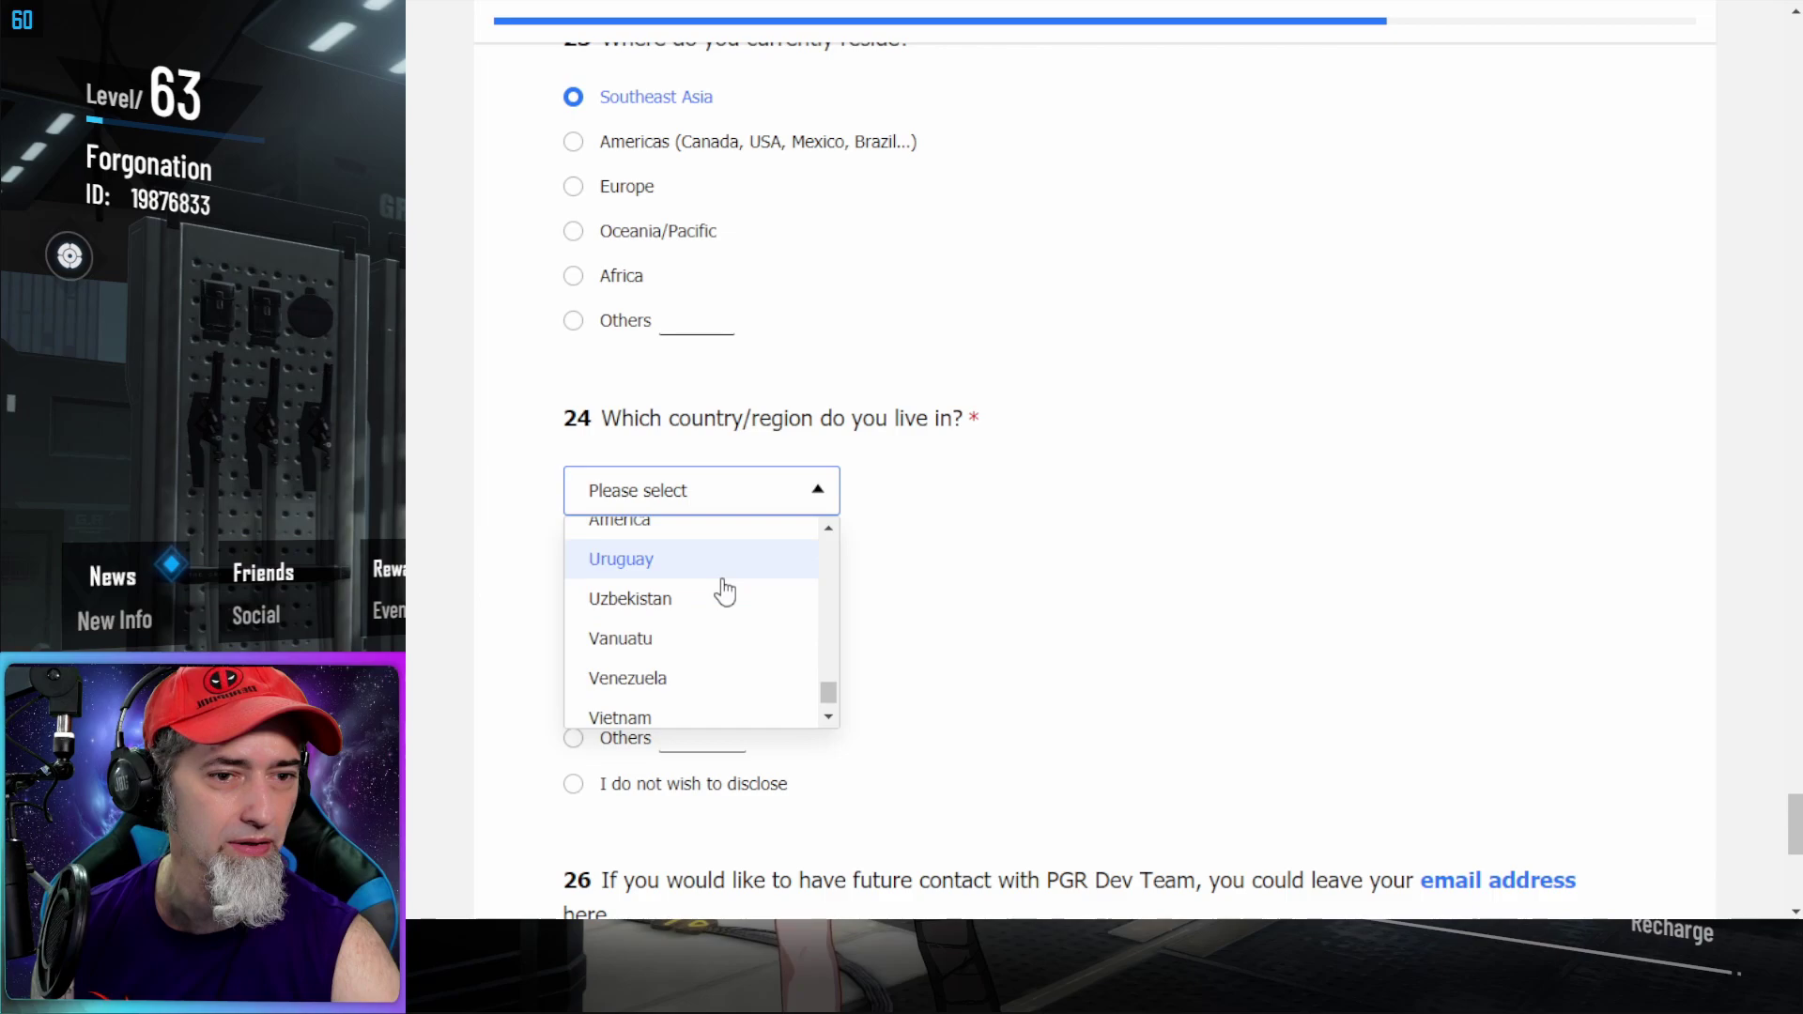
click(701, 655)
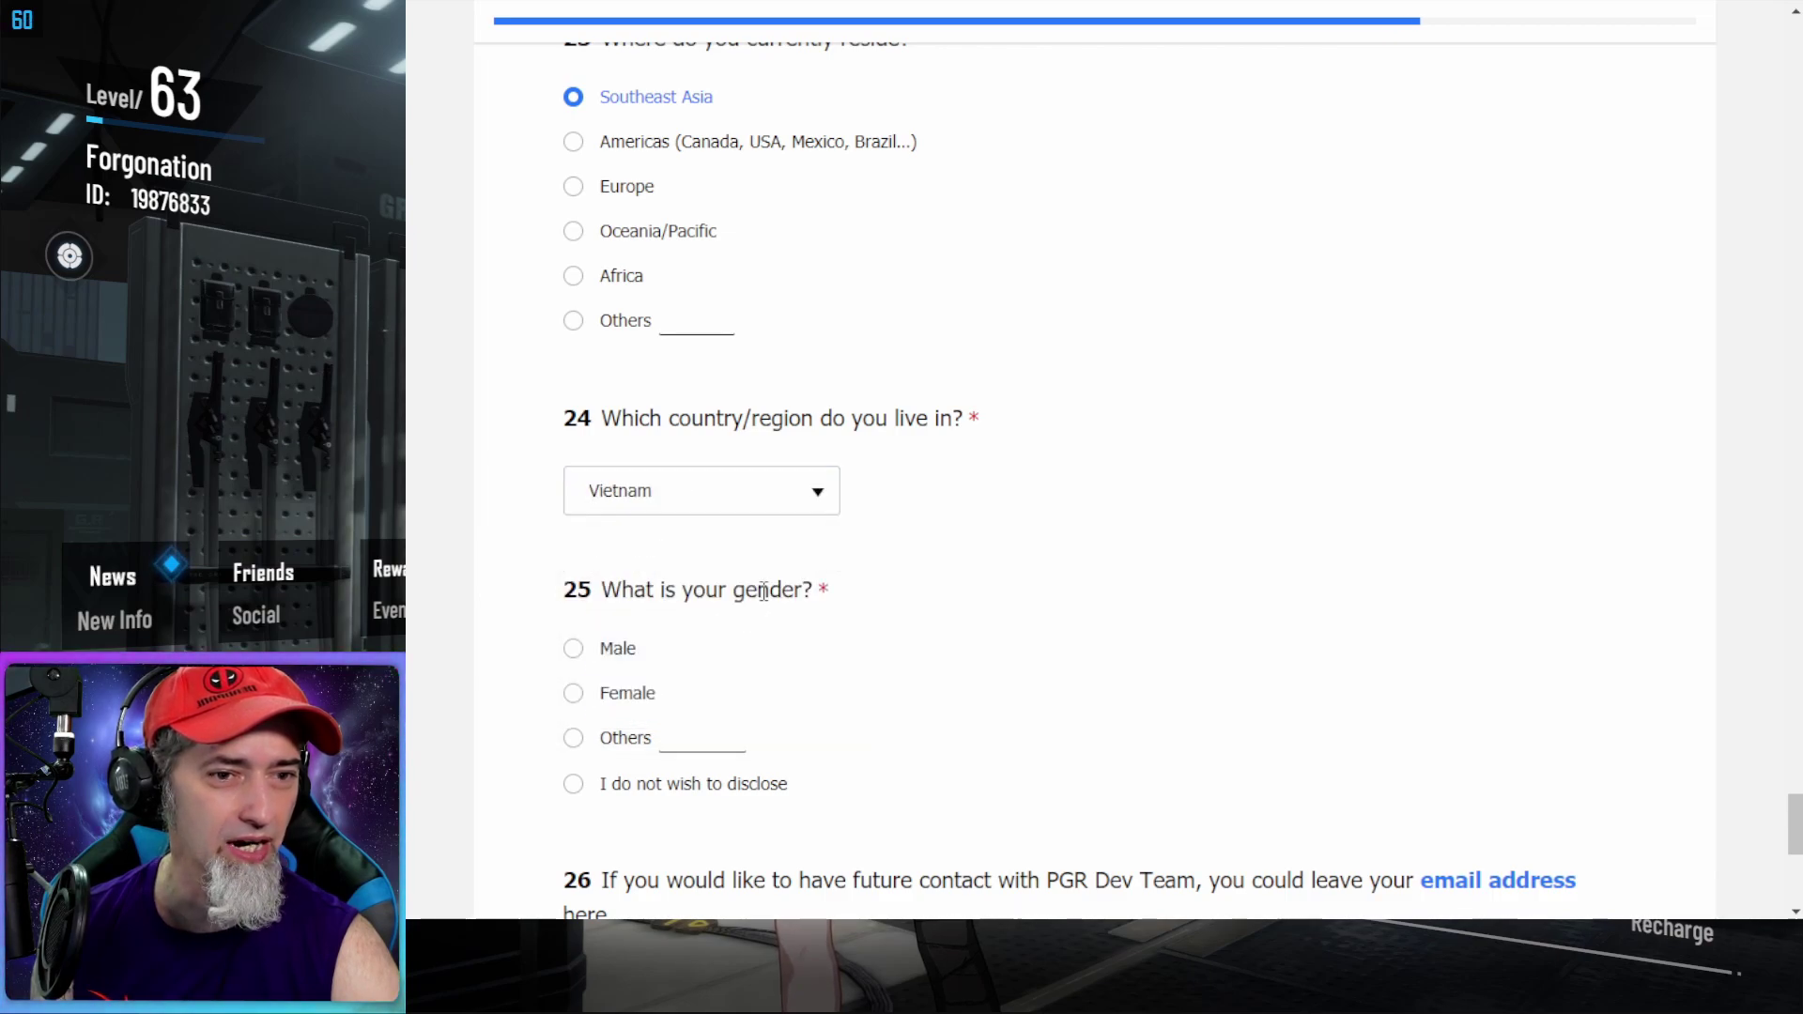
Answer question 25 on gender with Male and enter the contact email address in question 26
click(569, 648)
scroll(716, 646, down, 2)
scroll(709, 646, down, 2)
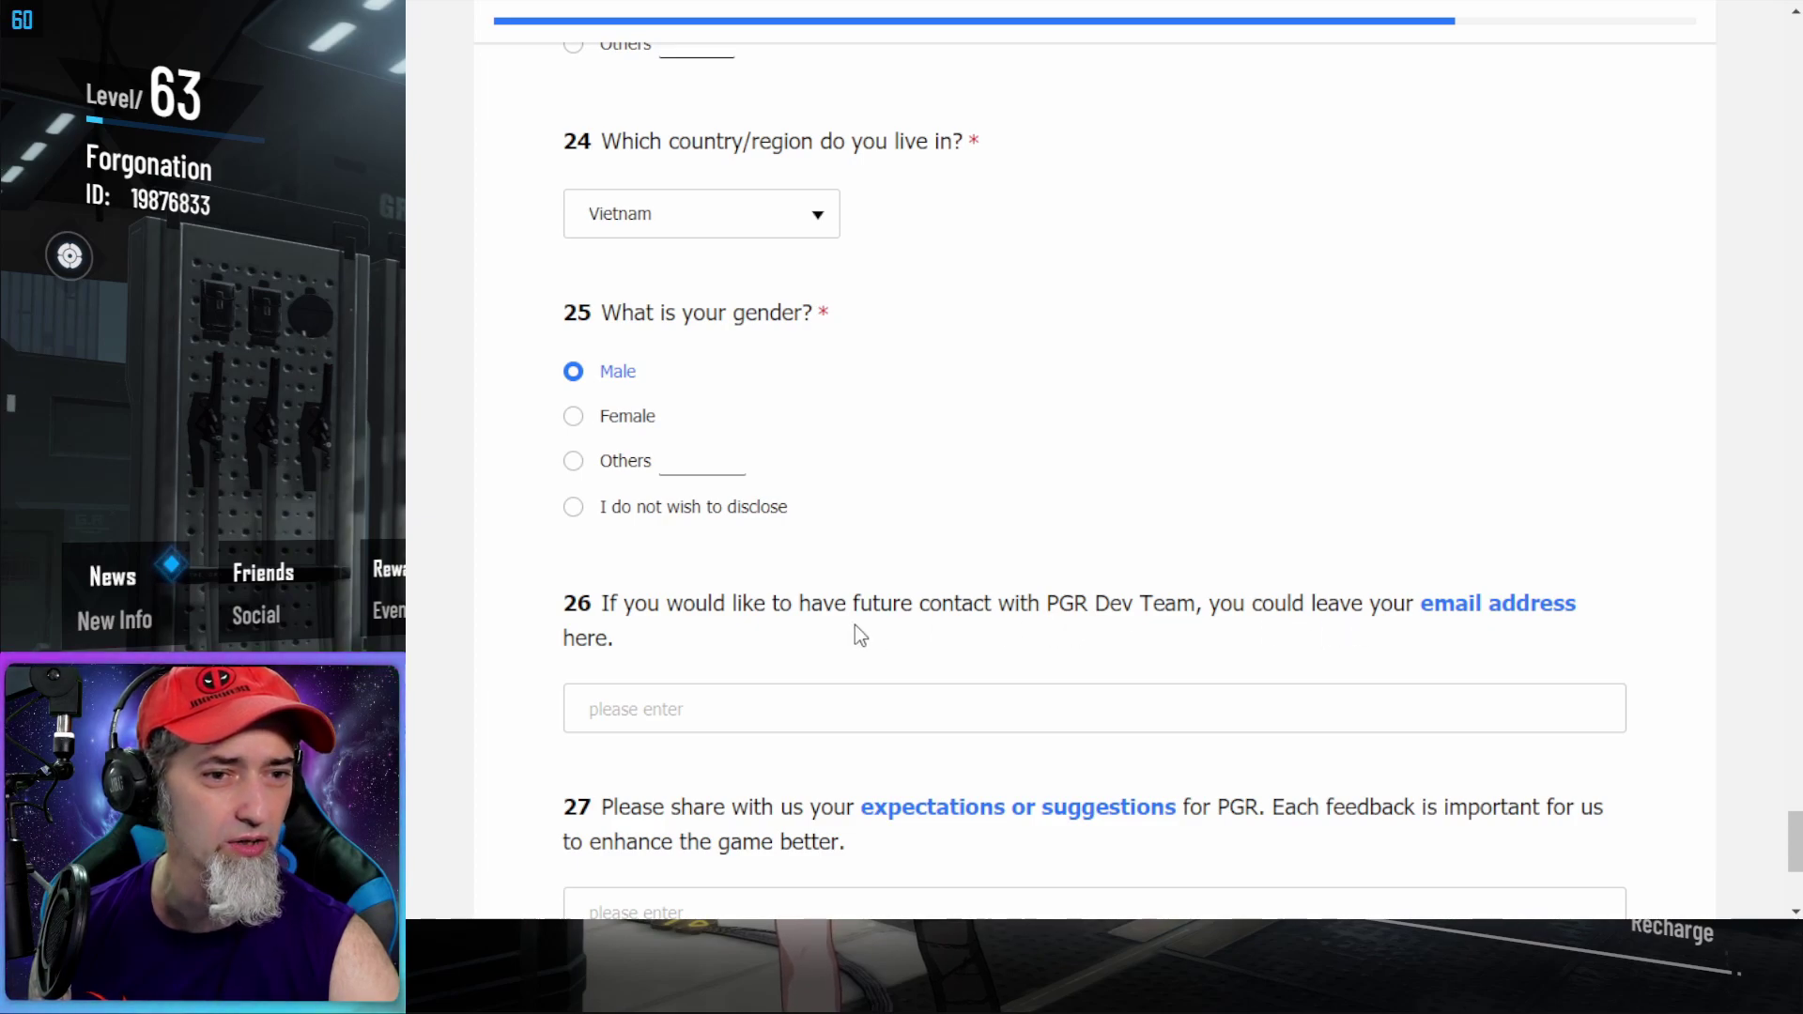
click(671, 714)
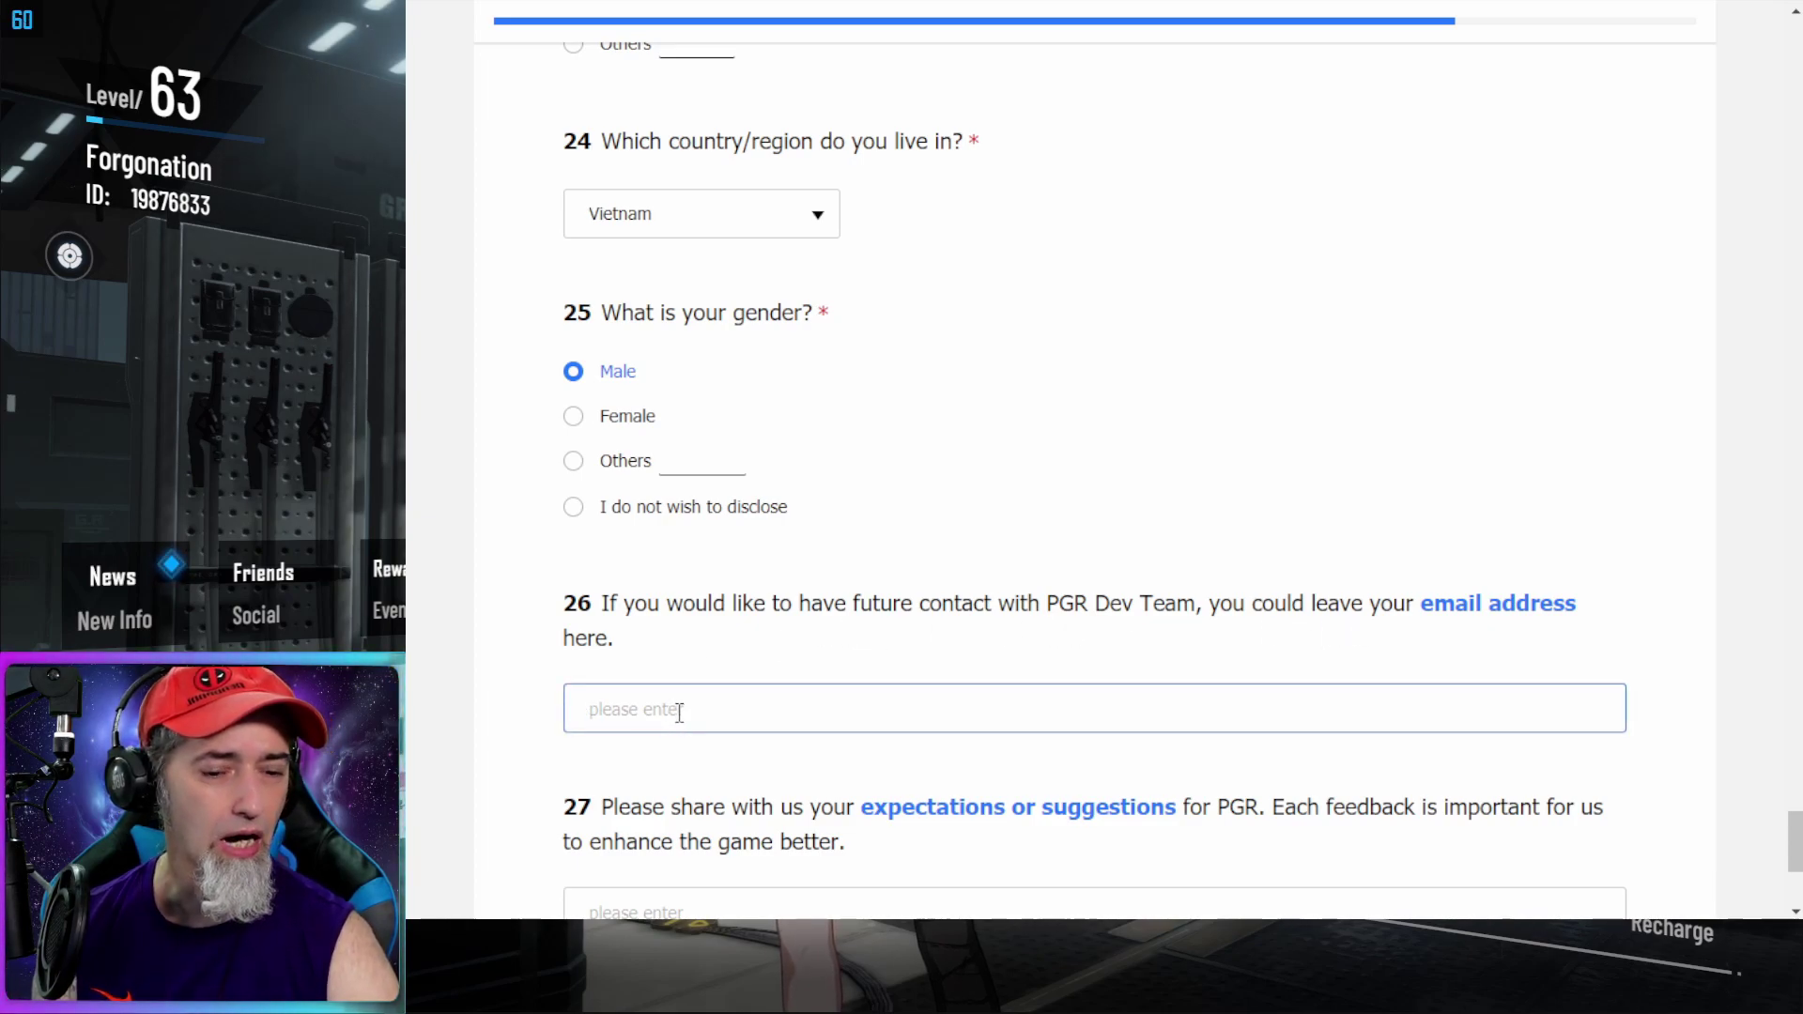
key(ctrl+v)
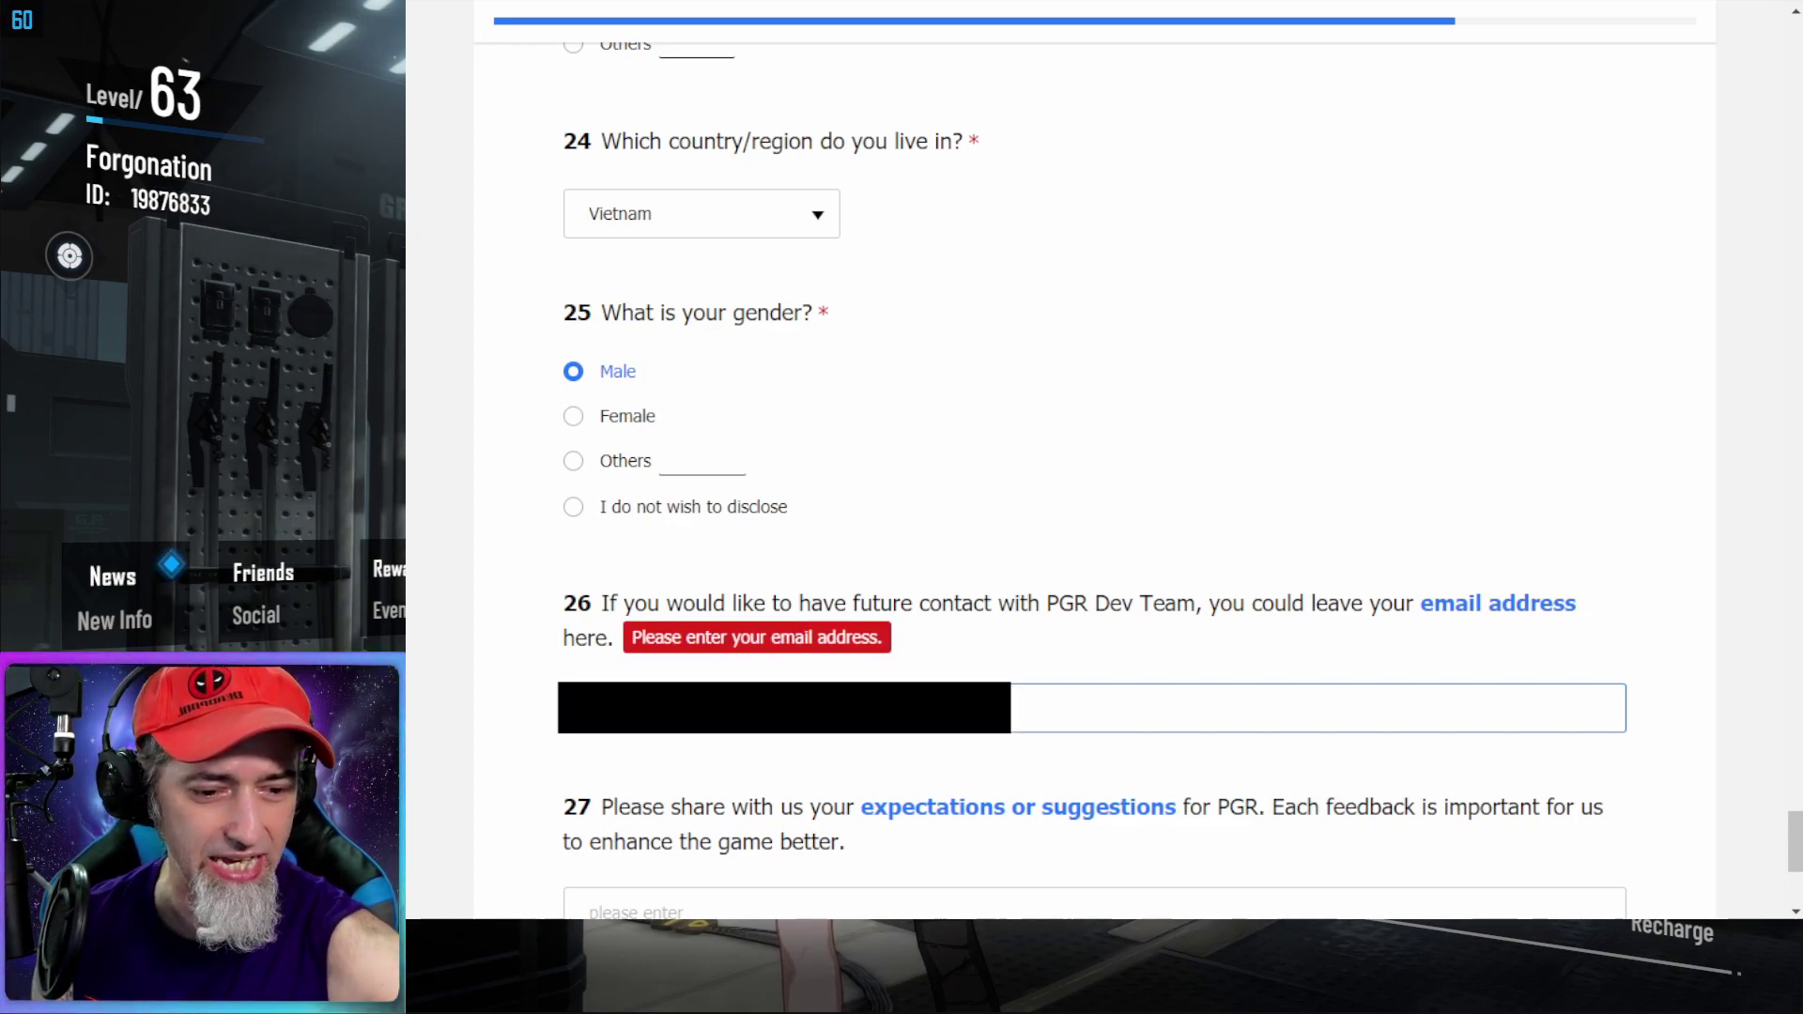
Enter "just a bit more serum everyday" as the suggestion in question 27 and submit the questionnaire
scroll(742, 671, down, 3)
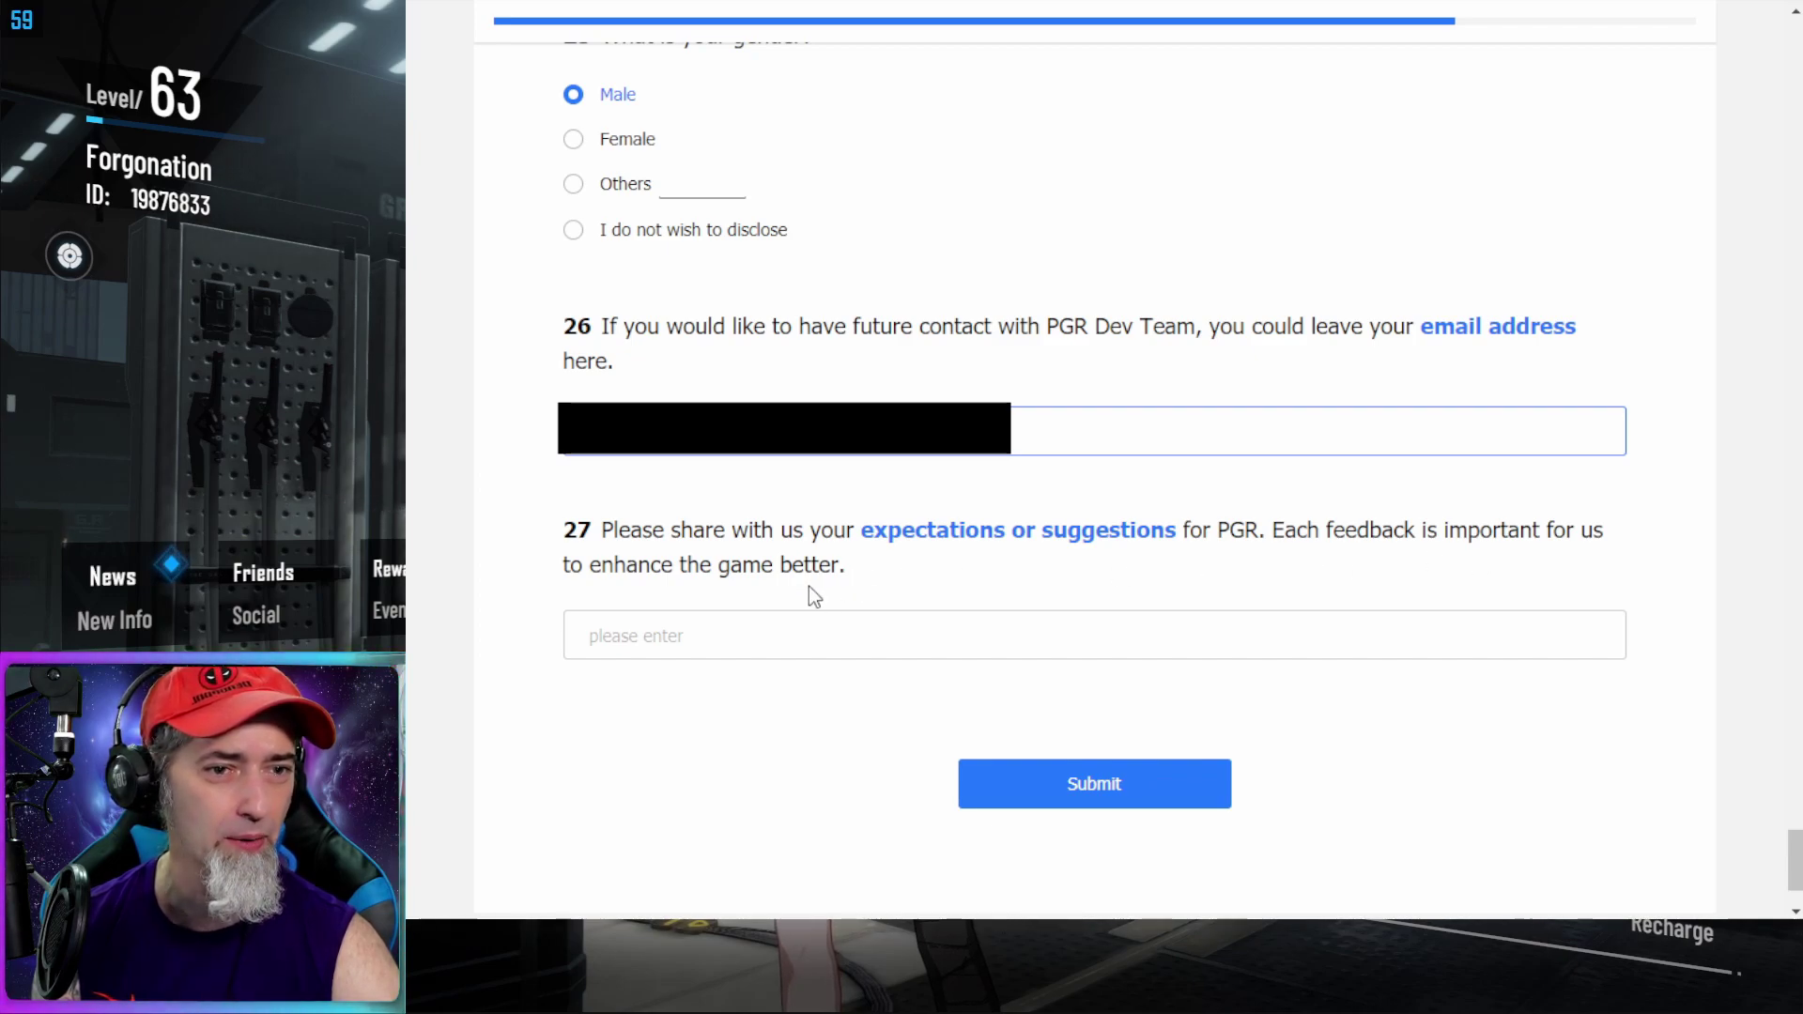
click(719, 642)
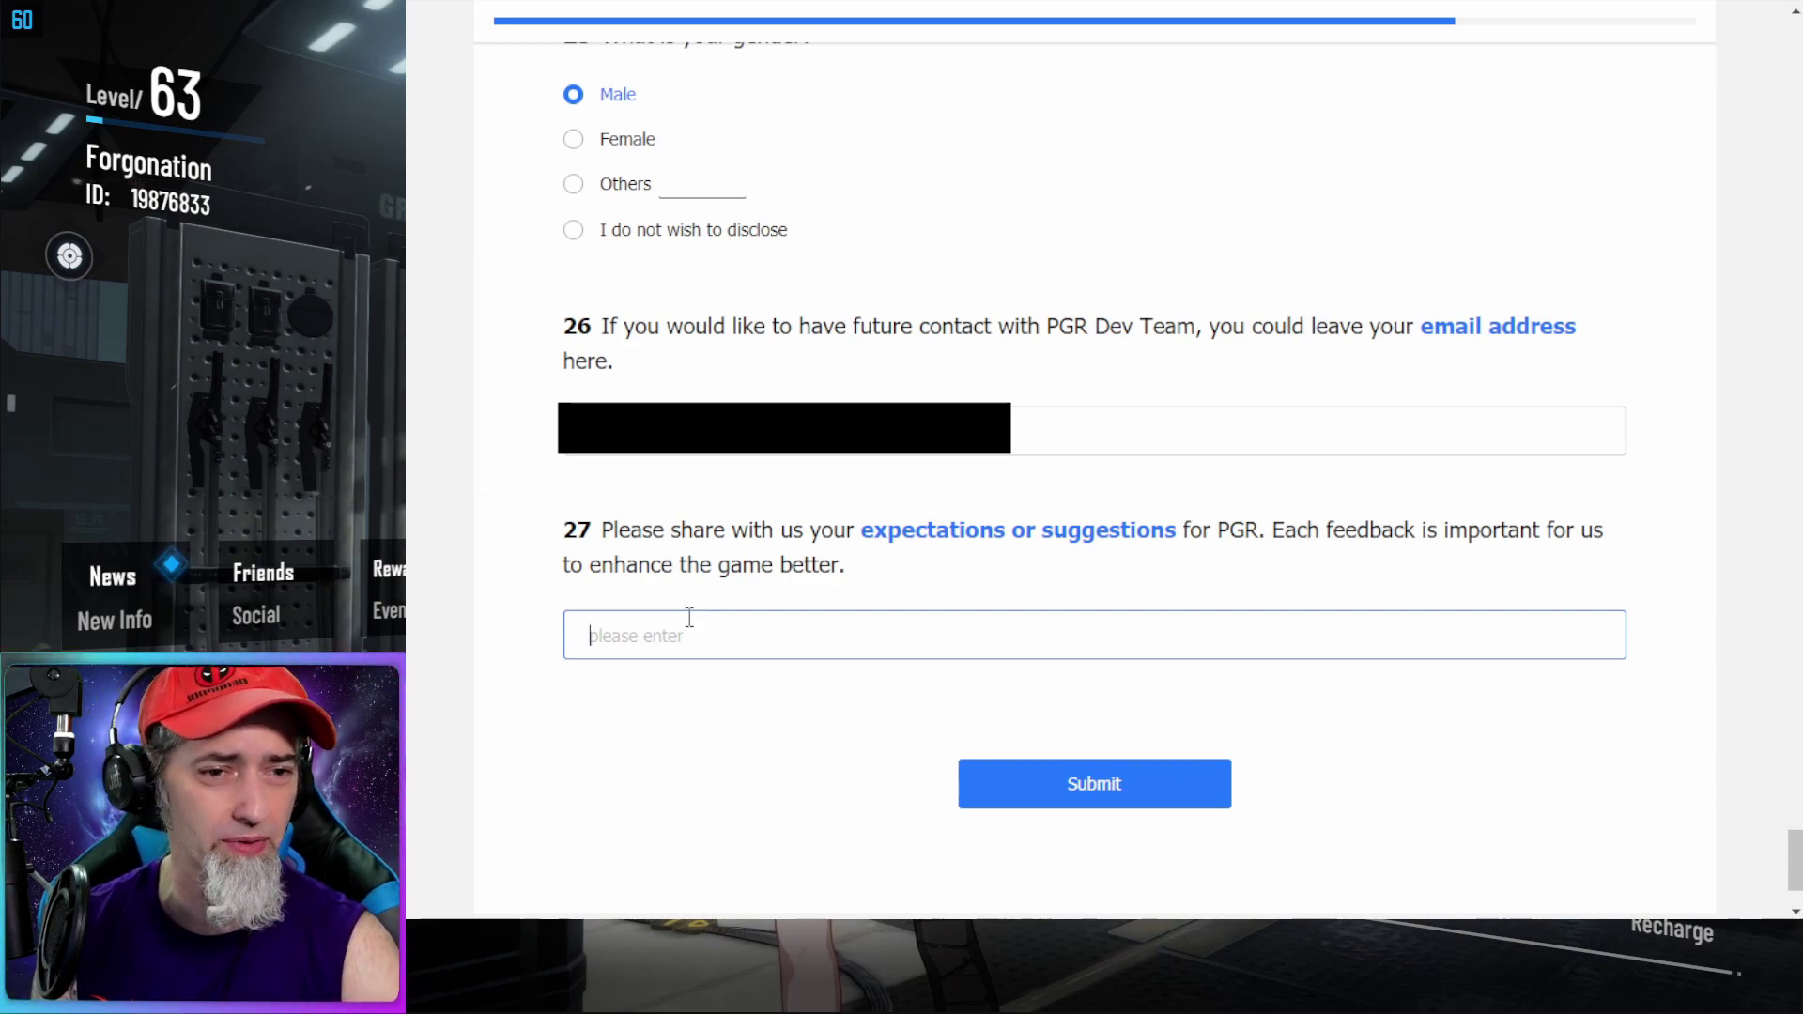
text(just a)
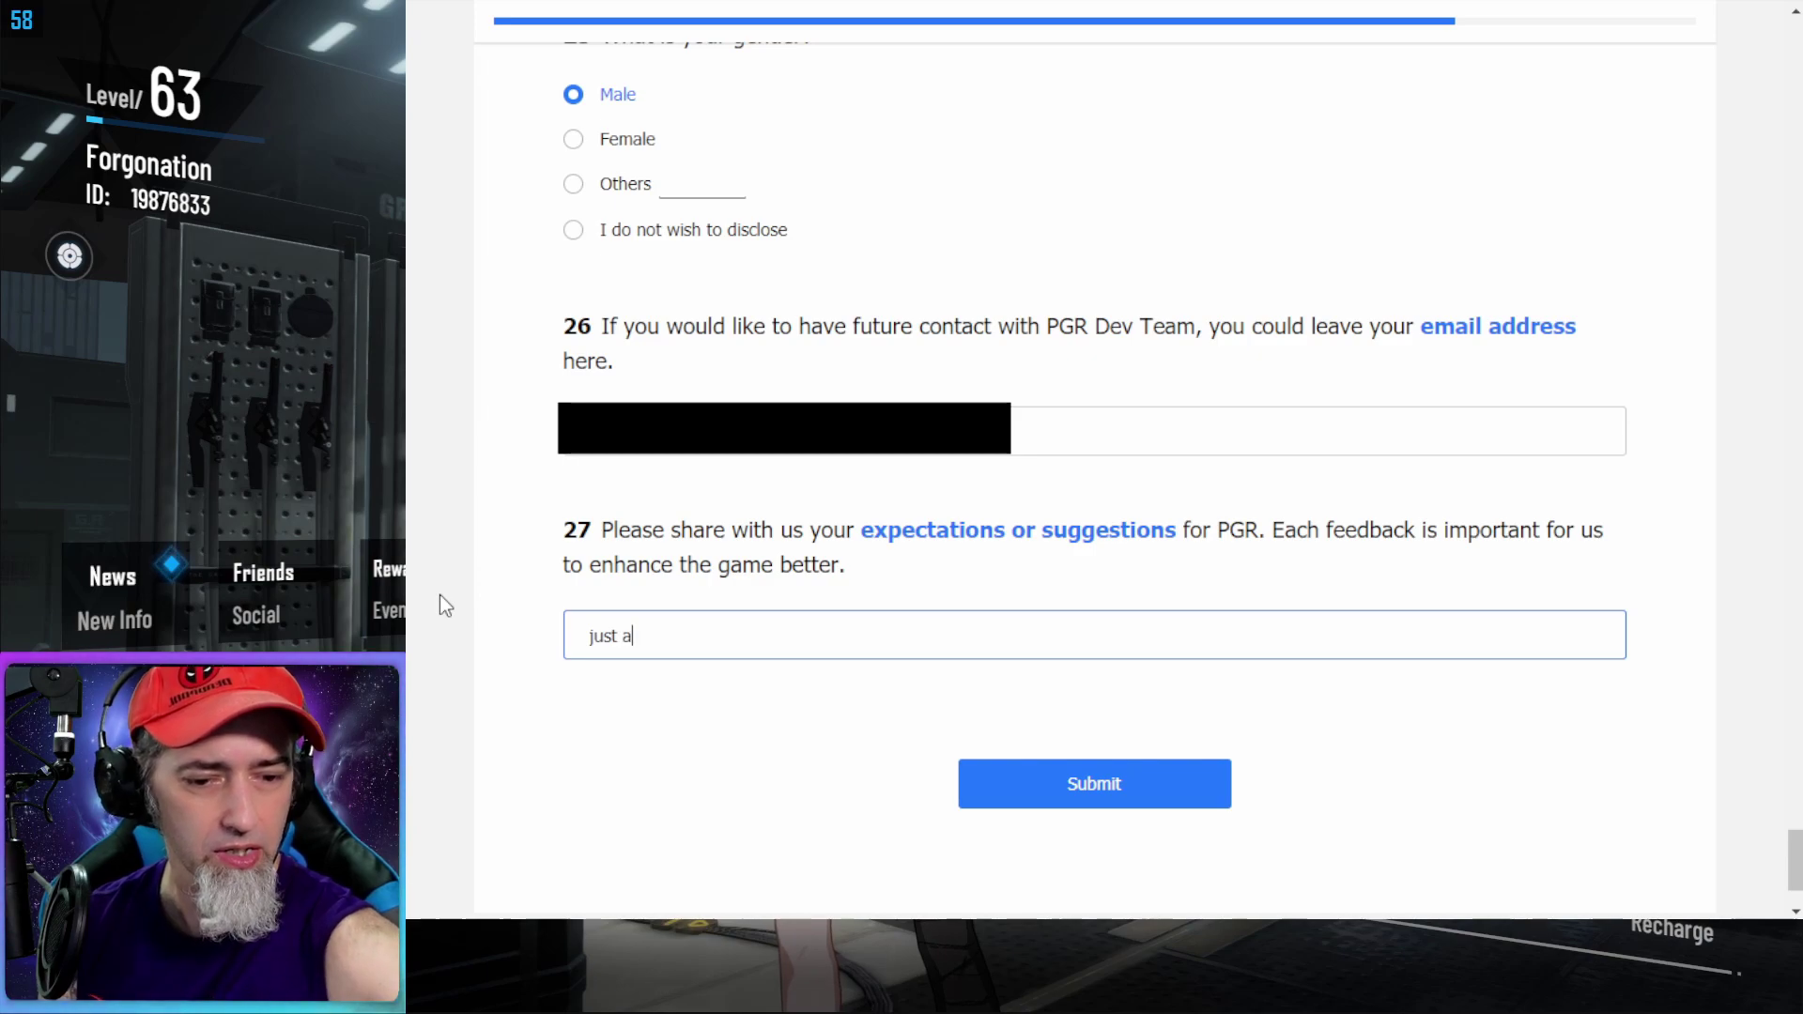
text( bit m)
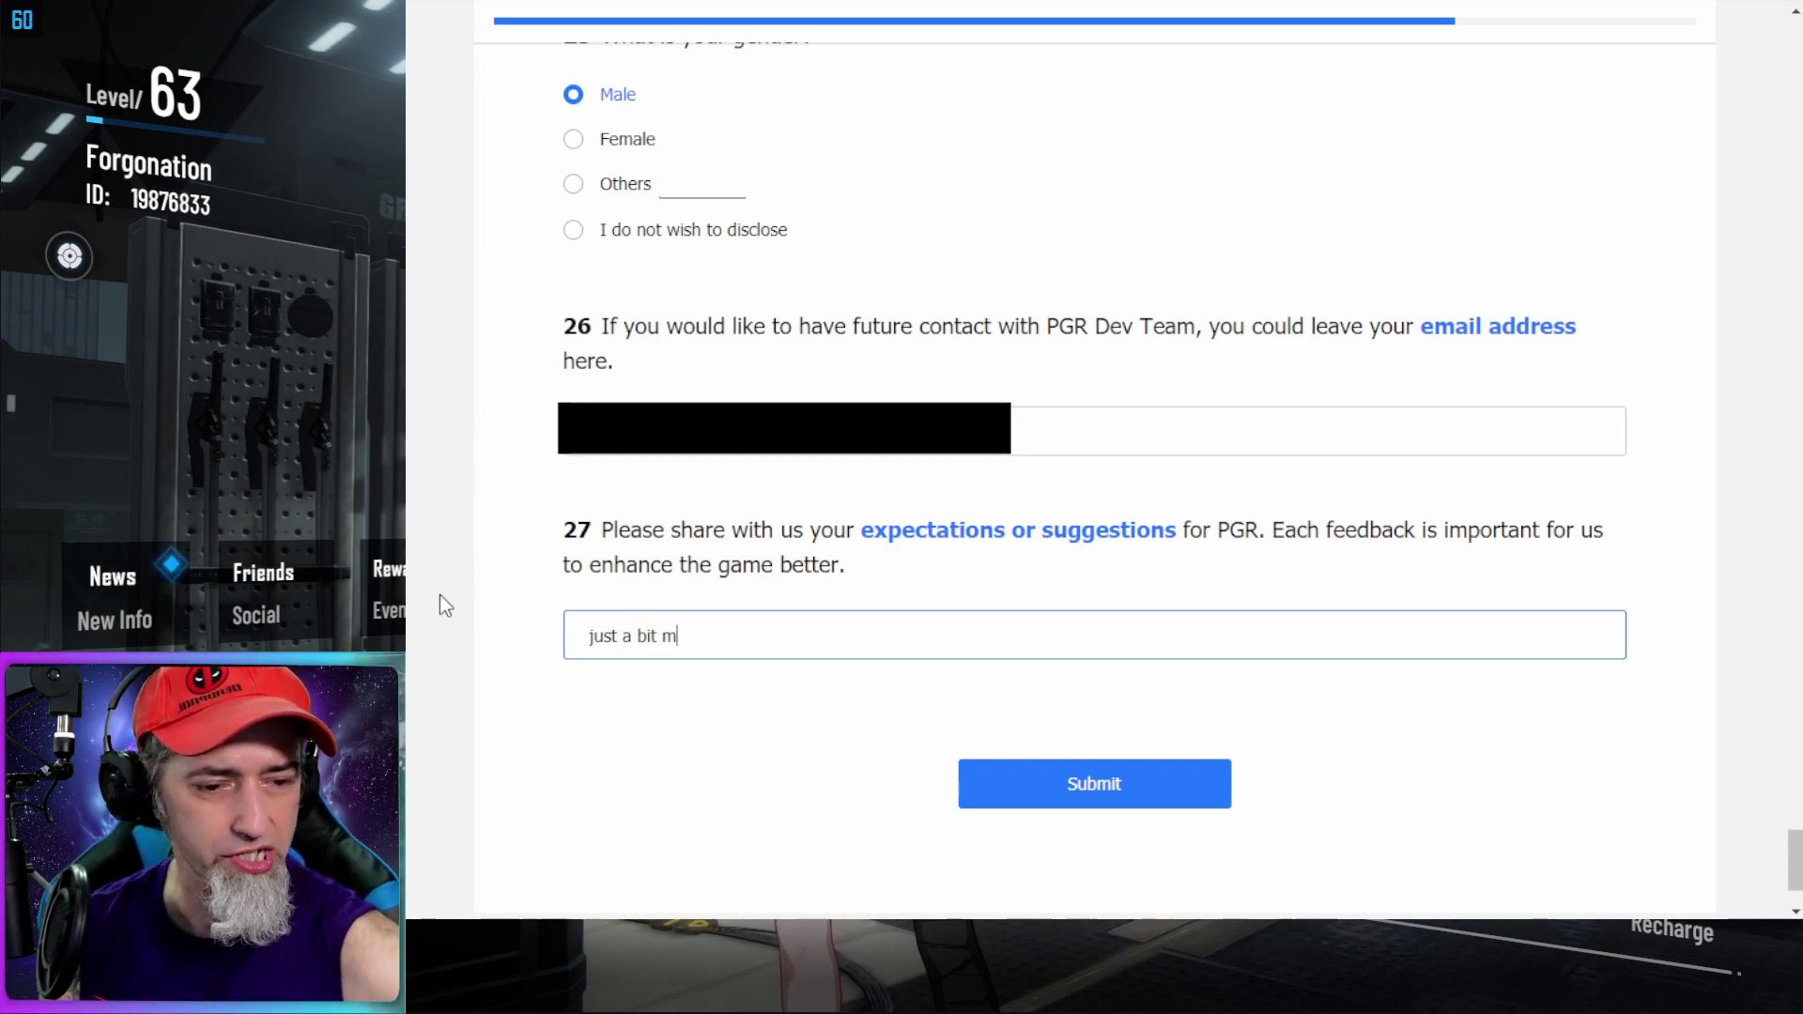
text(ore serum everyday)
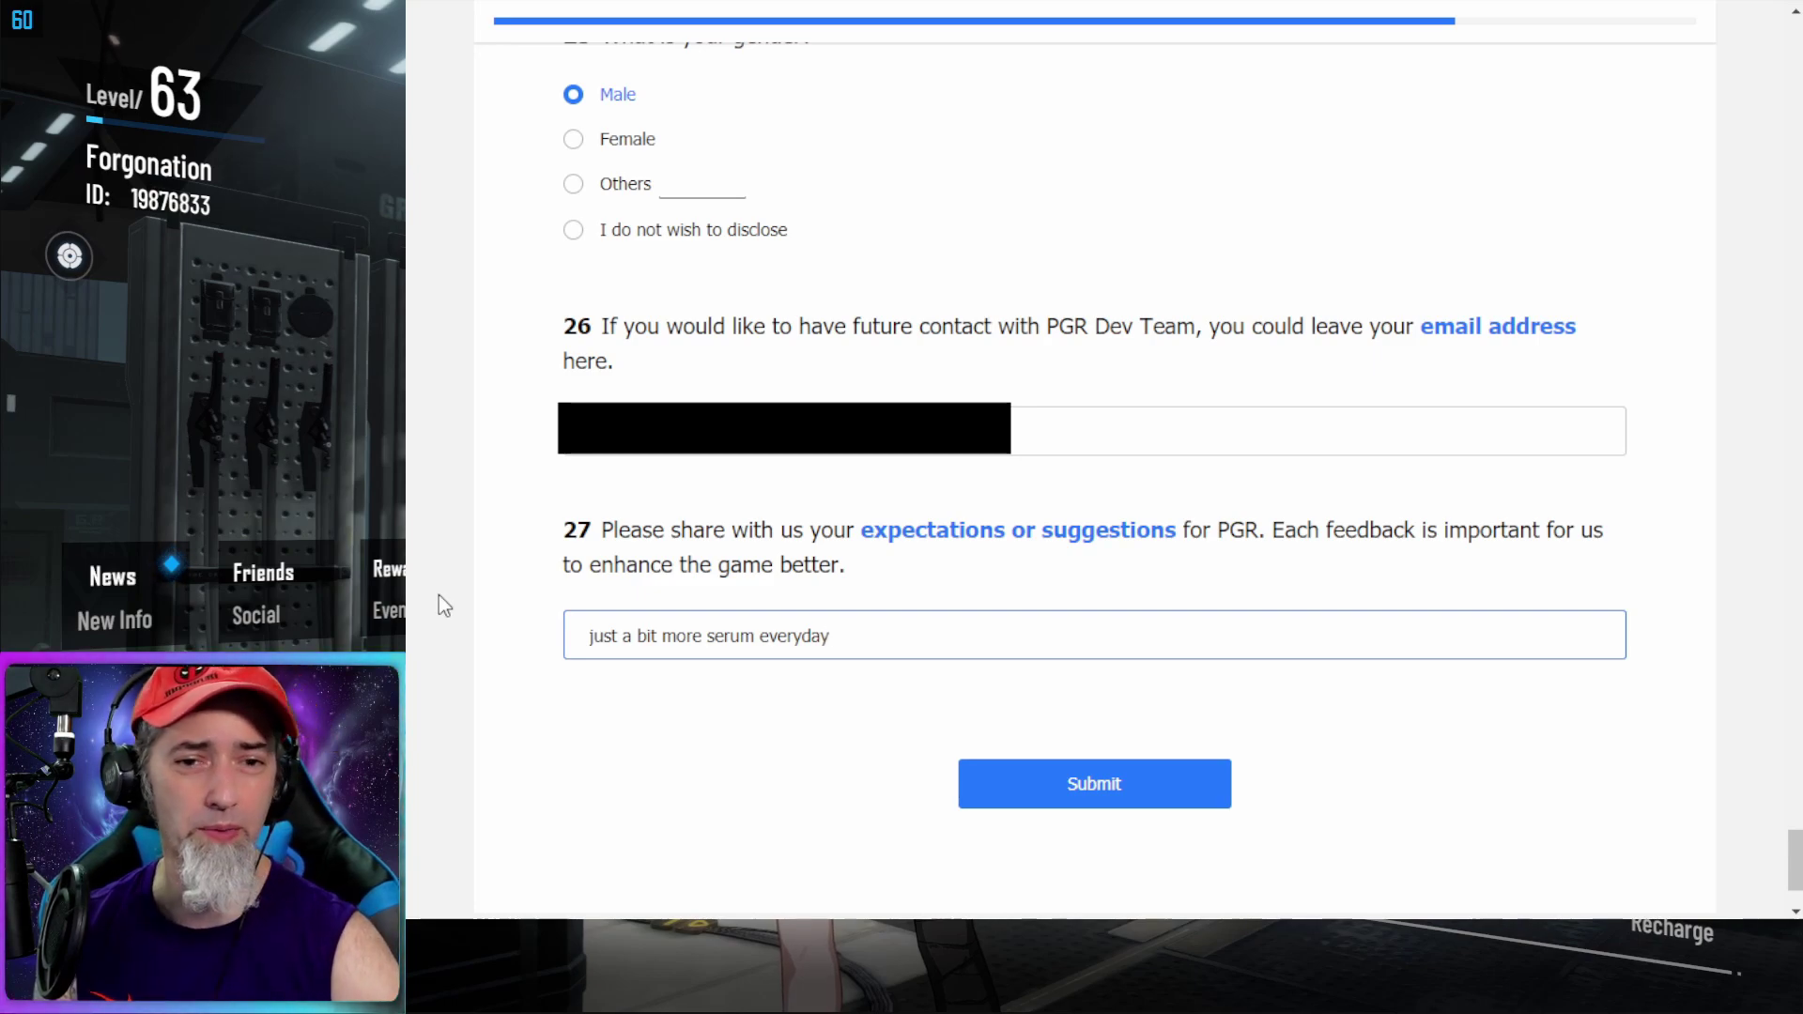
click(1099, 787)
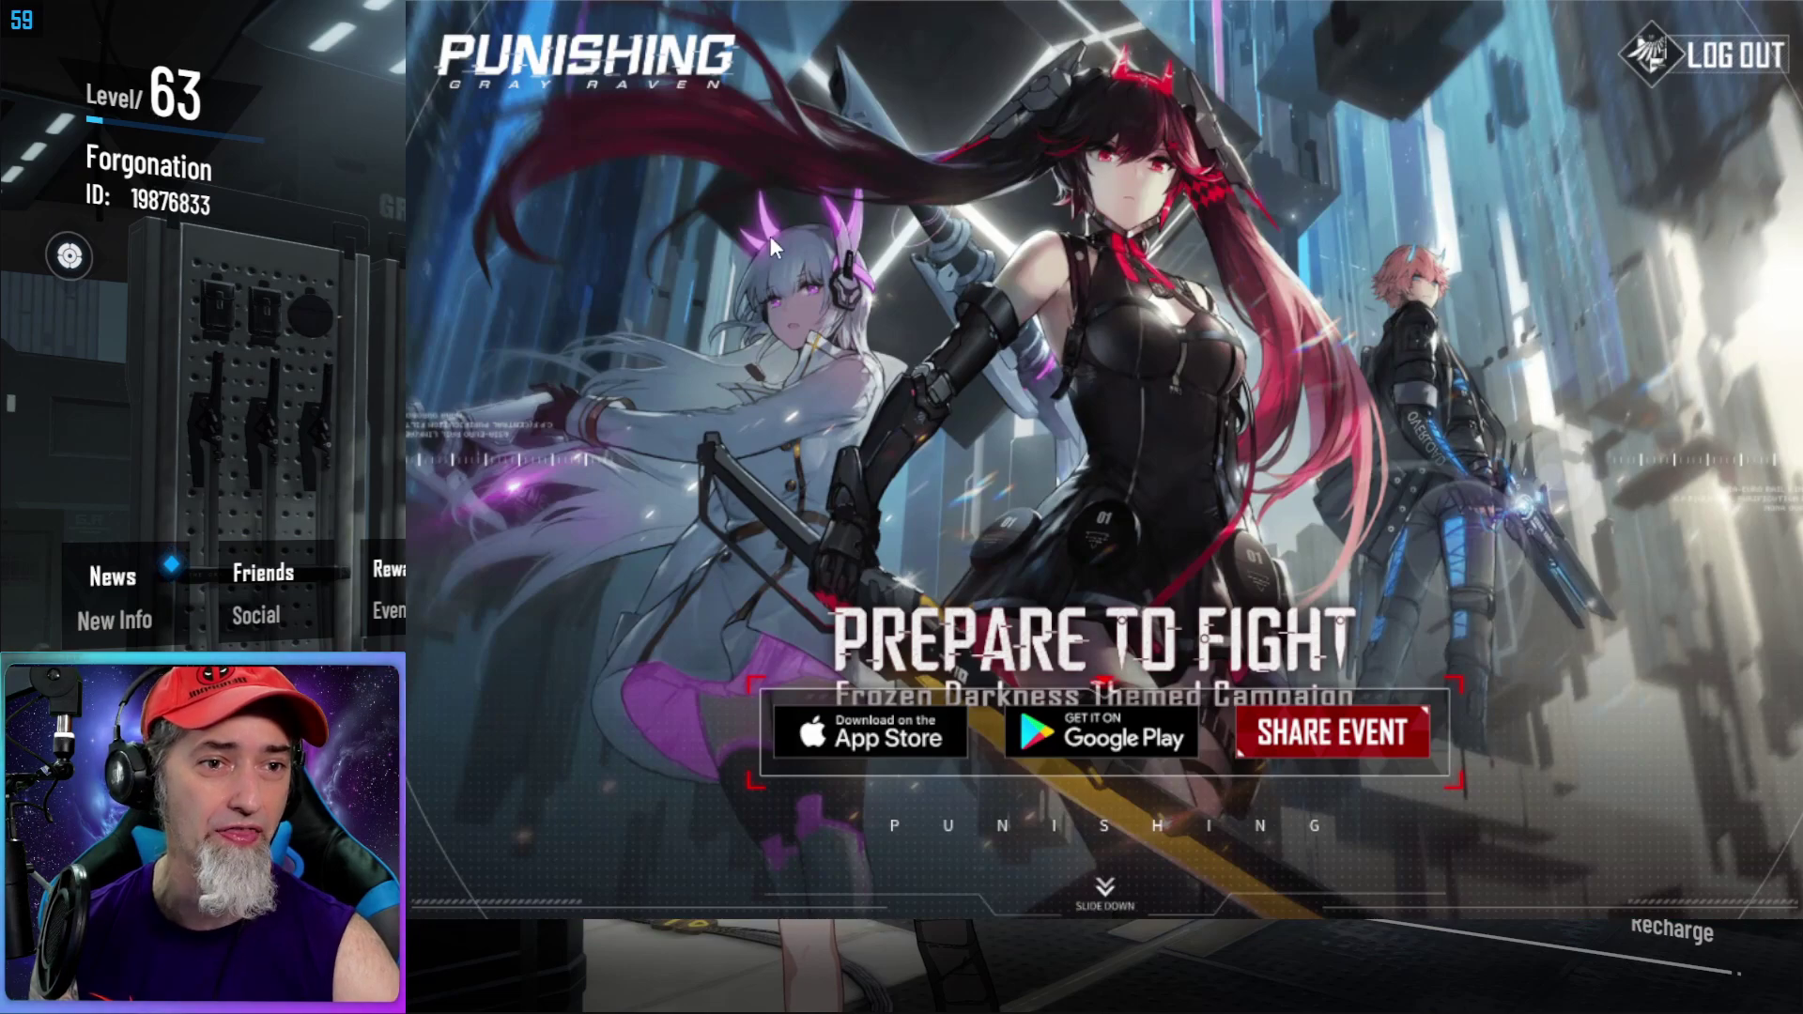
Review the Let's Bingo tiles and rewards on the event page and read through the activity rules
scroll(1068, 379, down, 8)
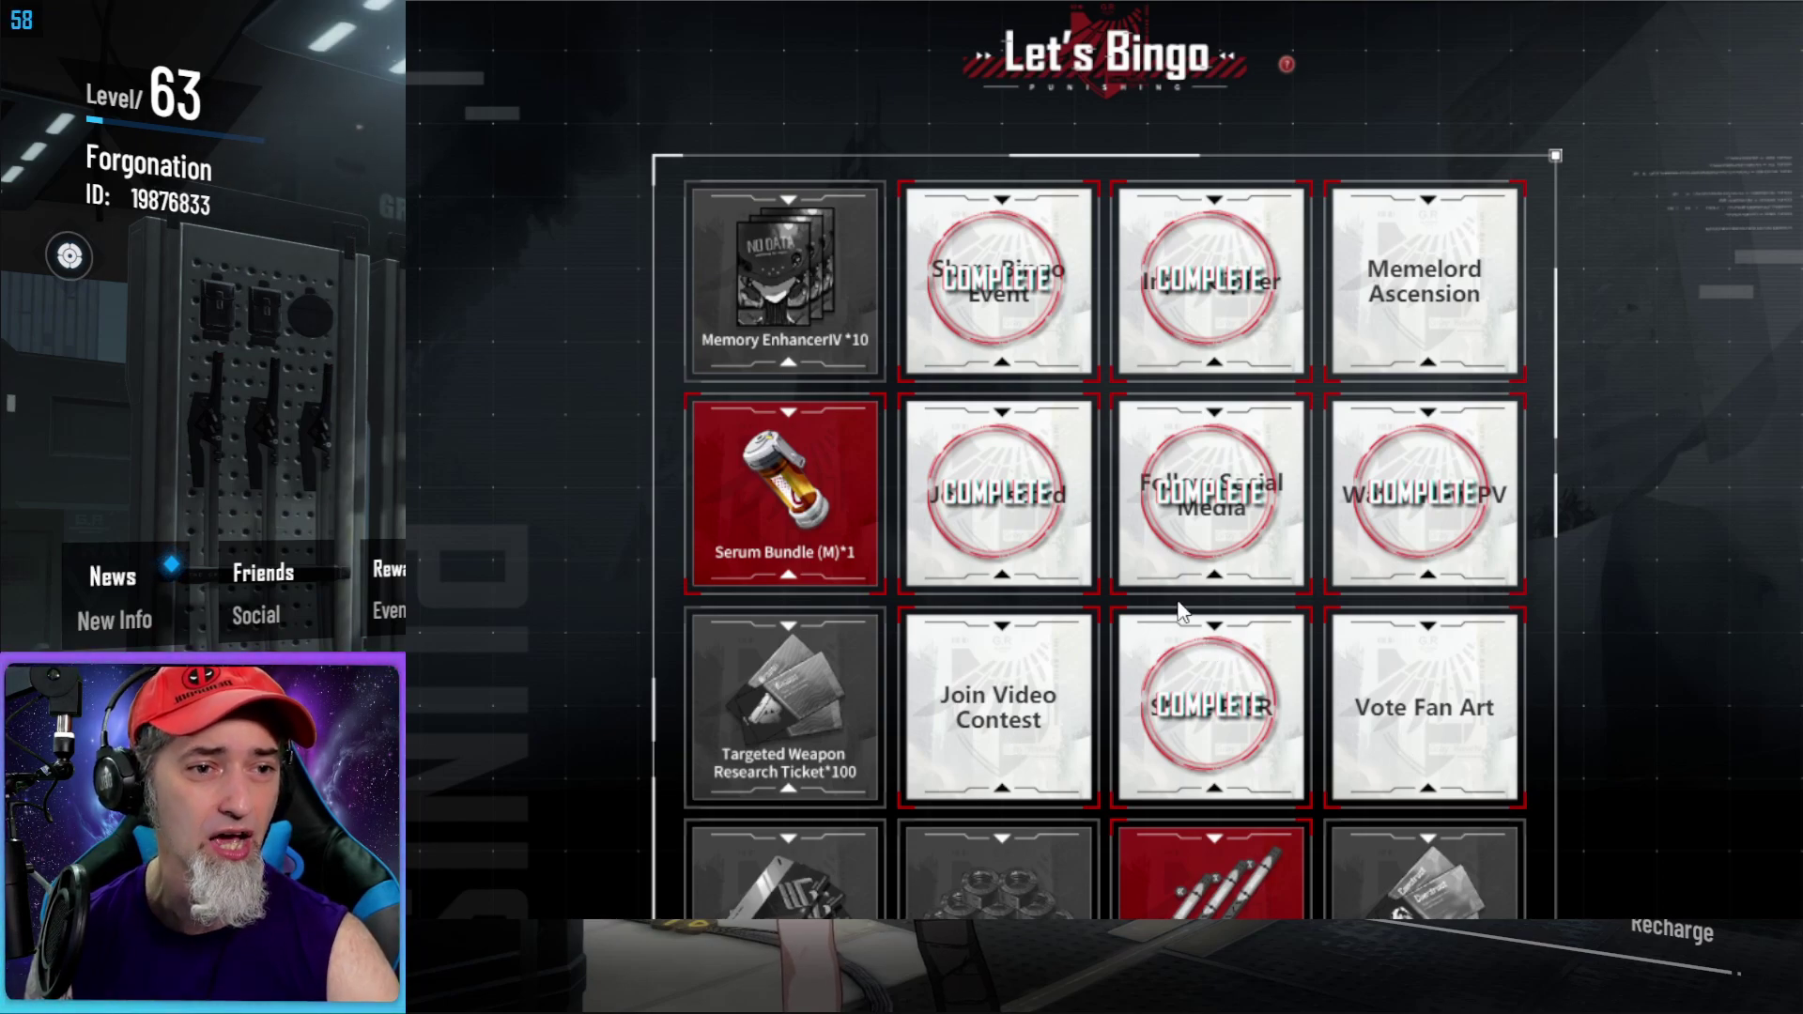
scroll(1052, 507, down, 10)
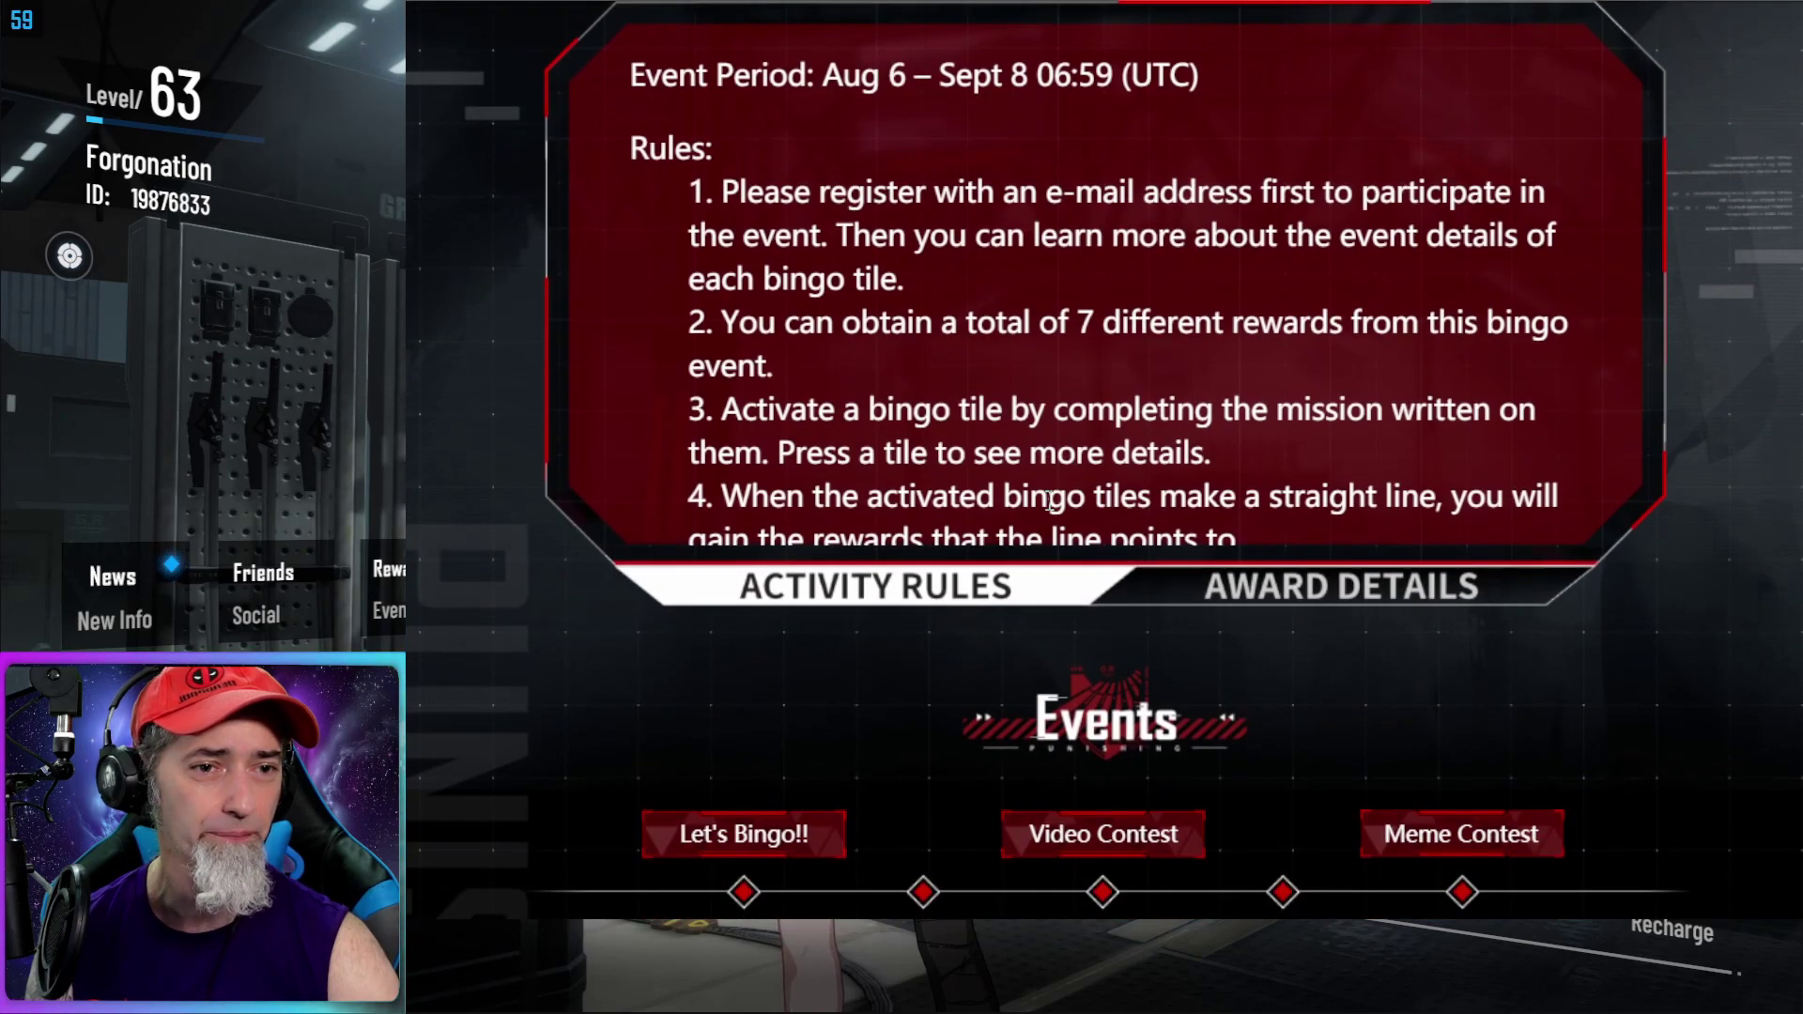
scroll(500, 467, up, 10)
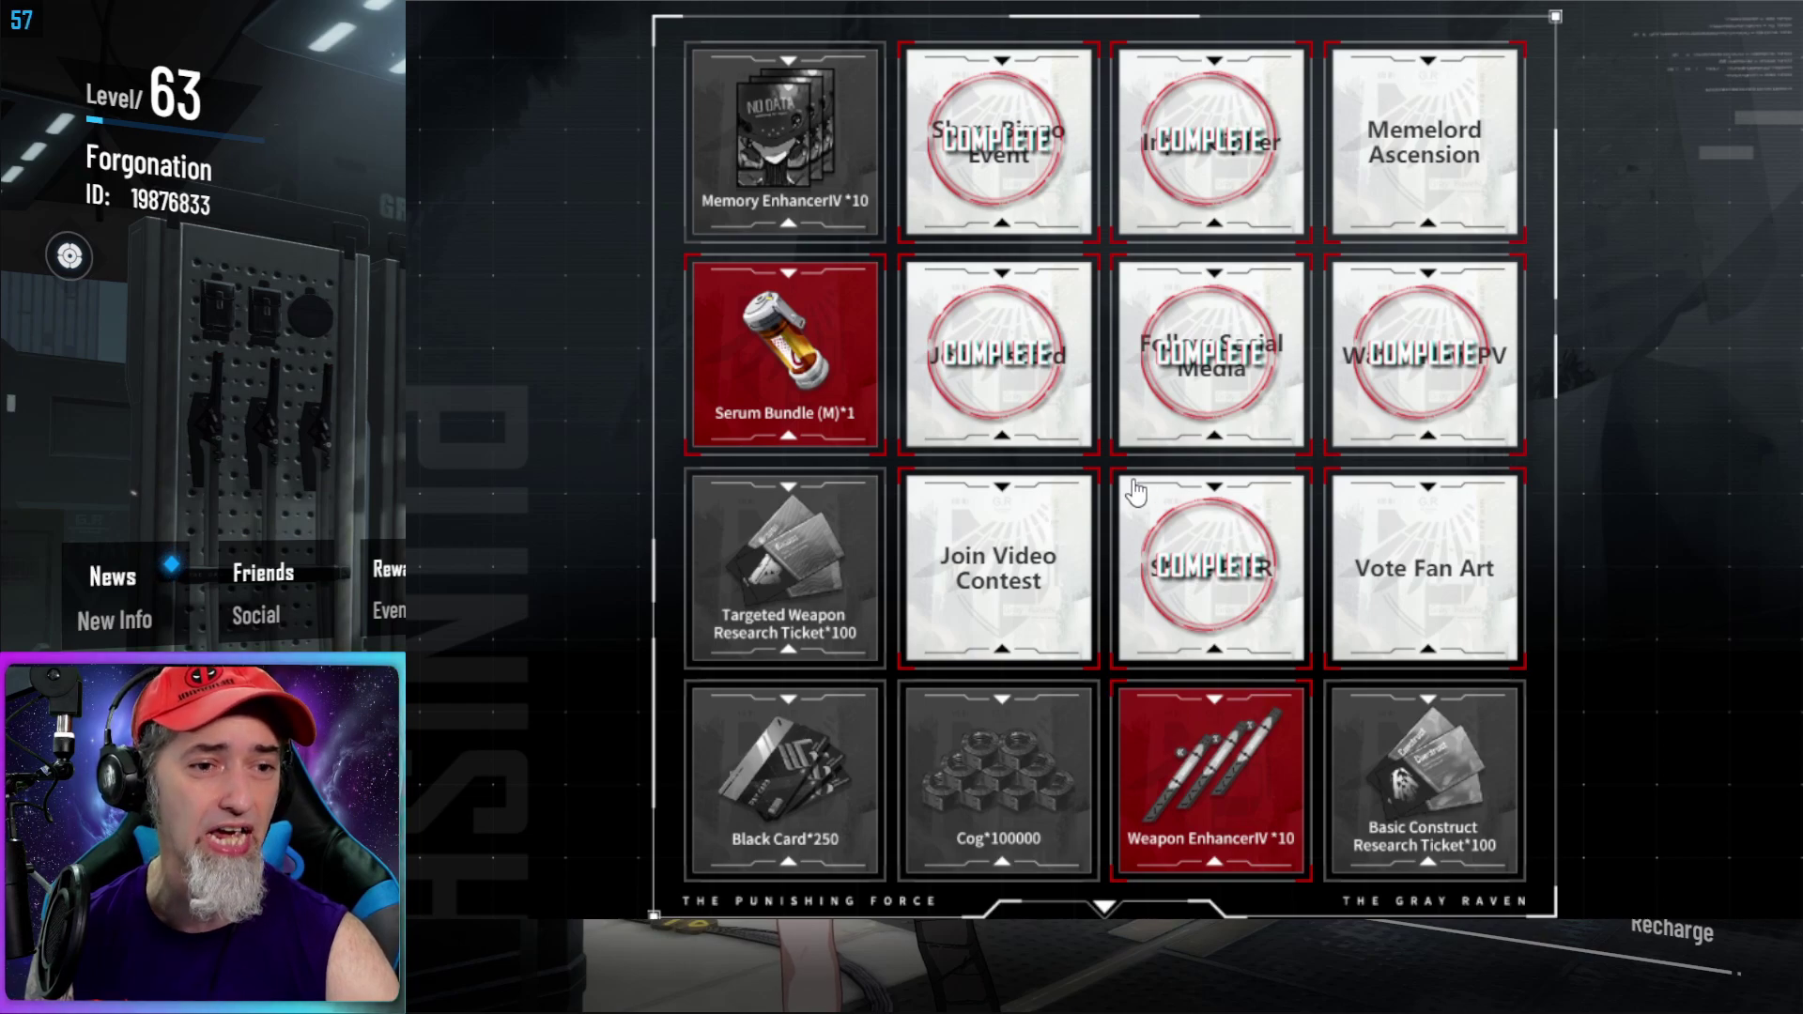
scroll(1136, 490, down, 10)
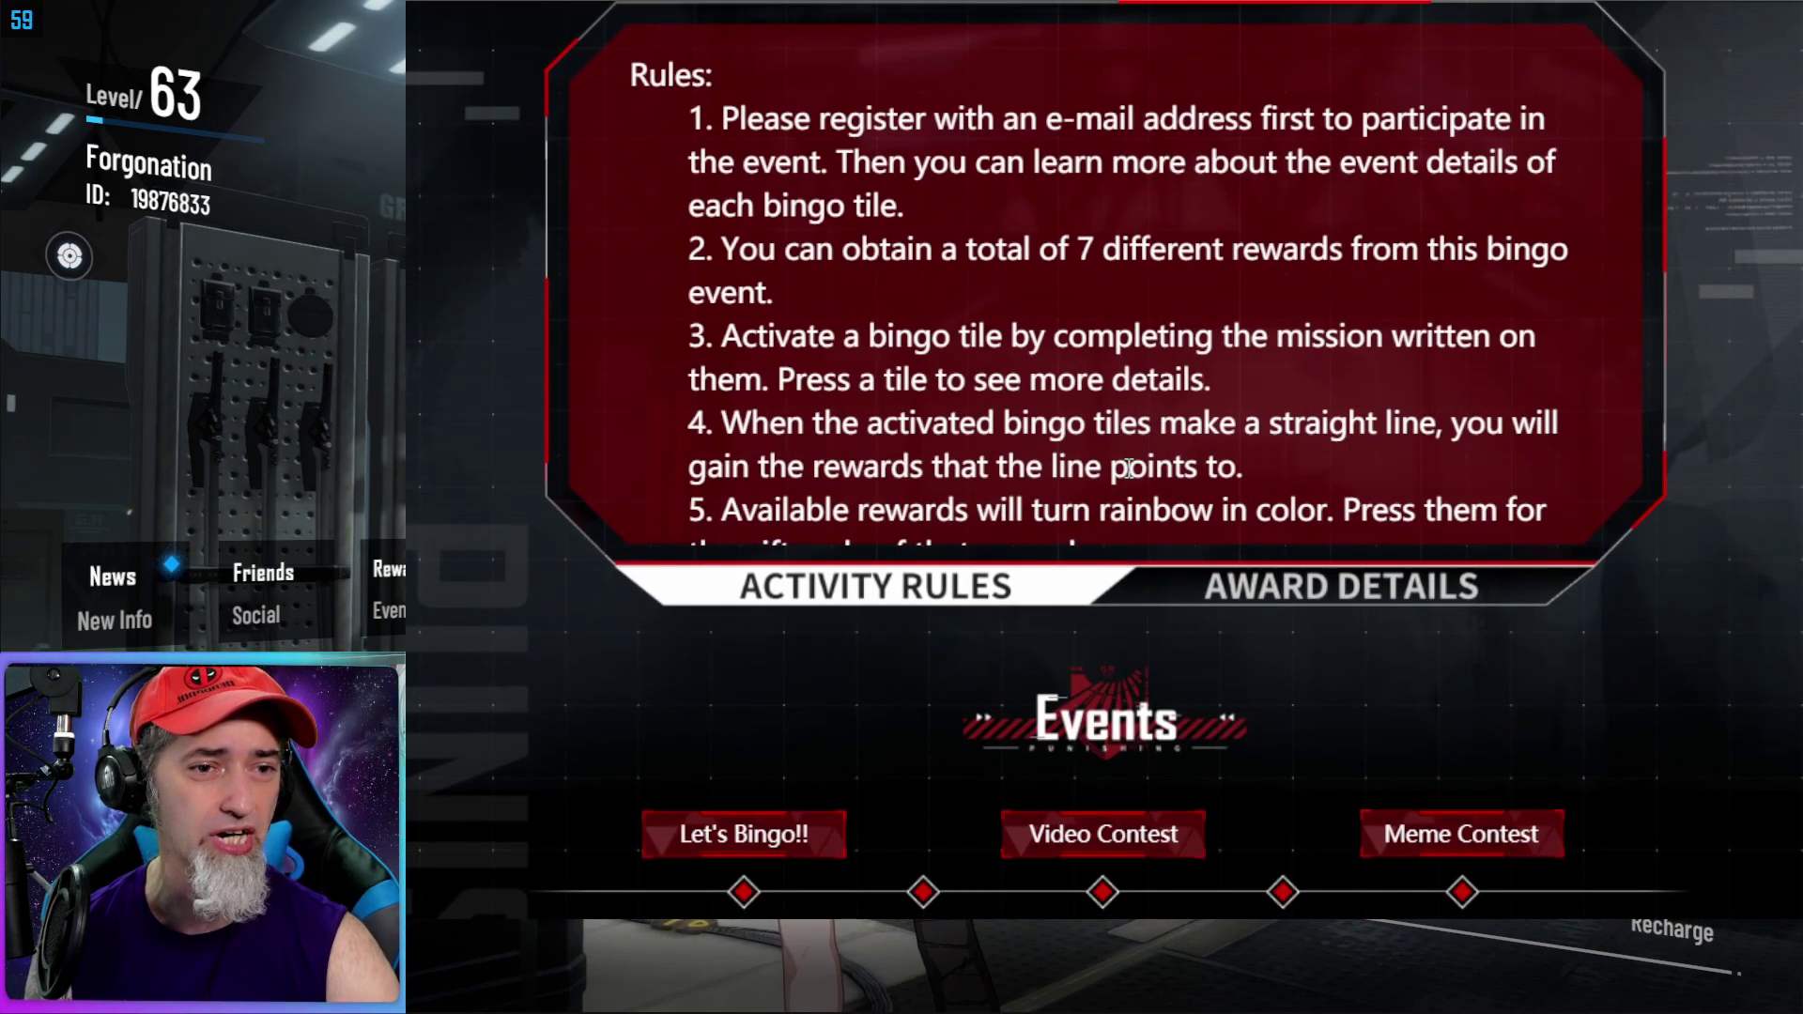
scroll(972, 240, down, 5)
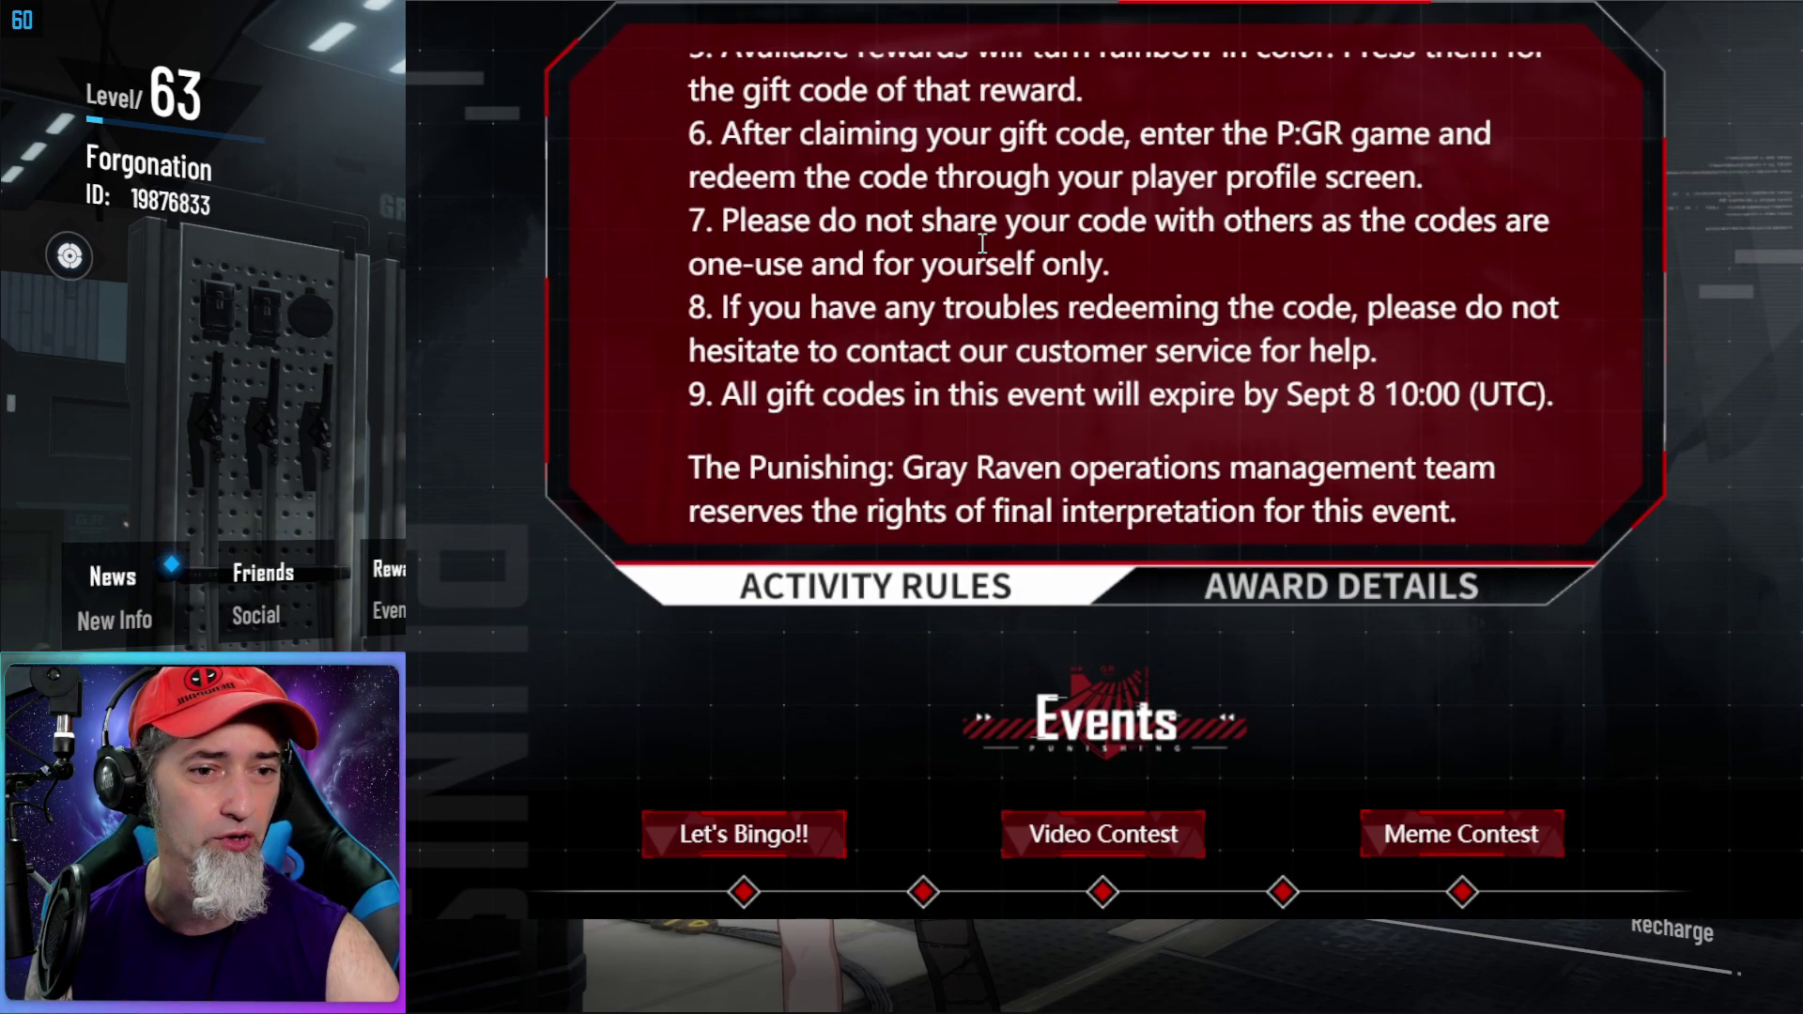
scroll(1271, 668, down, 10)
scroll(1141, 244, up, 9)
View the Video Contest and Fanart Contest sections of the event page, then close the page to return to the game
click(1146, 787)
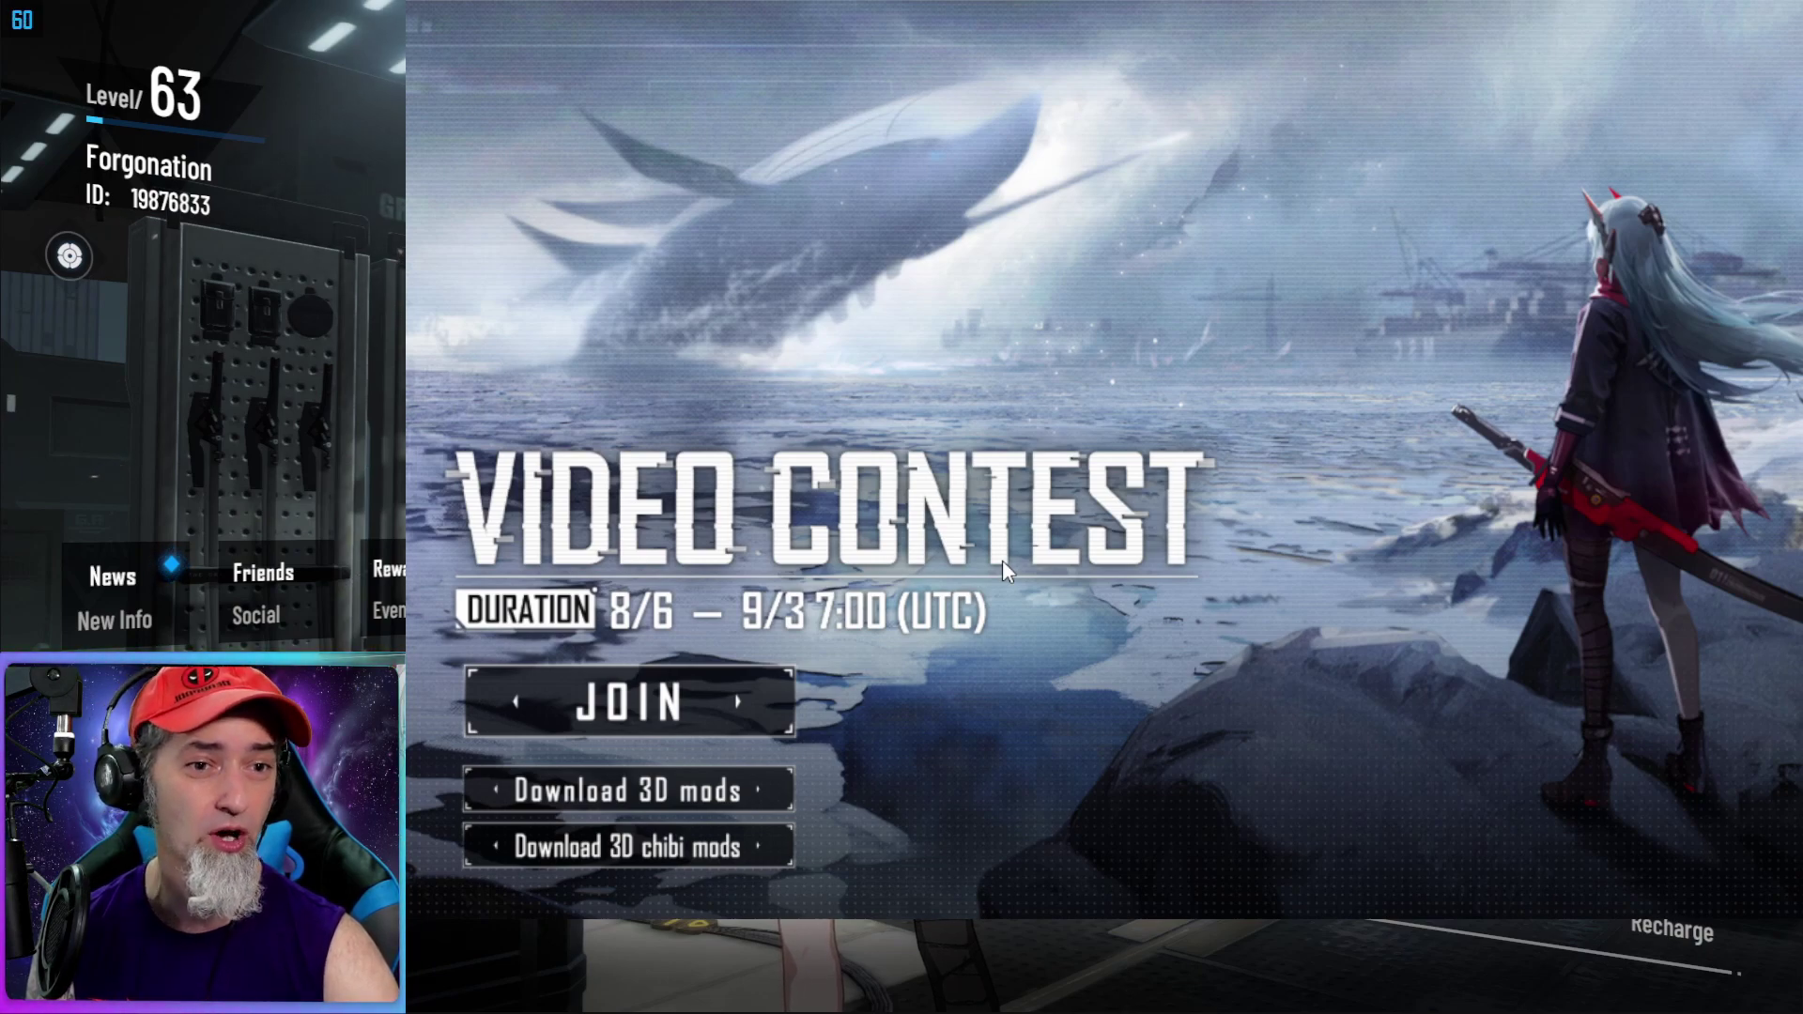
scroll(1001, 560, down, 5)
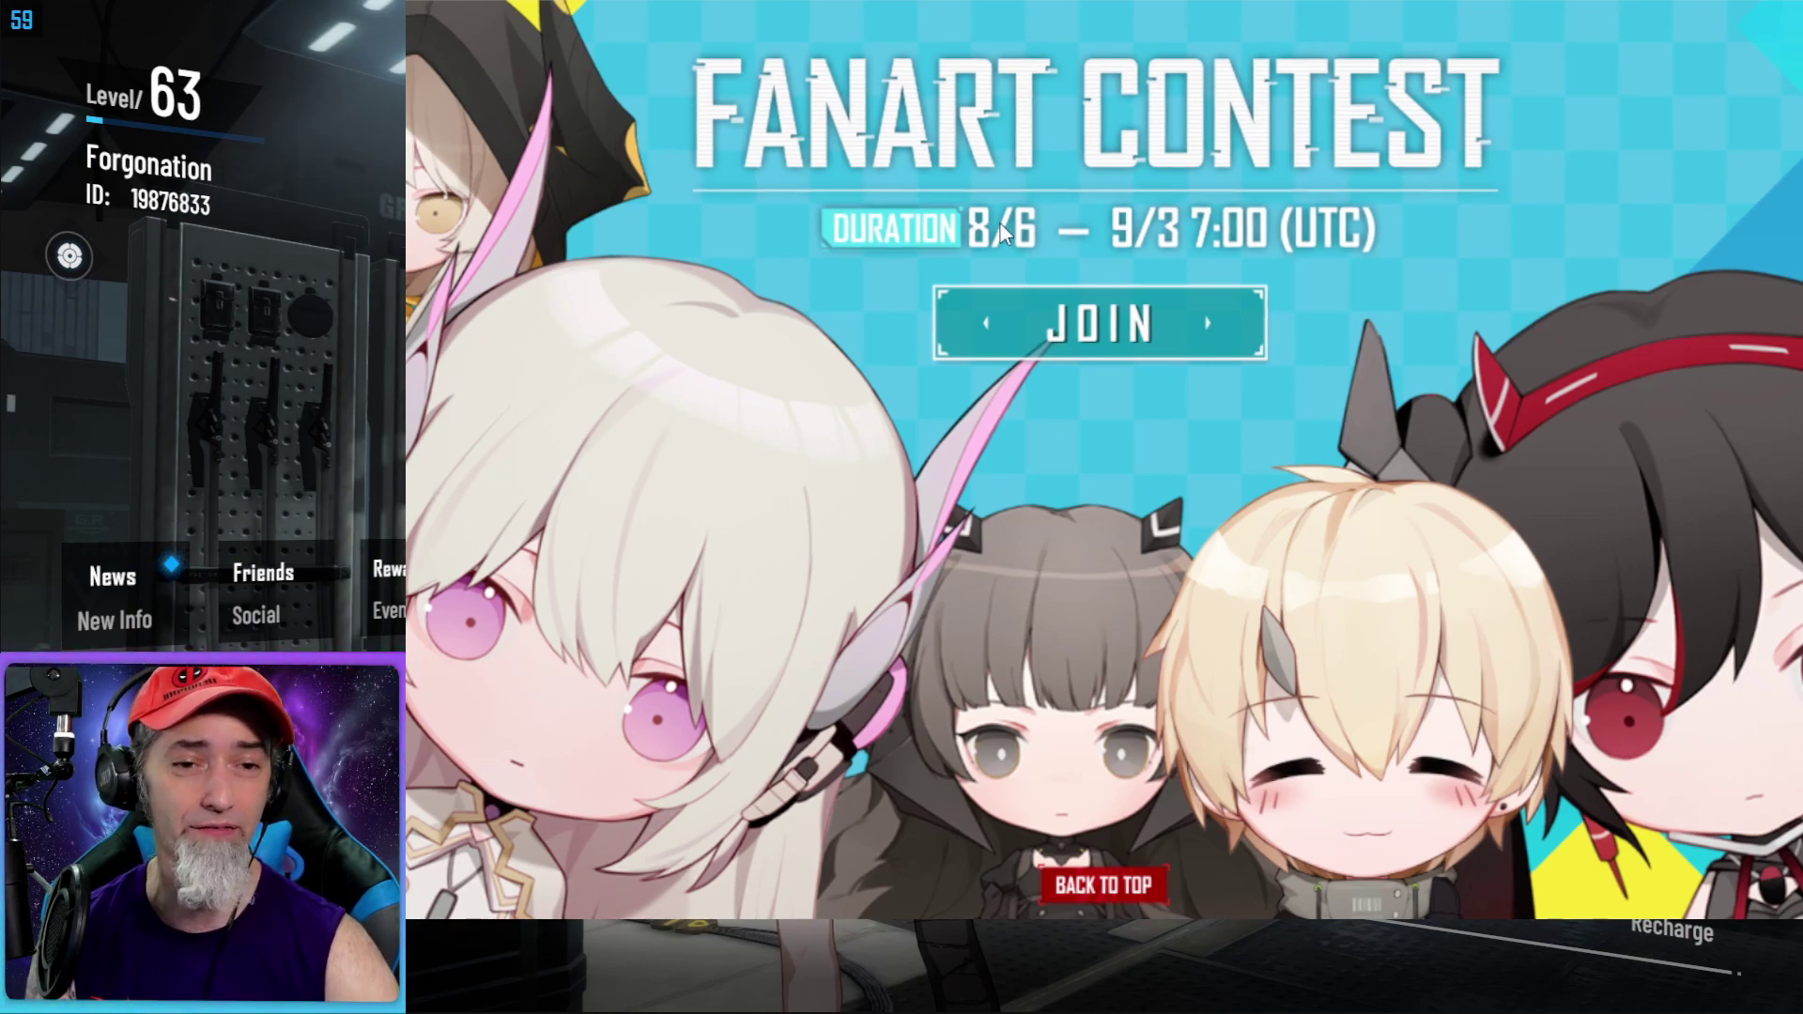
key(Escape)
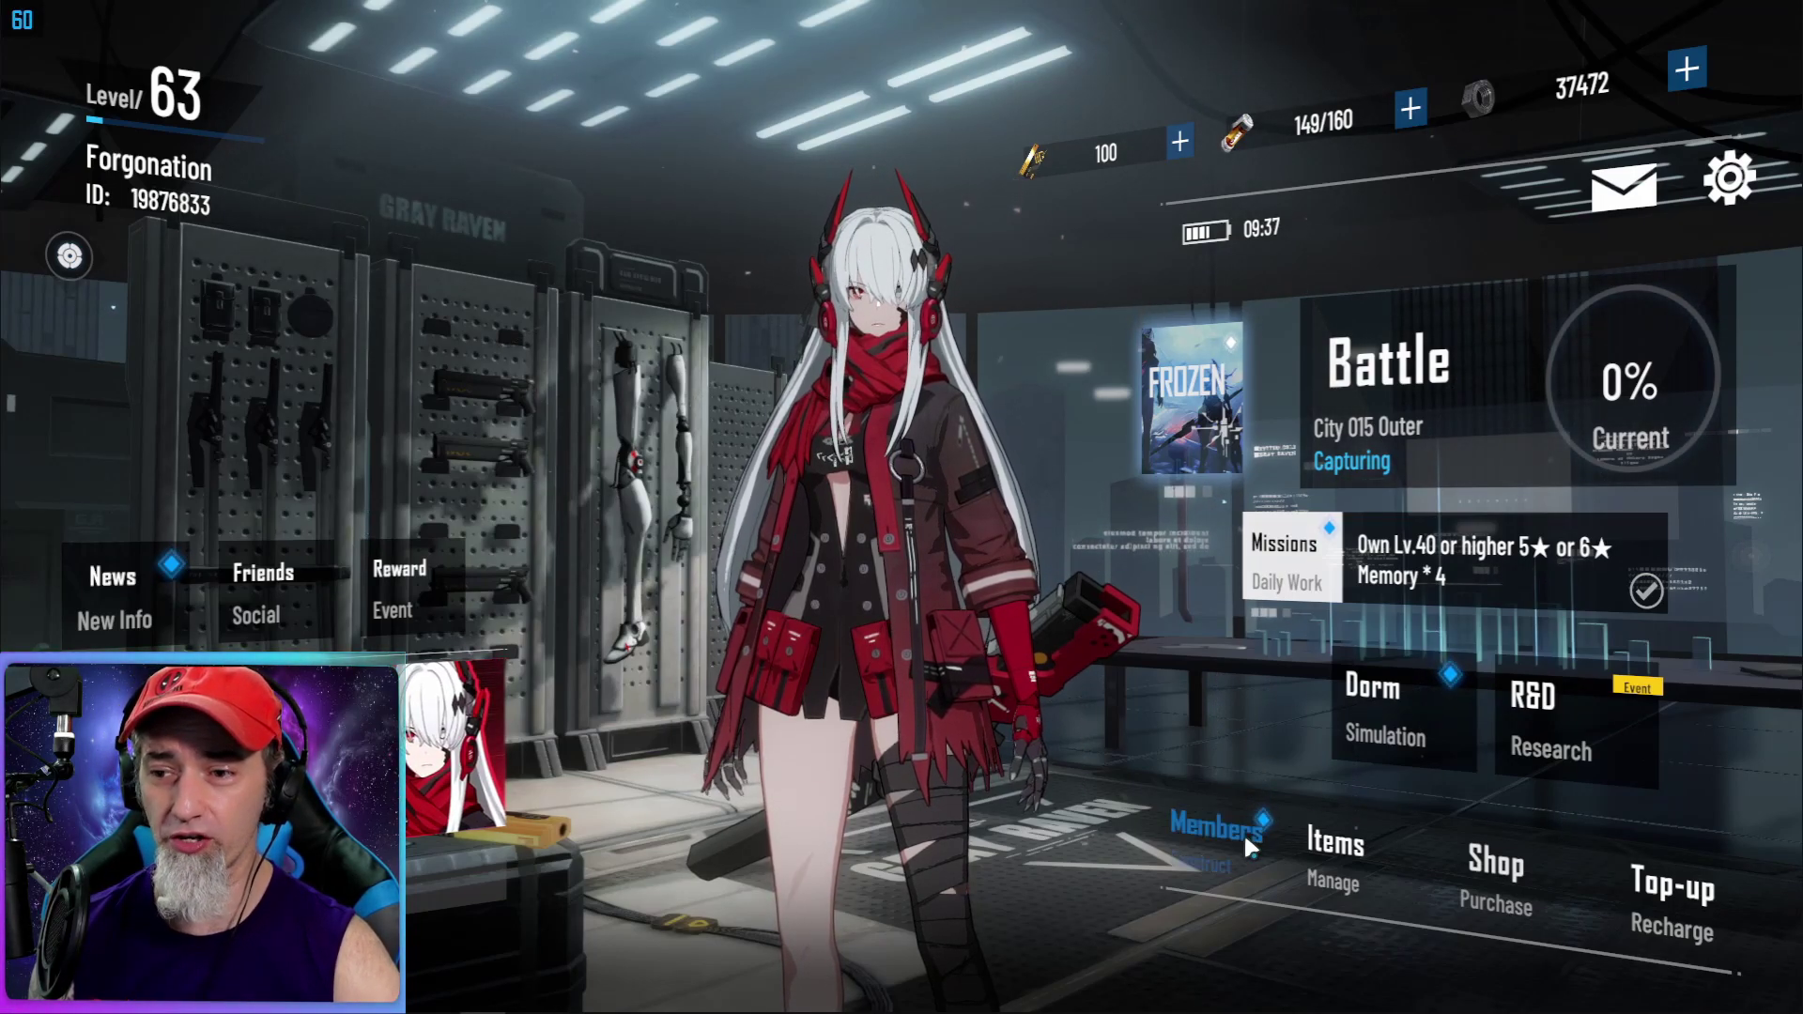
View Lucia's equipped weapon and memories on the Members screen, then return to the main screen
click(1216, 826)
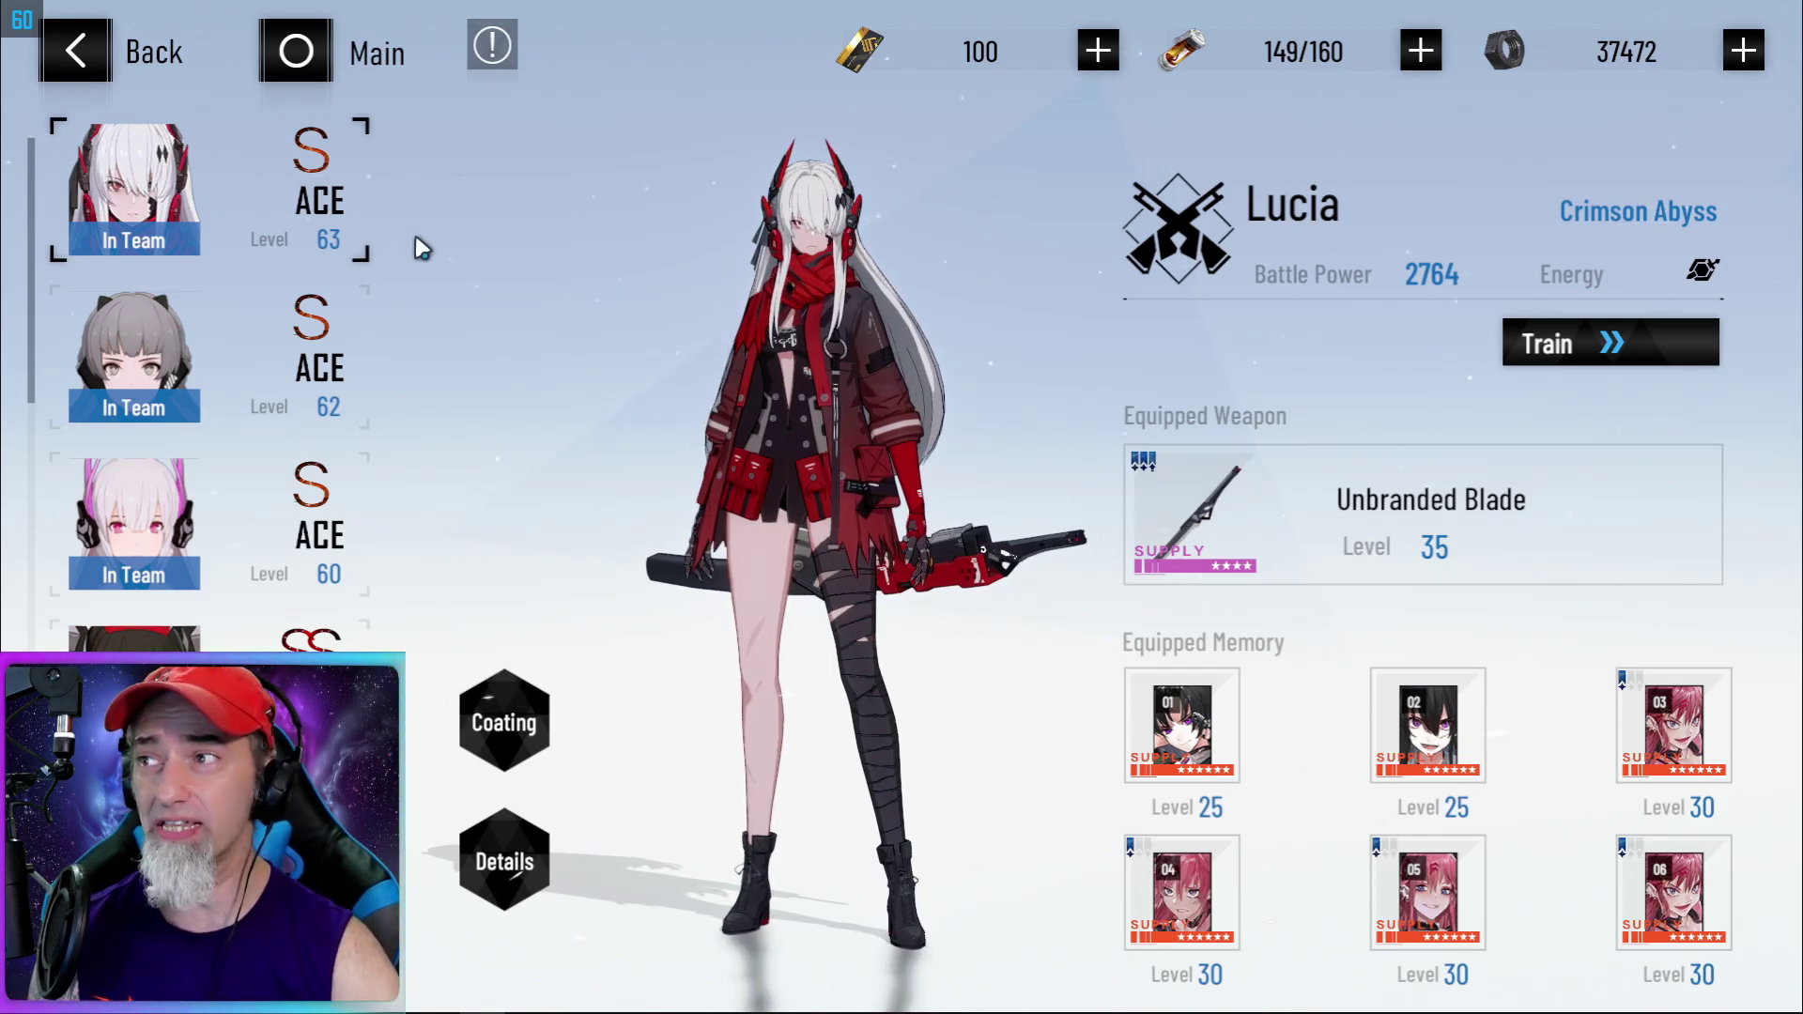
click(303, 58)
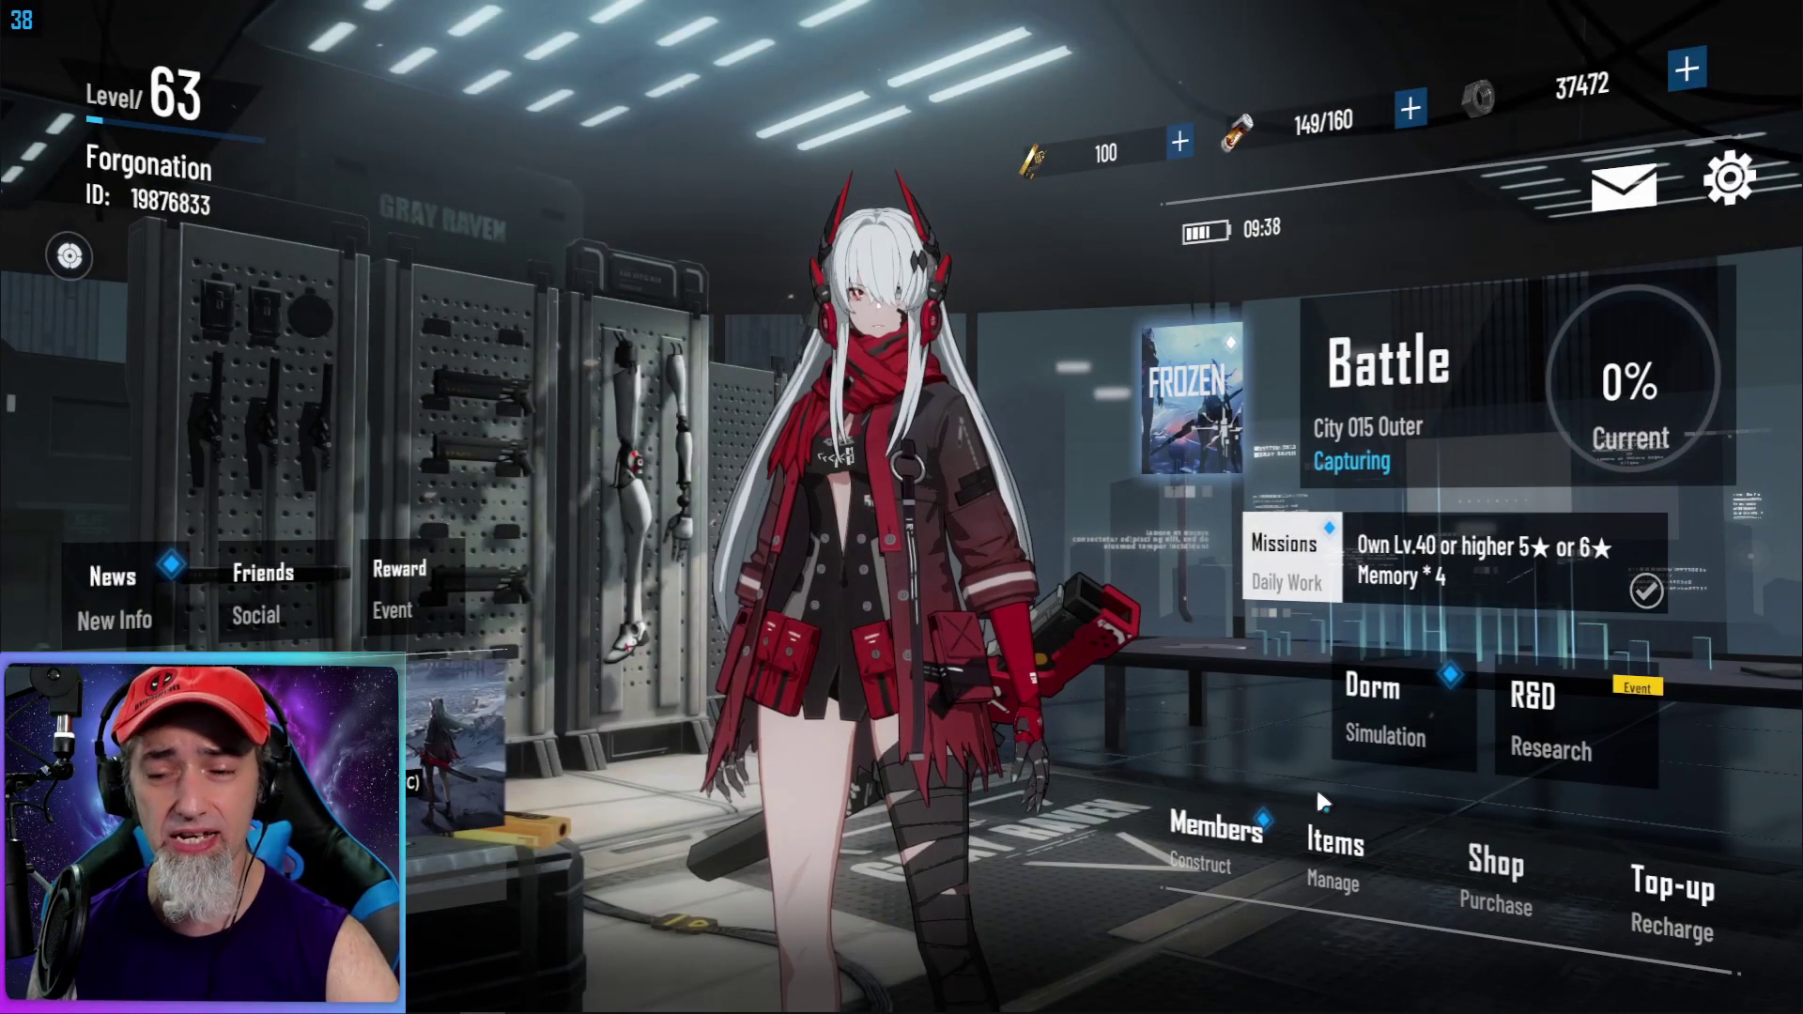
Browse the limited supply packs for top-up and view the contents of the Monthly 6★ Memory Shard Pack
click(1696, 897)
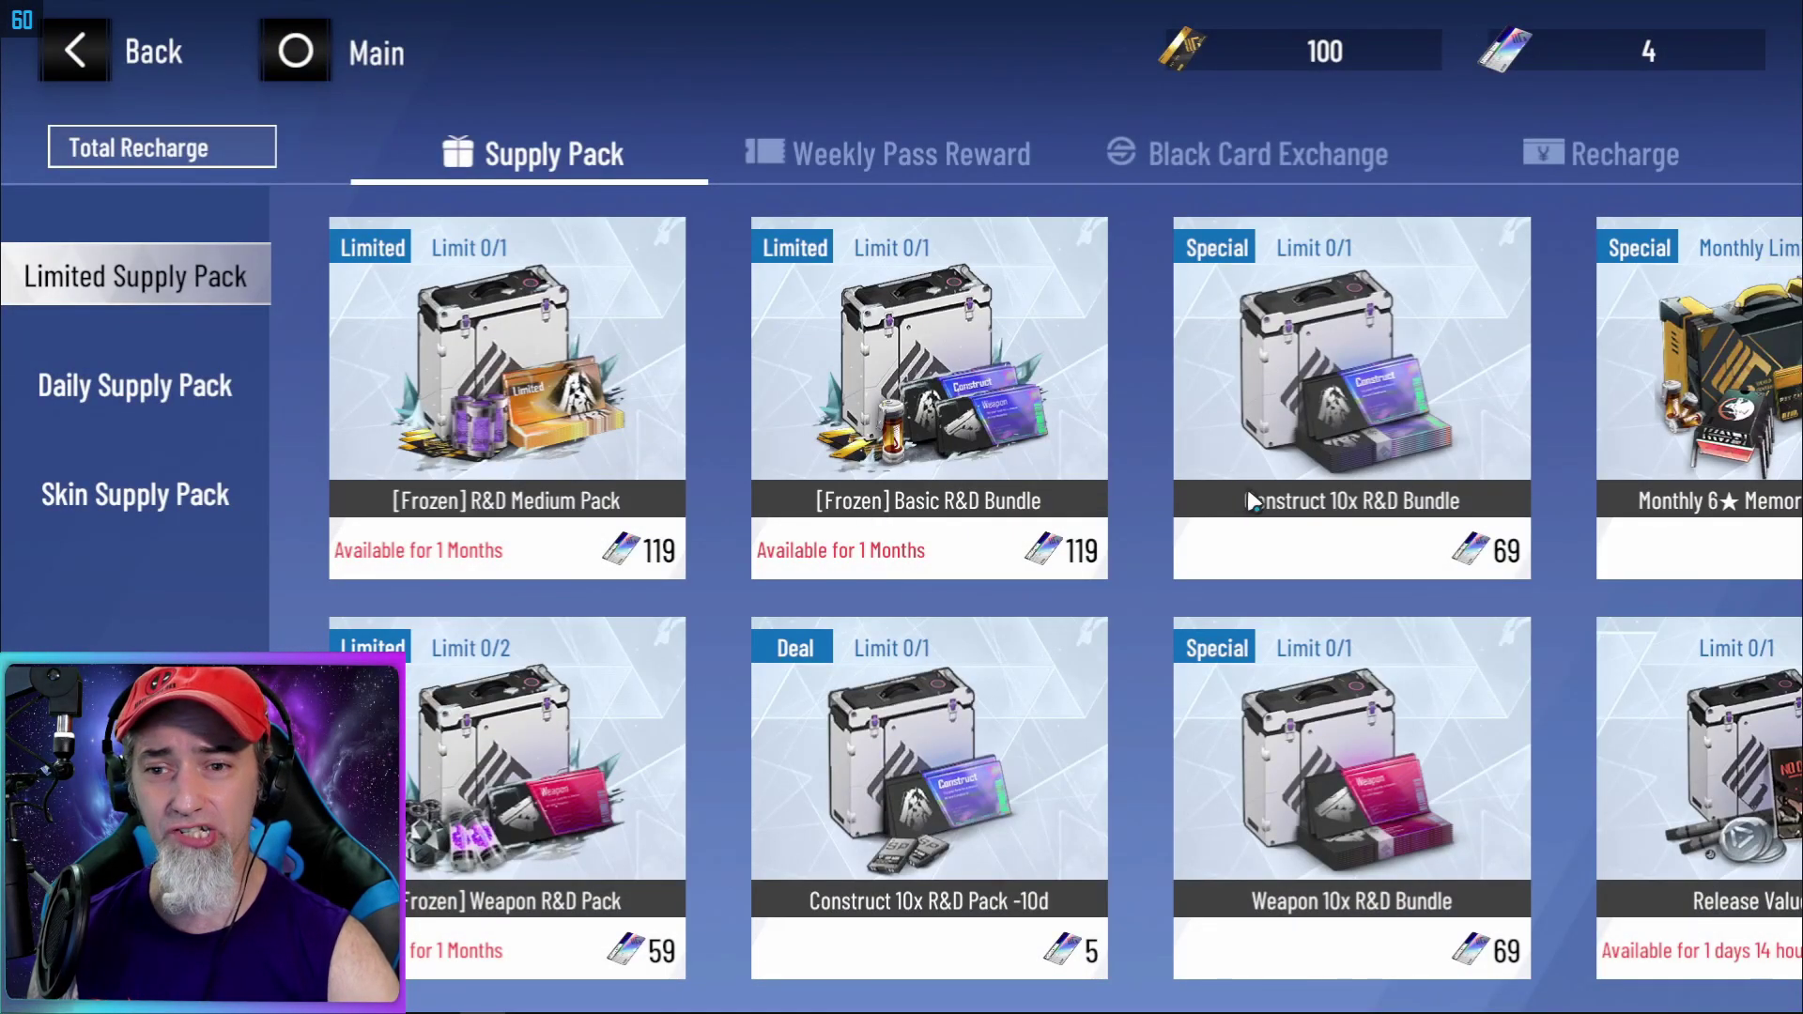
drag(1244, 489, 1111, 563)
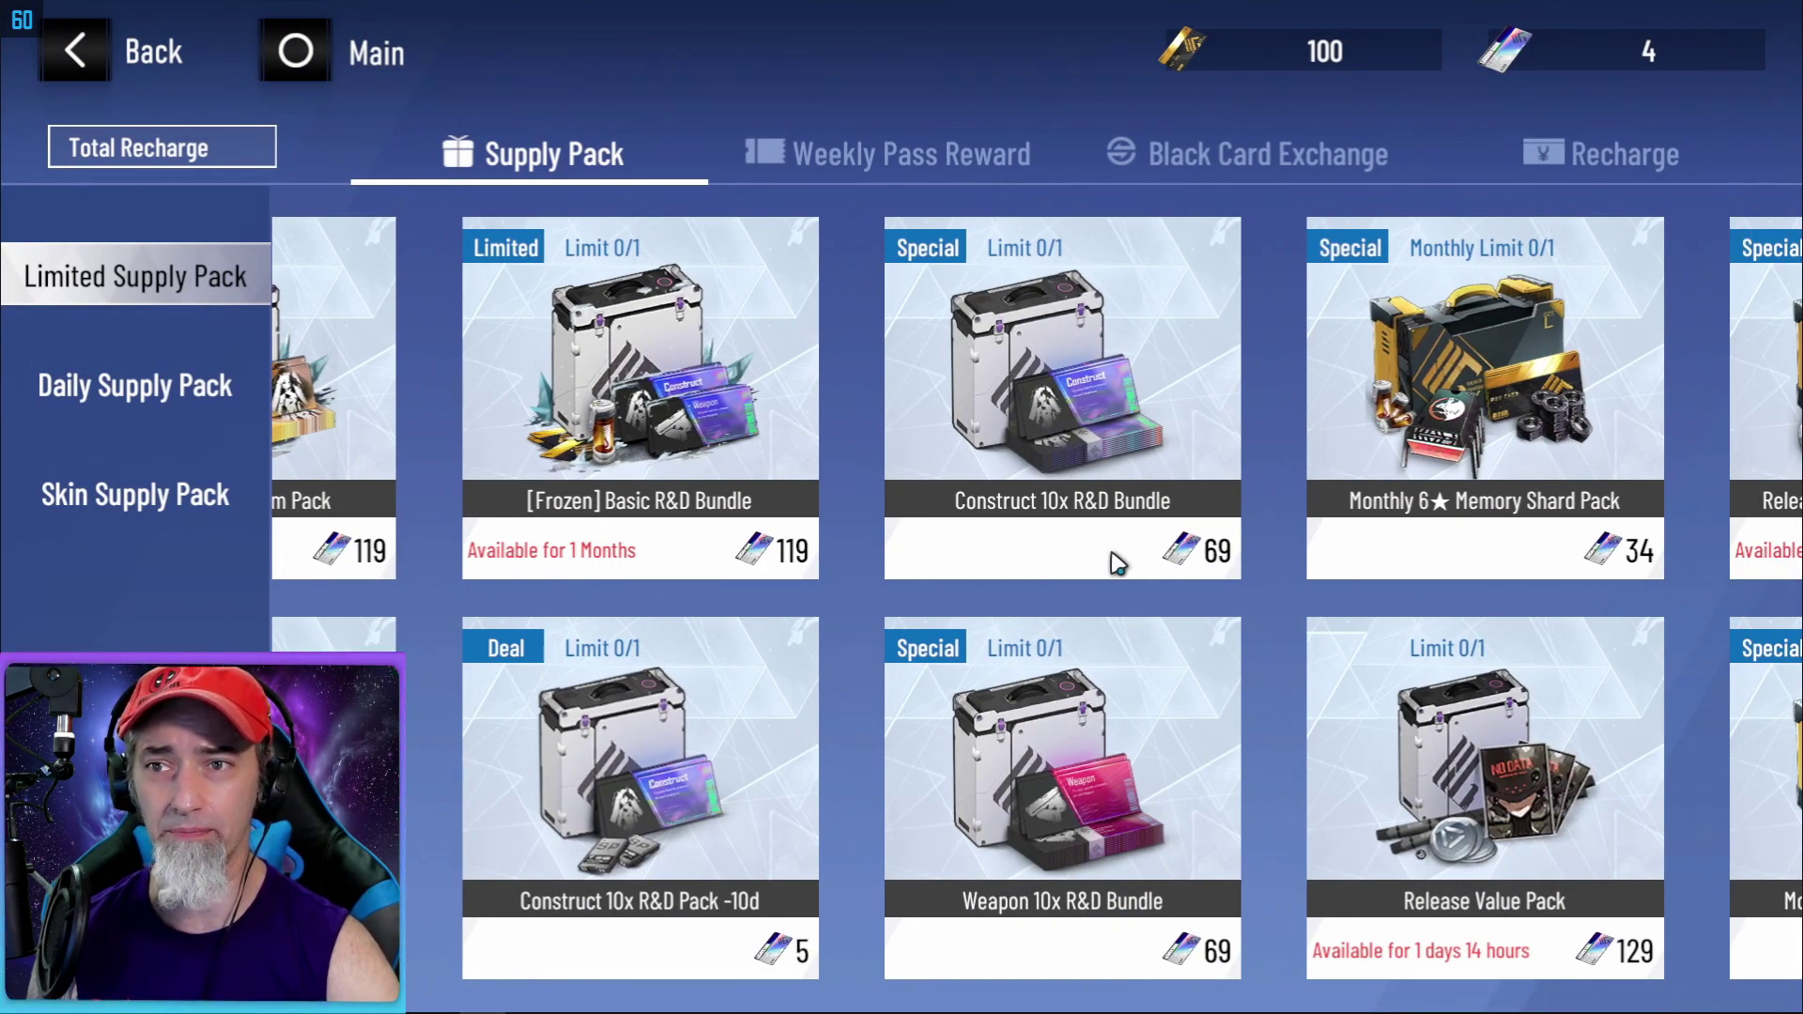
click(1548, 459)
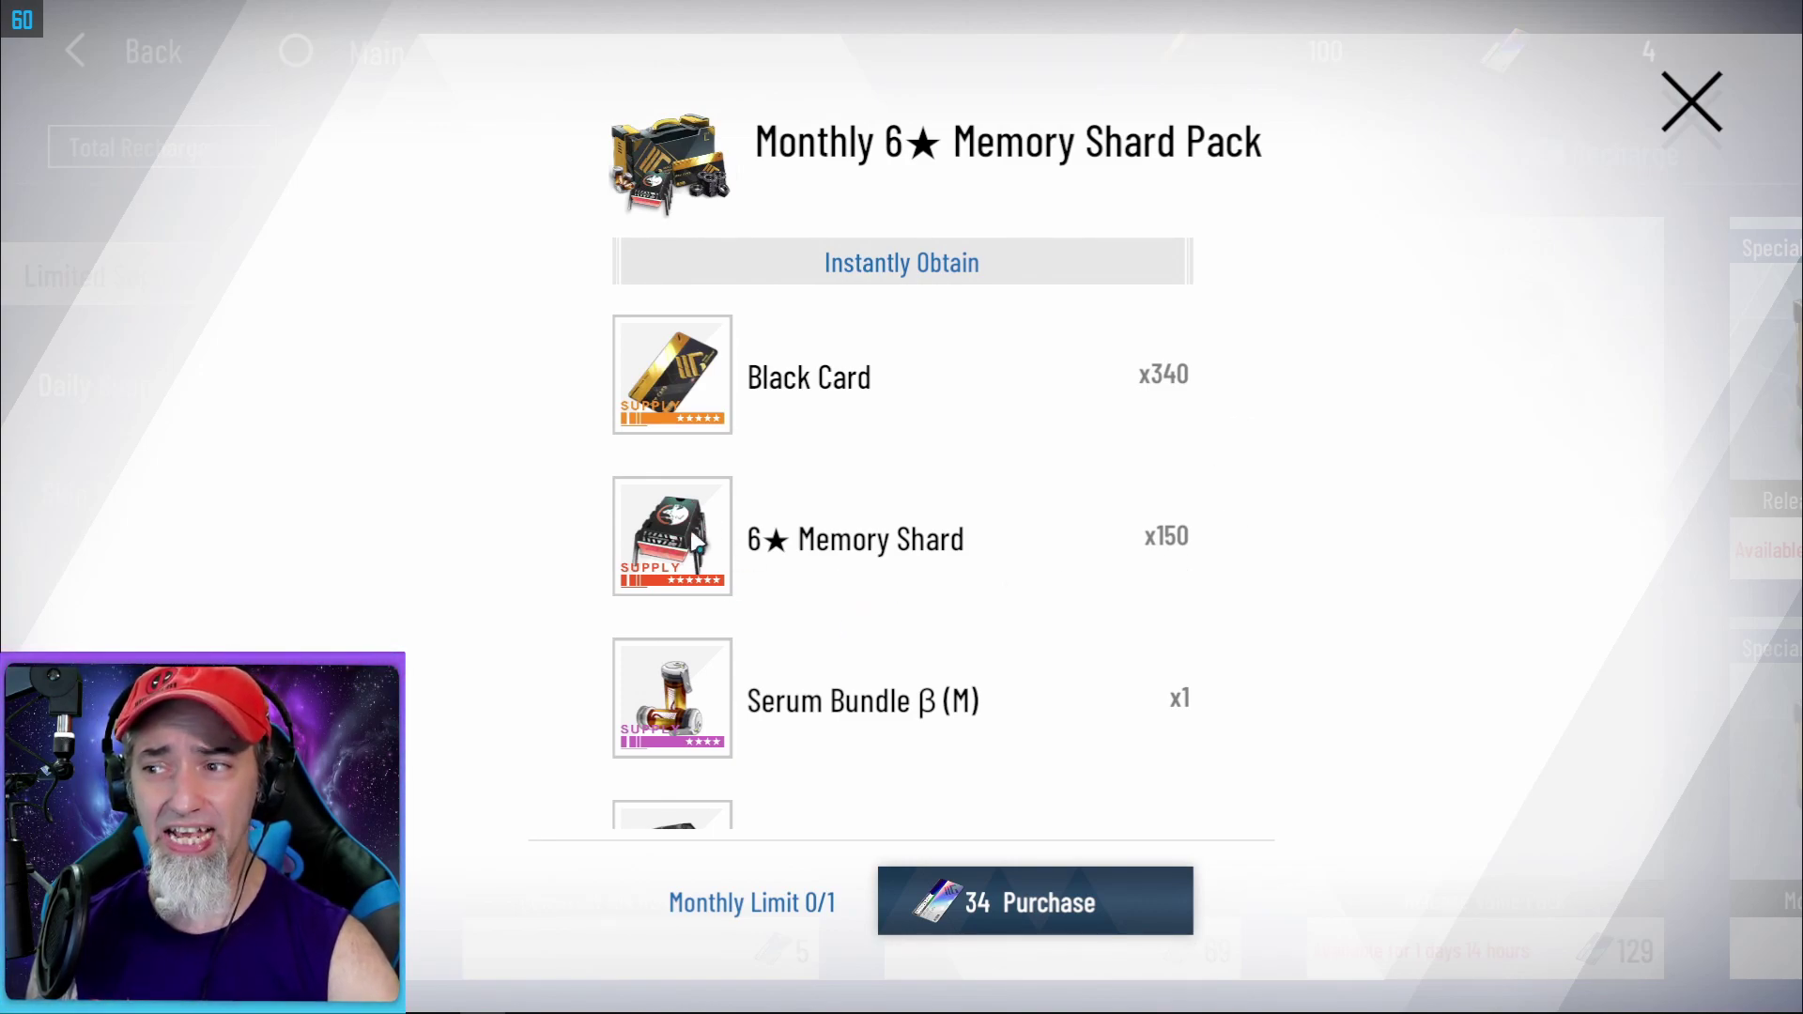
Leave the supply packs and browse the 6★ memories sold in the Recycle Shop, then return to the main screen
click(1691, 111)
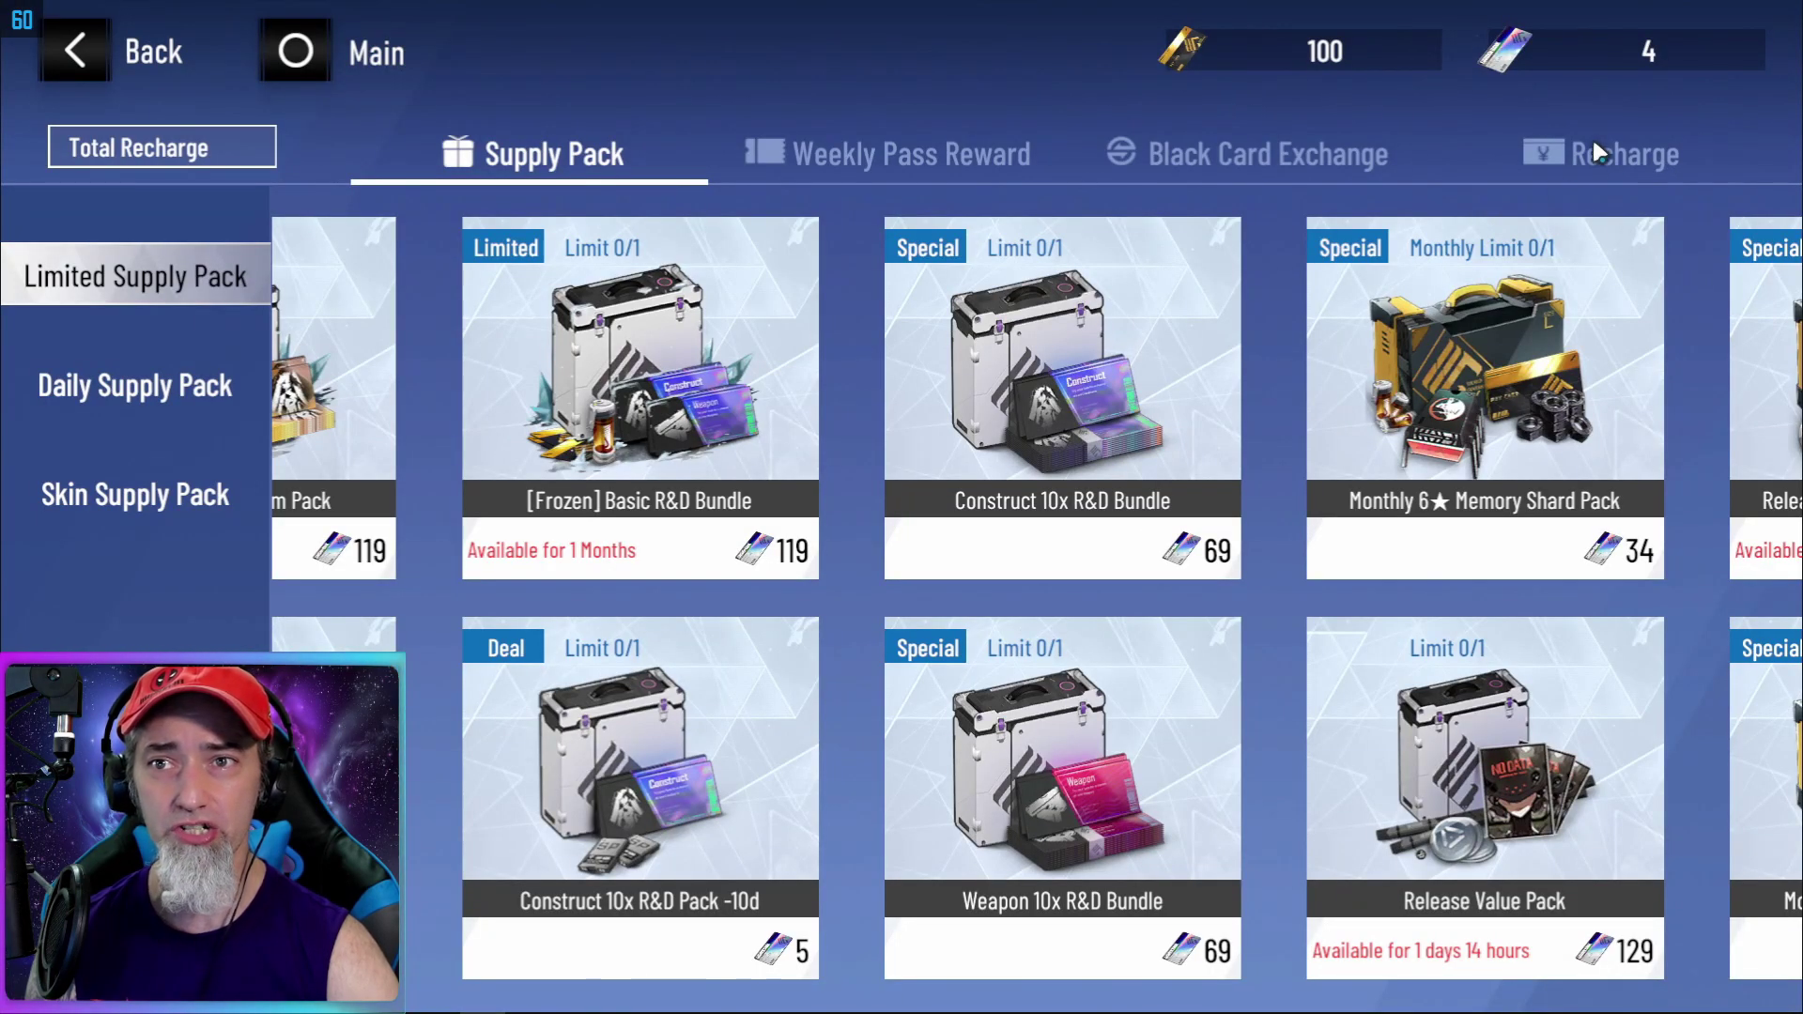
click(291, 51)
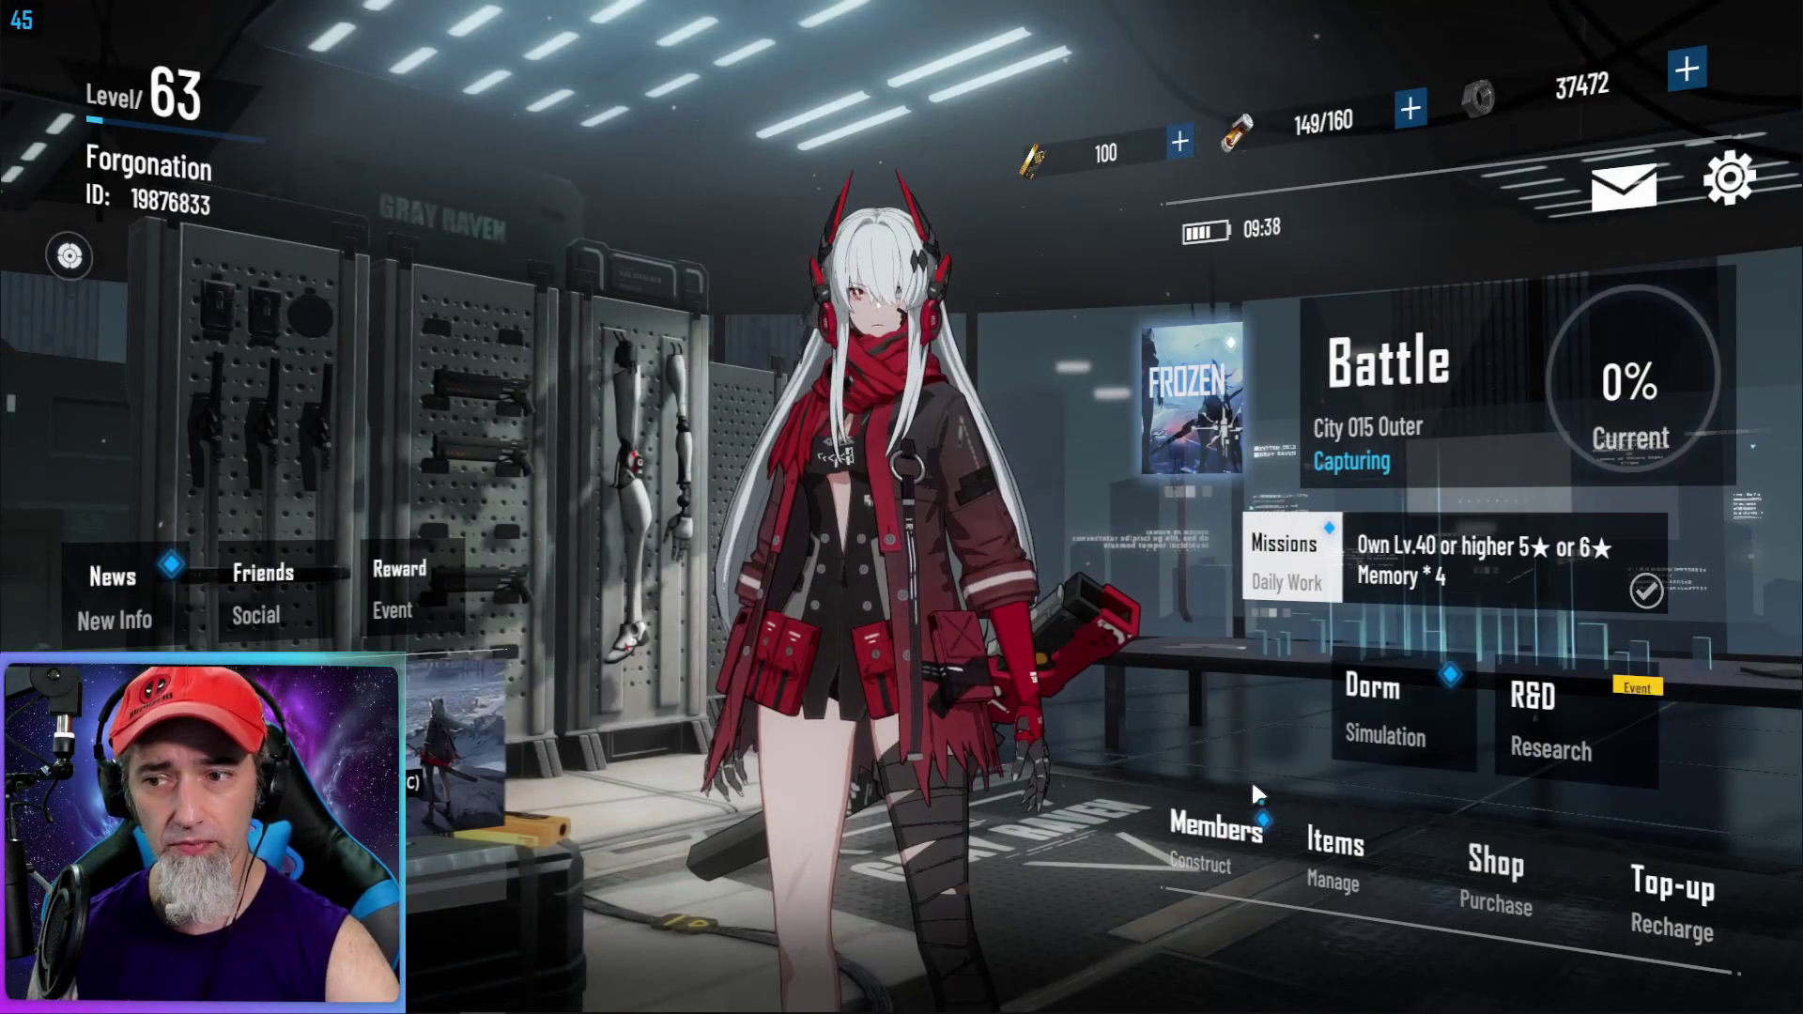
click(1497, 869)
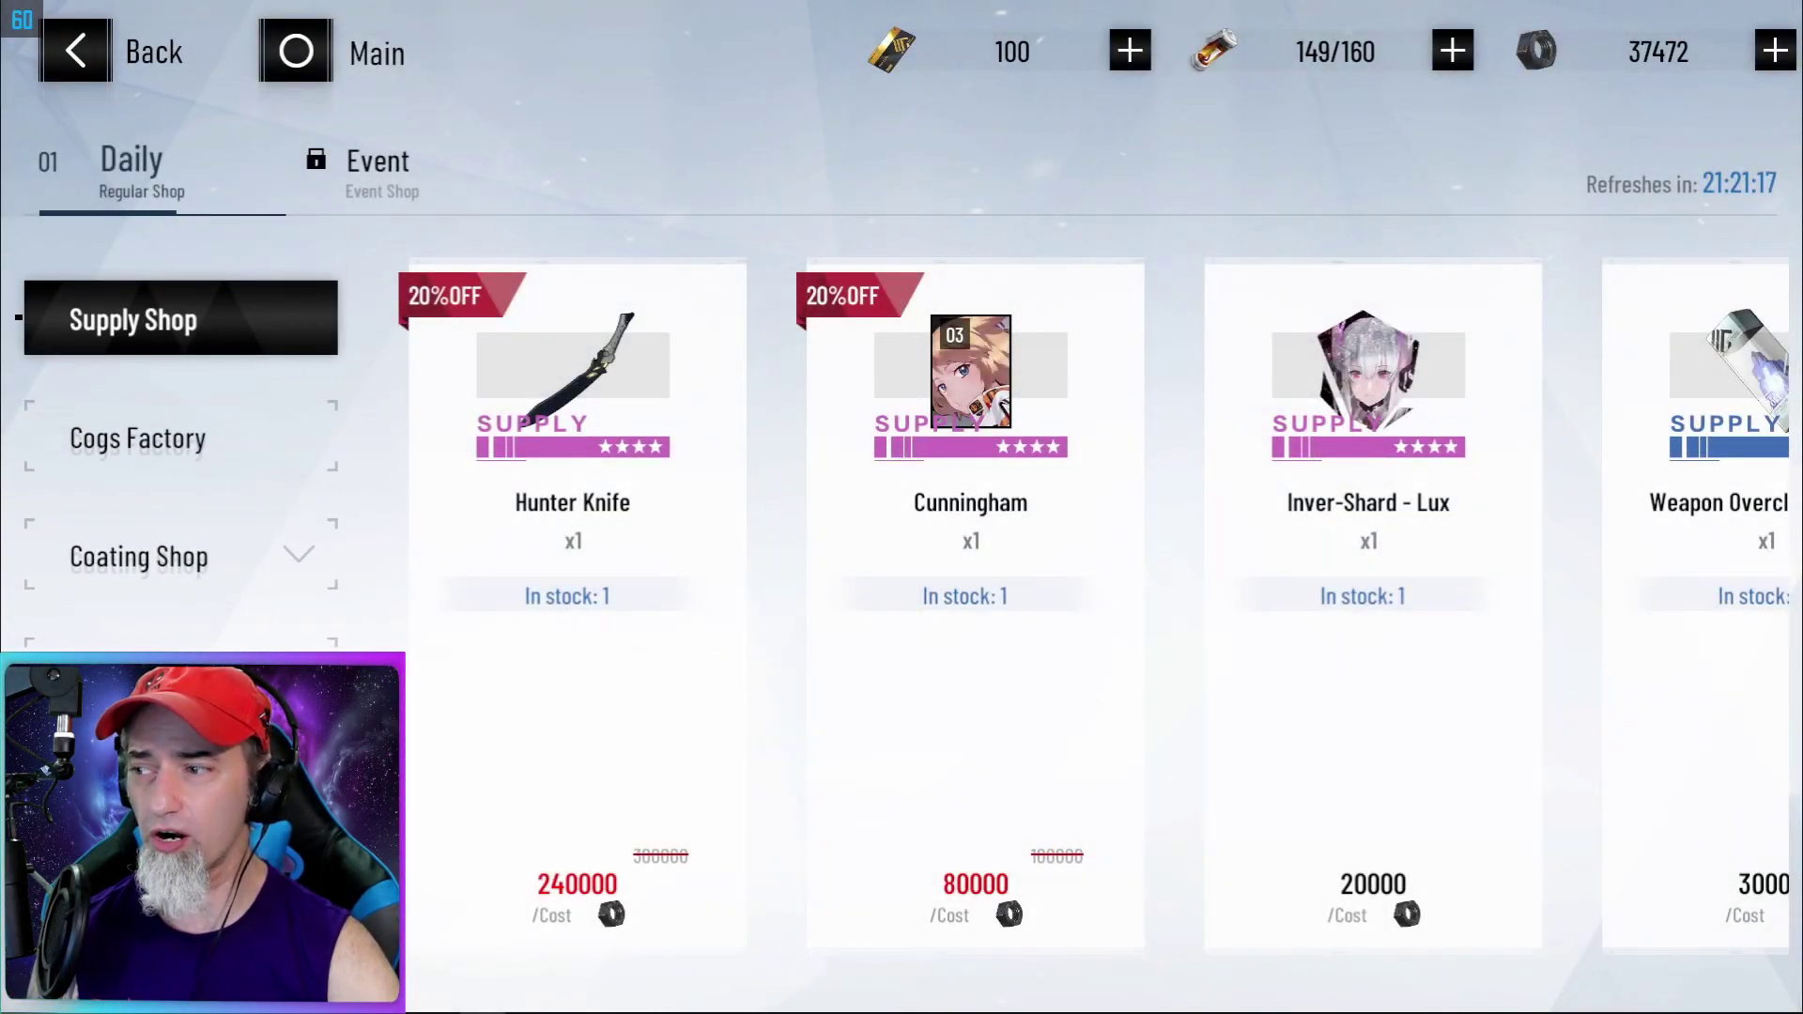
click(179, 794)
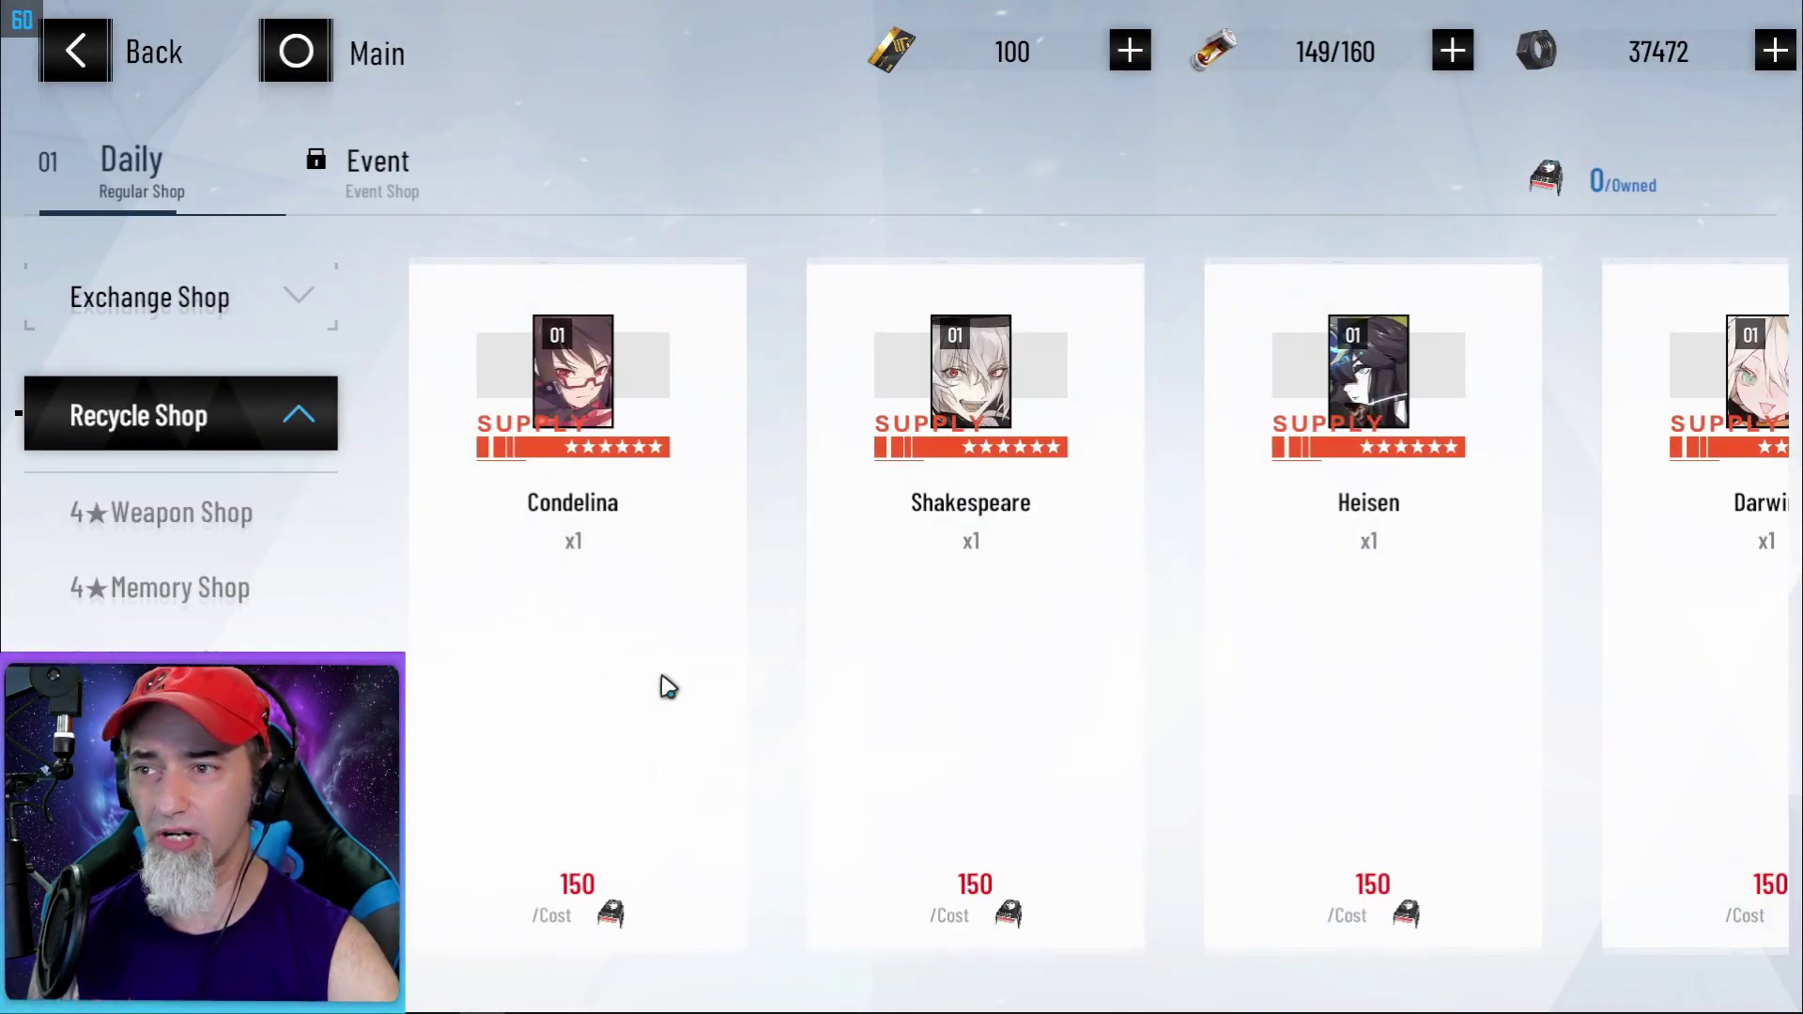
drag(695, 685, 580, 724)
scroll(579, 724, down, 5)
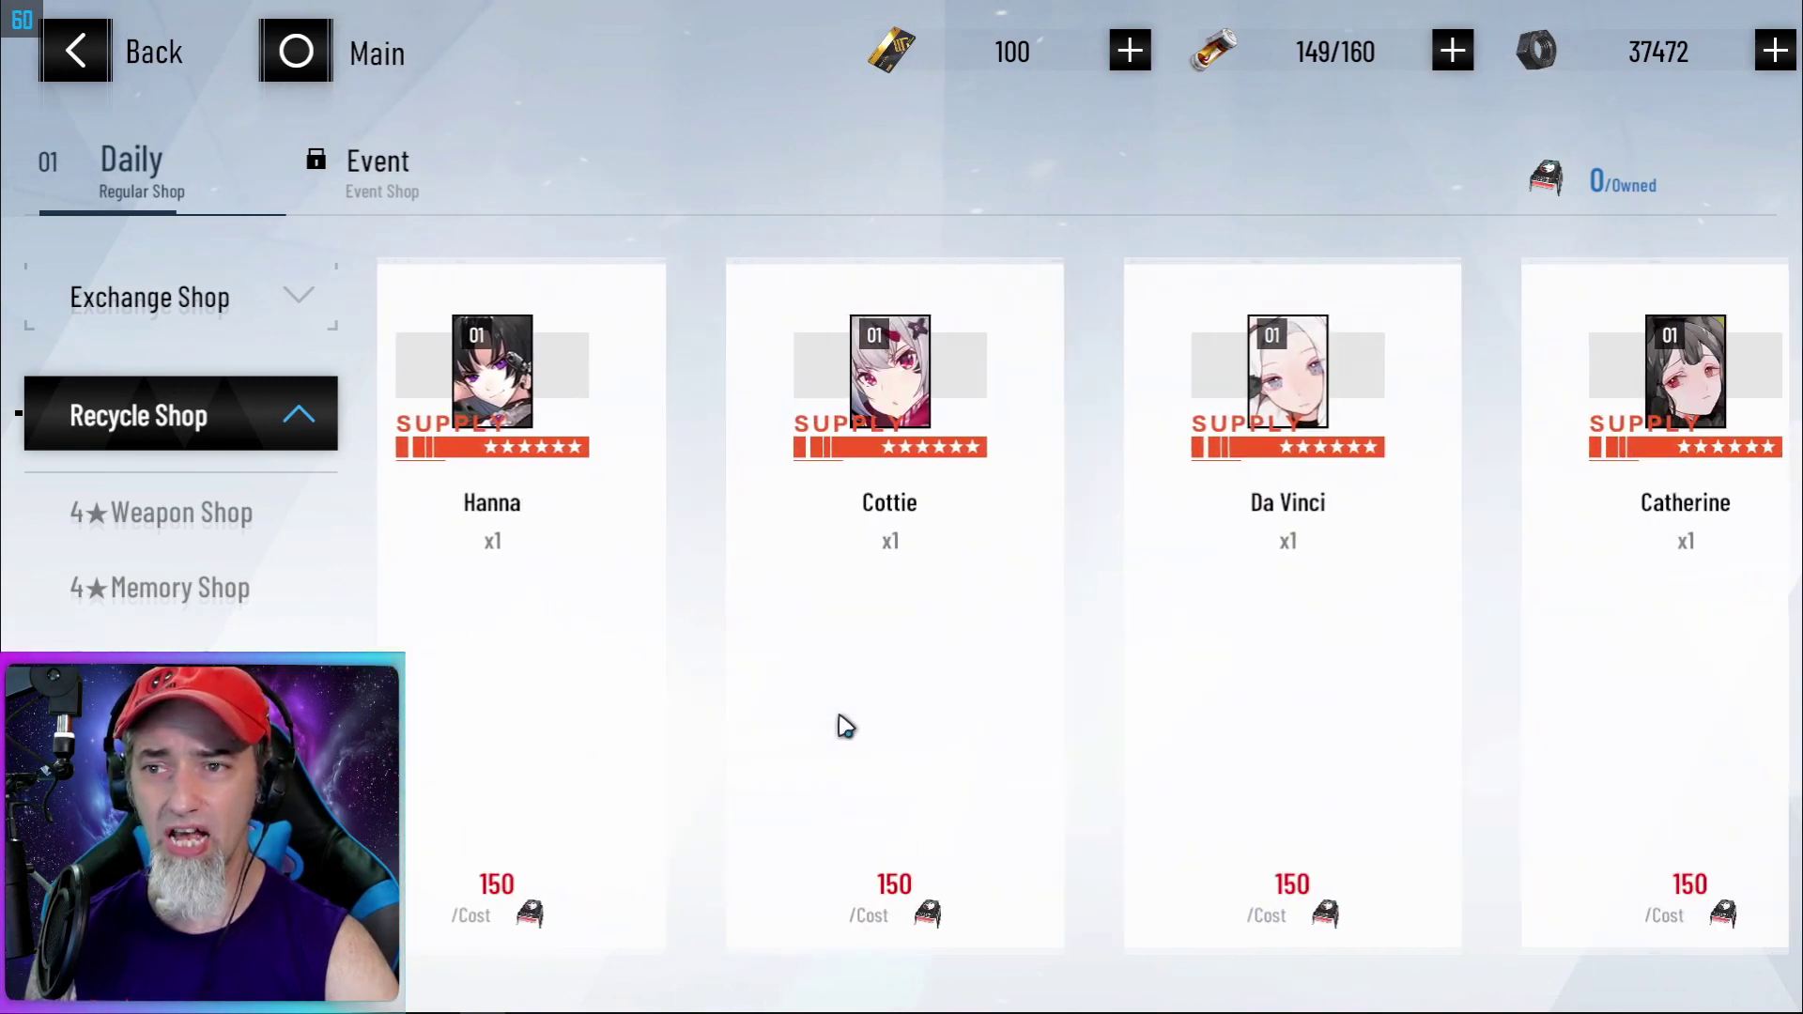
scroll(695, 702, down, 5)
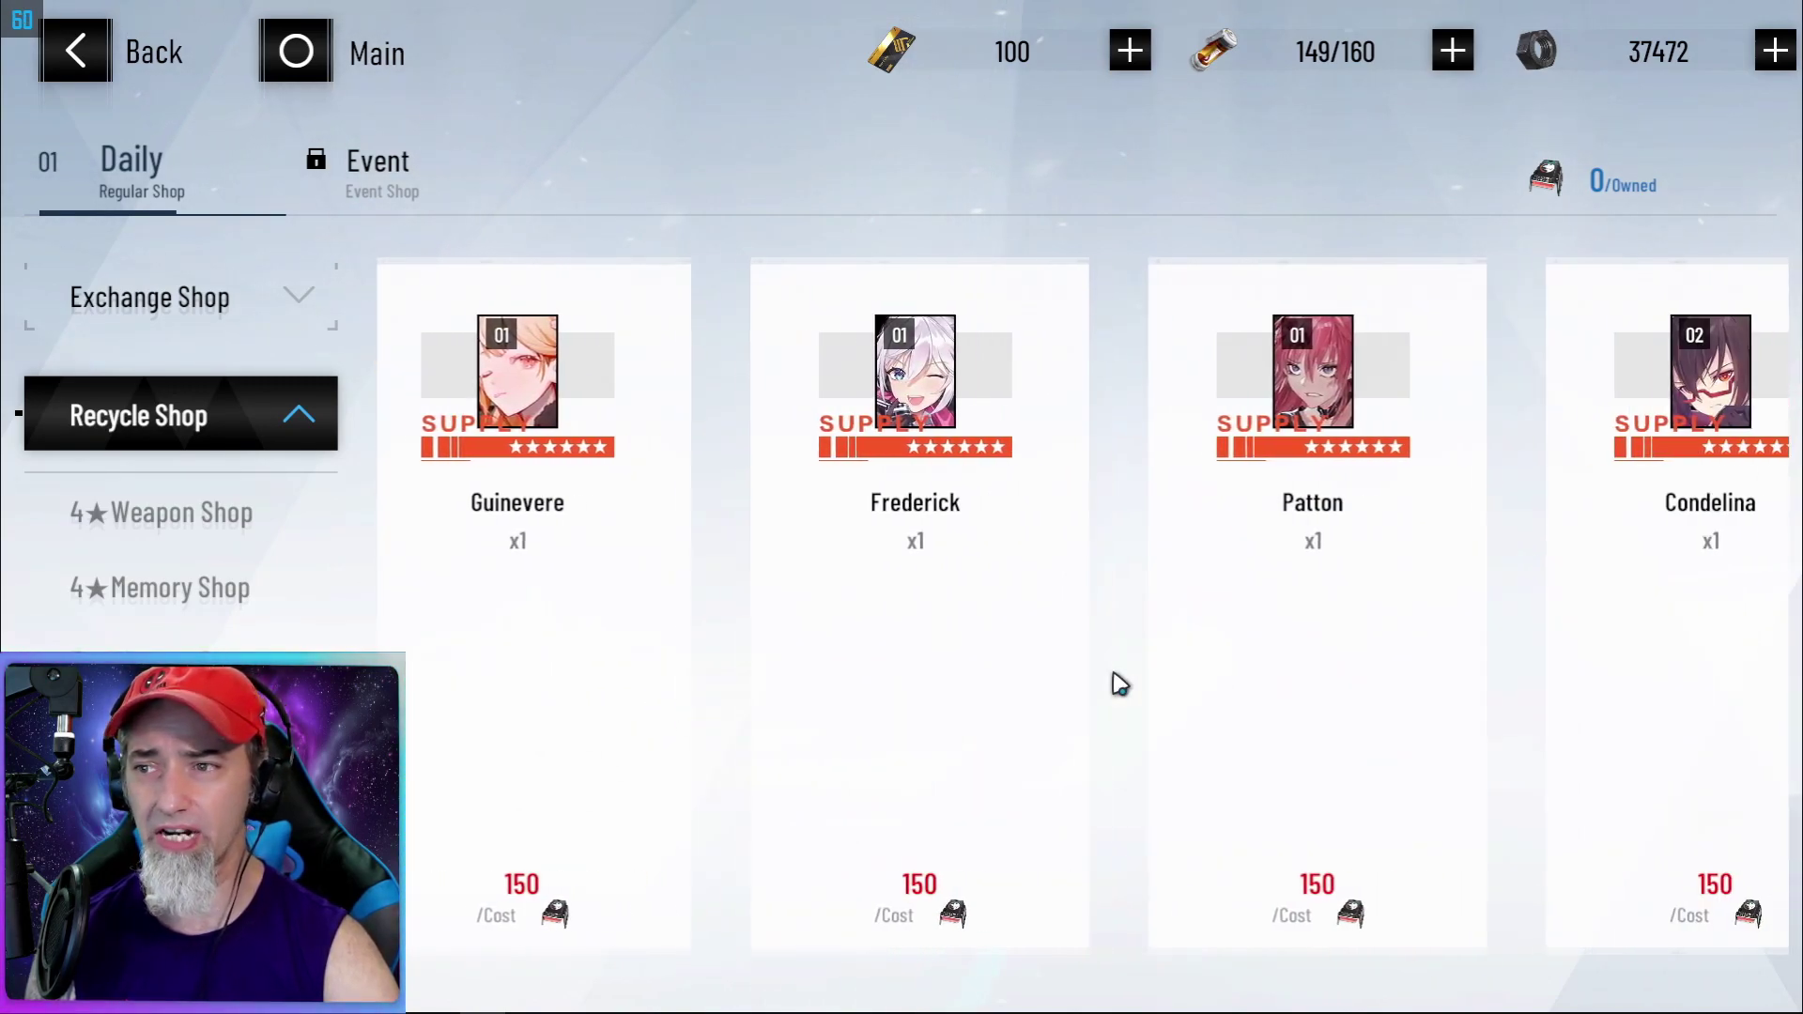
scroll(671, 723, down, 5)
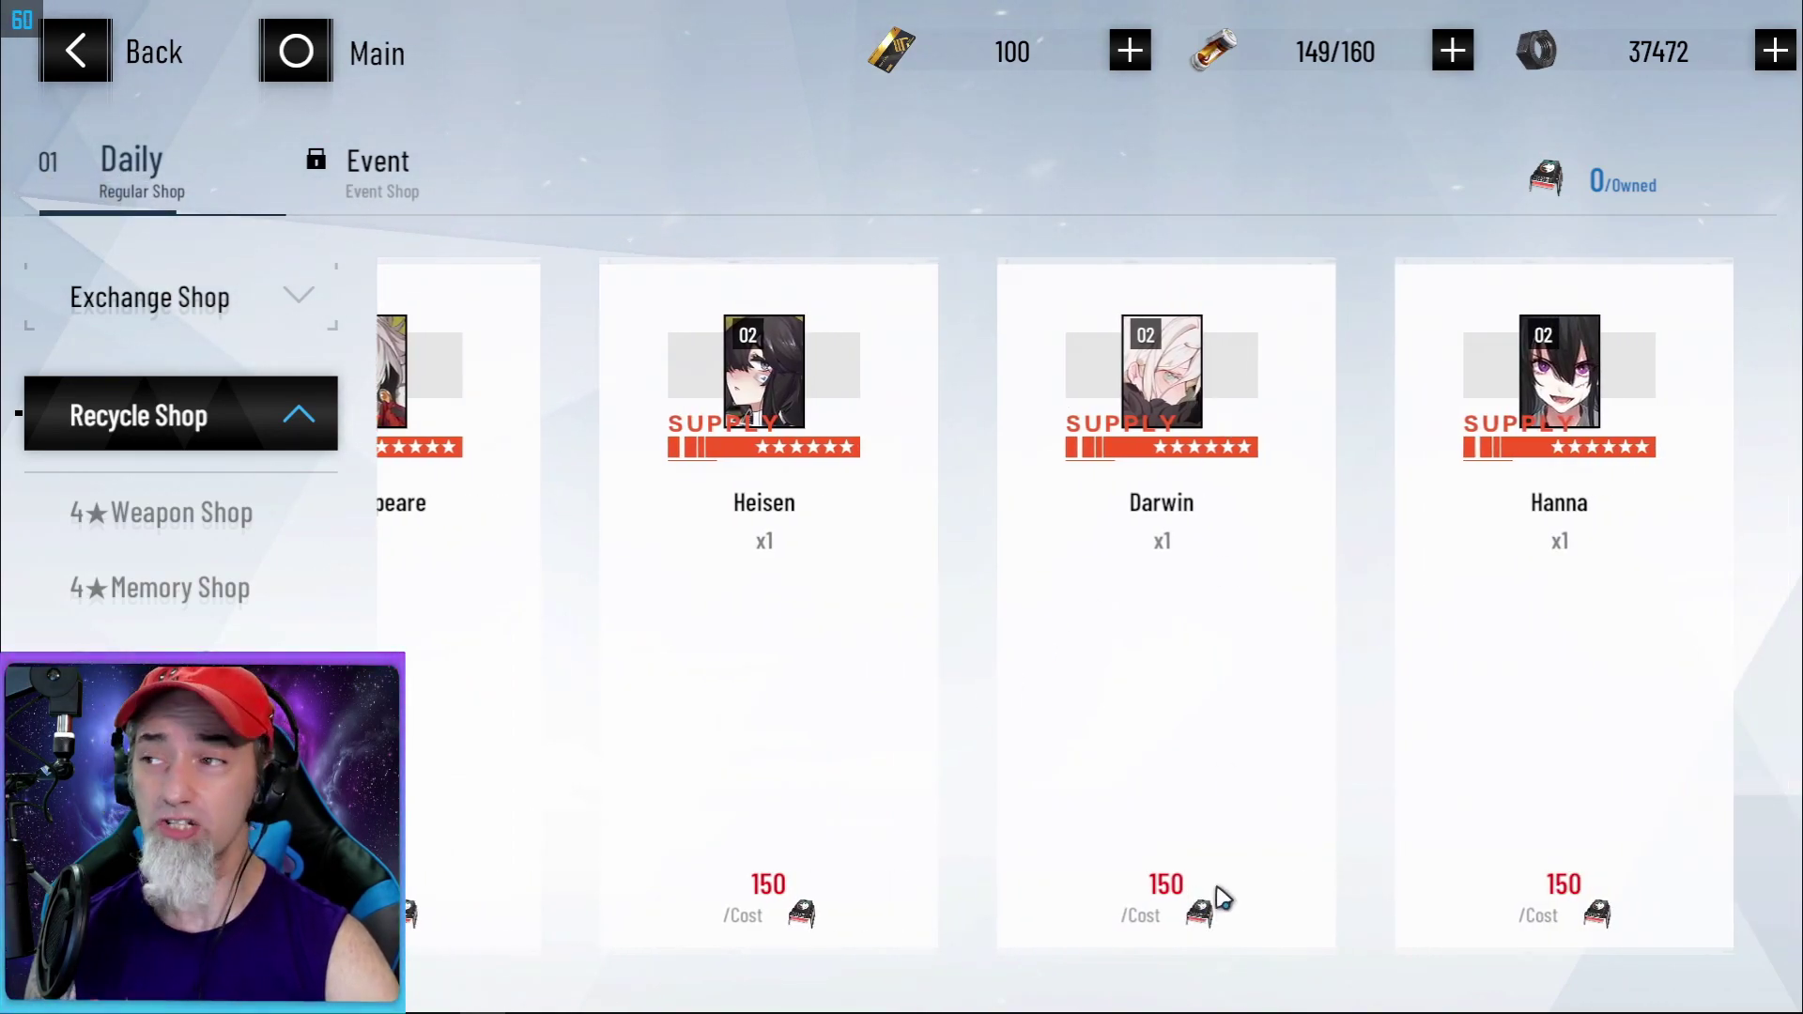
click(296, 52)
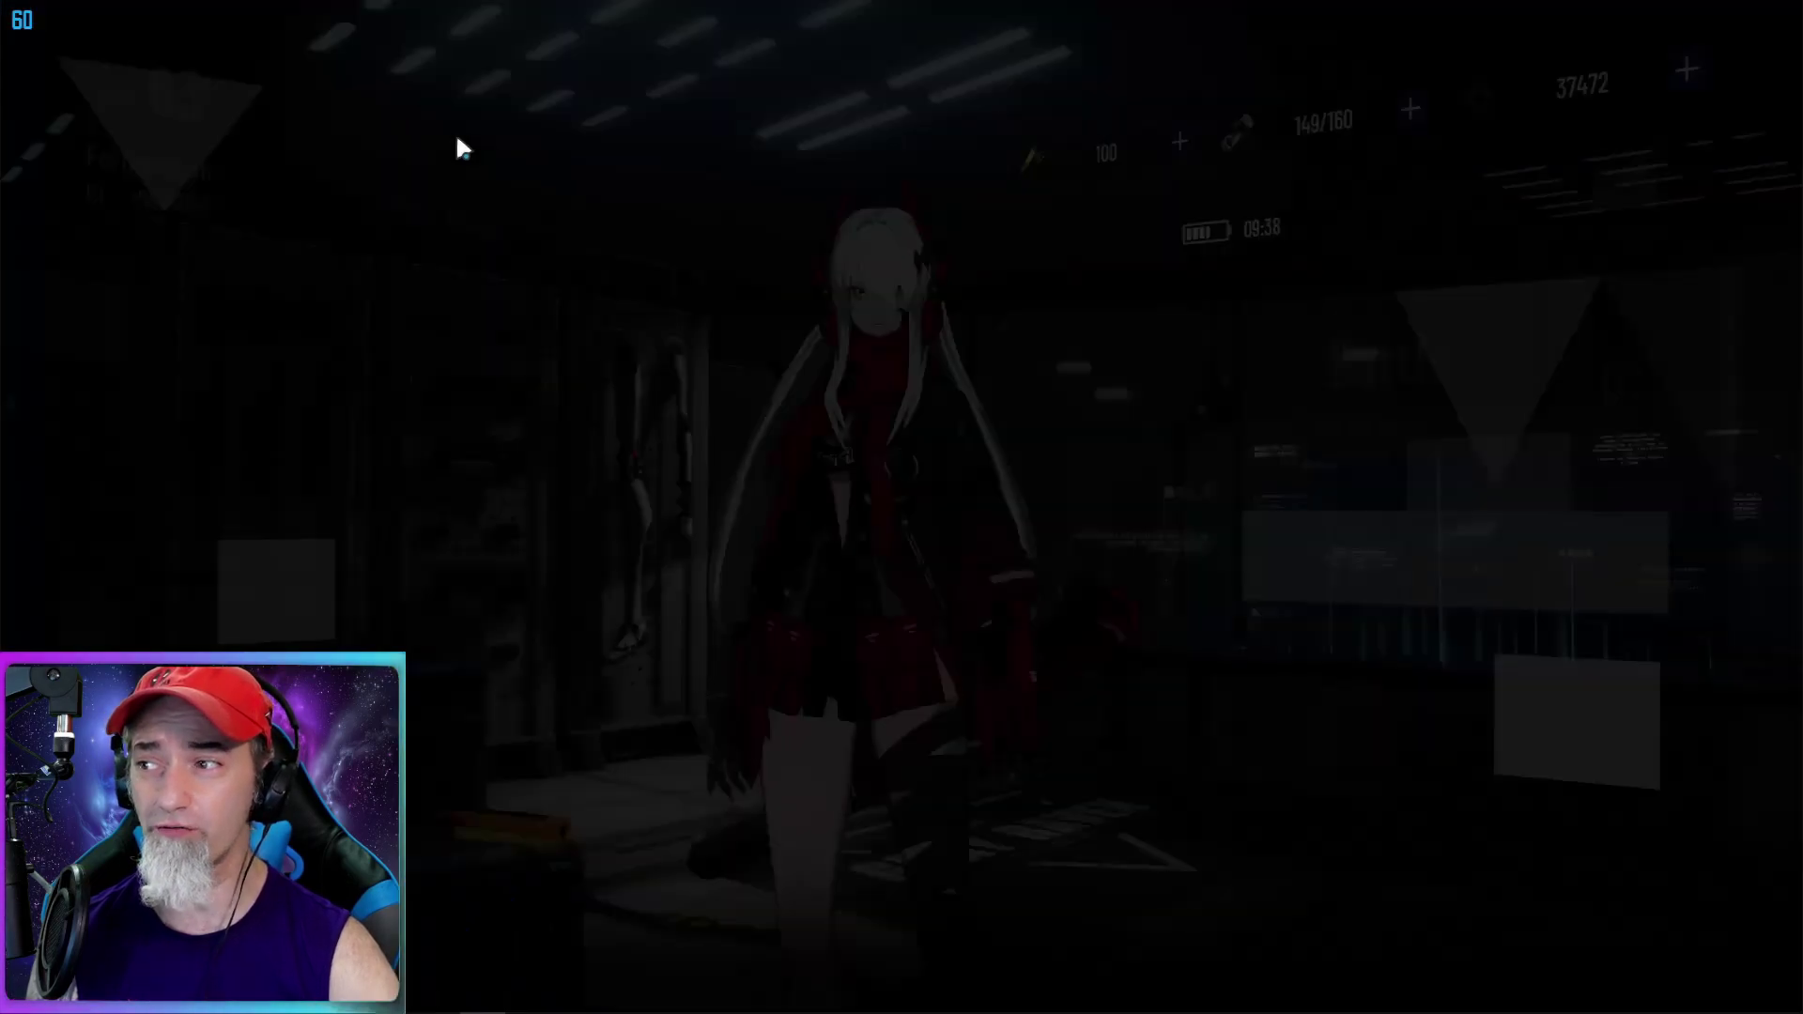
Review the Frozen Darkness event missions and rewards from Under the Chimney through Happy Trading VI, then return to the main screen
click(113, 592)
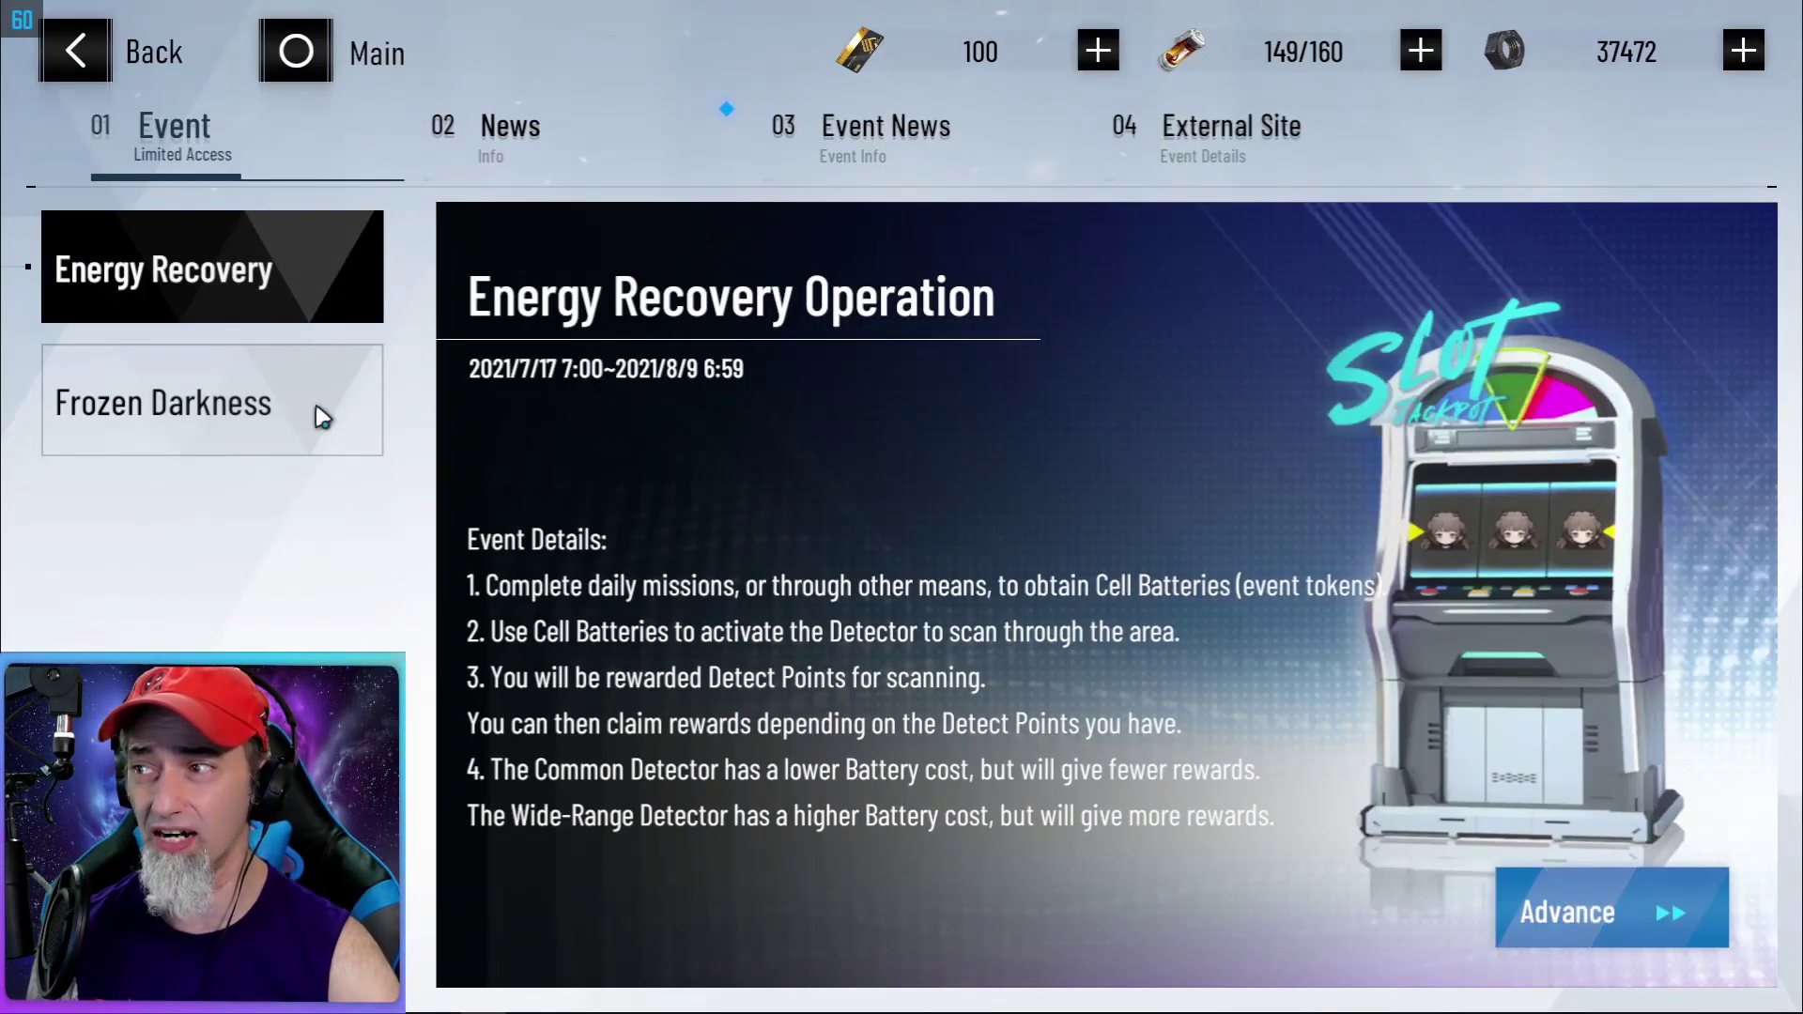
click(319, 411)
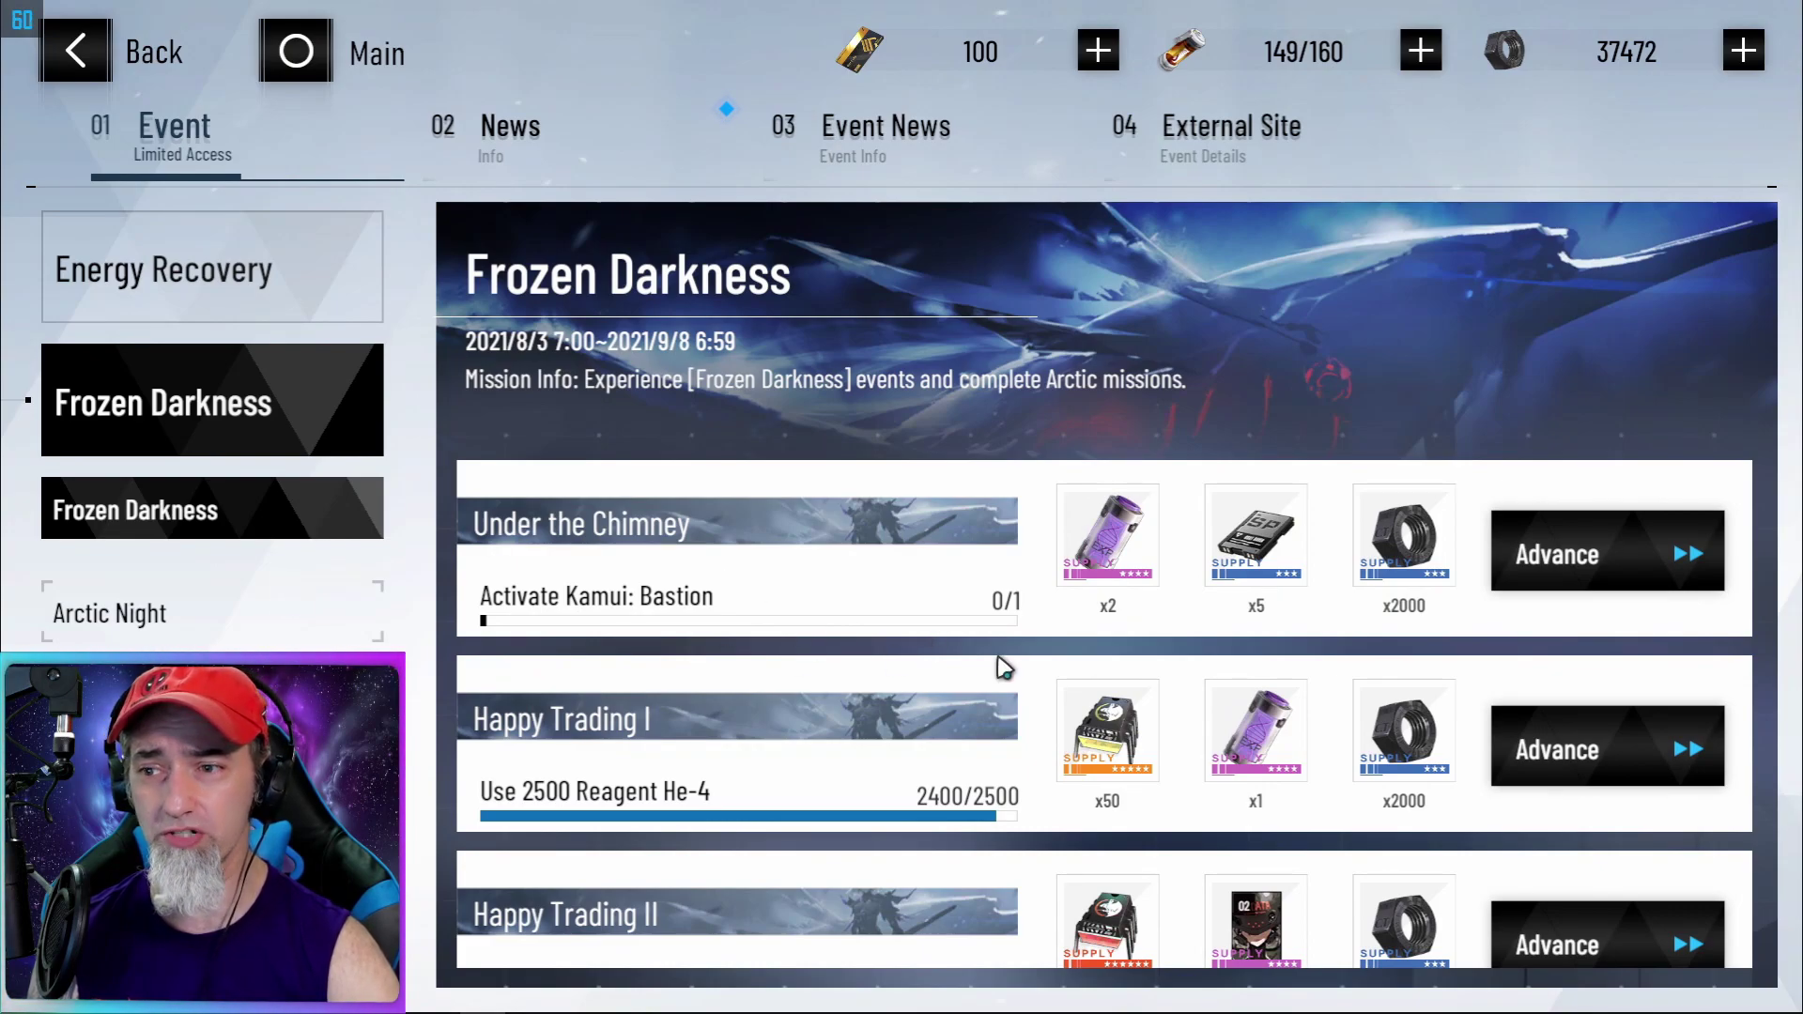
scroll(974, 684, down, 3)
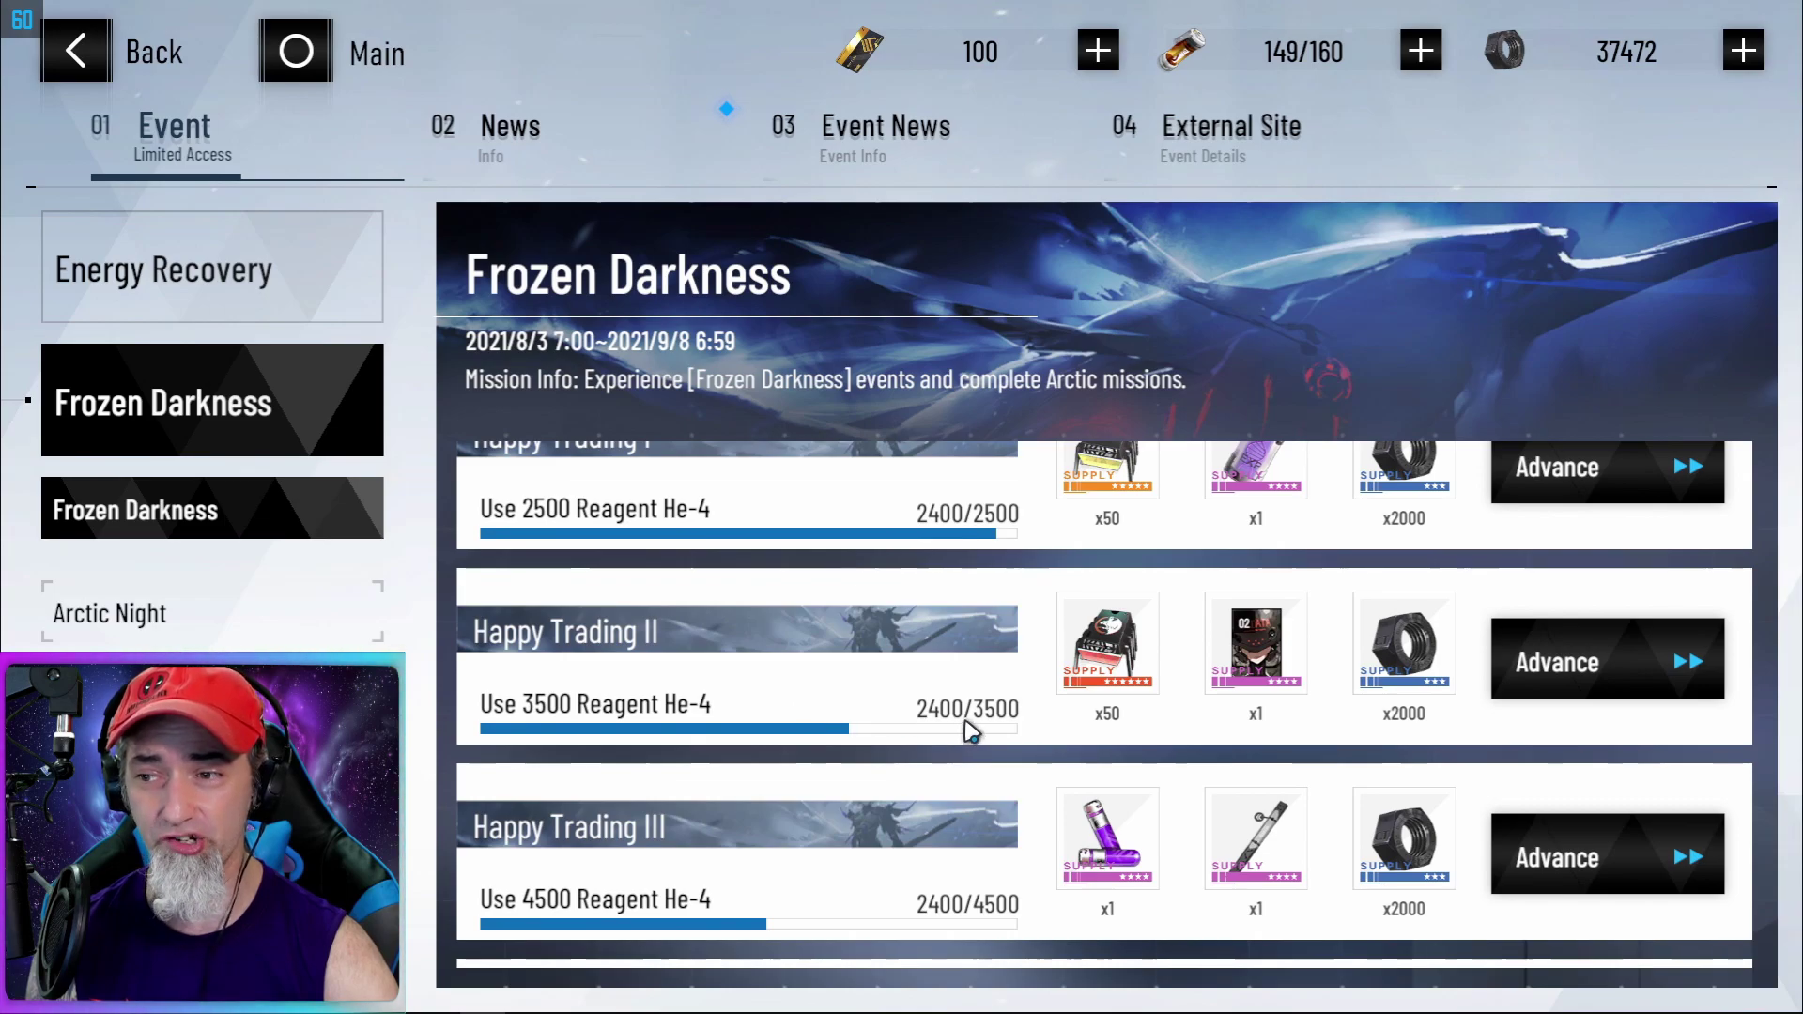
scroll(970, 730, down, 3)
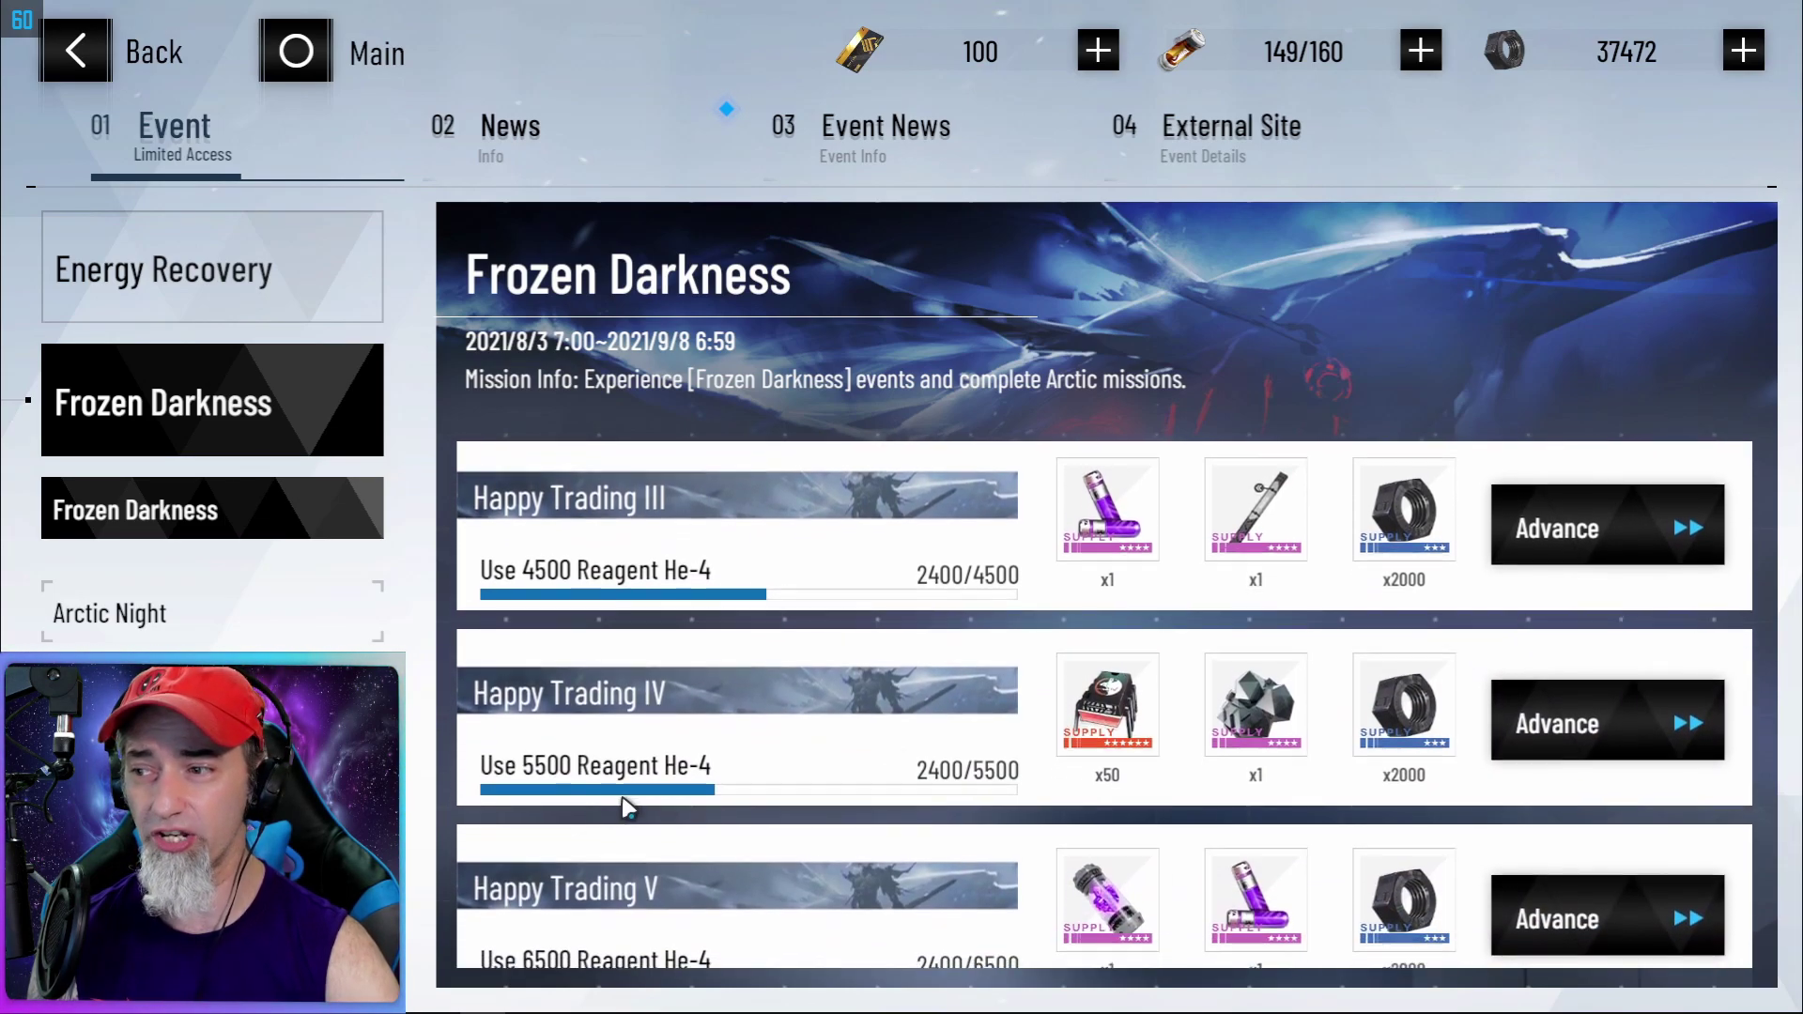
scroll(971, 711, down, 1)
scroll(971, 711, down, 4)
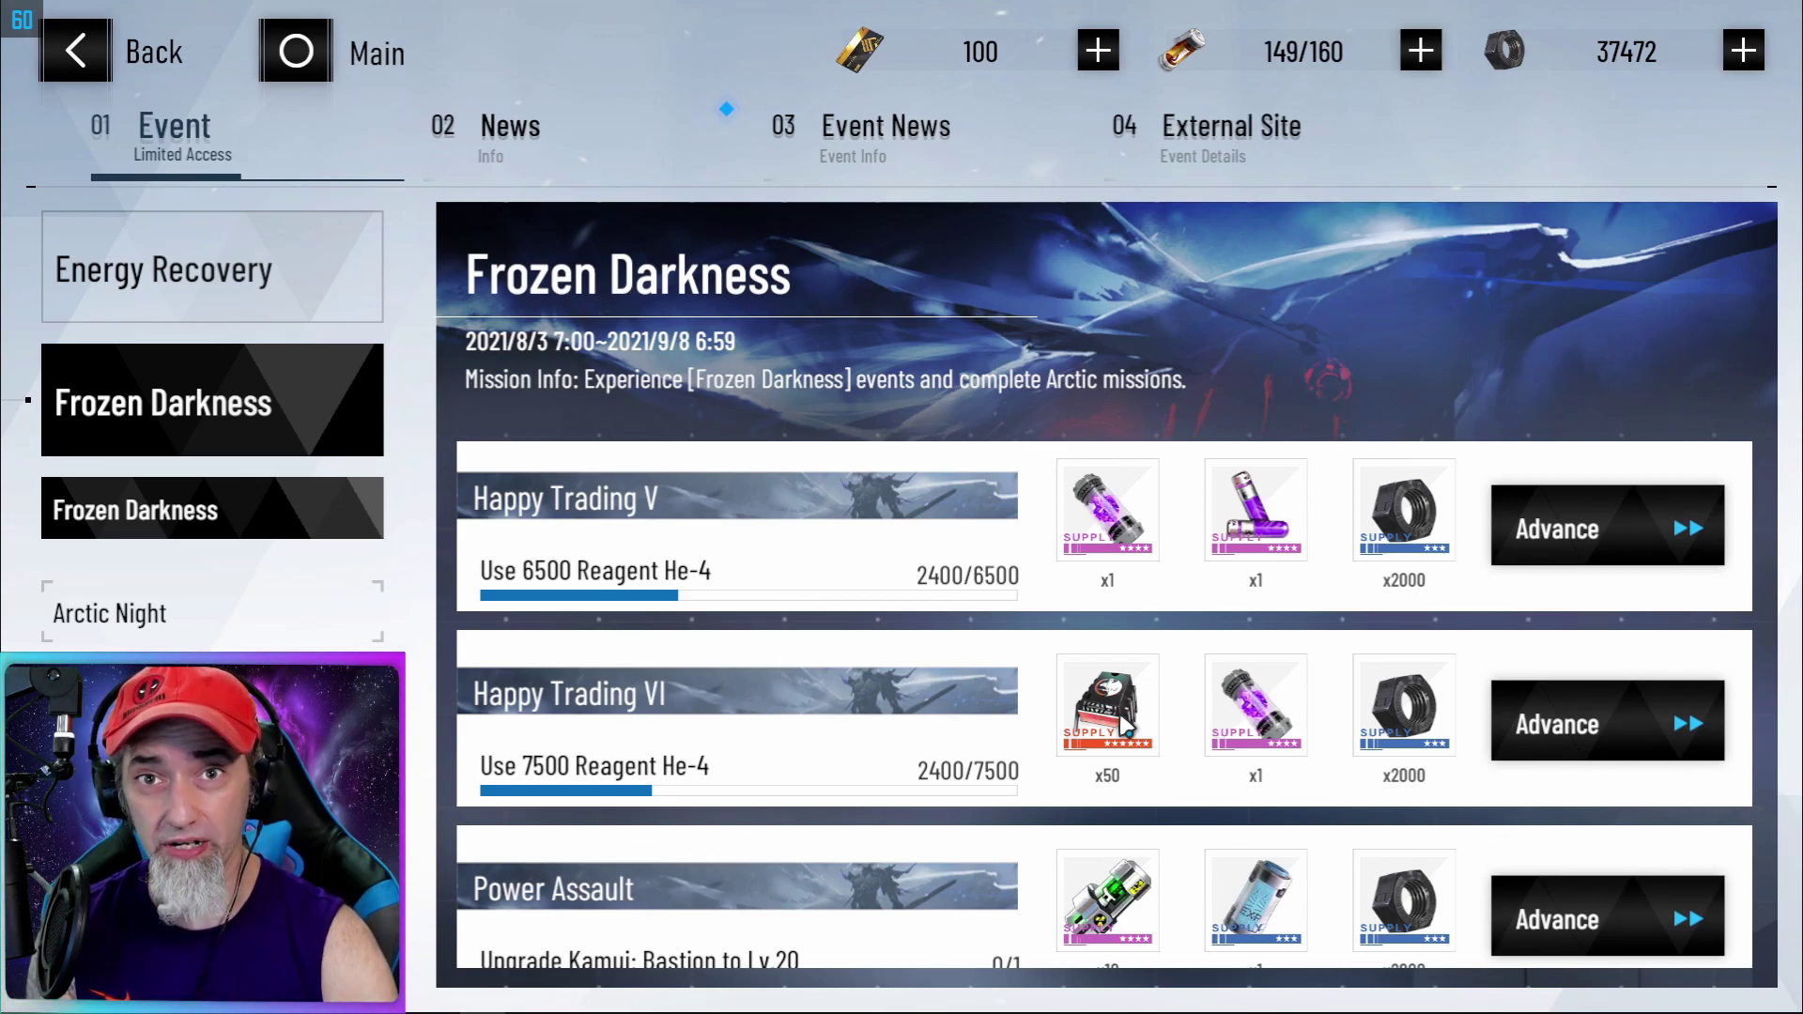
click(299, 67)
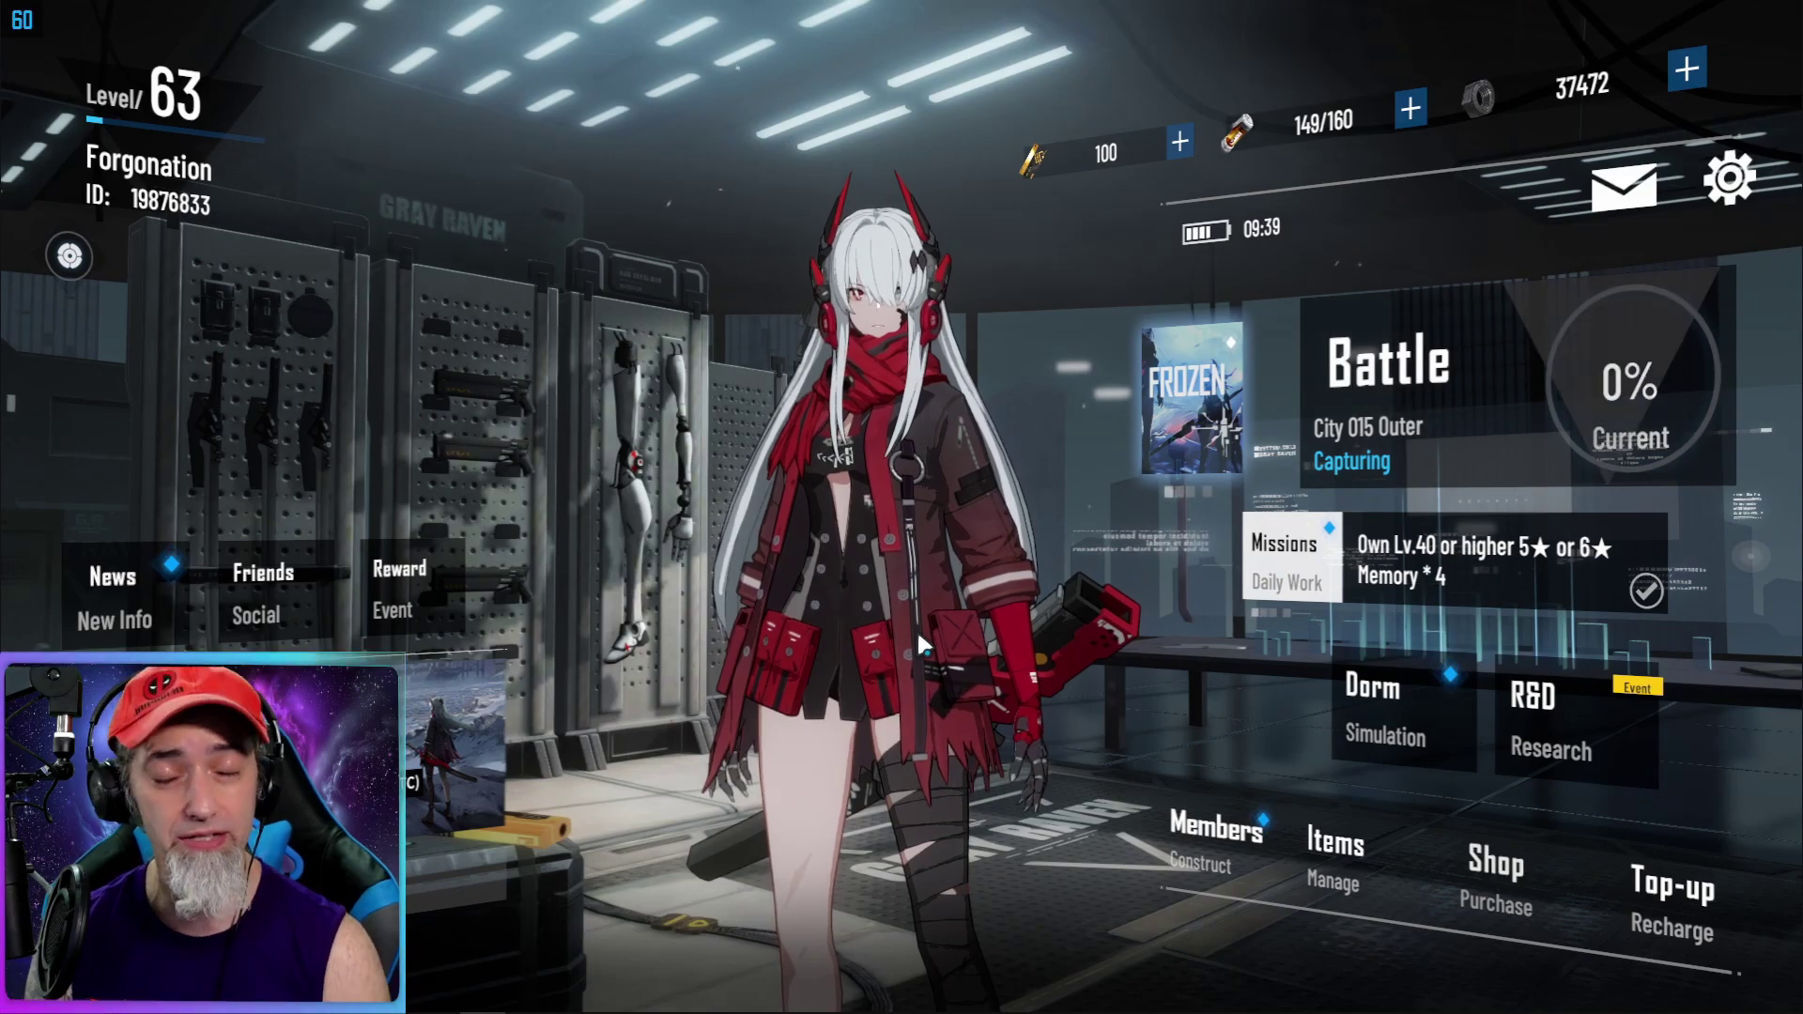